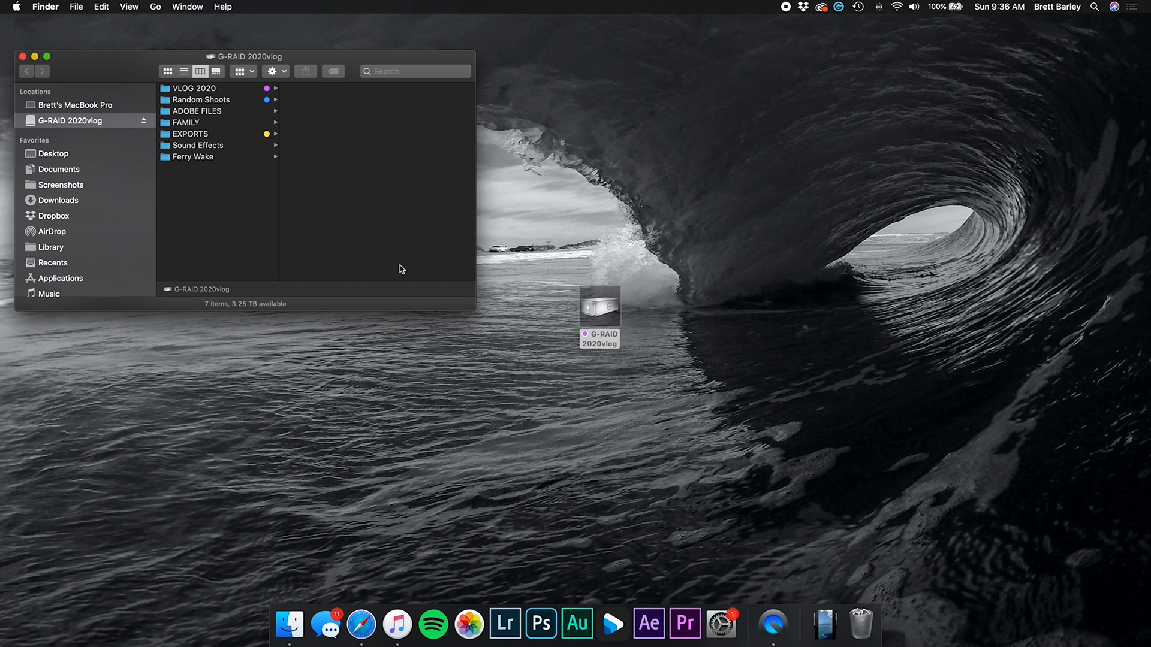
Create a new folder named '2020 Surf Footage' inside Movies
{"action": "scroll", "coordinate": [71, 235], "scroll_direction": "down", "scroll_amount": 5}
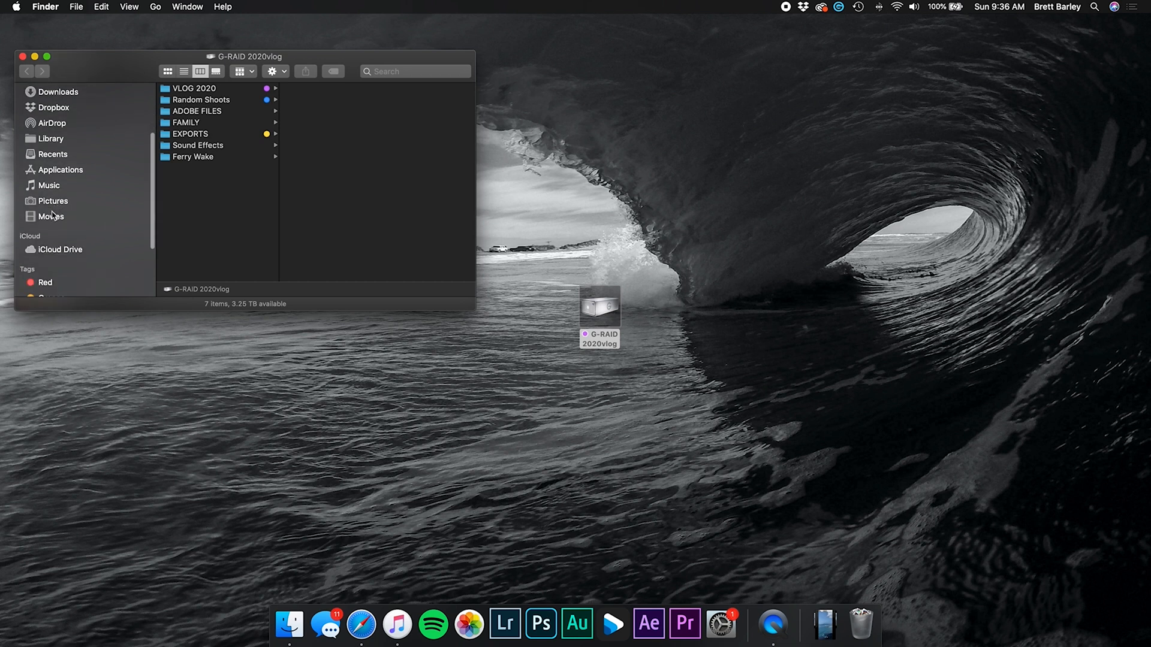
{"action": "left_click", "coordinate": [53, 216]}
{"action": "right_click", "coordinate": [223, 160]}
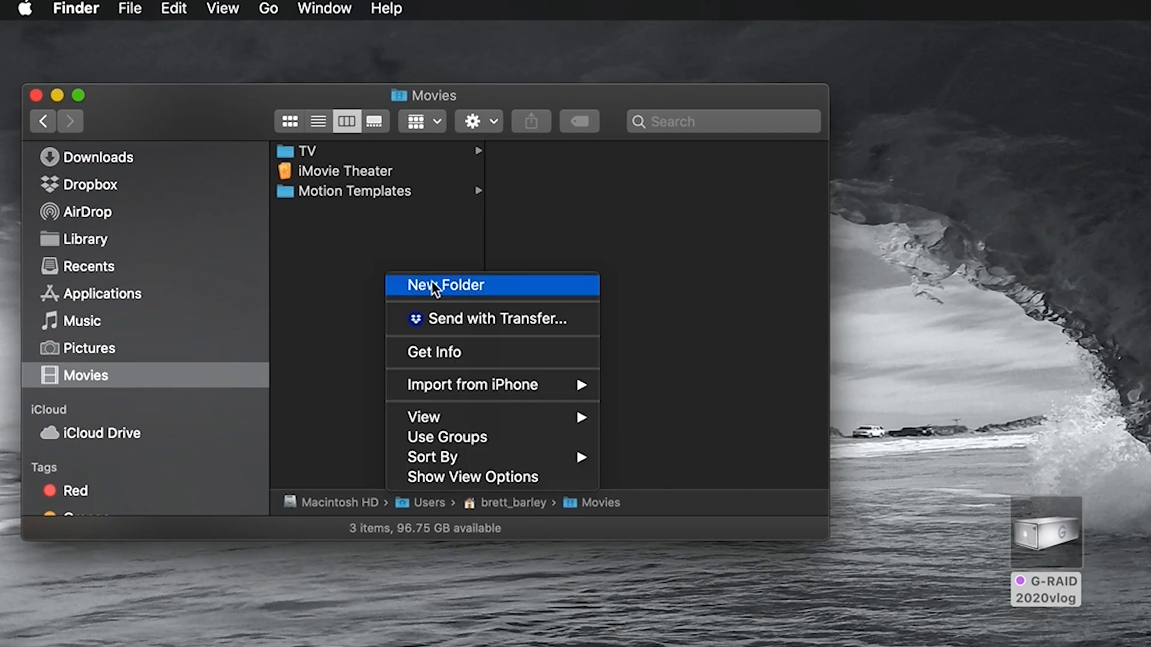
{"action": "left_click", "coordinate": [431, 283]}
{"action": "type", "text": "2020 Surf Footage"}
{"action": "key", "text": "Return"}
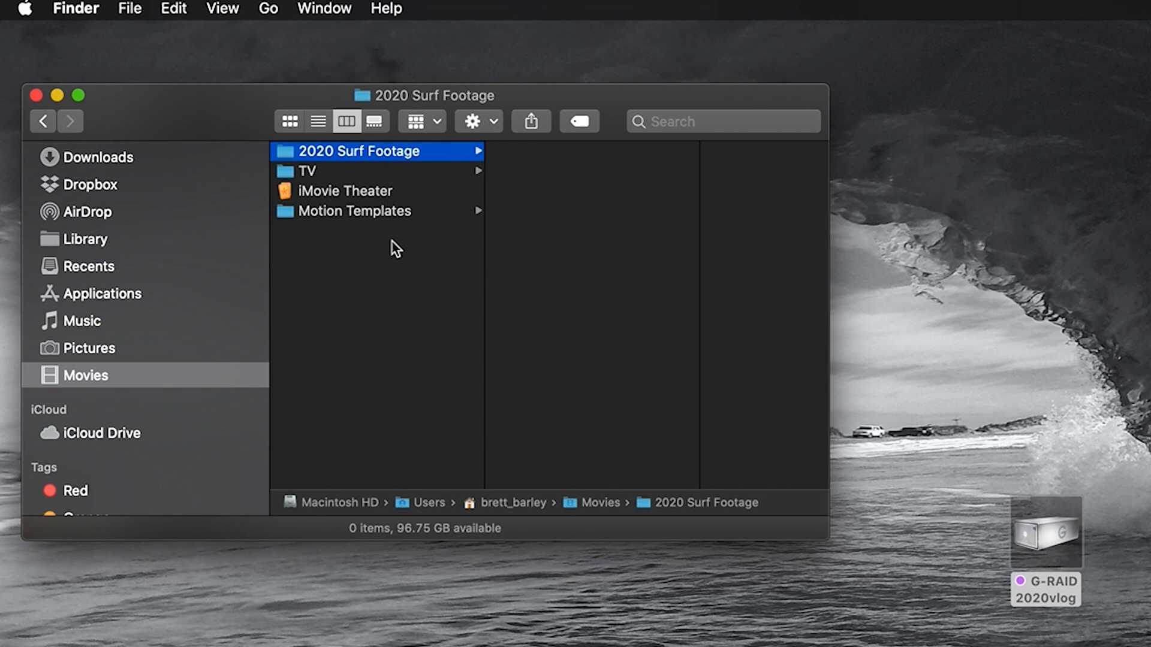
Open the AUGUST folder under G-RAID 2020vlog > VLOG 2020
{"action": "scroll", "coordinate": [126, 215], "scroll_direction": "up", "scroll_amount": 5}
{"action": "left_click", "coordinate": [123, 209]}
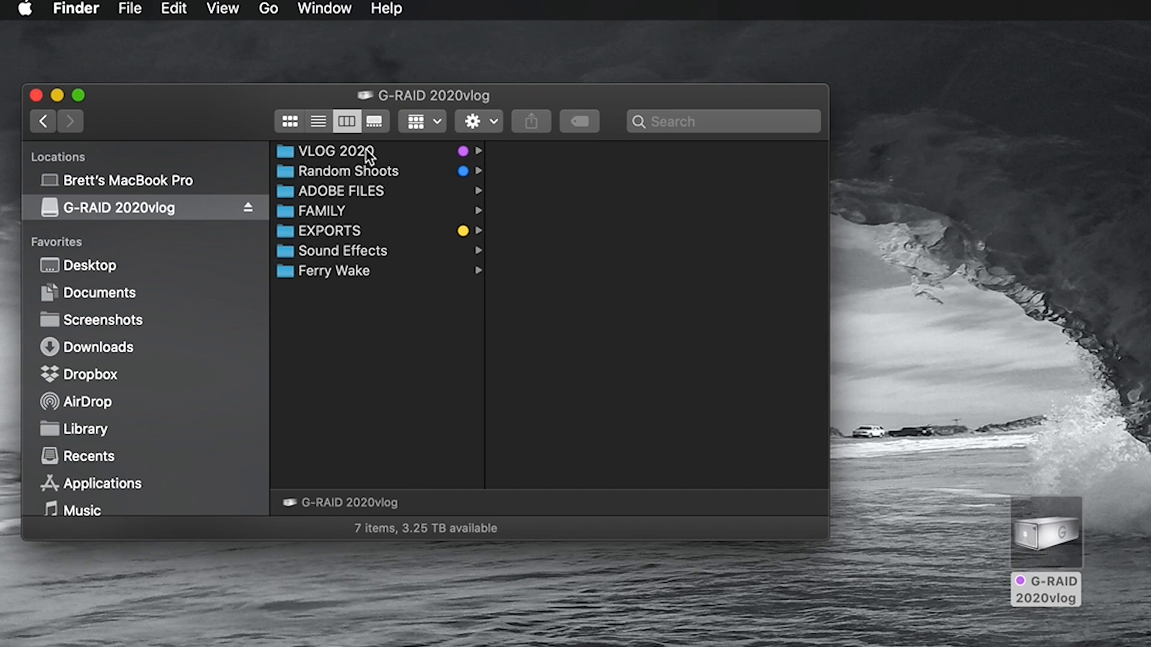
{"action": "left_click", "coordinate": [403, 153]}
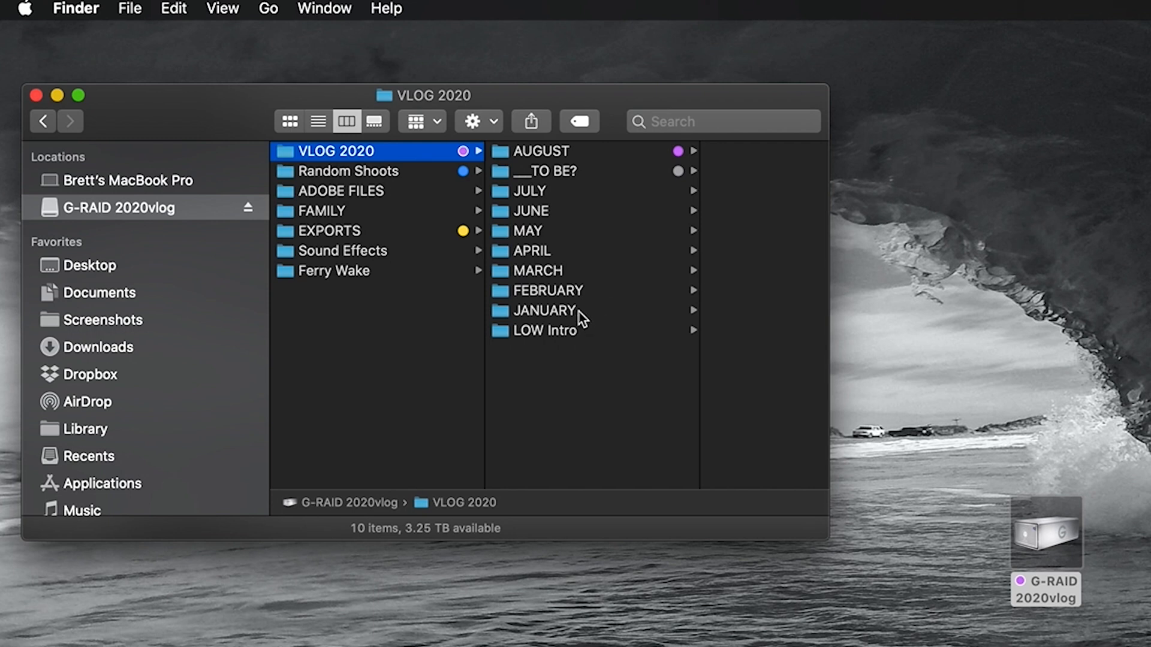
{"action": "left_click", "coordinate": [589, 149]}
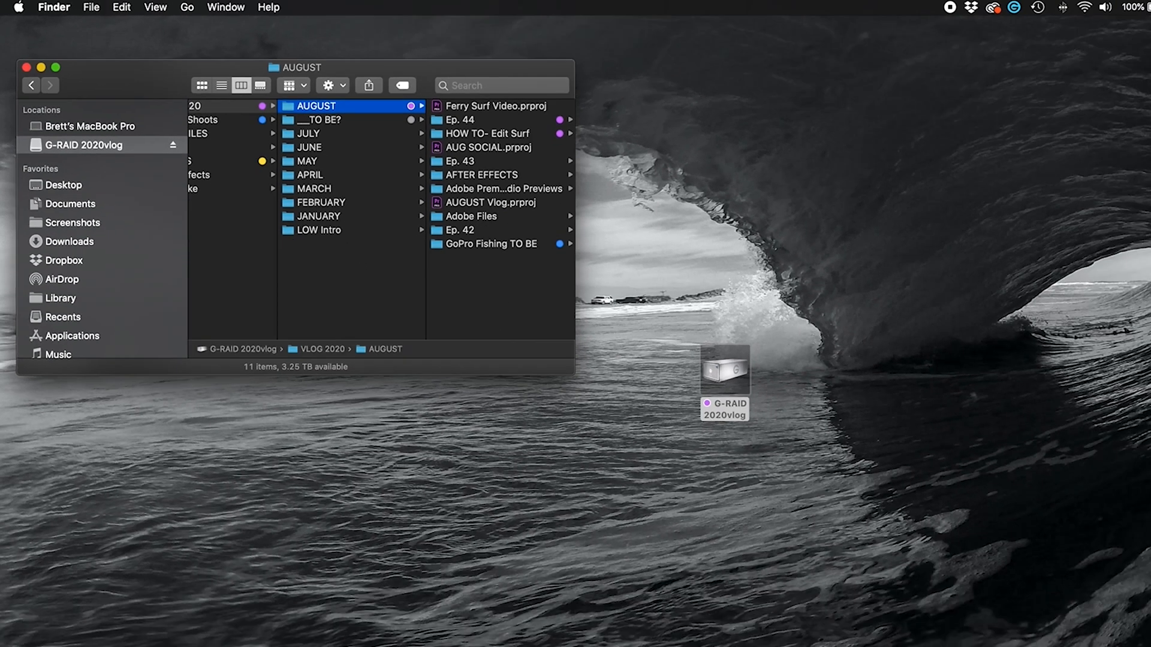
Check the Downloads stack, then make a folder named '8/2/2020_Ferry Surf' in AUGUST
{"action": "left_click", "coordinate": [825, 625]}
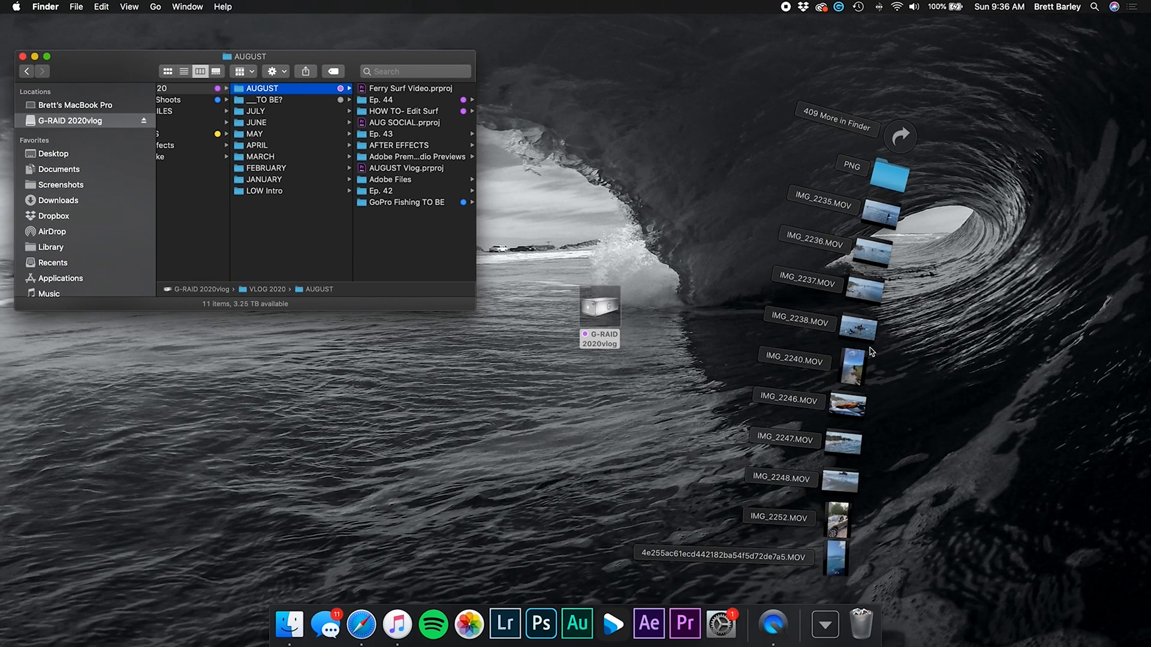
{"action": "left_click", "coordinate": [826, 625]}
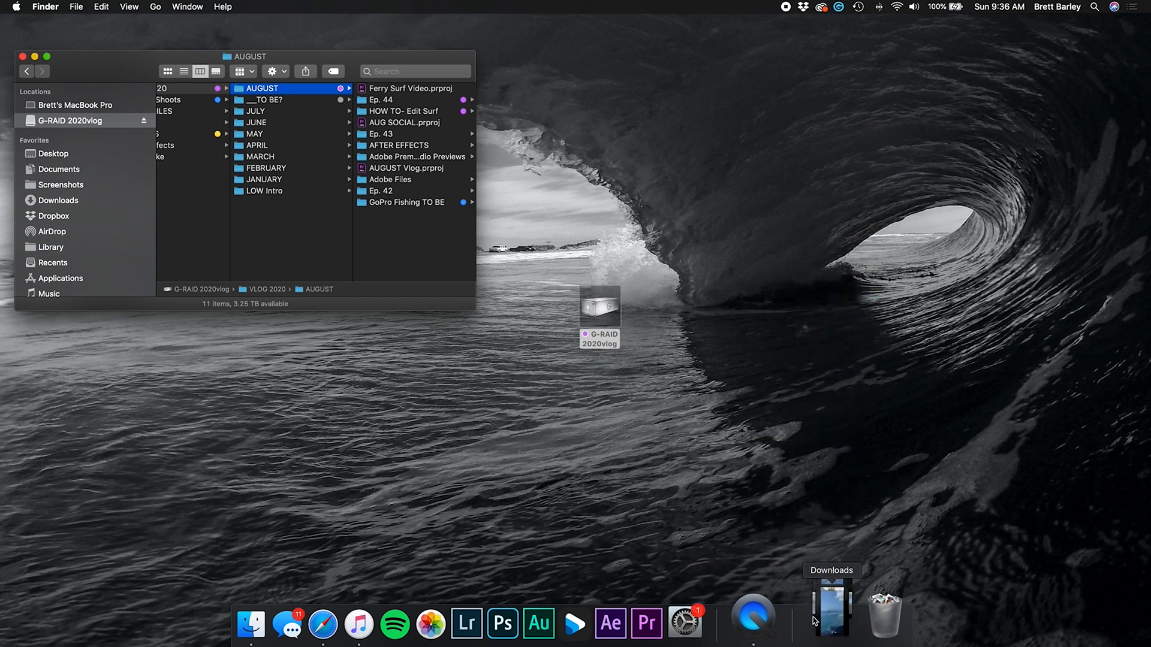
{"action": "right_click", "coordinate": [403, 225]}
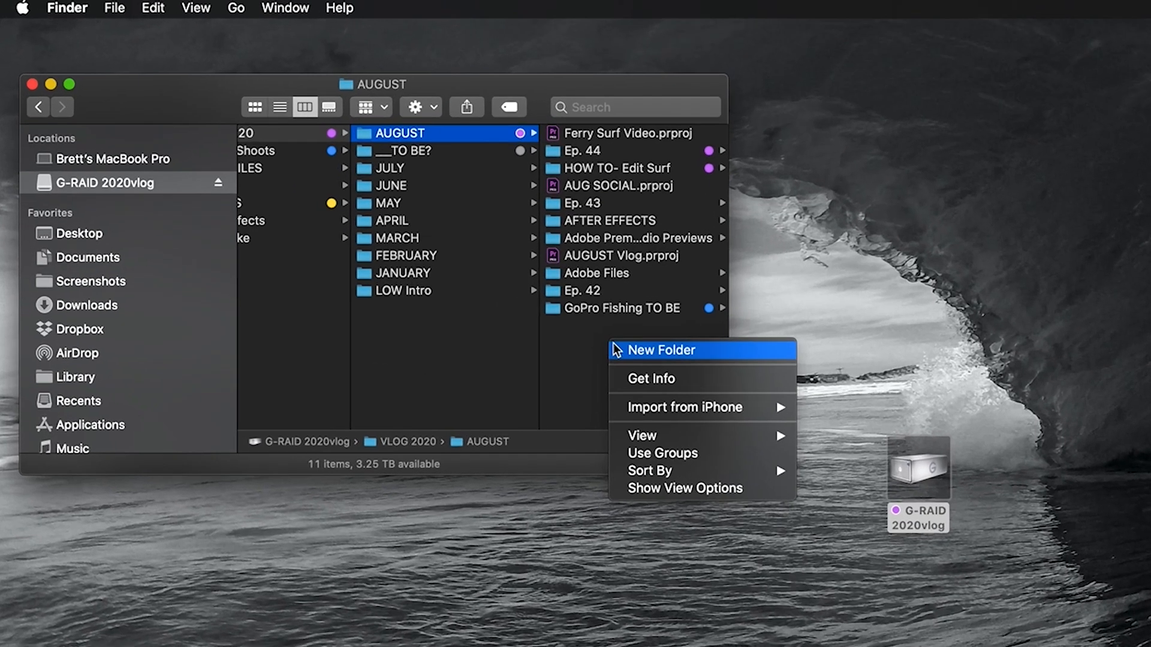
{"action": "left_click", "coordinate": [412, 229]}
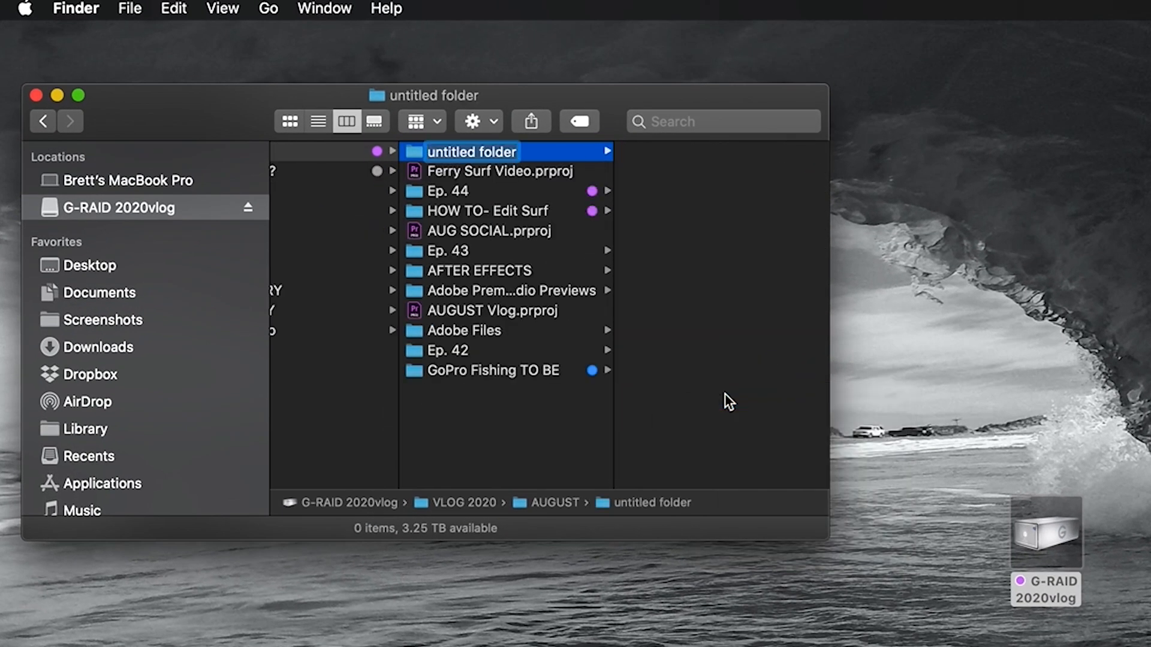
{"action": "type", "text": "8"}
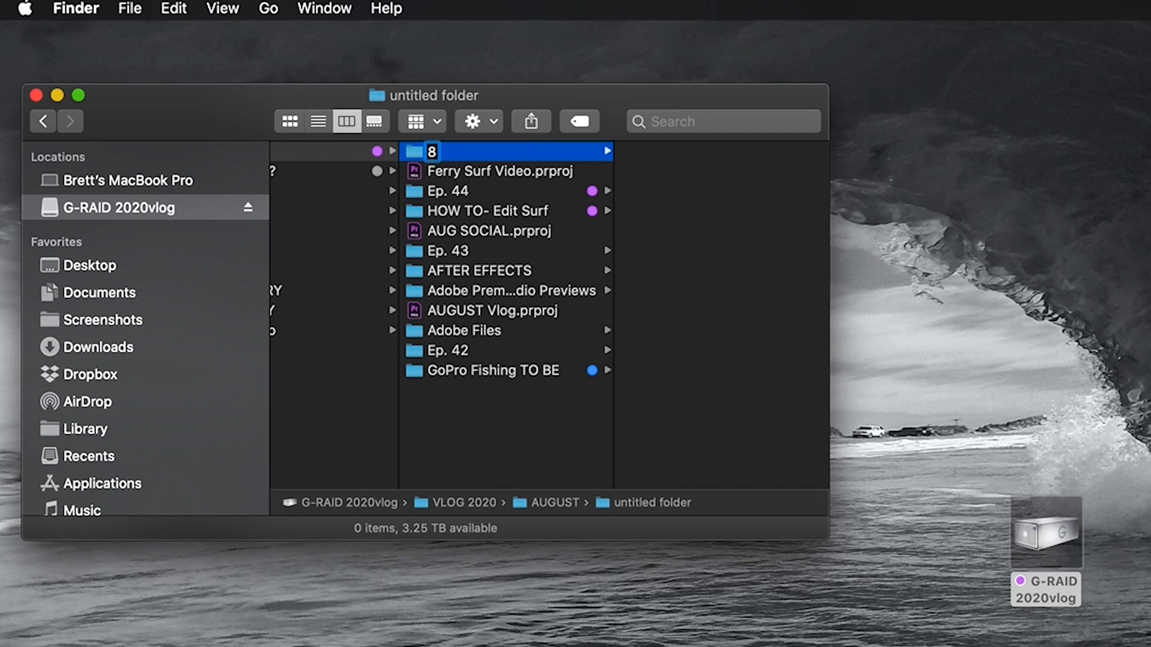
{"action": "type", "text": "/2/2020_Ferry Surf"}
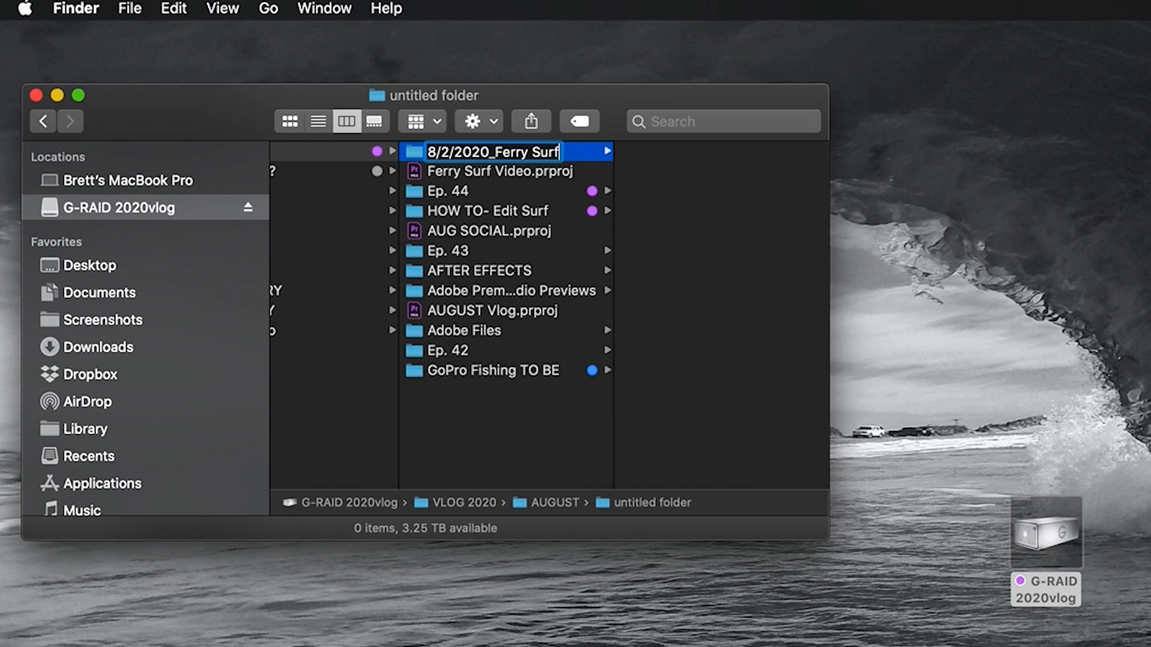
{"action": "key", "text": "Return"}
{"action": "scroll", "coordinate": [541, 182], "scroll_direction": "left", "scroll_amount": 1}
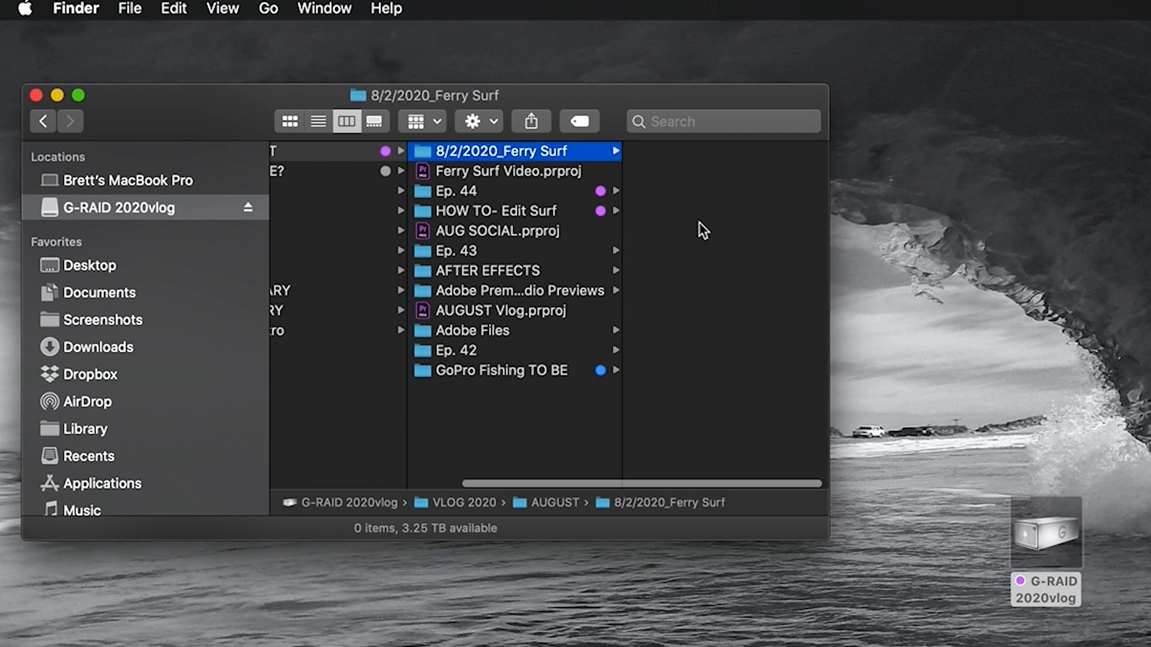
Widen the window and add an 'iPhone' folder and a folder named for the second shooter
{"action": "left_click_drag", "start_coordinate": [830, 537], "coordinate": [1141, 479]}
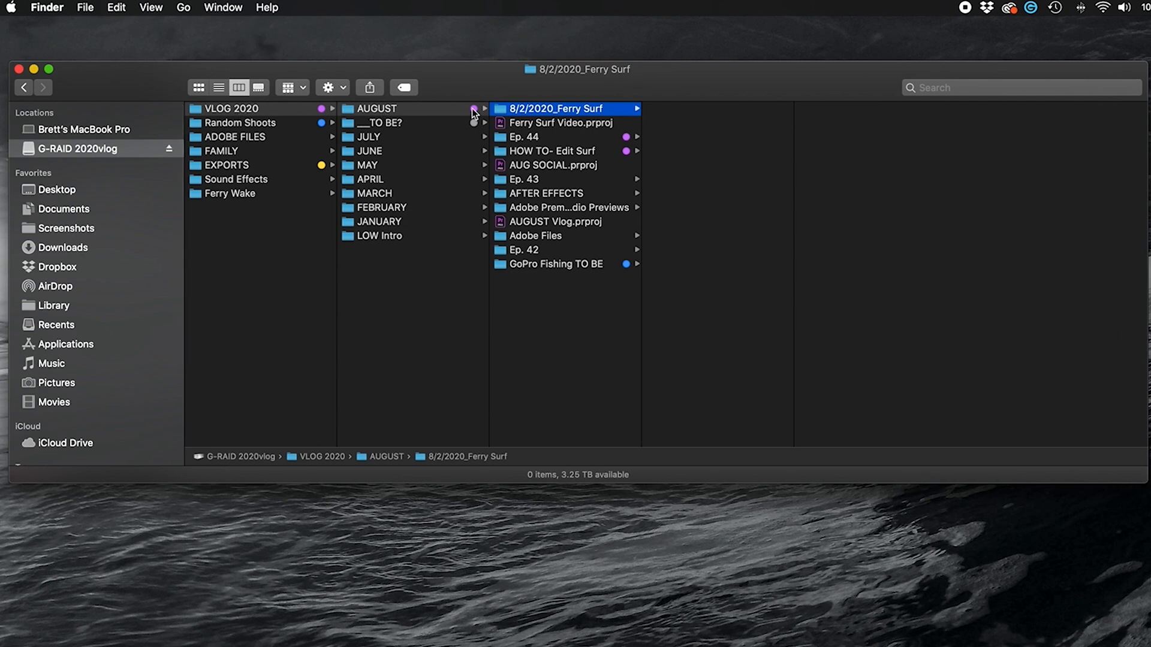
{"action": "right_click", "coordinate": [692, 132]}
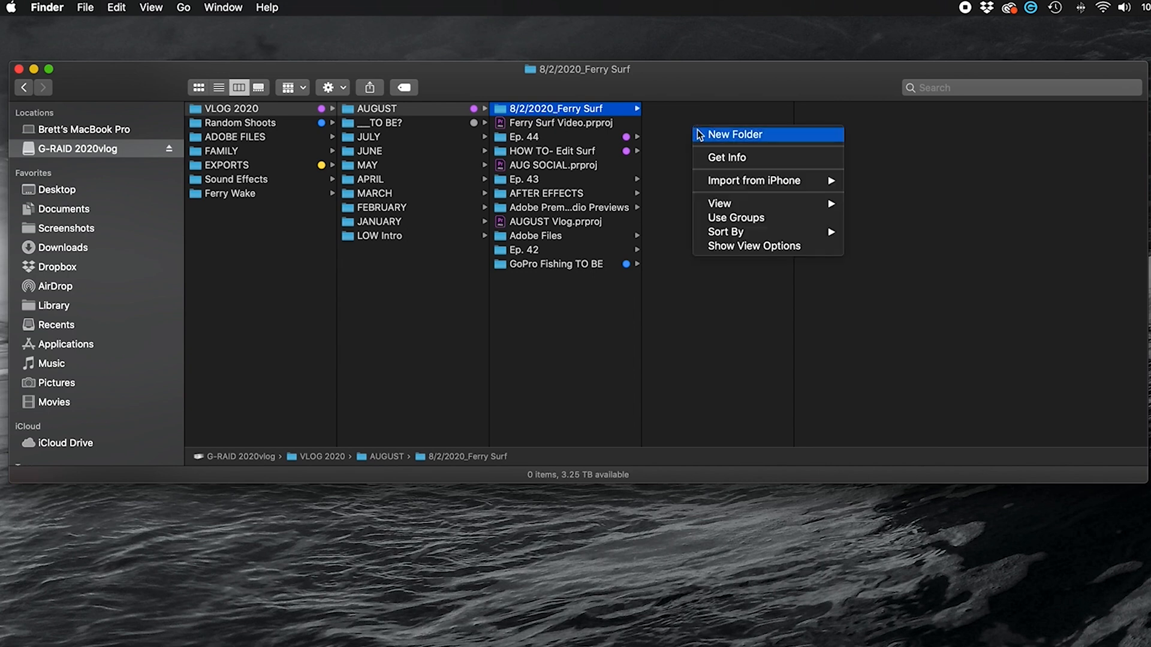
{"action": "left_click", "coordinate": [740, 138]}
{"action": "type", "text": "iPhone"}
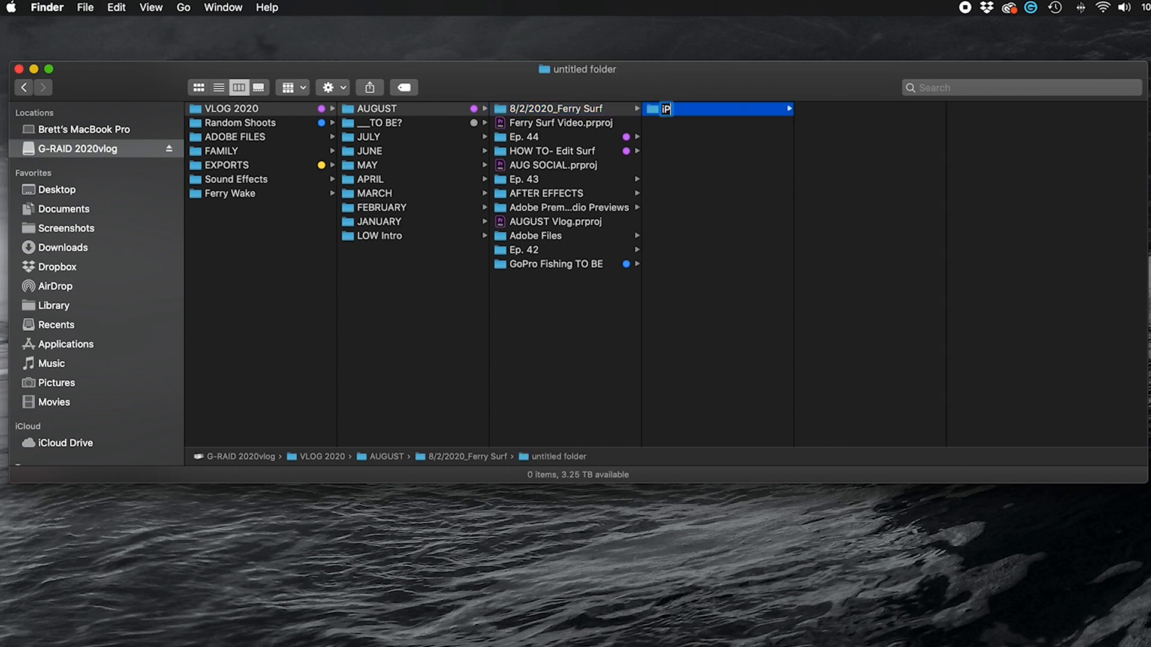
{"action": "key", "text": "Return"}
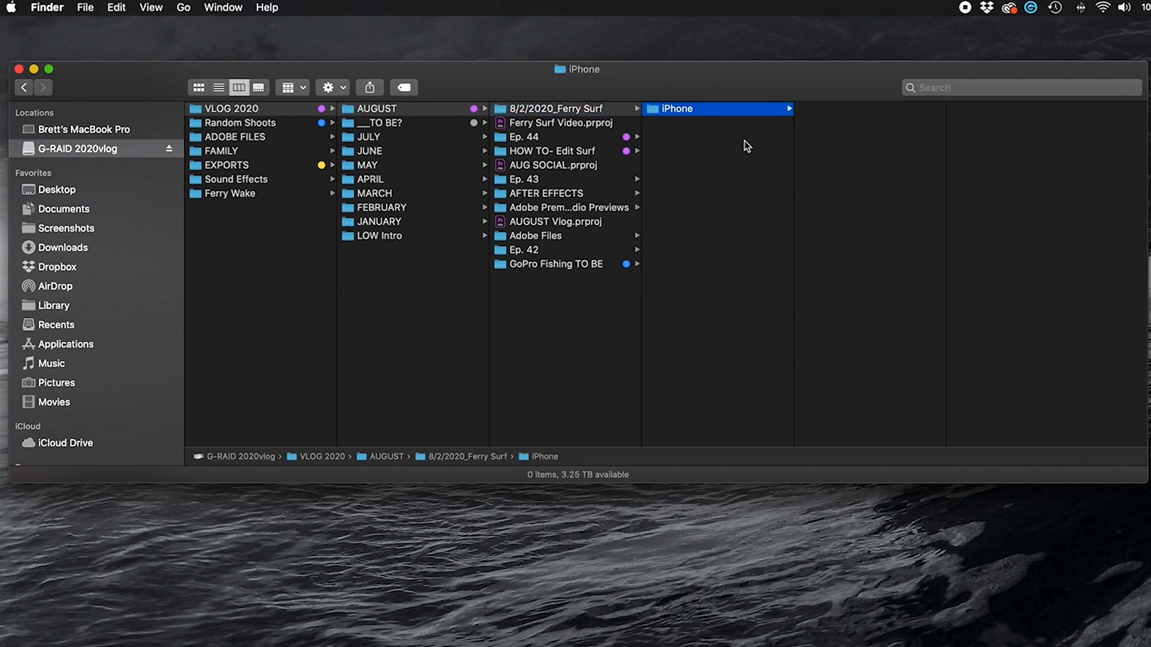
{"action": "right_click", "coordinate": [712, 142]}
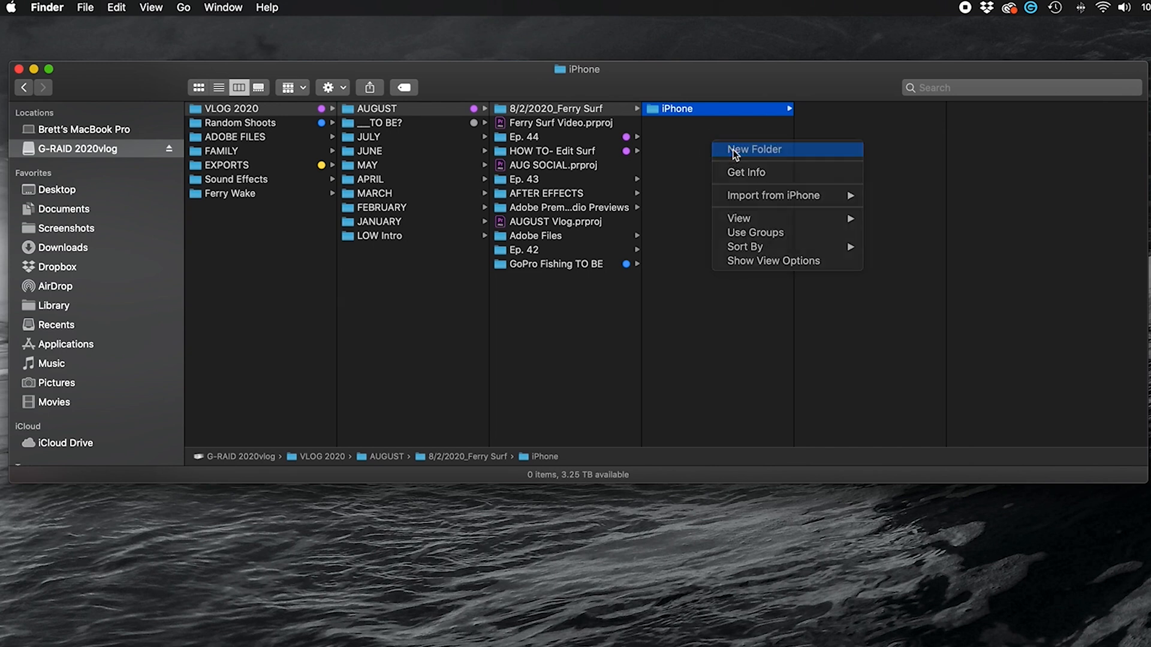
{"action": "left_click", "coordinate": [736, 152]}
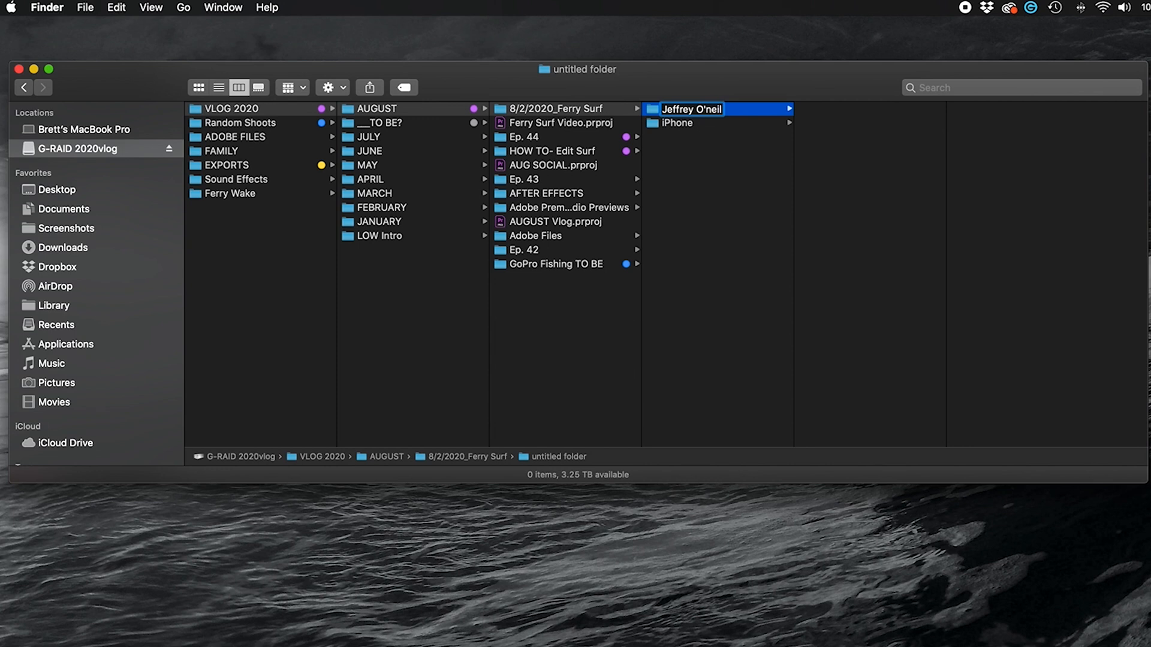
{"action": "key", "text": "Return"}
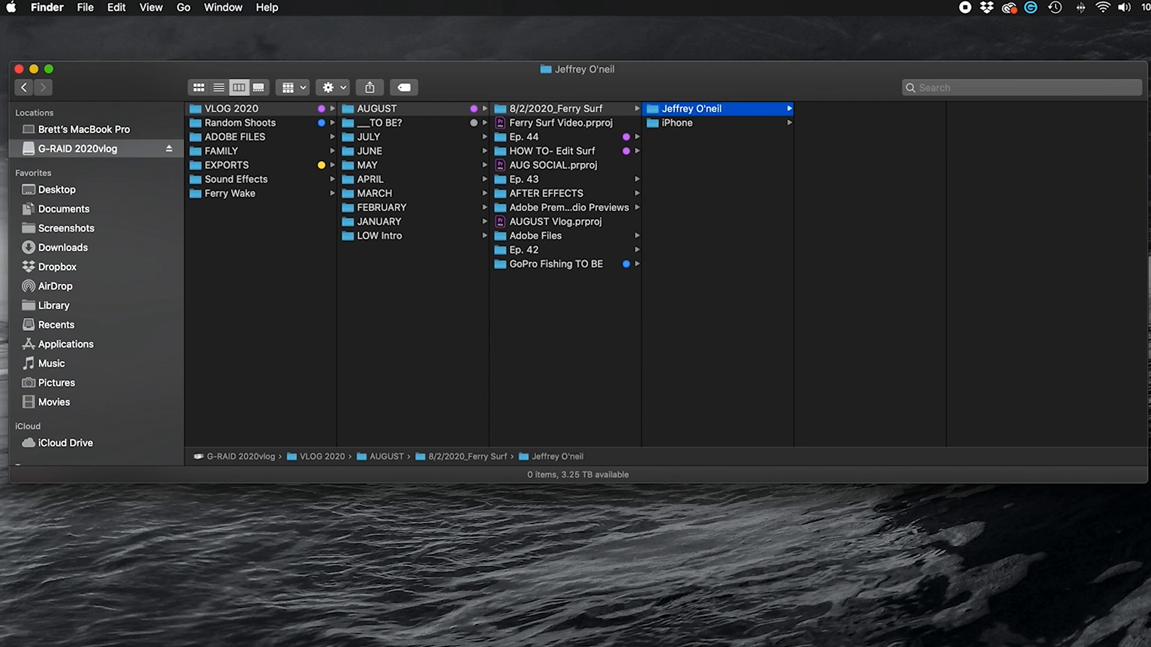
Add 'Land' and 'Water' subfolders inside the shooter's folder
{"action": "right_click", "coordinate": [828, 118]}
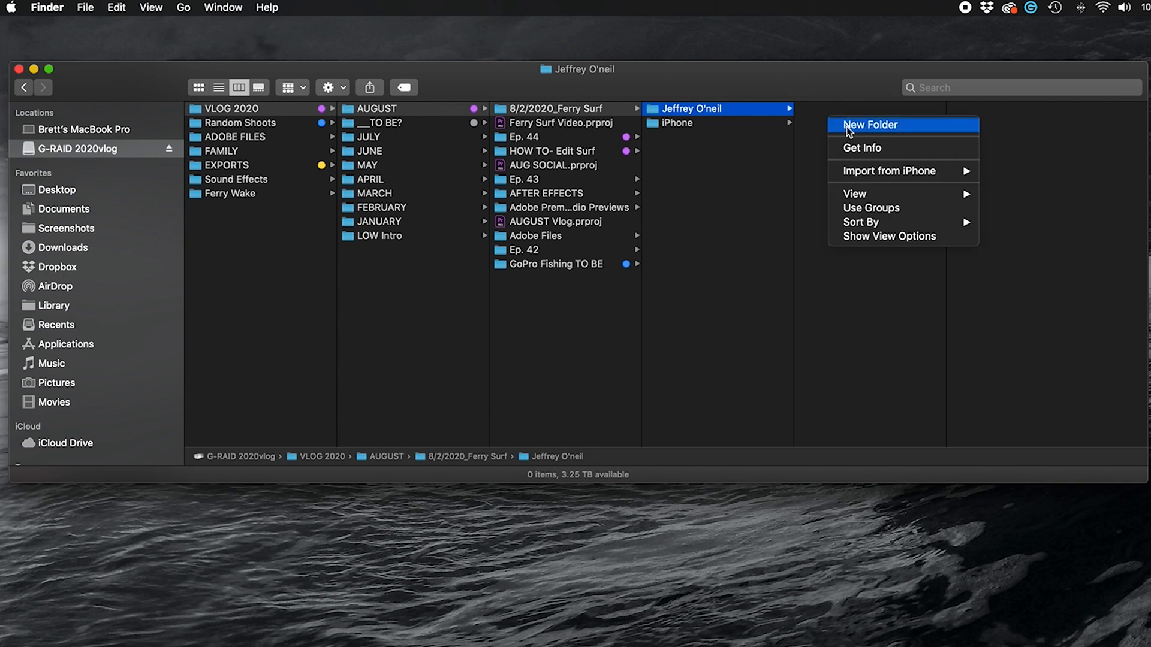
{"action": "left_click", "coordinate": [849, 125]}
{"action": "type", "text": "Land"}
{"action": "key", "text": "Return"}
{"action": "right_click", "coordinate": [880, 142]}
{"action": "left_click", "coordinate": [885, 147]}
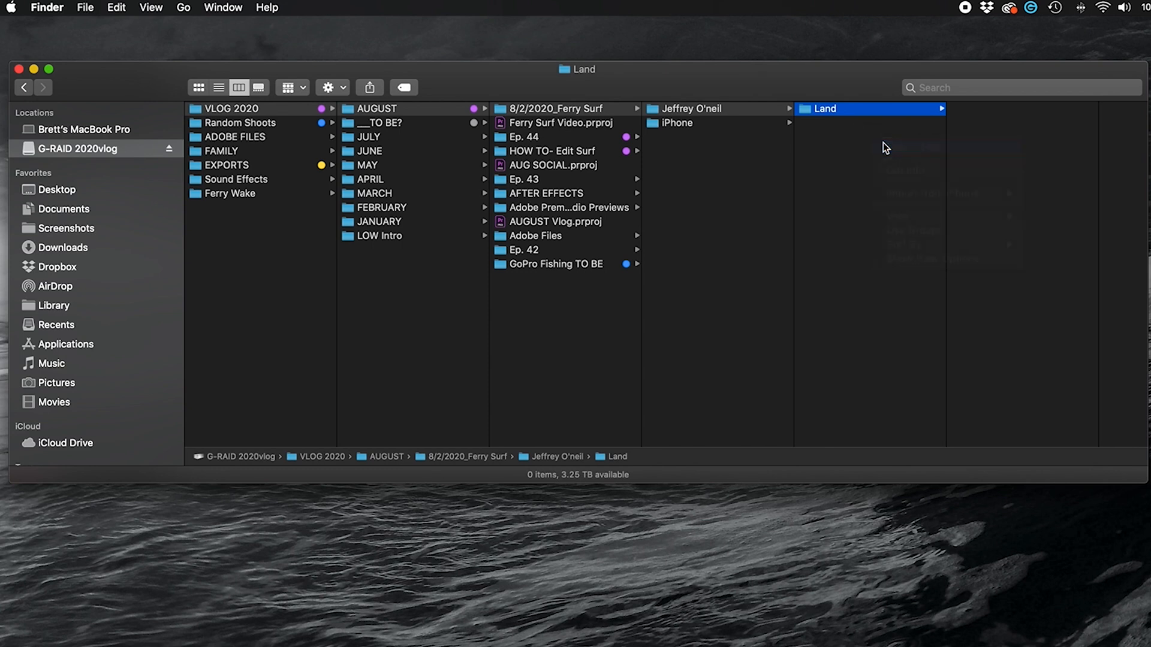
{"action": "type", "text": "Water"}
{"action": "key", "text": "Return"}
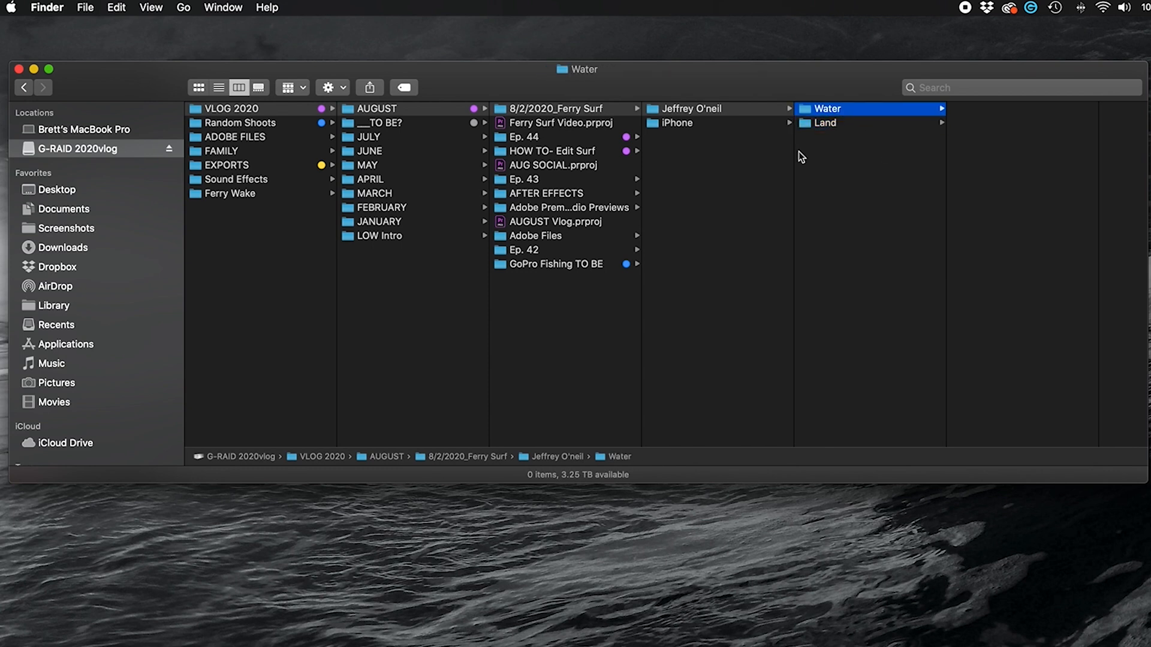
{"action": "left_click", "coordinate": [722, 159]}
Add 'a6500' and 'Drone' folders inside 8/2/2020_Ferry Surf
{"action": "right_click", "coordinate": [721, 156]}
{"action": "left_click", "coordinate": [734, 160]}
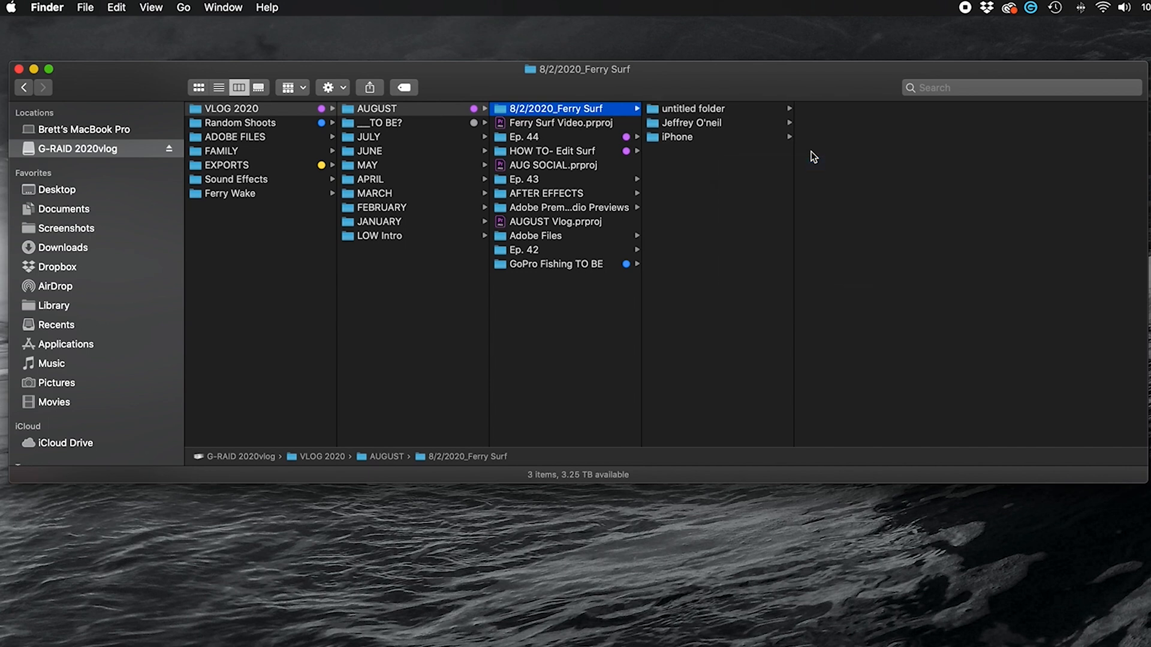
{"action": "type", "text": "a6500"}
{"action": "key", "text": "Return"}
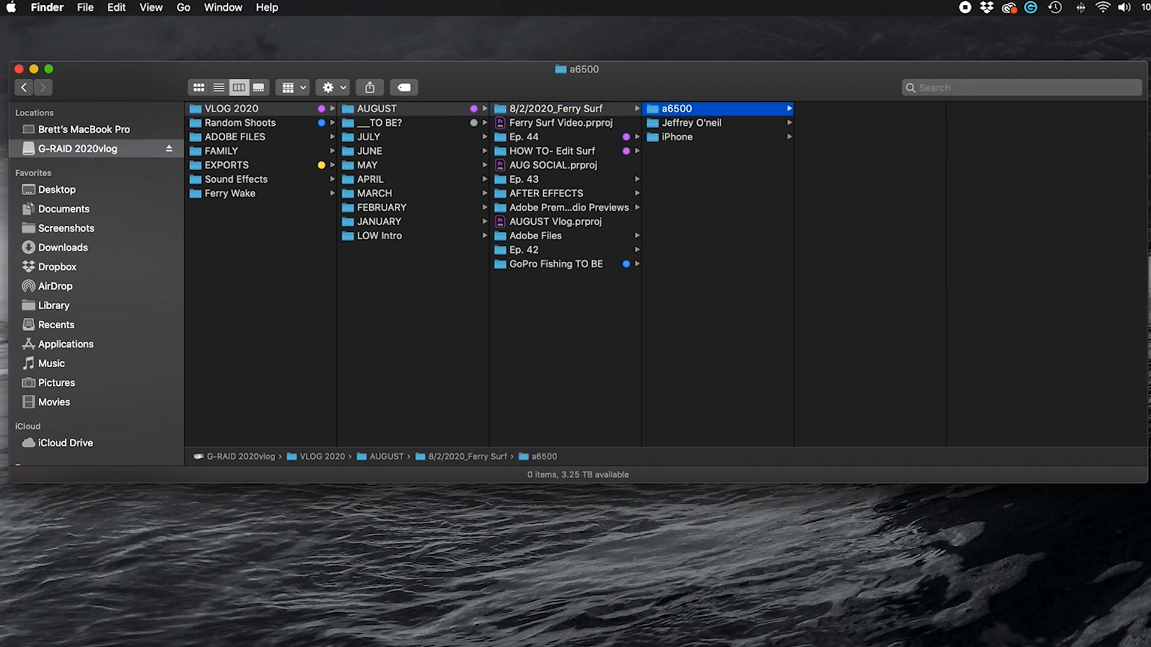
{"action": "right_click", "coordinate": [687, 170]}
{"action": "left_click", "coordinate": [714, 178]}
{"action": "type", "text": "Drone"}
{"action": "key", "text": "Return"}
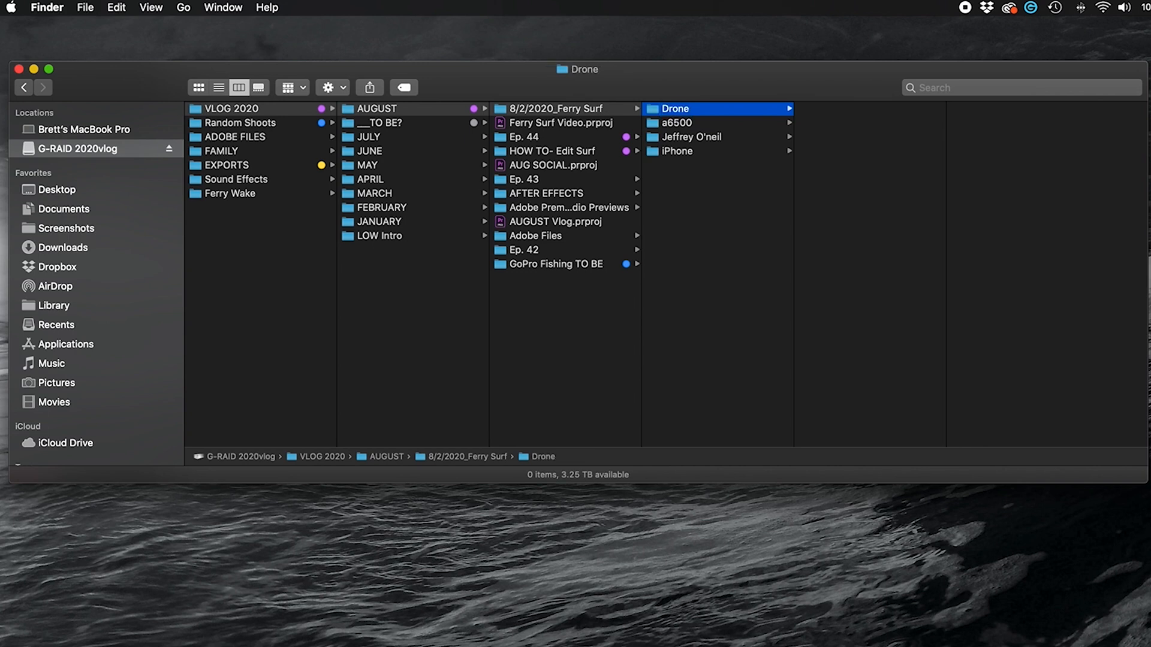
Add a folder named for another shooter and a 'GoPro Hero 8' folder
{"action": "right_click", "coordinate": [716, 193]}
{"action": "left_click", "coordinate": [725, 202]}
{"action": "type", "text": "Ben Gravy"}
{"action": "key", "text": "Return"}
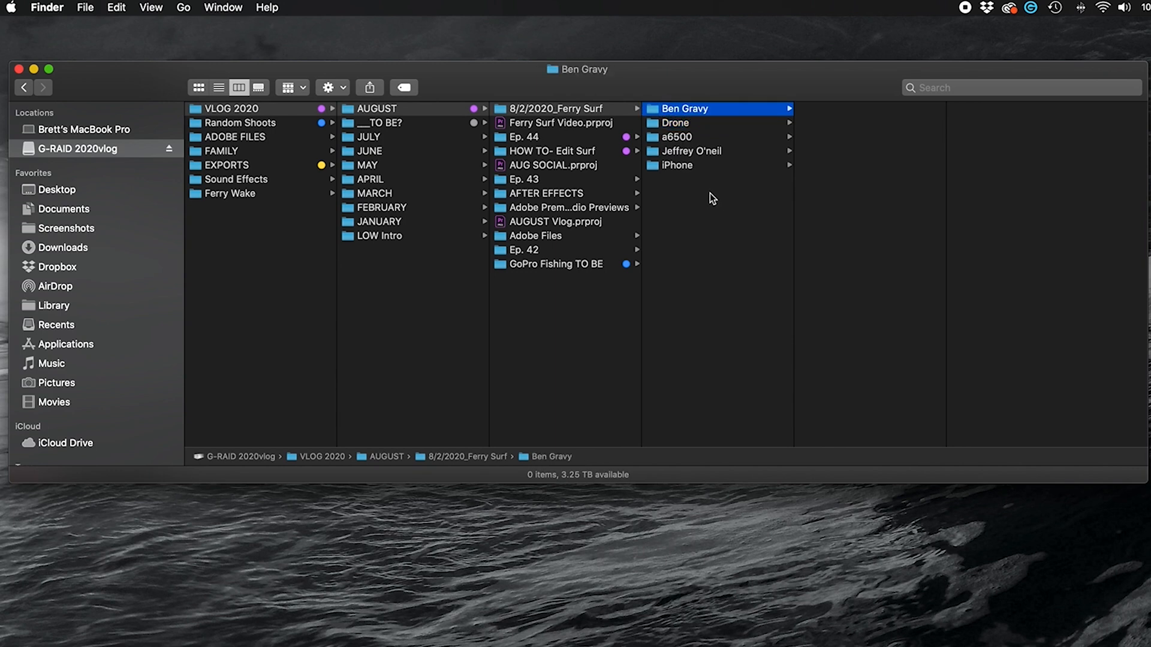
{"action": "right_click", "coordinate": [711, 193]}
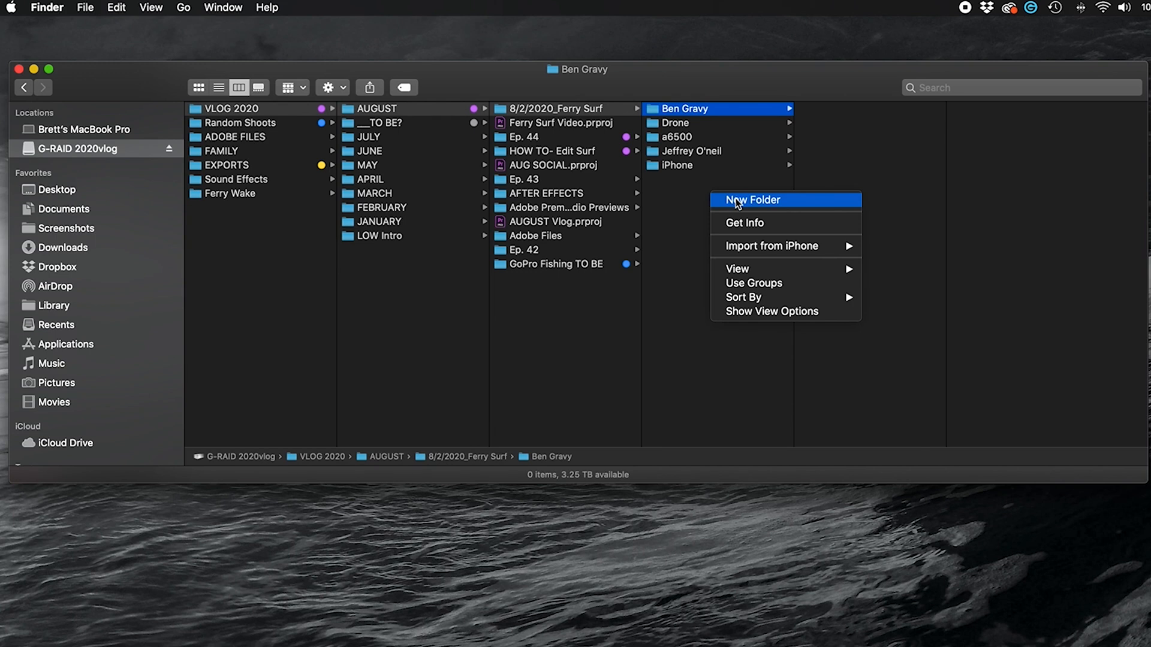
{"action": "left_click", "coordinate": [736, 200]}
{"action": "type", "text": "GoPro Hero 8"}
{"action": "key", "text": "Return"}
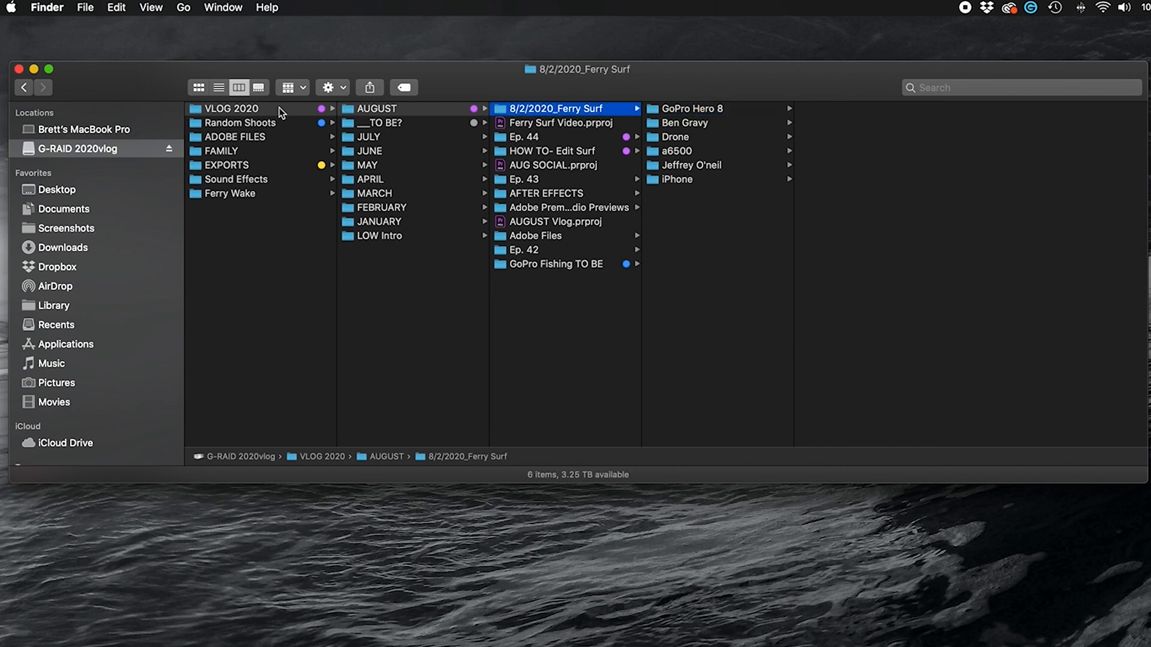
Drag the ten downloaded MOV clips (IMG_2235–IMG_2252) into the empty iPhone folder
{"action": "left_click", "coordinate": [280, 109]}
{"action": "left_click", "coordinate": [393, 111]}
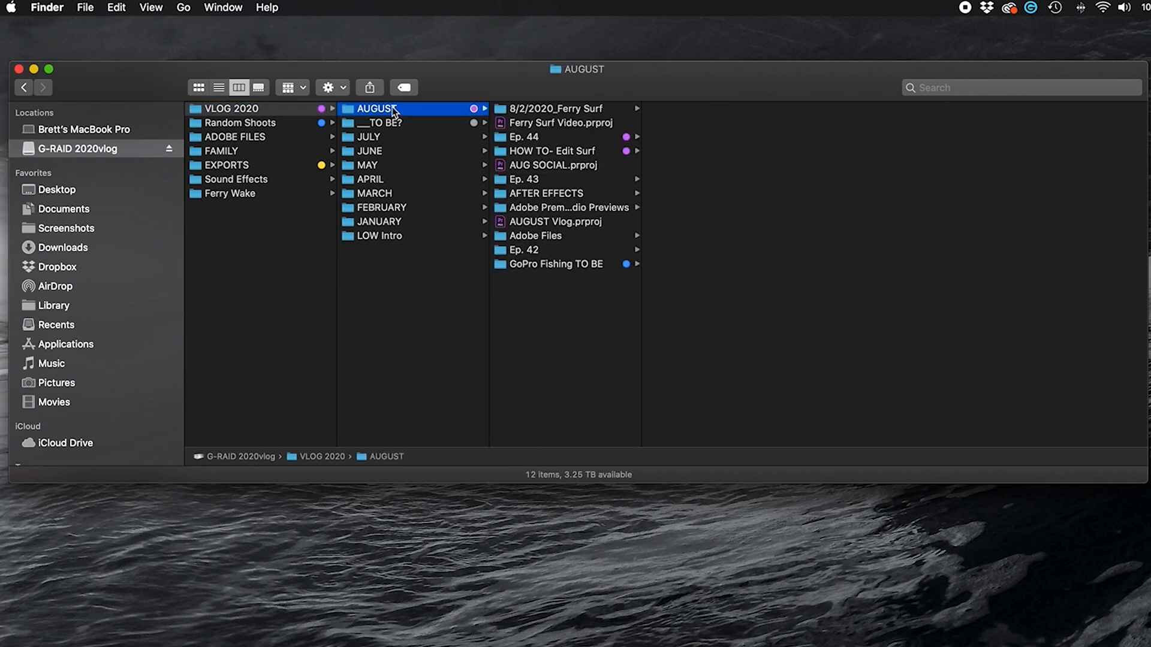
{"action": "left_click", "coordinate": [570, 113]}
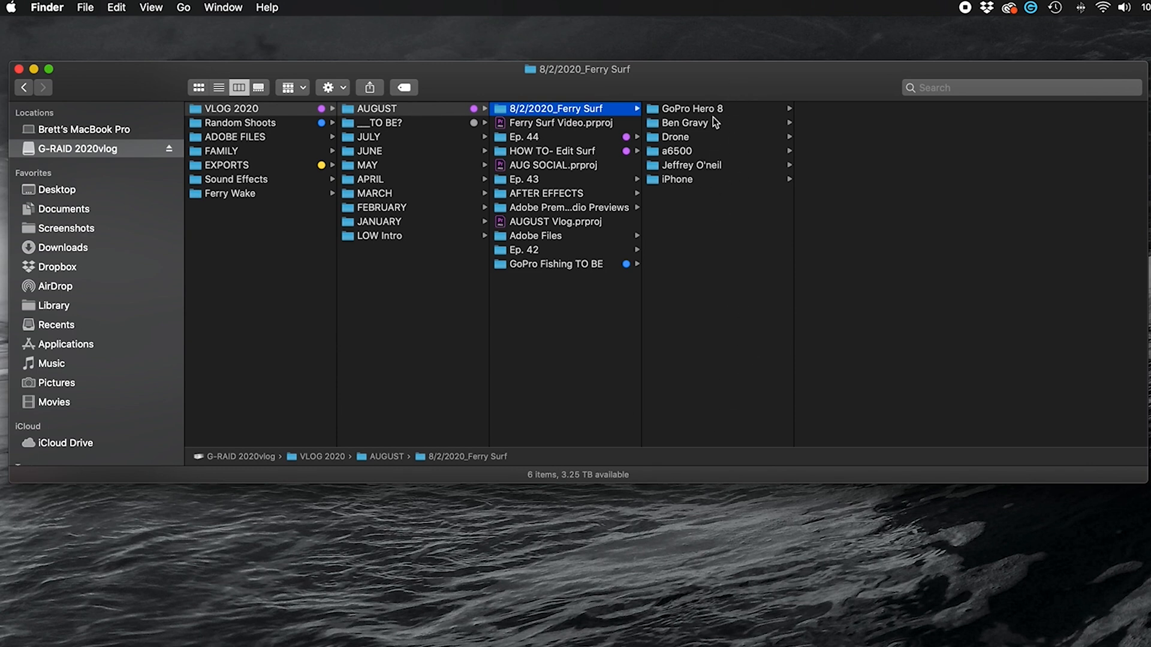
{"action": "left_click", "coordinate": [682, 181]}
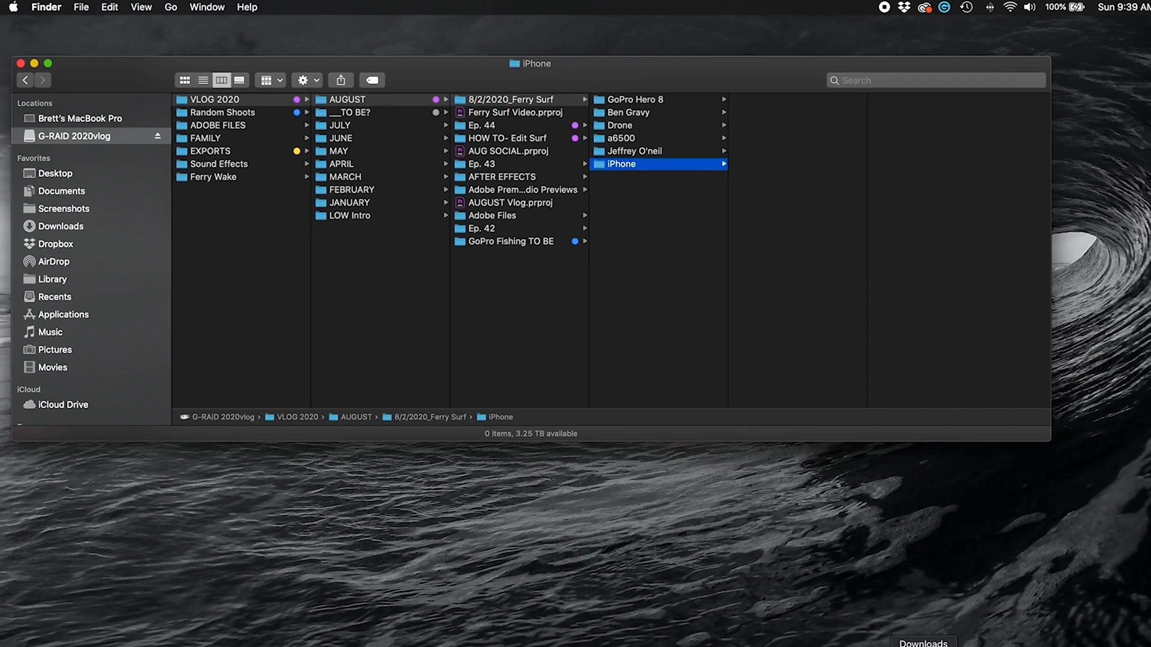
{"action": "left_click", "coordinate": [826, 625]}
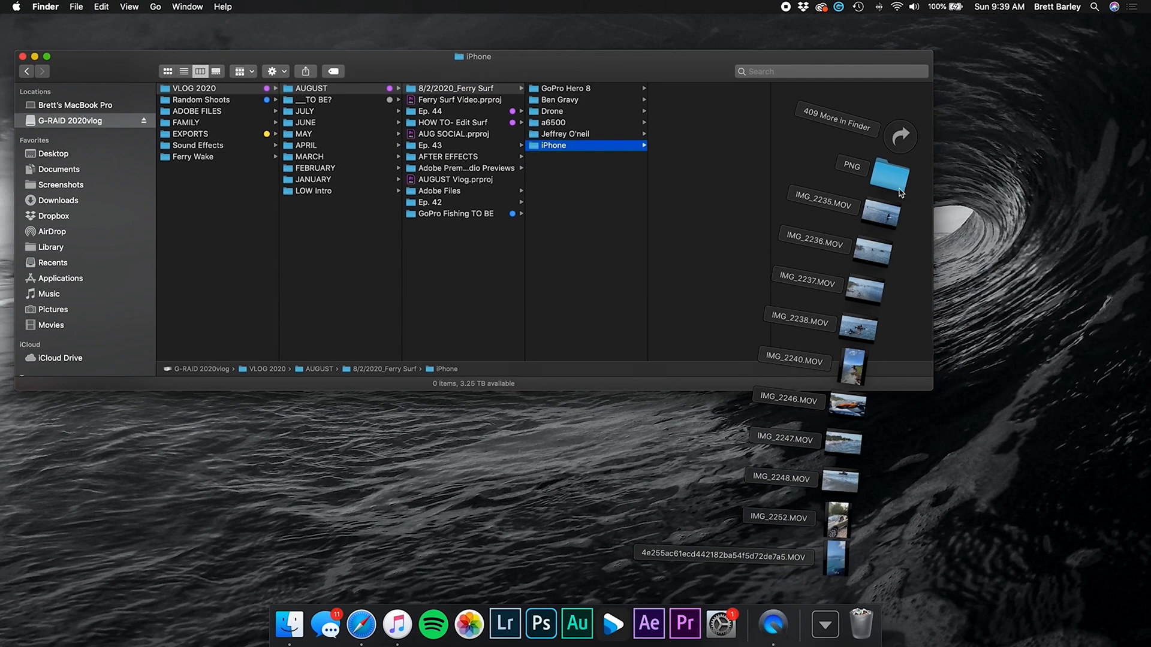
{"action": "left_click", "coordinate": [898, 145]}
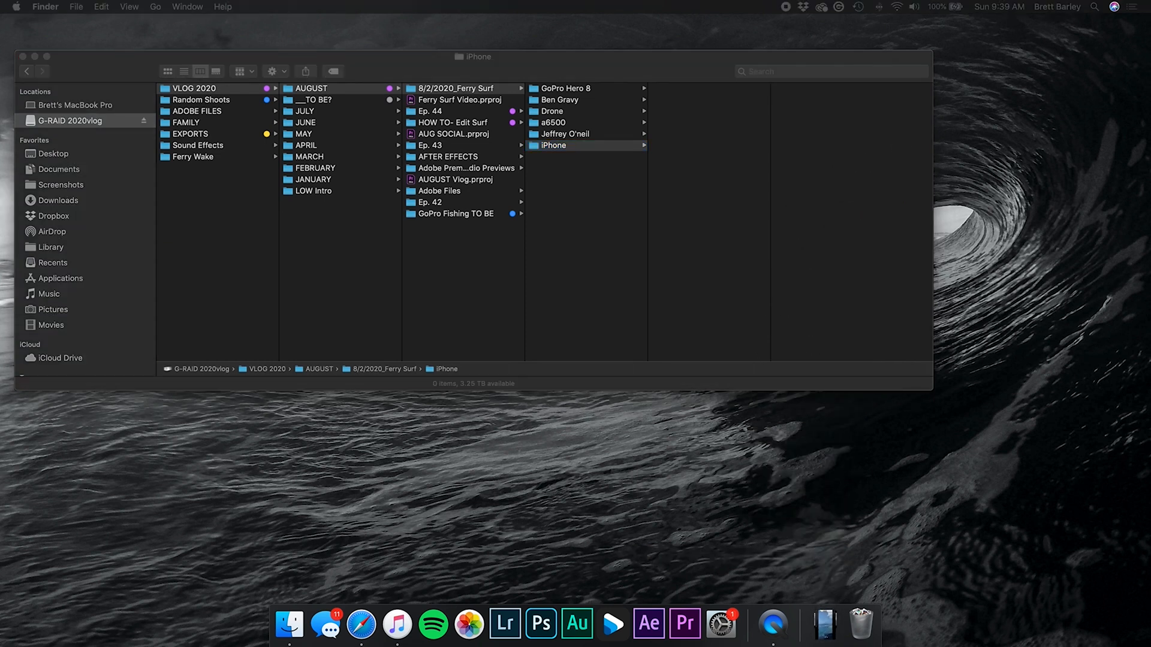
{"action": "left_click_drag", "start_coordinate": [287, 192], "coordinate": [704, 91]}
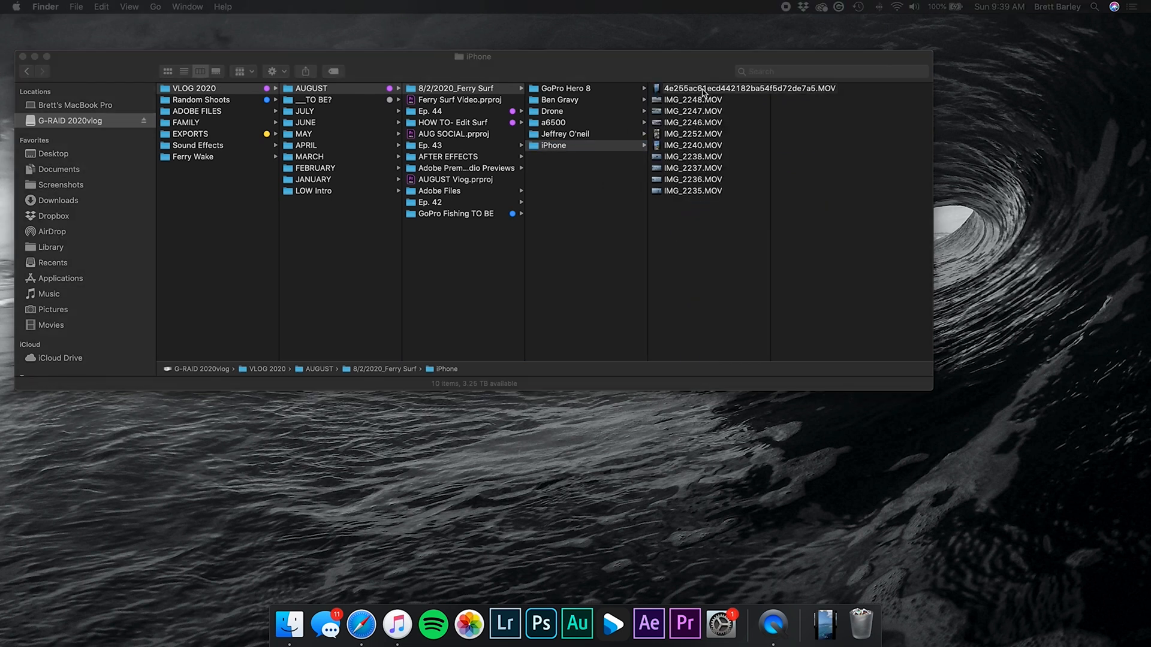
{"action": "left_click", "coordinate": [703, 91]}
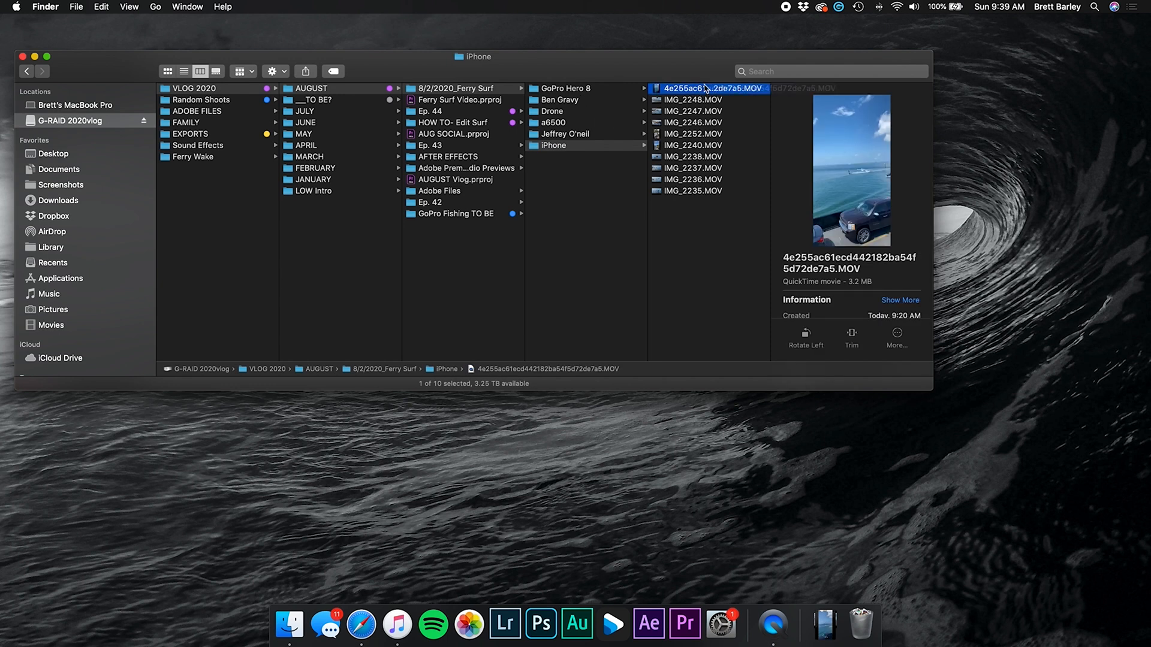
{"action": "key", "text": "space"}
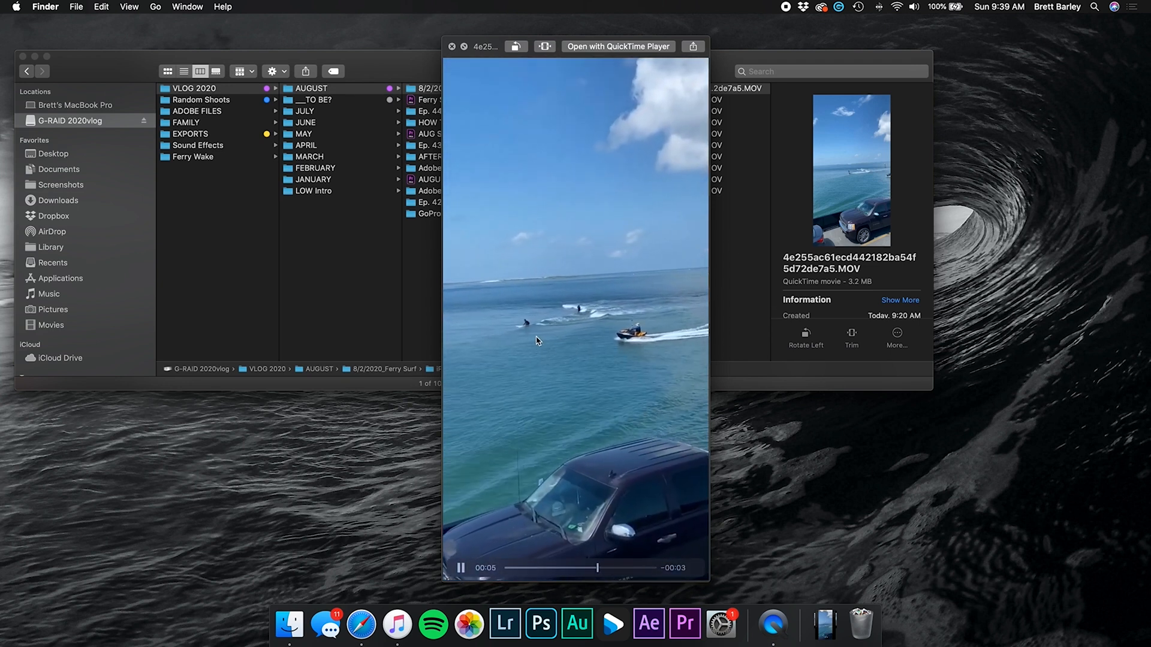
{"action": "left_click", "coordinate": [545, 568]}
{"action": "left_click_drag", "start_coordinate": [545, 568], "coordinate": [580, 569]}
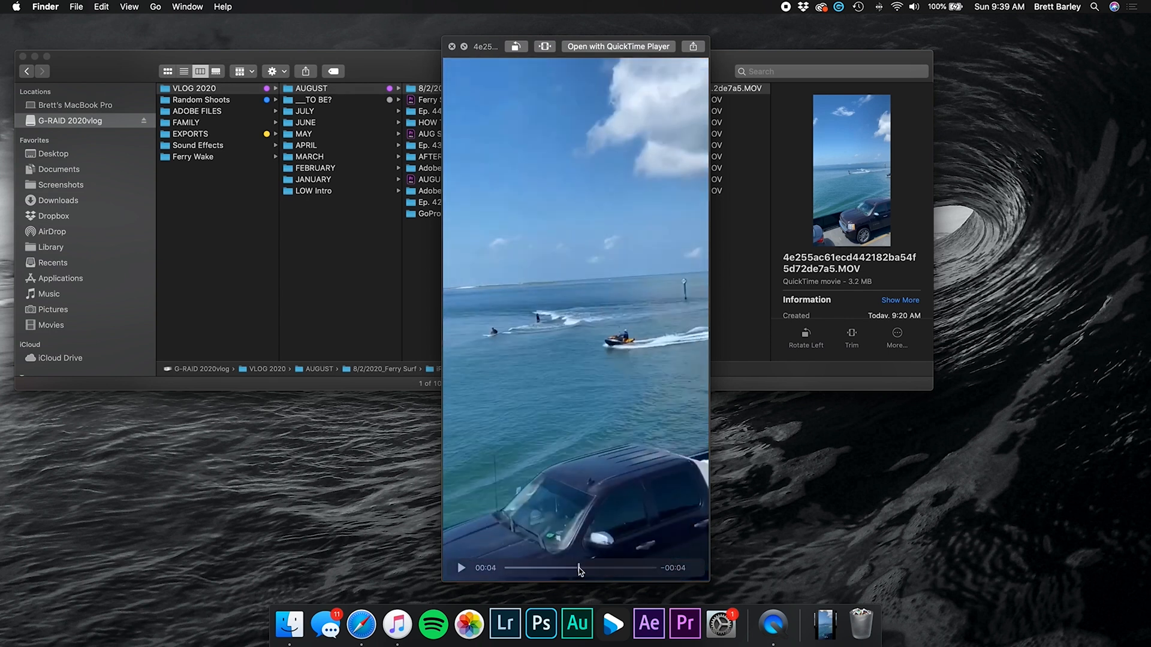
{"action": "key", "text": "space"}
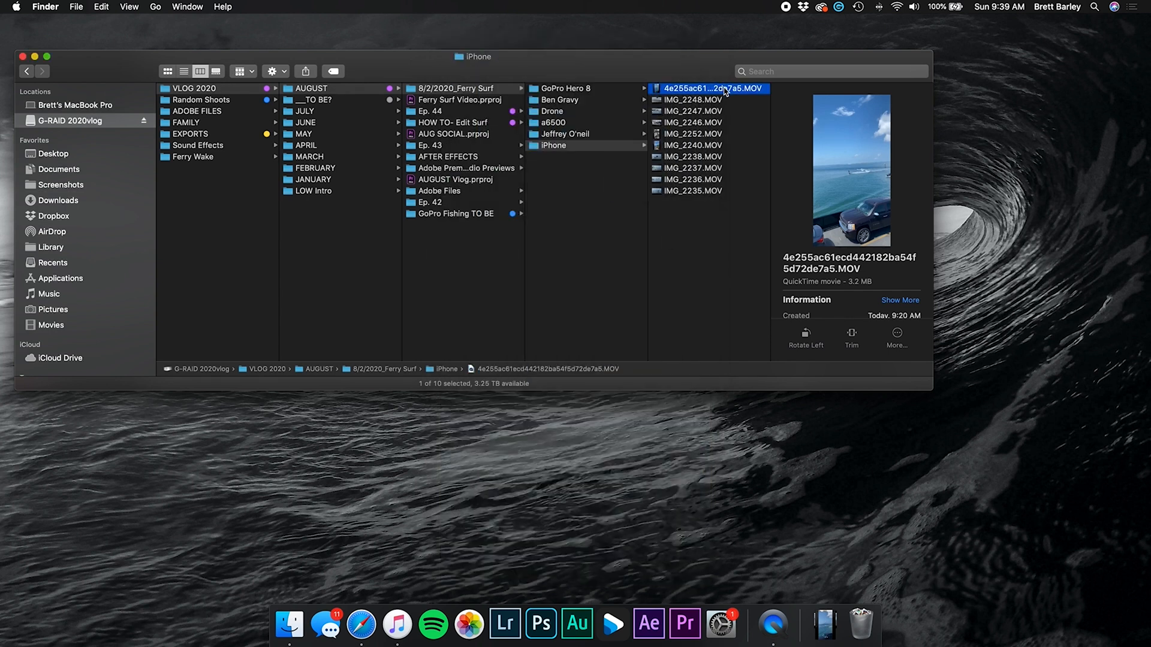
Tag the long-named first clip purple, then preview IMG_2248.MOV and tag it green
{"action": "right_click", "coordinate": [724, 90]}
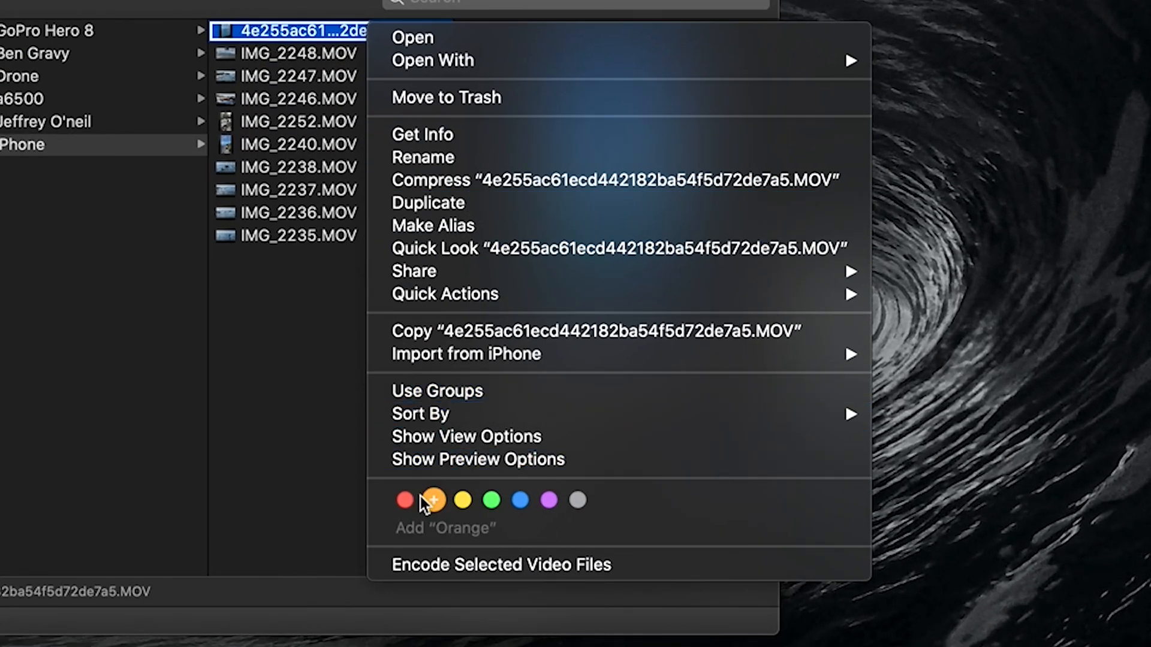
{"action": "left_click", "coordinate": [549, 500]}
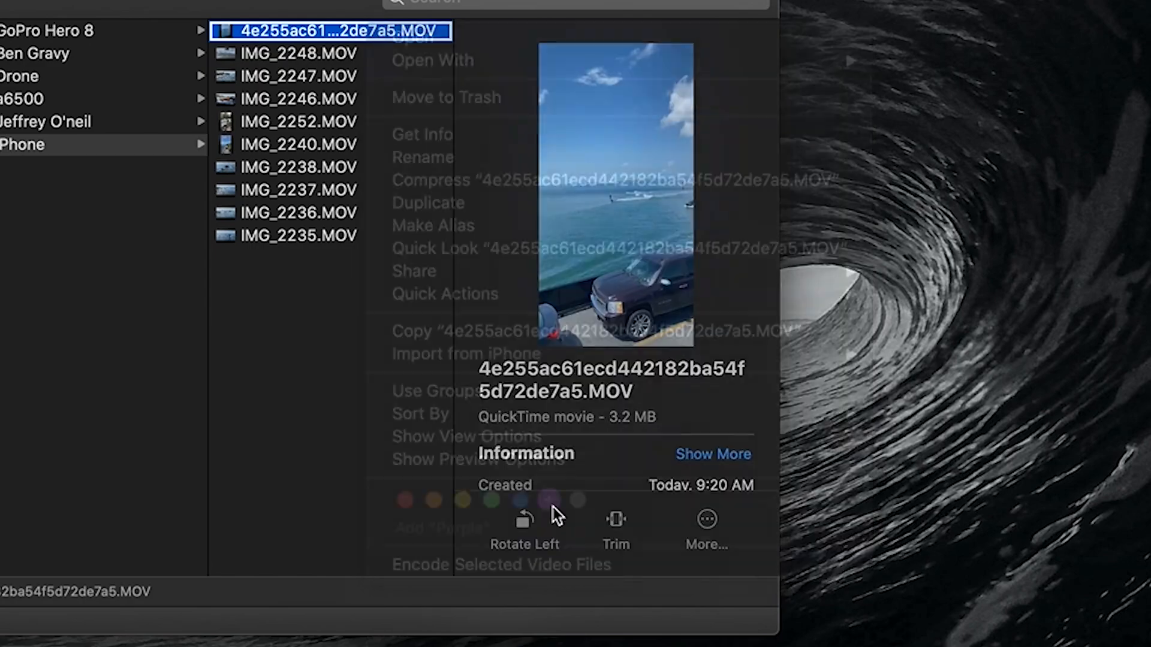
{"action": "left_click", "coordinate": [406, 53]}
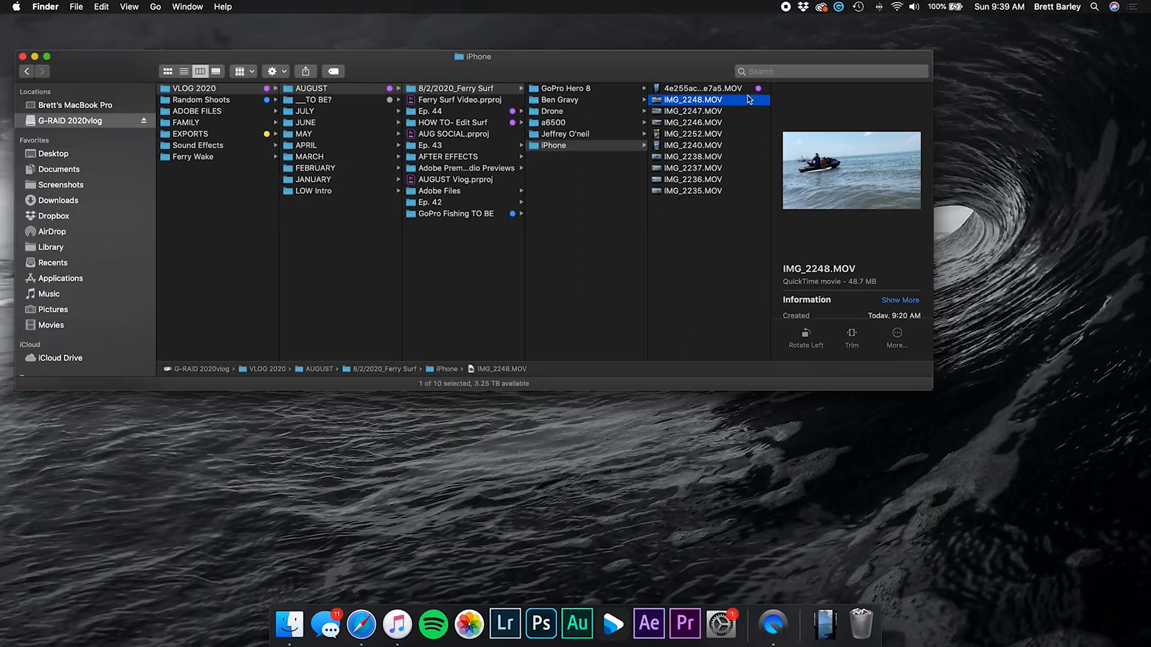
{"action": "key", "text": "space"}
{"action": "left_click", "coordinate": [302, 567]}
{"action": "left_click_drag", "start_coordinate": [303, 567], "coordinate": [796, 567]}
{"action": "key", "text": "space"}
{"action": "right_click", "coordinate": [736, 105]}
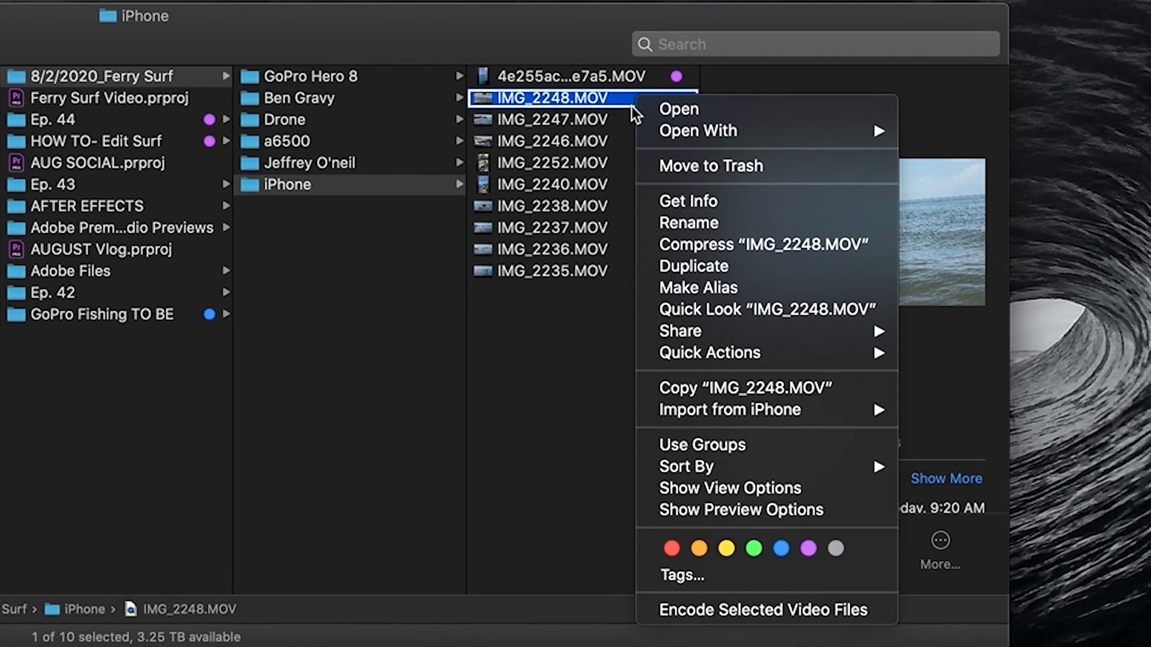
{"action": "left_click", "coordinate": [754, 549]}
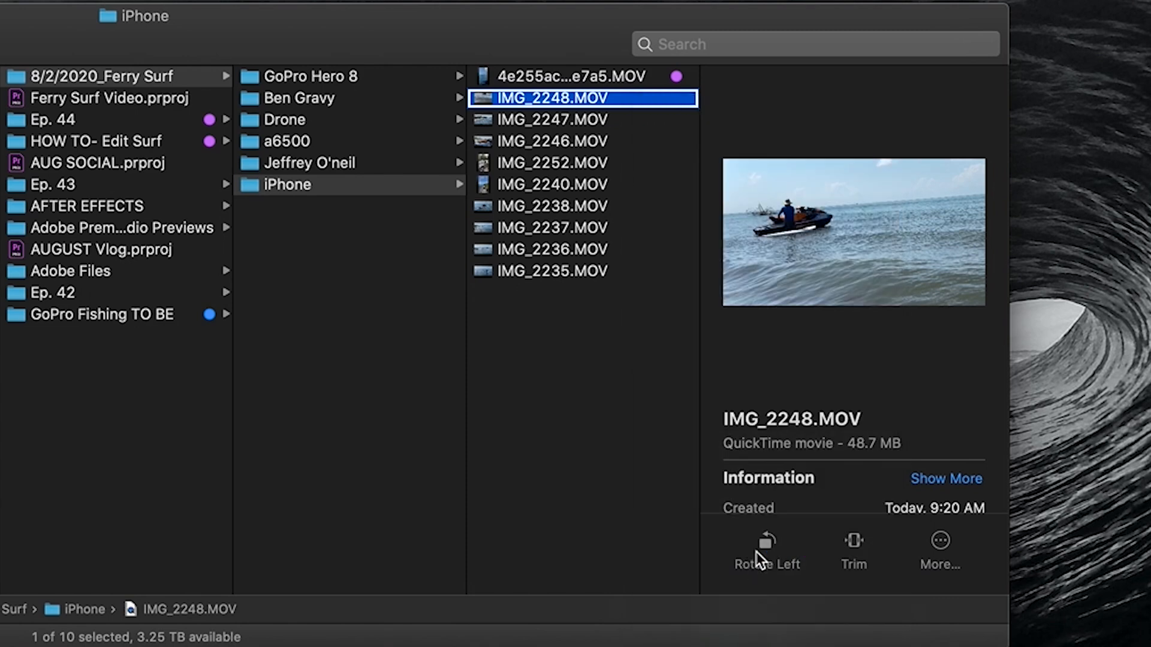
Preview IMG_2247.MOV and IMG_2246.MOV and tag both green
{"action": "left_click", "coordinate": [650, 120]}
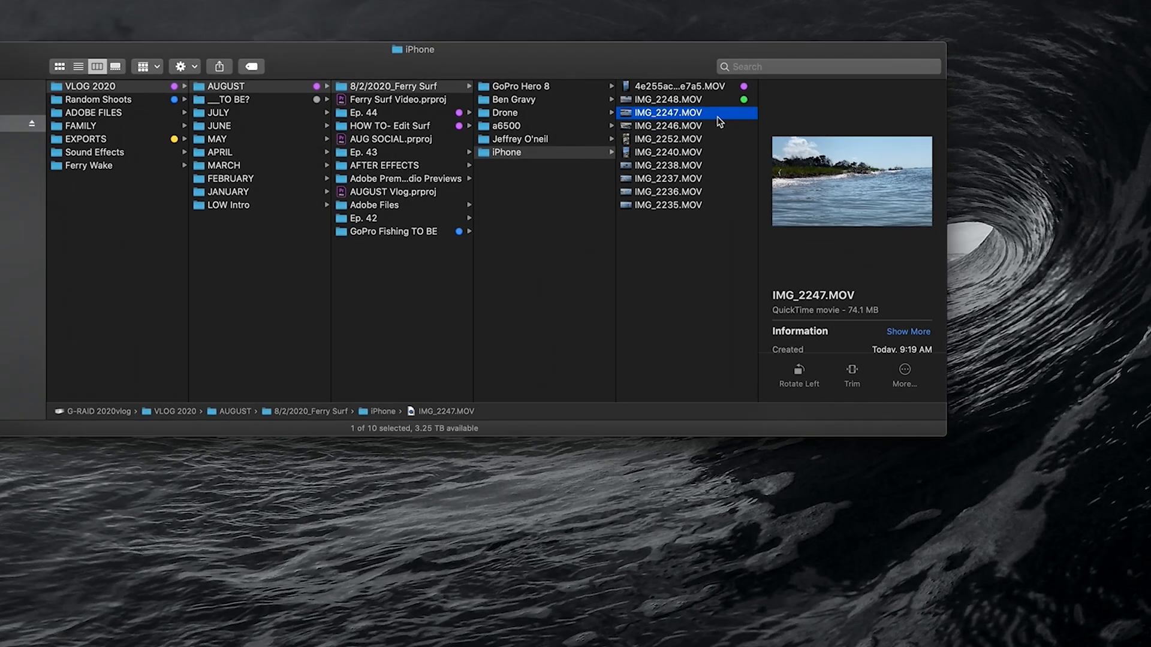
{"action": "key", "text": "space"}
{"action": "left_click_drag", "start_coordinate": [493, 567], "coordinate": [730, 563]}
{"action": "key", "text": "space"}
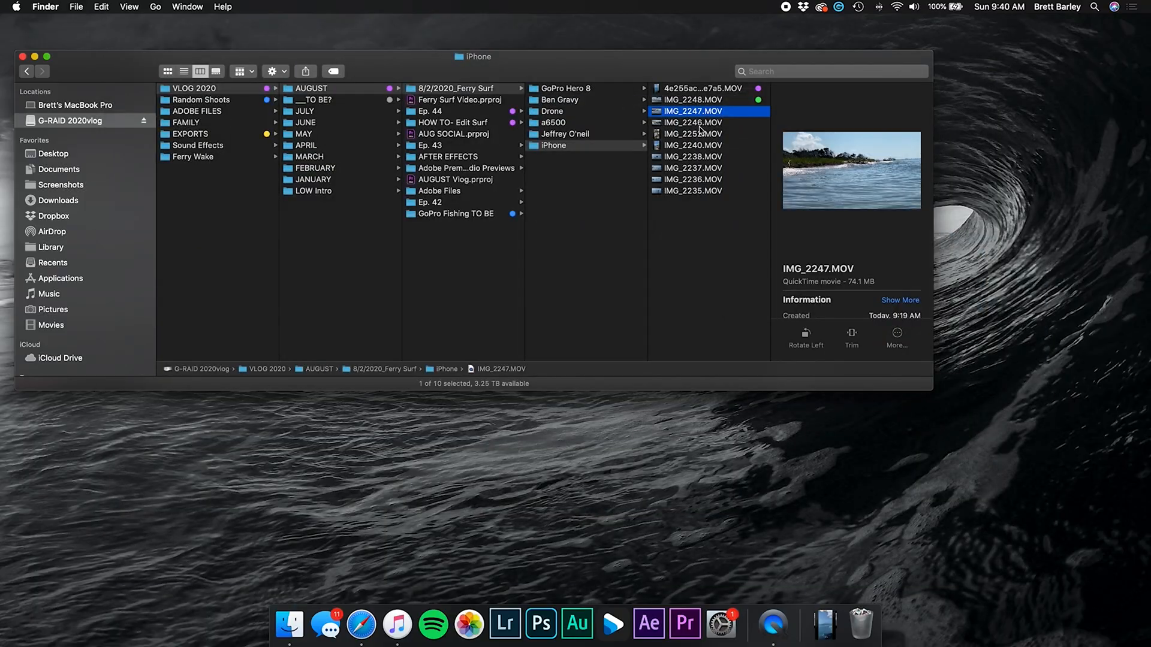
{"action": "right_click", "coordinate": [707, 112]}
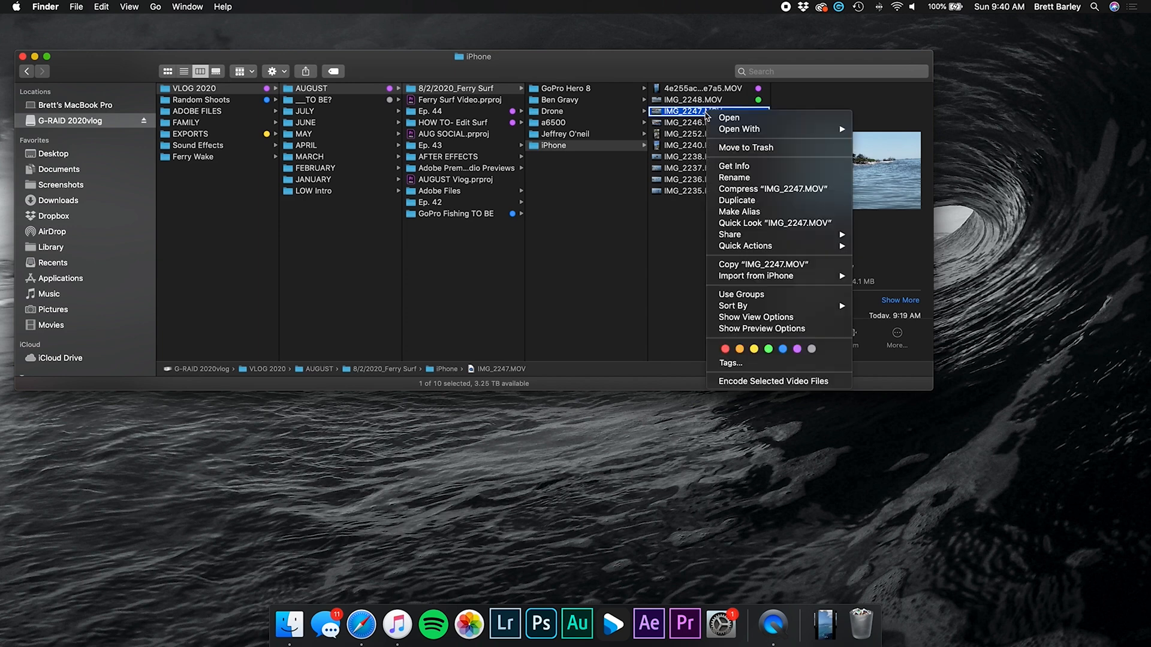
{"action": "left_click", "coordinate": [768, 350]}
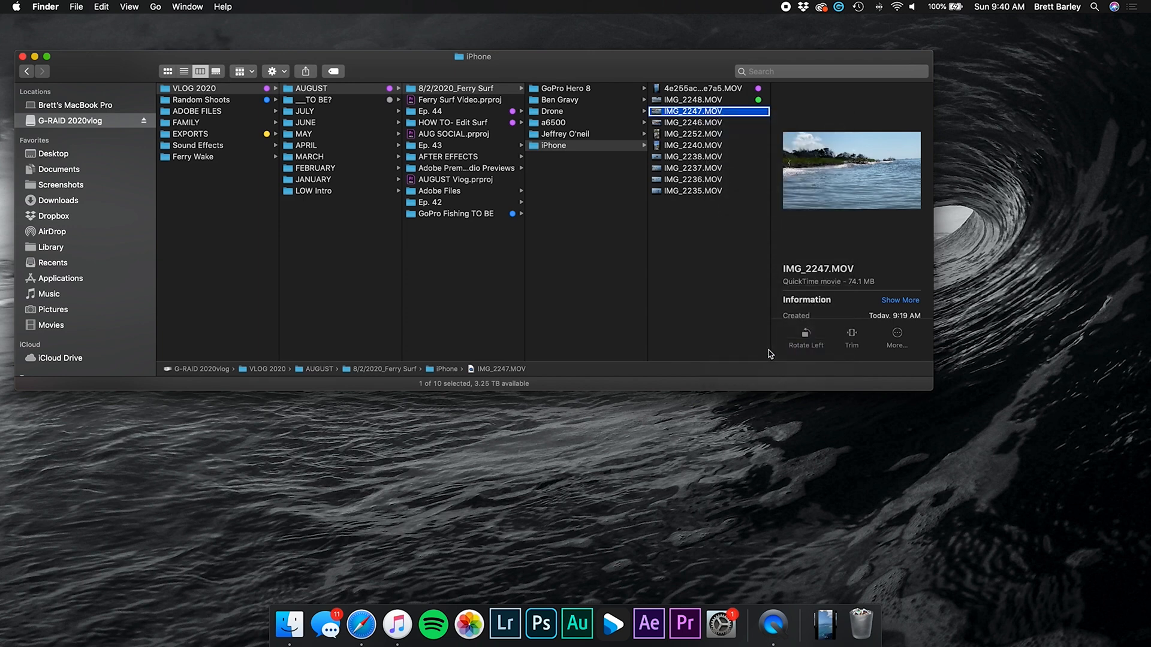
{"action": "left_click", "coordinate": [715, 122]}
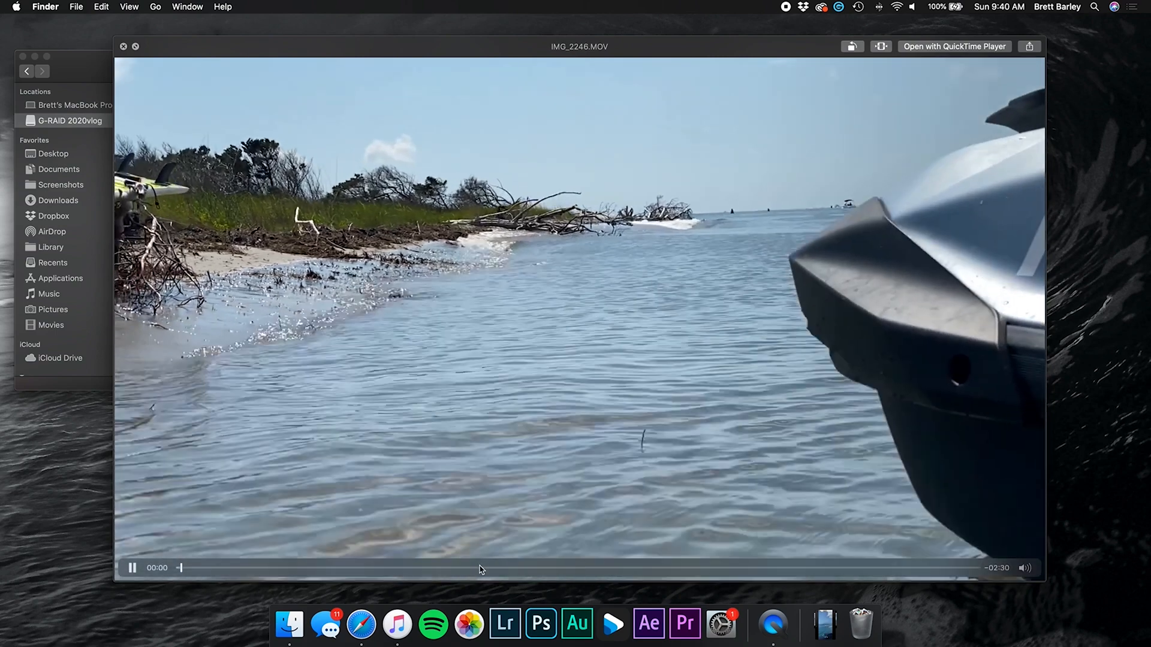
{"action": "left_click_drag", "start_coordinate": [481, 568], "coordinate": [765, 568]}
{"action": "key", "text": "space"}
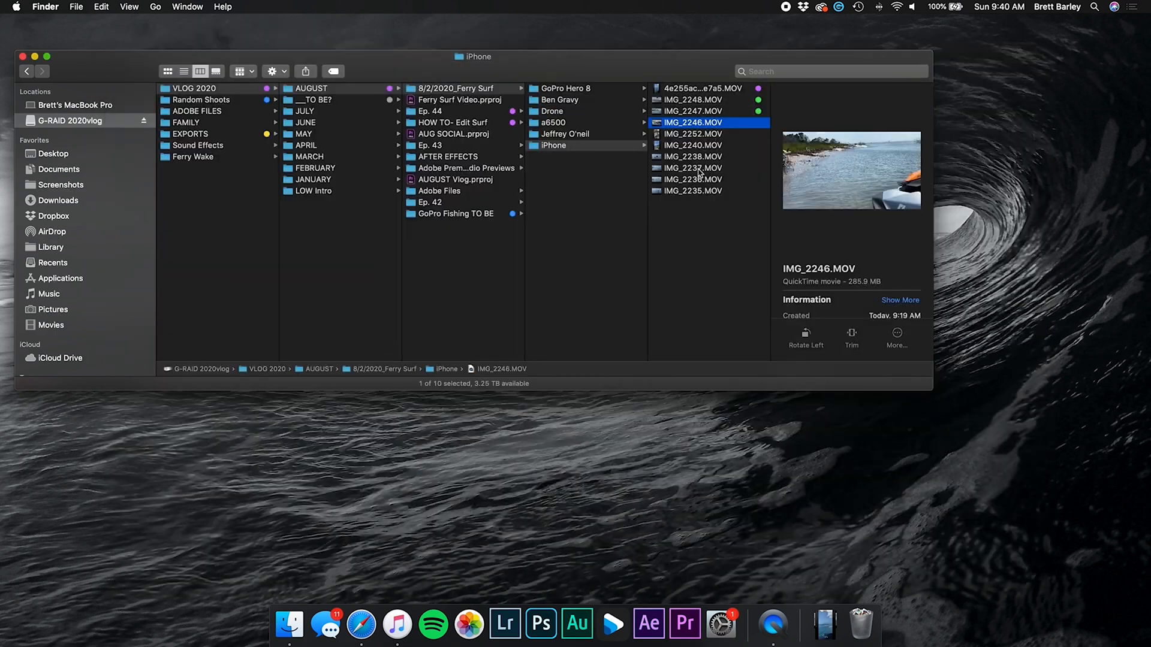
{"action": "right_click", "coordinate": [710, 126]}
{"action": "left_click", "coordinate": [777, 363]}
Preview IMG_2252.MOV and tag it green
{"action": "left_click", "coordinate": [719, 137]}
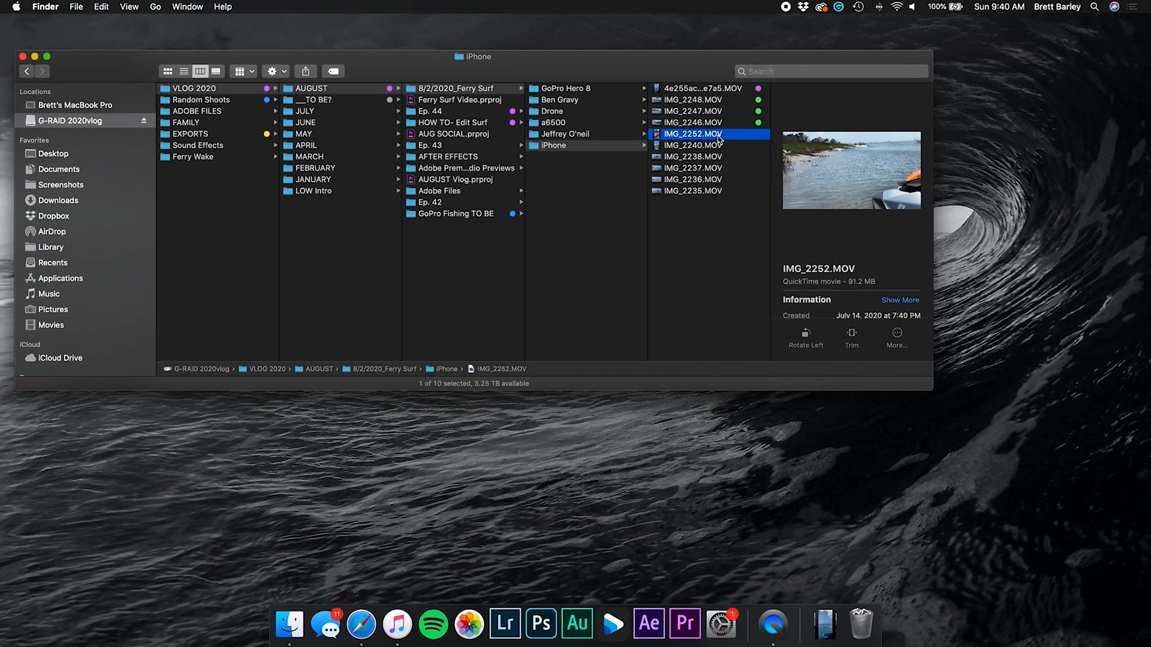
{"action": "key", "text": "space"}
{"action": "left_click_drag", "start_coordinate": [562, 568], "coordinate": [618, 569]}
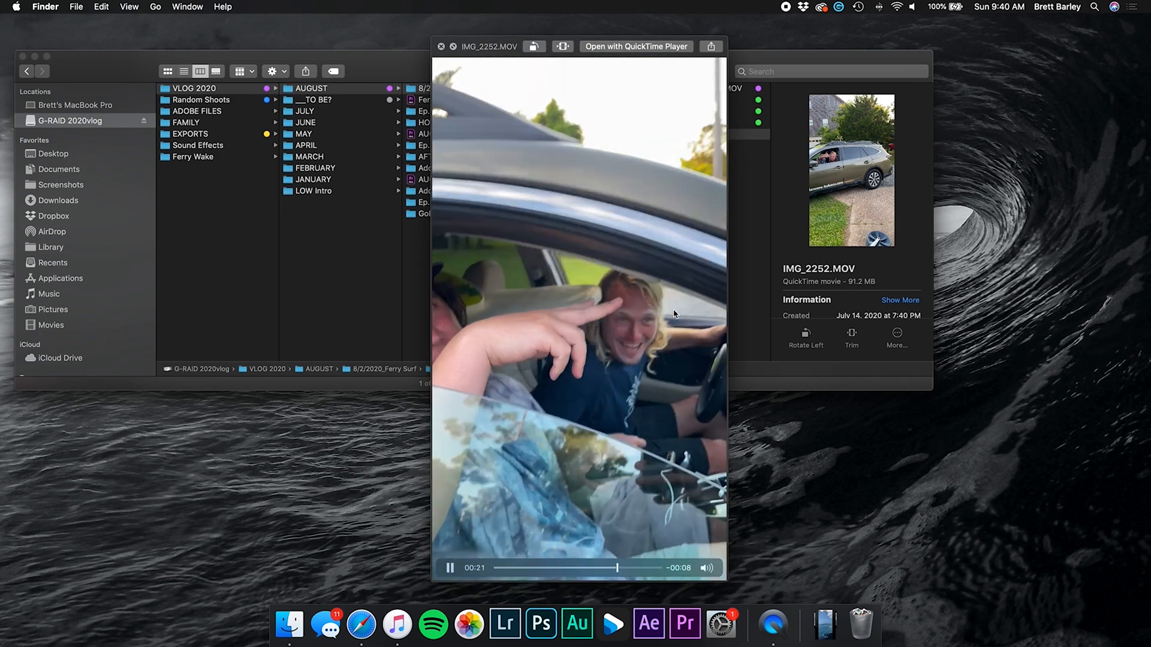
{"action": "key", "text": "space"}
{"action": "right_click", "coordinate": [733, 133]}
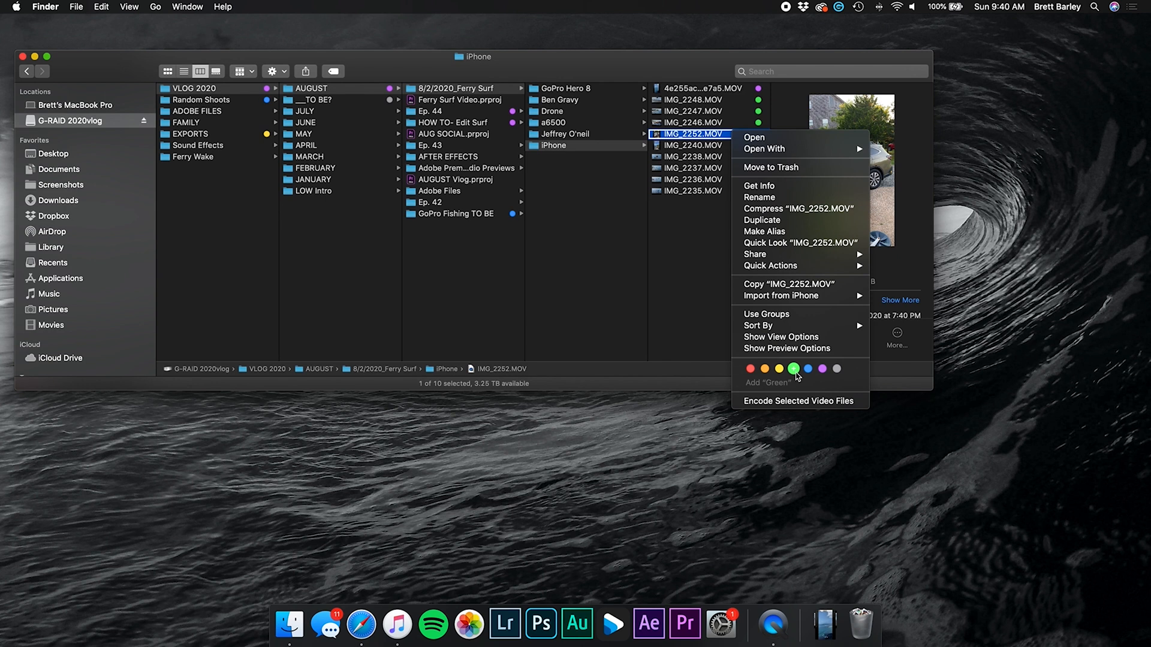
{"action": "left_click", "coordinate": [794, 368]}
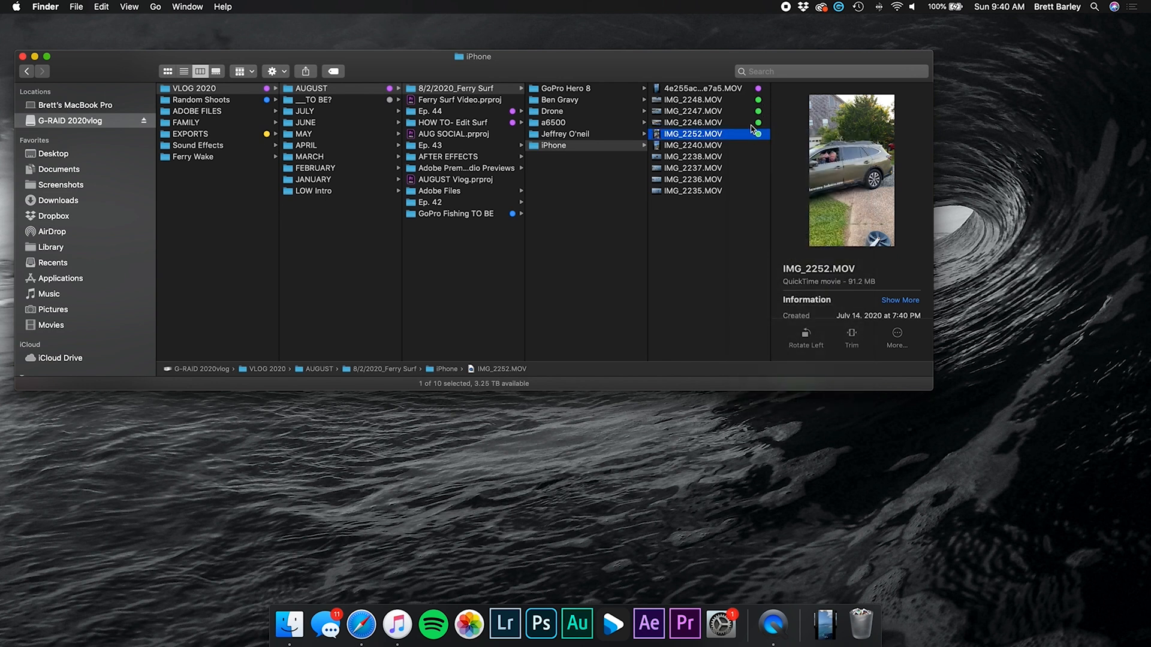
Preview IMG_2240.MOV and IMG_2238.MOV and tag both green
{"action": "left_click", "coordinate": [742, 90]}
{"action": "left_click", "coordinate": [715, 146]}
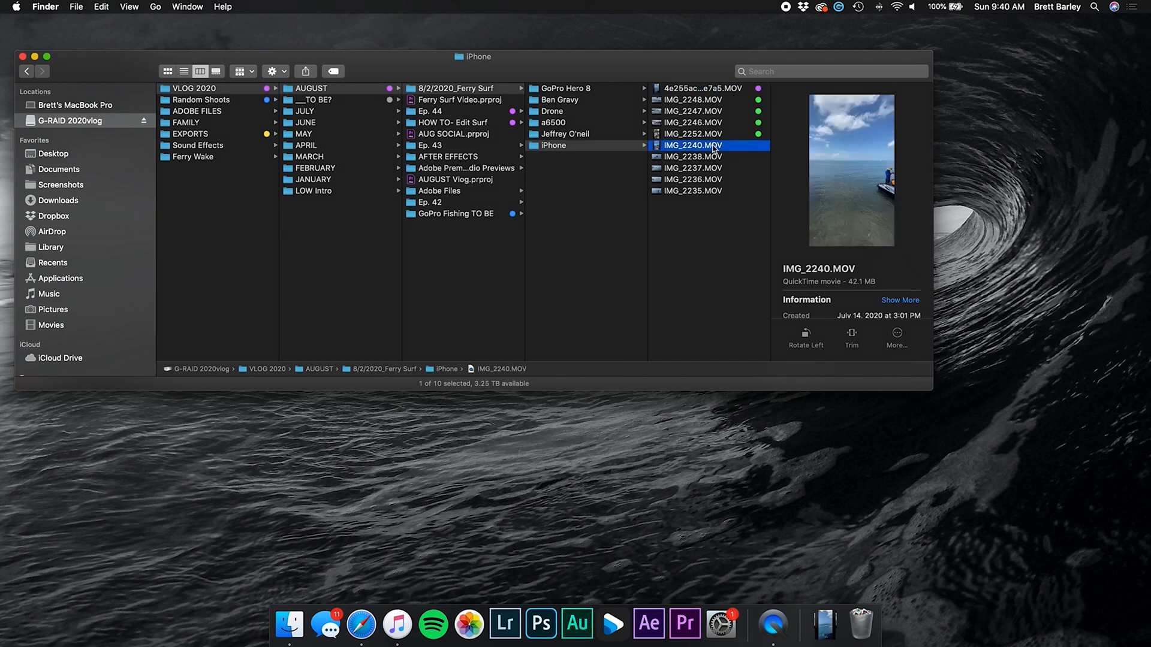
{"action": "key", "text": "space"}
{"action": "left_click", "coordinate": [561, 568]}
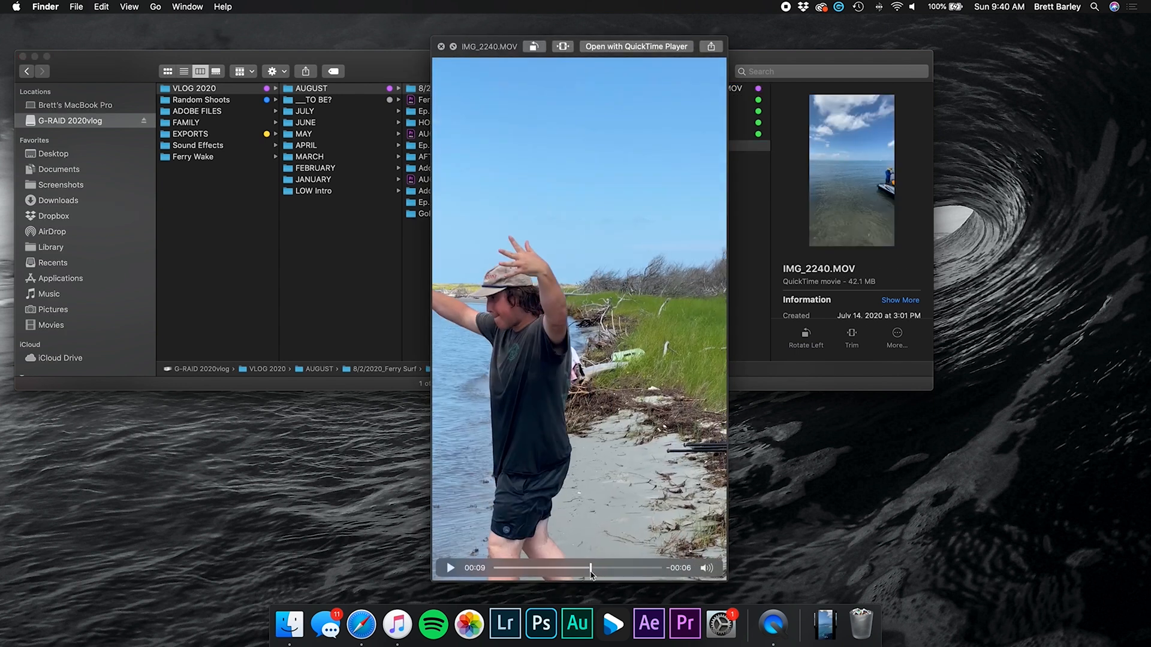
{"action": "key", "text": "space"}
{"action": "right_click", "coordinate": [717, 146]}
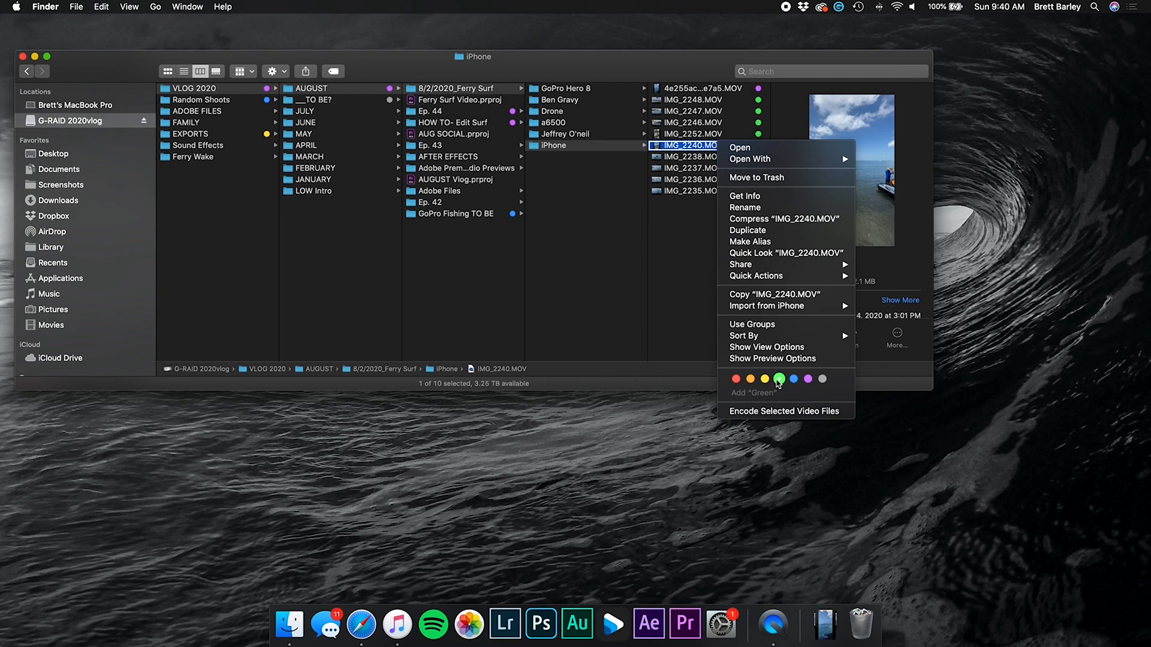
{"action": "left_click", "coordinate": [779, 380]}
{"action": "left_click", "coordinate": [721, 158]}
{"action": "key", "text": "space"}
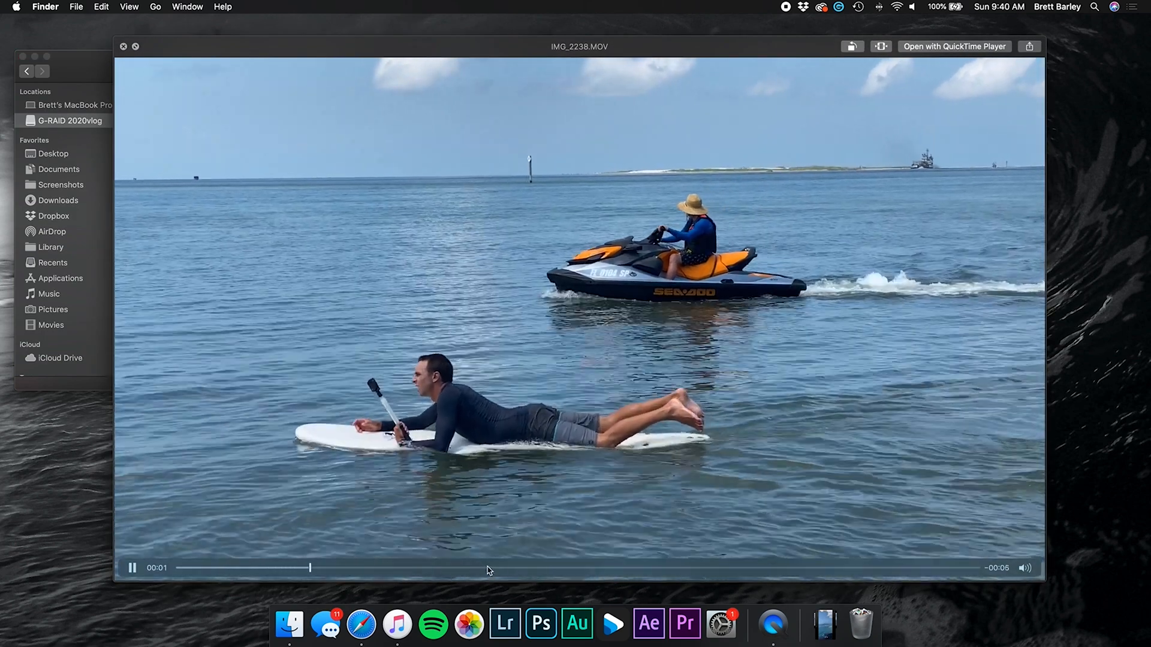
{"action": "key", "text": "space"}
{"action": "right_click", "coordinate": [731, 161]}
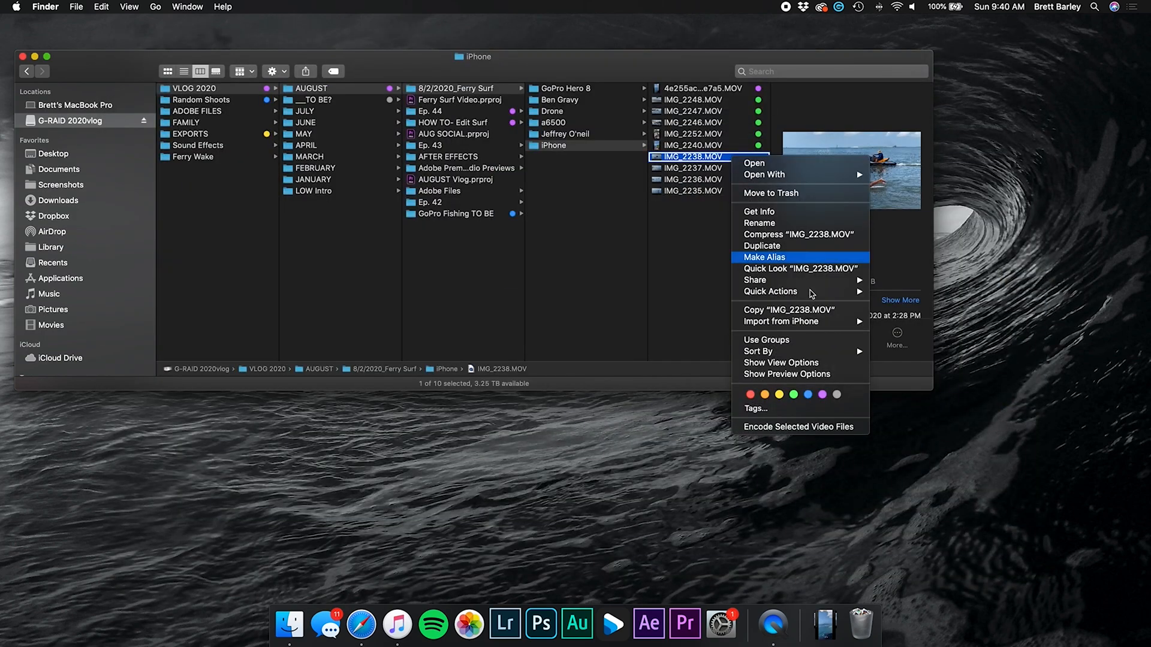
{"action": "left_click", "coordinate": [794, 394]}
Preview IMG_2237.MOV and tag it purple
{"action": "left_click", "coordinate": [736, 169]}
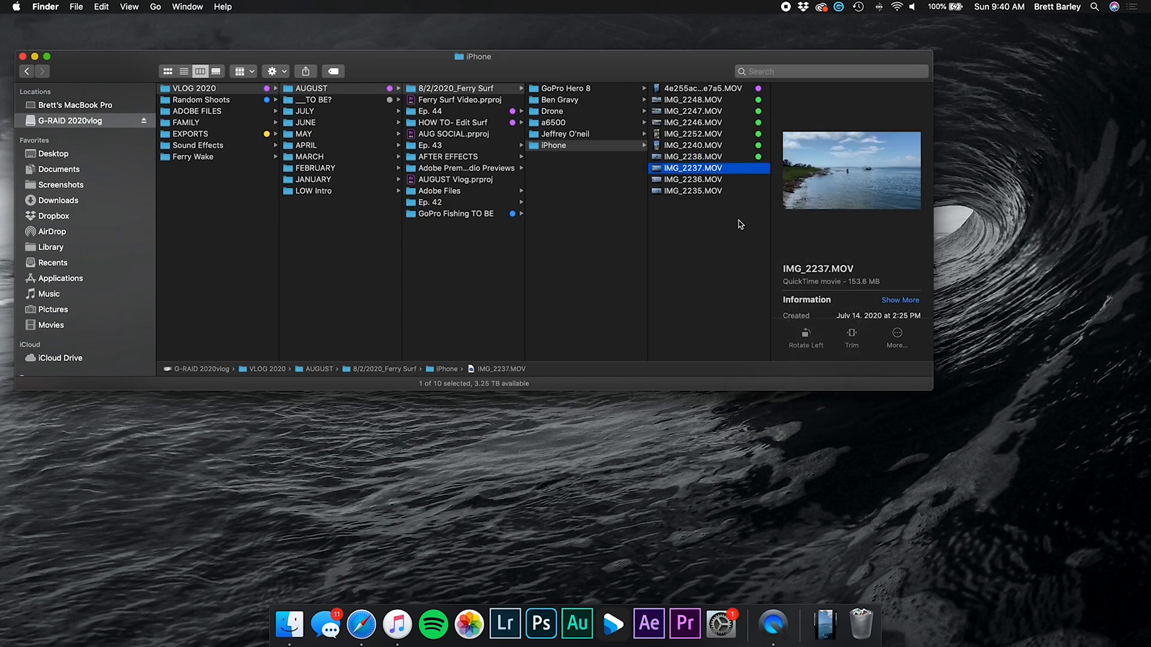
{"action": "key", "text": "space"}
{"action": "left_click_drag", "start_coordinate": [215, 570], "coordinate": [488, 574]}
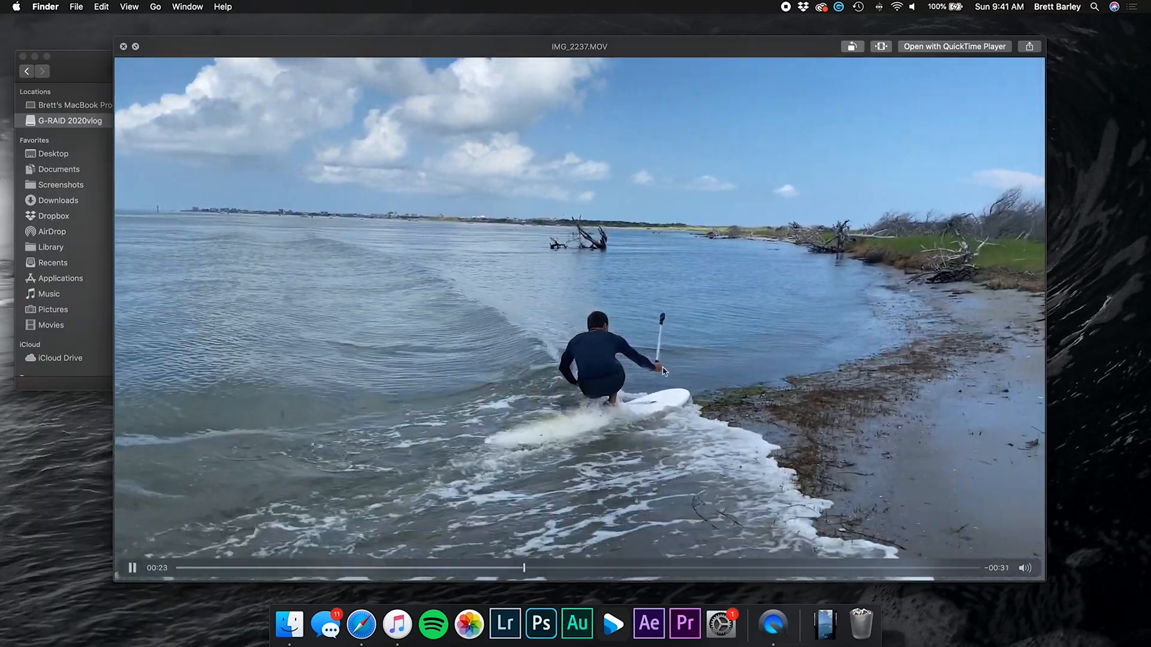
{"action": "key", "text": "space"}
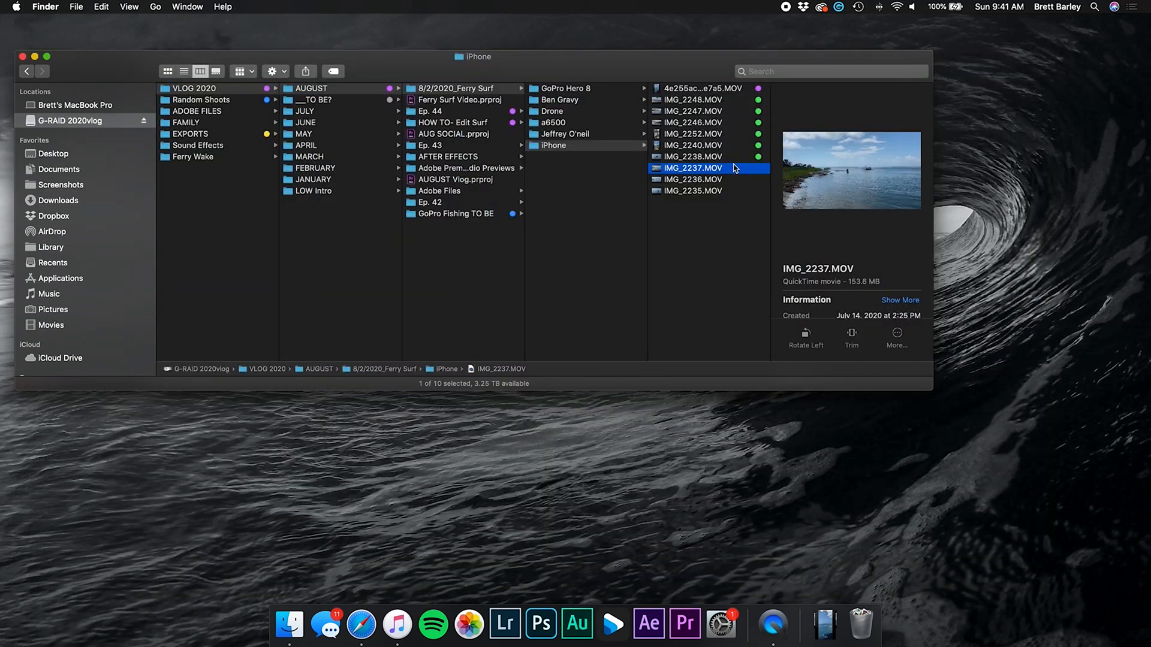
{"action": "left_click", "coordinate": [825, 401]}
Preview IMG_2236.MOV and IMG_2235.MOV, tag both green, then clear the selection
{"action": "left_click", "coordinate": [741, 180]}
{"action": "key", "text": "space"}
{"action": "left_click_drag", "start_coordinate": [359, 569], "coordinate": [498, 569]}
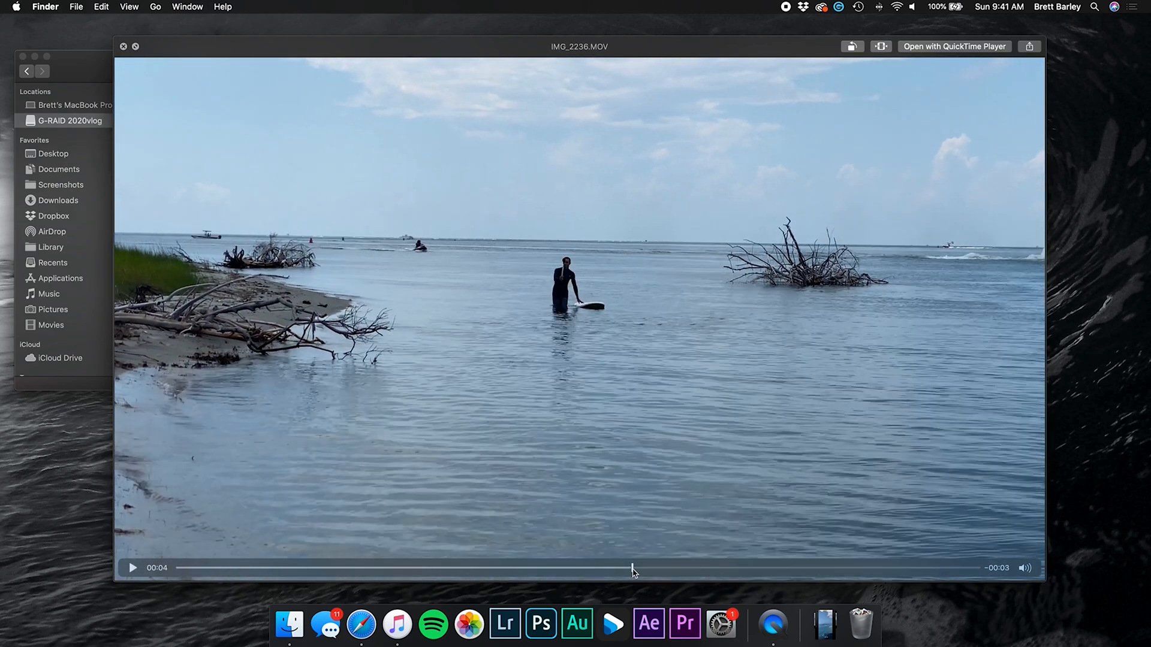
{"action": "key", "text": "space"}
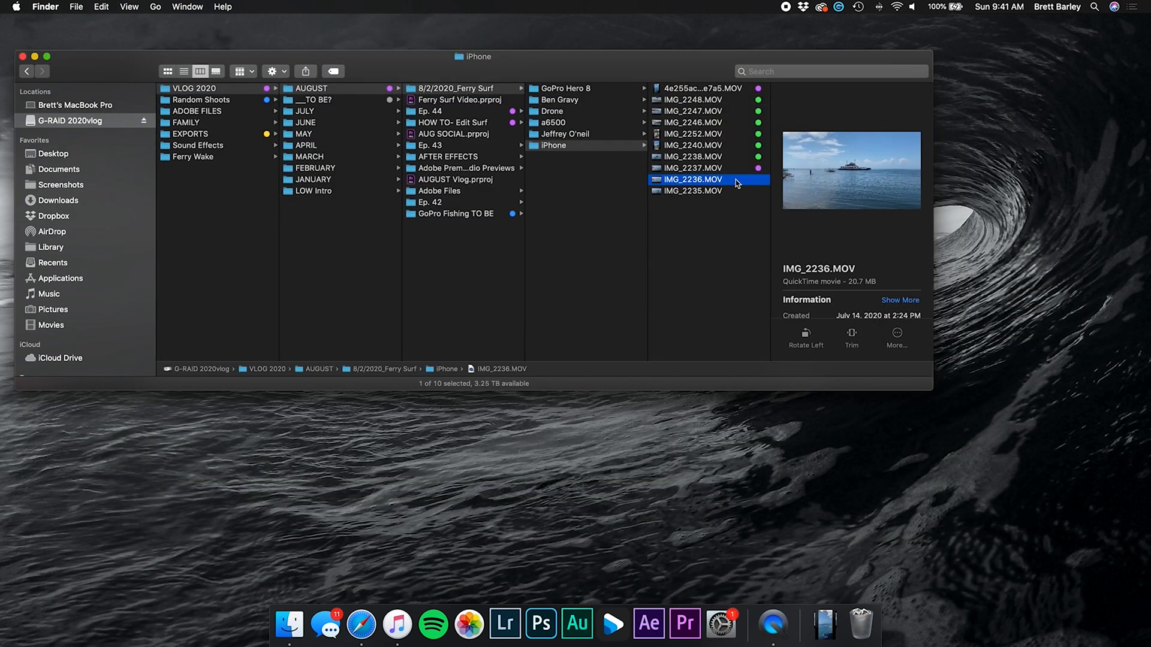
{"action": "key", "text": "Down"}
{"action": "key", "text": "space"}
{"action": "key", "text": "space"}
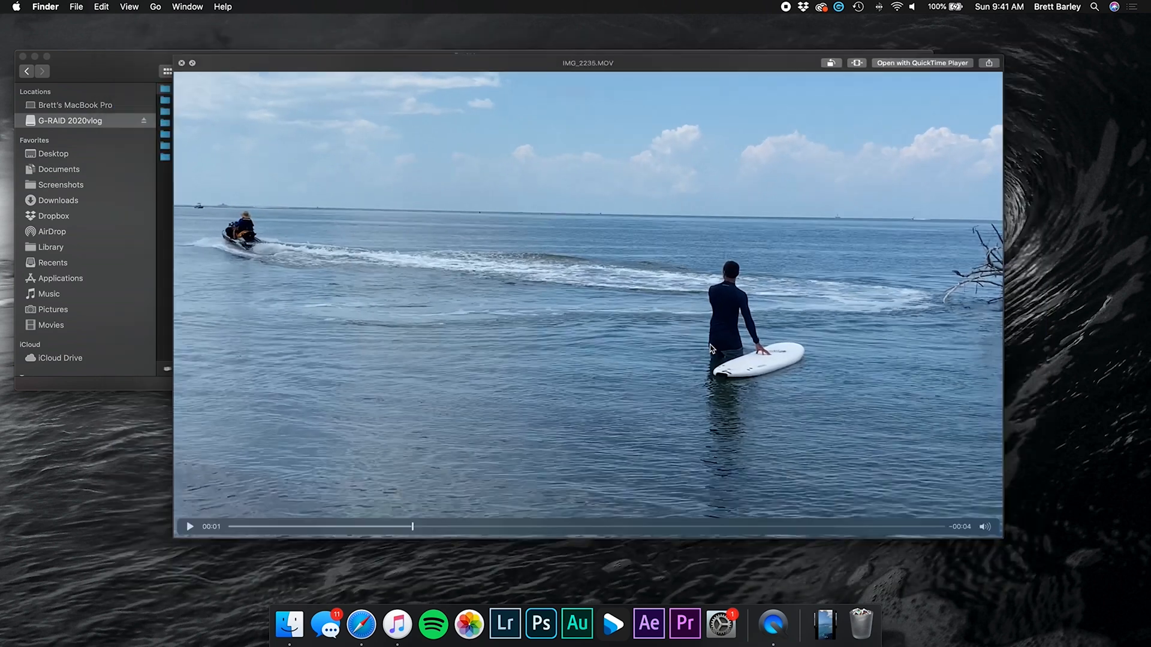
{"action": "left_click", "coordinate": [745, 183], "text": "super"}
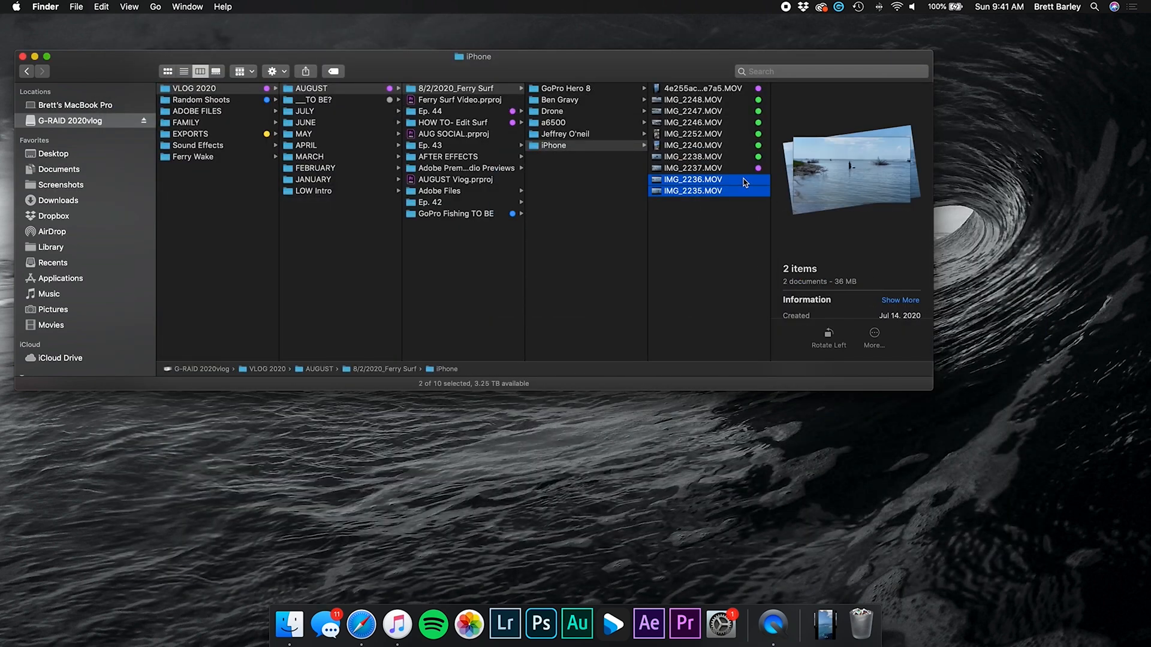
{"action": "right_click", "coordinate": [746, 183]}
{"action": "left_click", "coordinate": [803, 507]}
{"action": "left_click", "coordinate": [737, 99]}
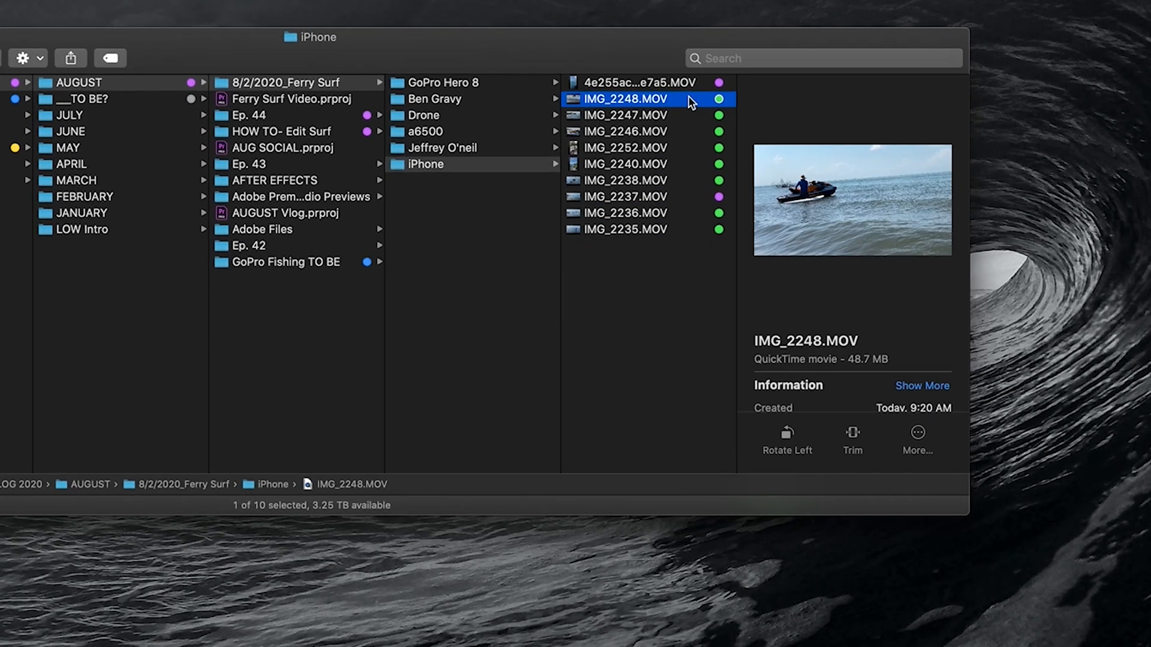
{"action": "left_click", "coordinate": [739, 87]}
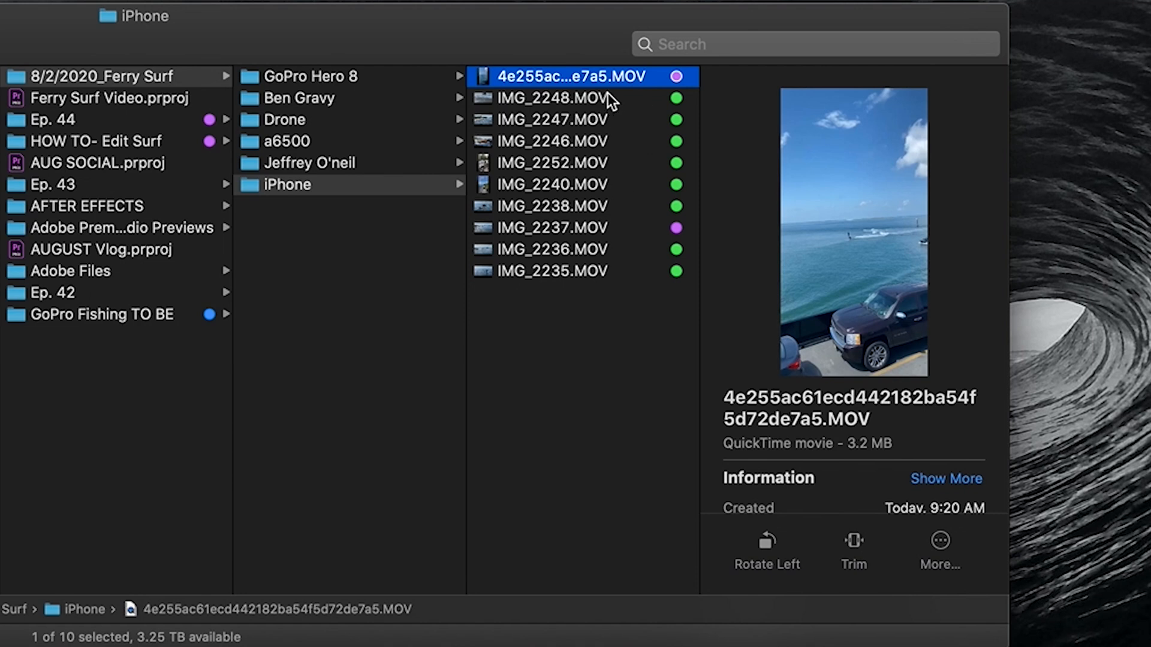
{"action": "key", "text": "Left"}
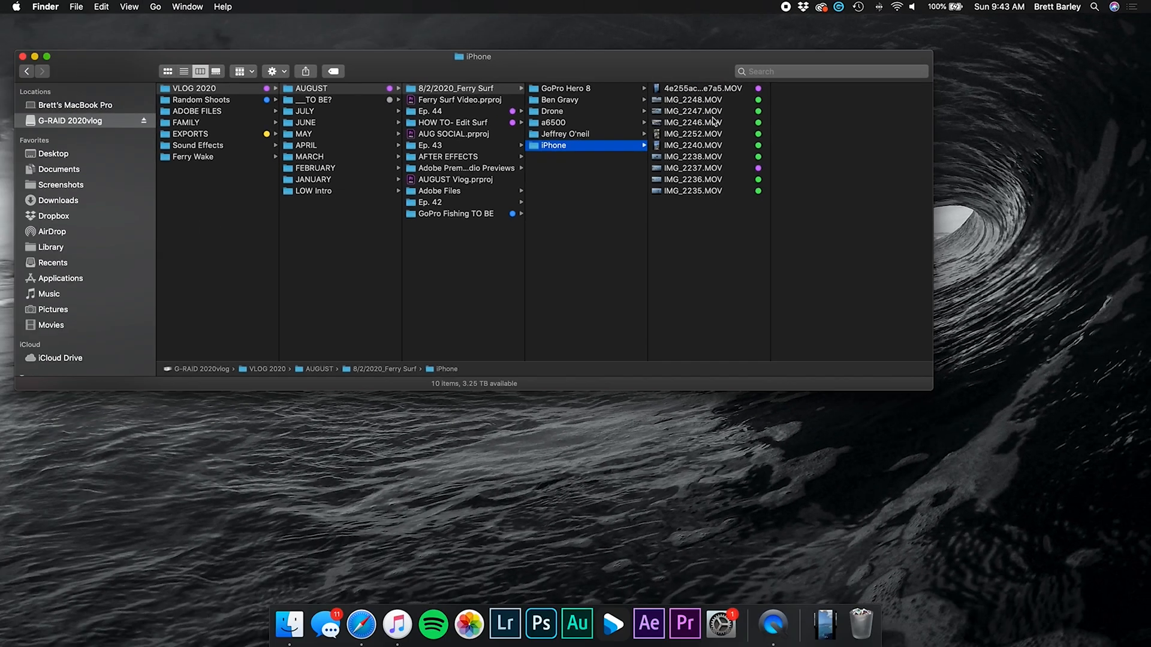
Rename IMG_2237.MOV by inserting an underscore and the shooter's name before .MOV
{"action": "left_click", "coordinate": [726, 90]}
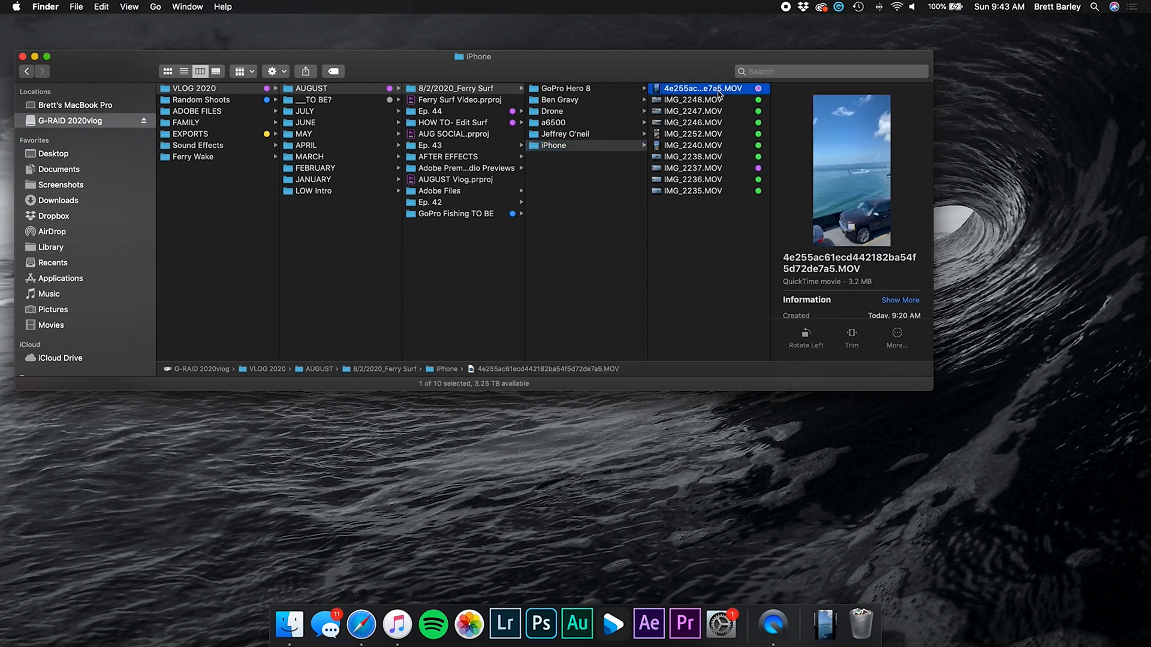
{"action": "left_click", "coordinate": [704, 170]}
{"action": "left_click", "coordinate": [701, 168]}
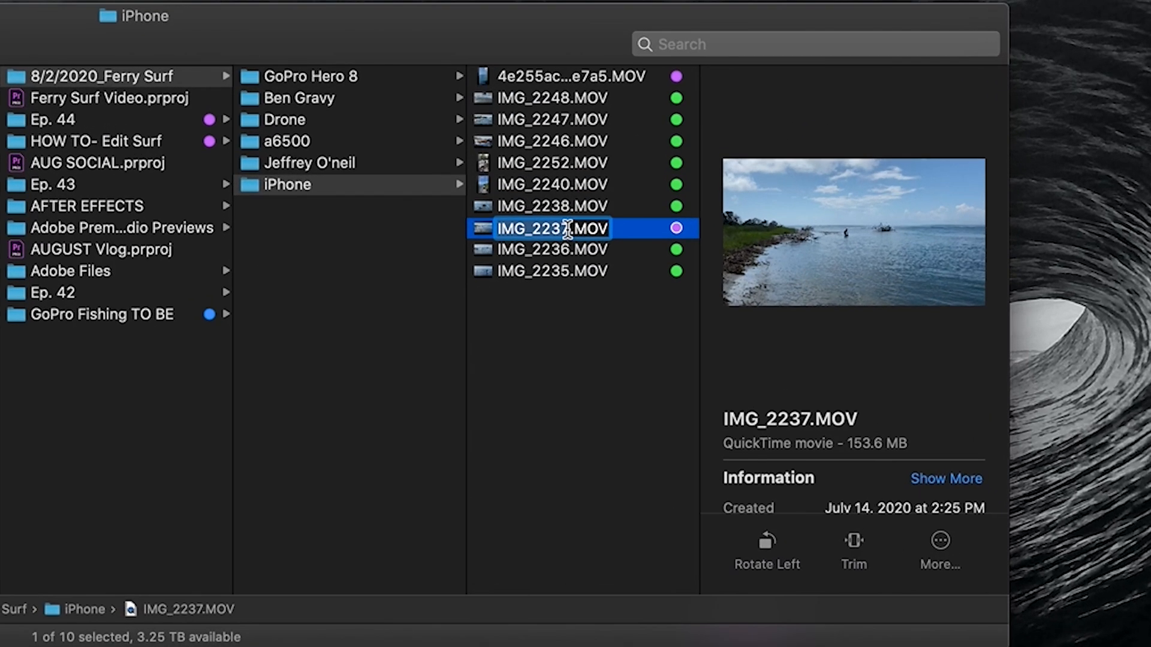
{"action": "left_click", "coordinate": [568, 228]}
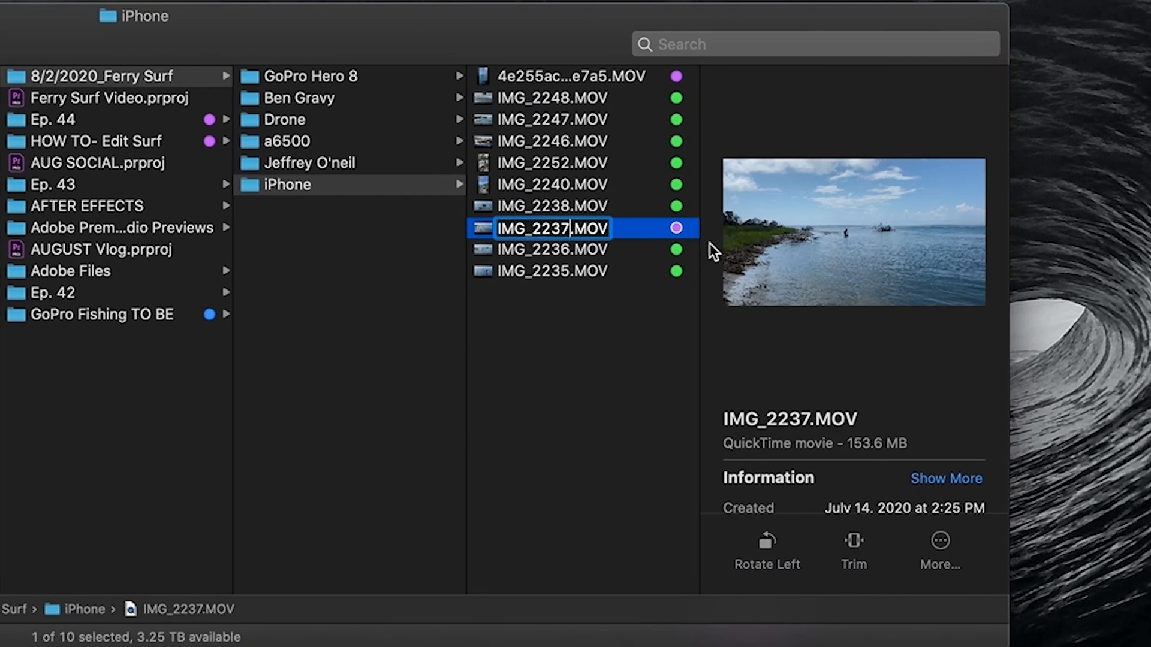
{"action": "type", "text": "_brett"}
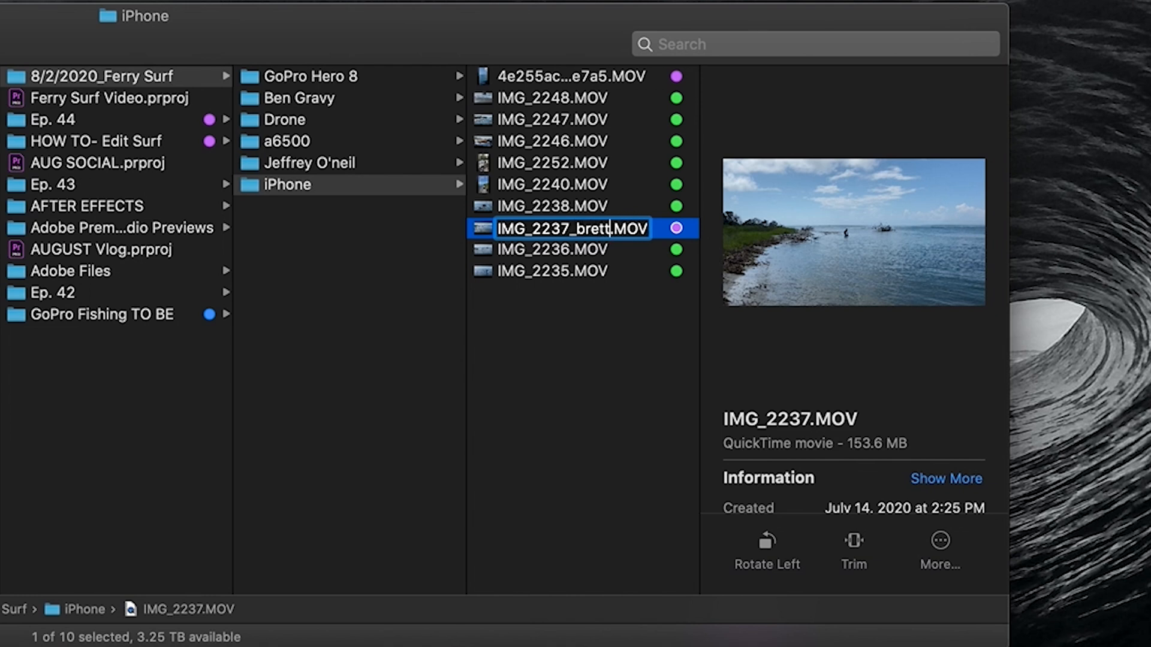
{"action": "key", "text": "Return"}
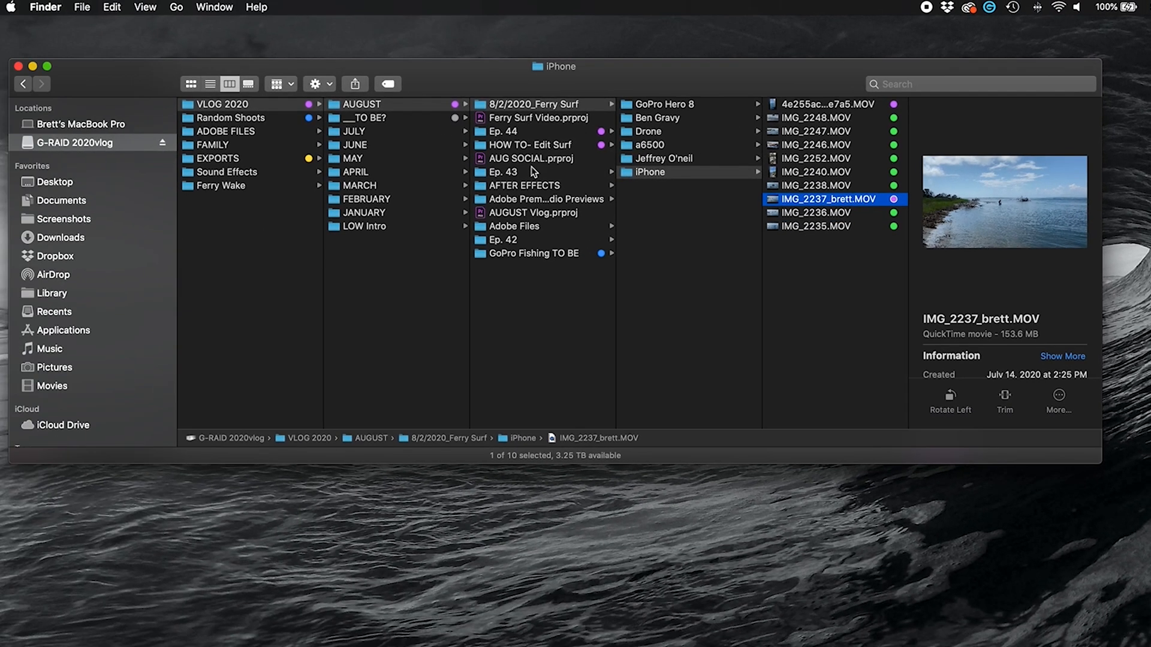
Open the Swim folder inside Ep. 42 and select P1211412.MOV
{"action": "left_click", "coordinate": [503, 240]}
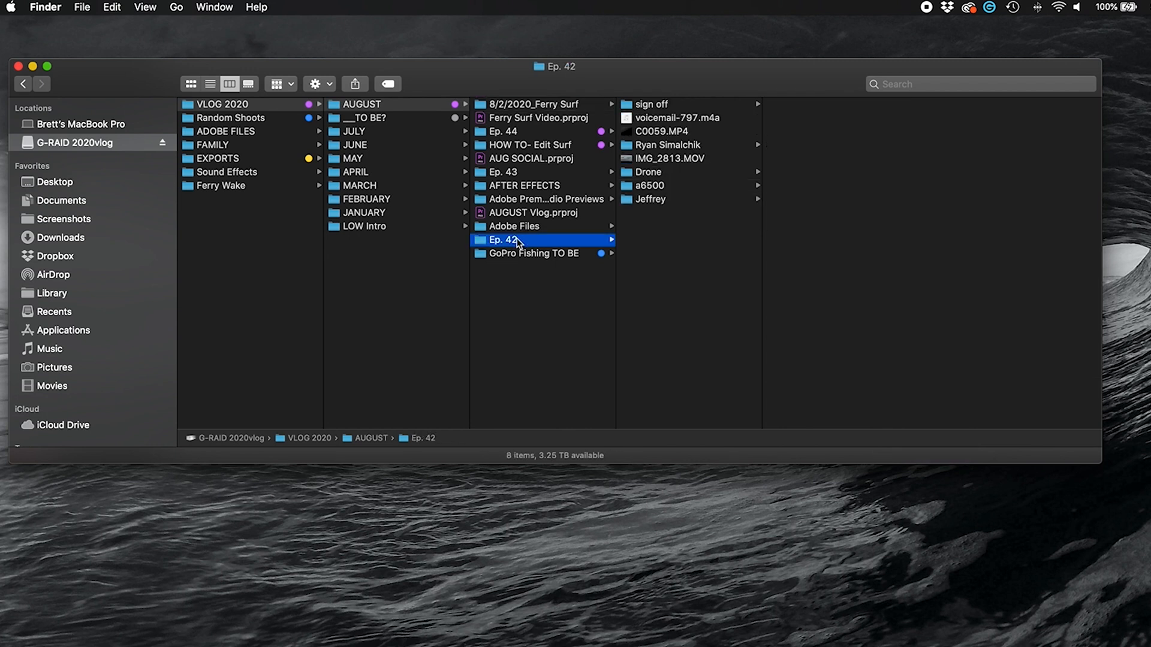
{"action": "left_click", "coordinate": [667, 203]}
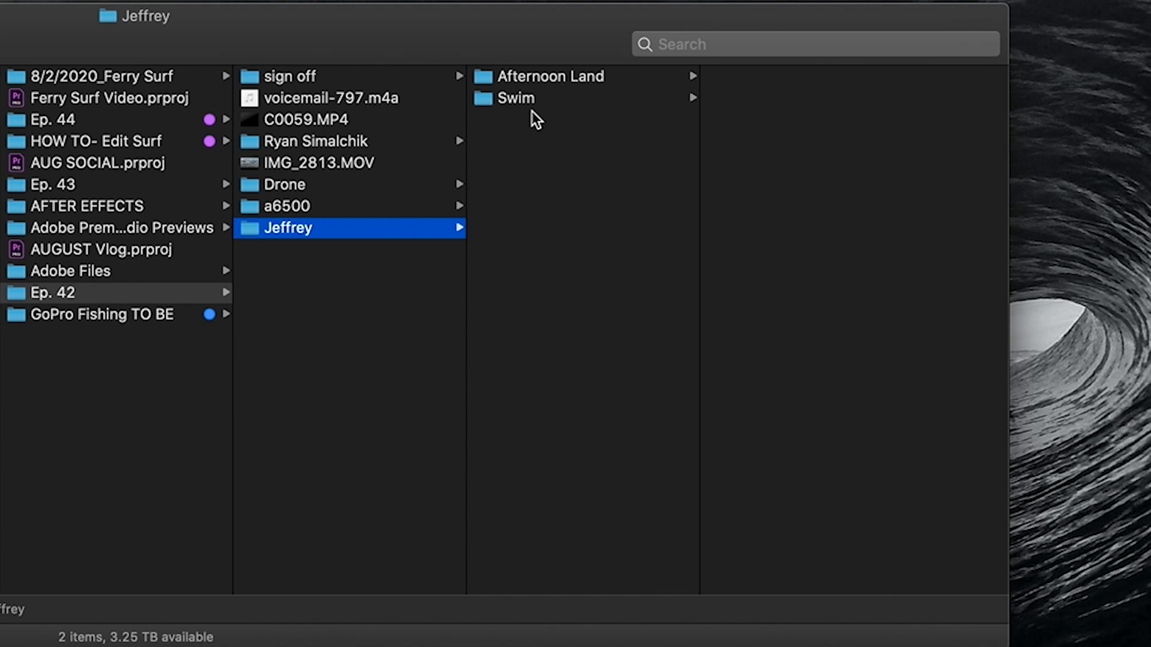
{"action": "left_click", "coordinate": [551, 97]}
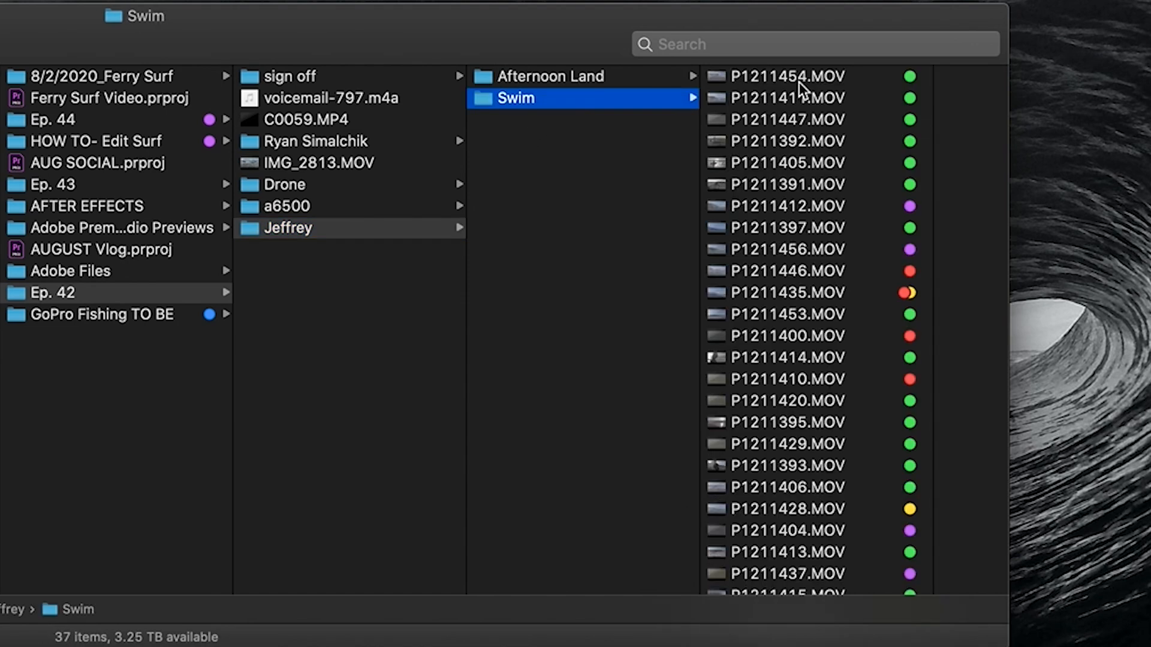
{"action": "left_click", "coordinate": [906, 207]}
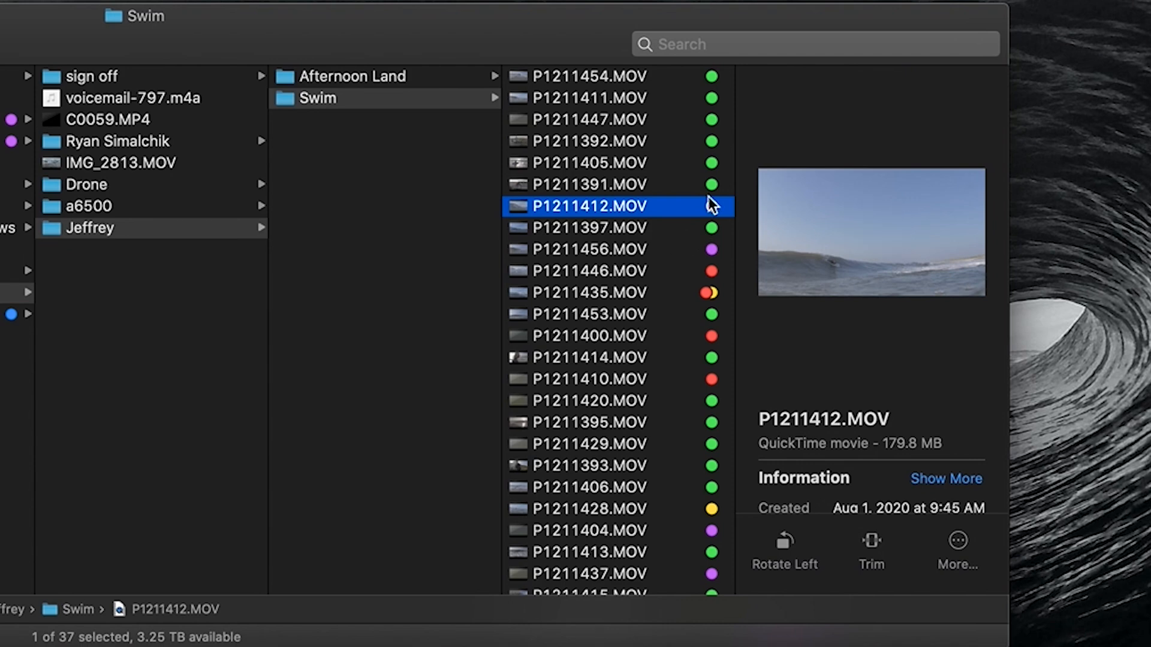
Quick Look P1211446.MOV and P1211428.MOV, scrubbing ahead in each
{"action": "left_click", "coordinate": [685, 268]}
{"action": "key", "text": "space"}
{"action": "left_click_drag", "start_coordinate": [303, 568], "coordinate": [496, 568]}
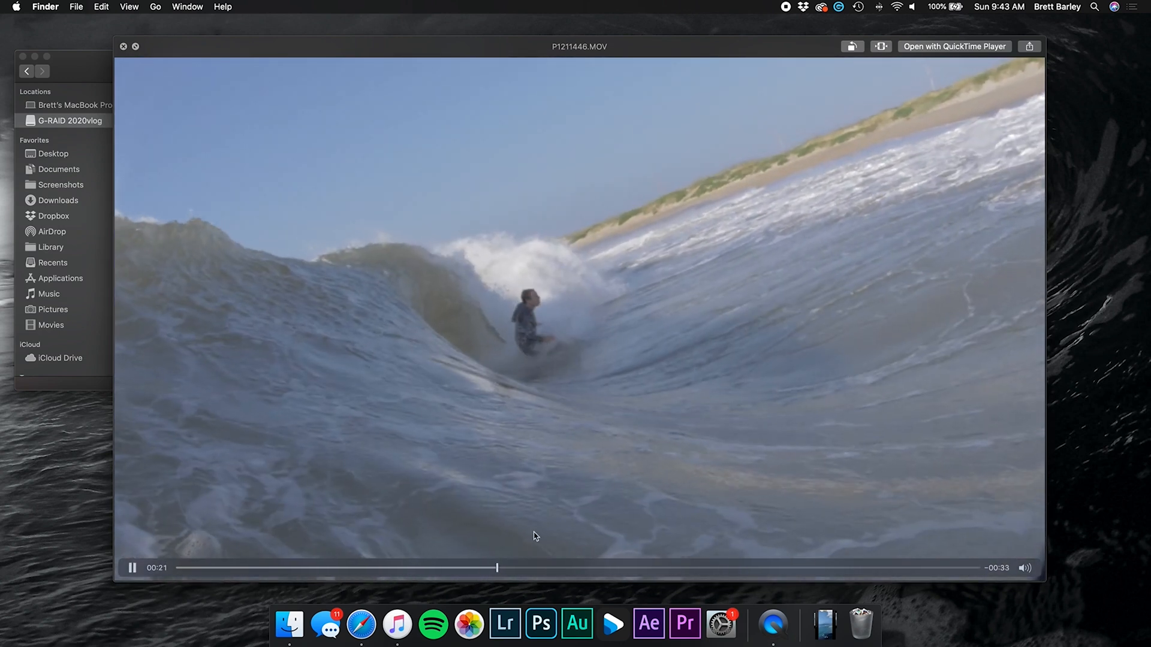
{"action": "key", "text": "space"}
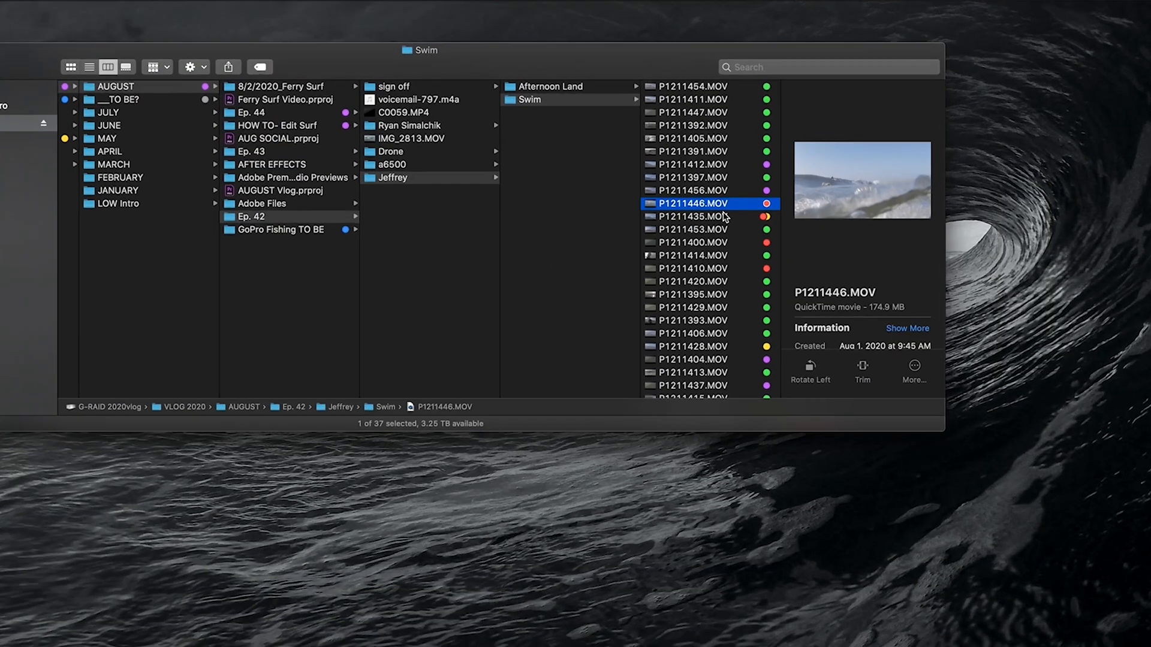
{"action": "key", "text": "Down"}
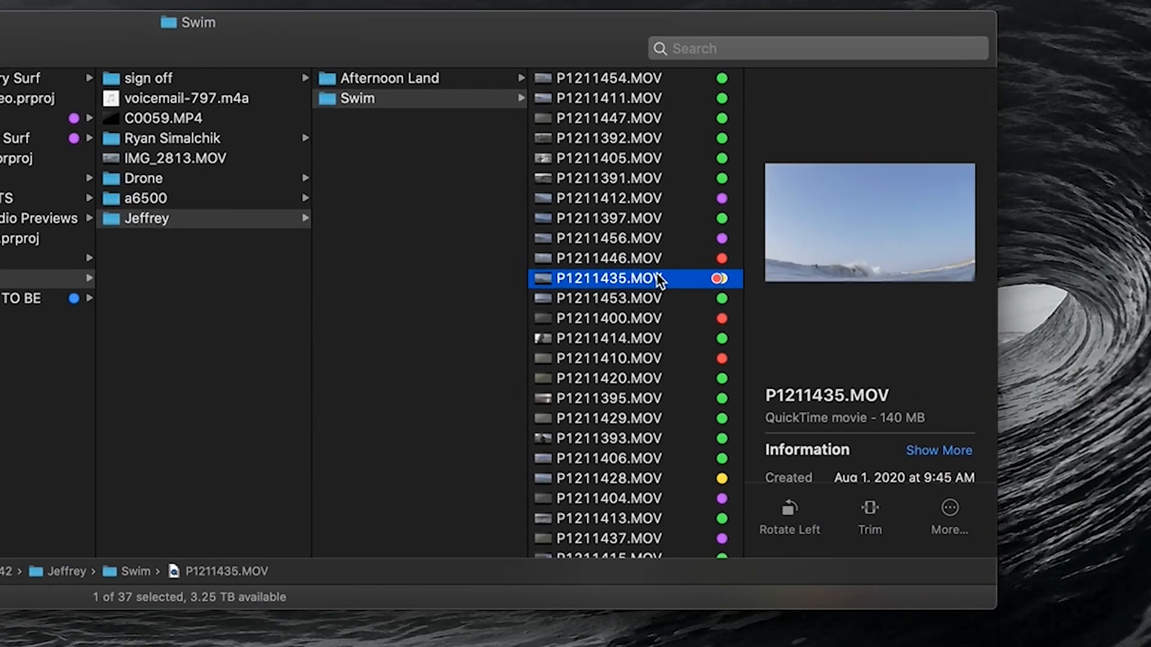
{"action": "scroll", "coordinate": [662, 351], "scroll_direction": "down", "scroll_amount": 3}
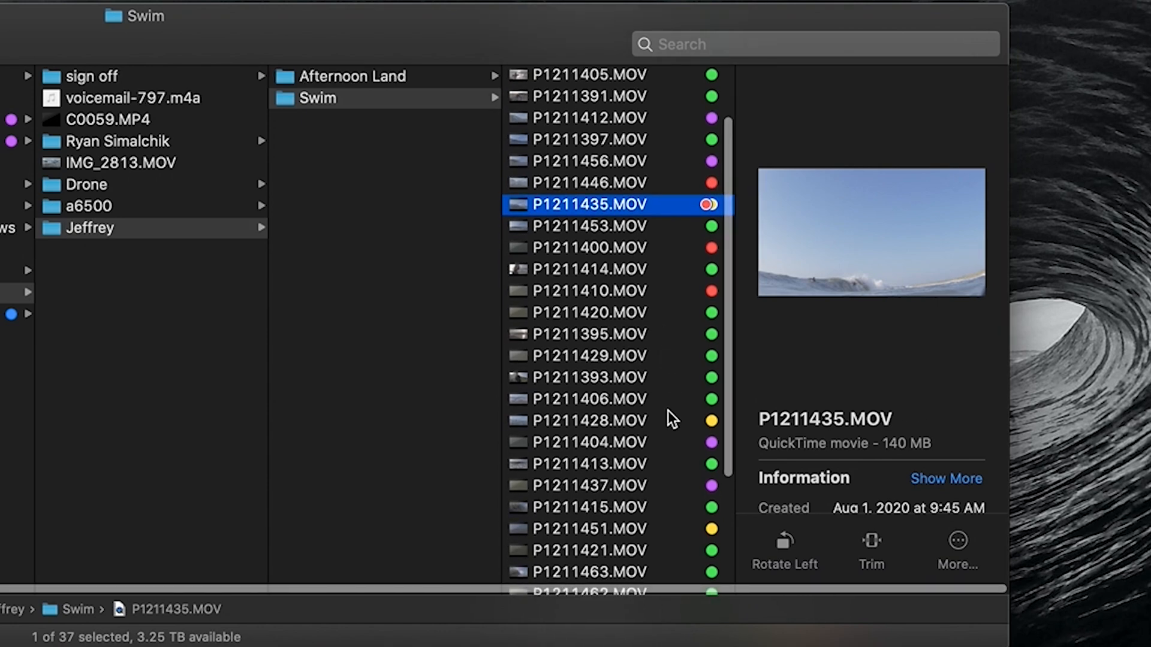
{"action": "left_click", "coordinate": [669, 414]}
{"action": "key", "text": "space"}
{"action": "left_click_drag", "start_coordinate": [318, 567], "coordinate": [464, 567]}
Give clip P1211428.MOV a yellow colour tag in the Swim folder
{"action": "key", "text": "space"}
{"action": "right_click", "coordinate": [683, 259]}
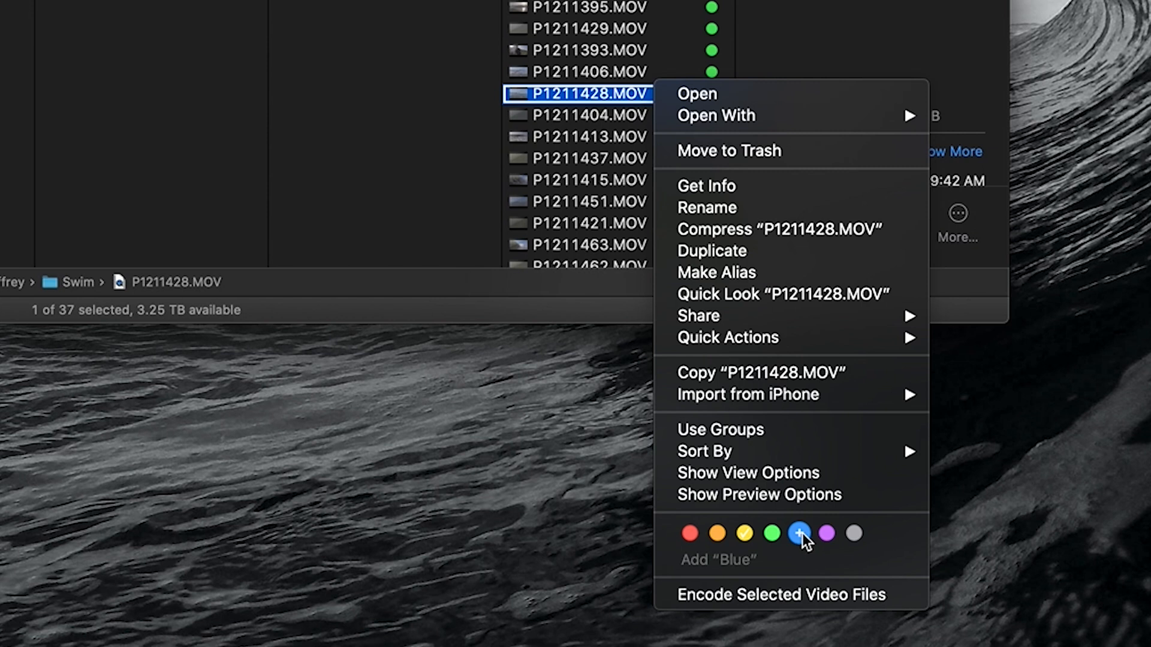
{"action": "left_click", "coordinate": [649, 92]}
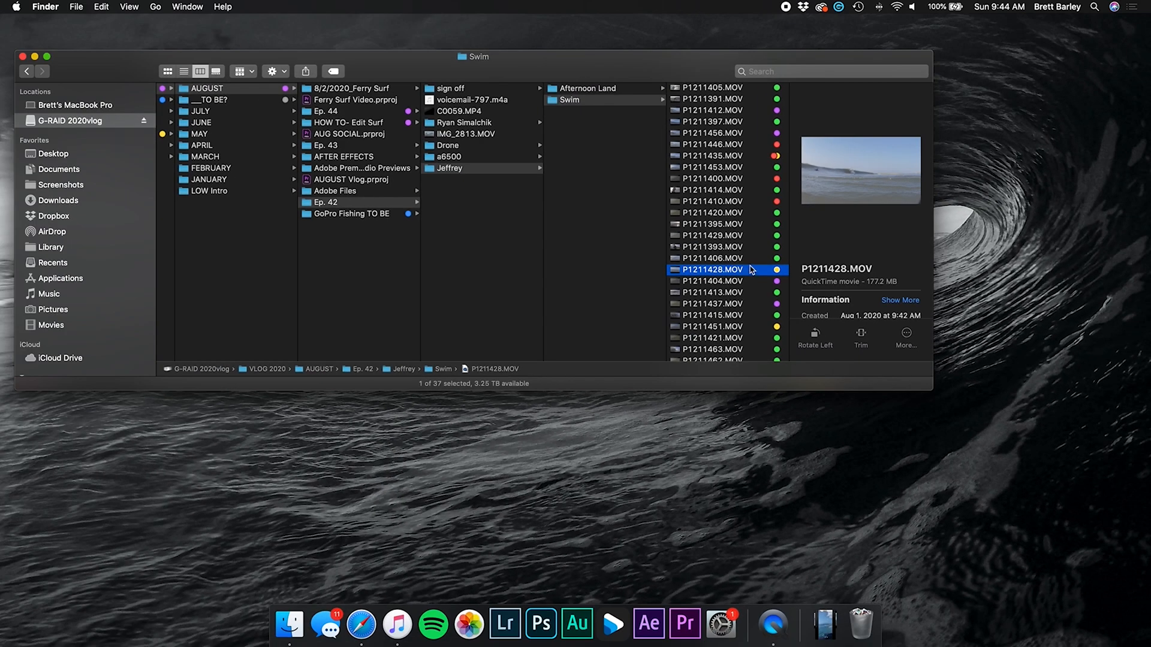
Browse the Swim clips P1211391.MOV and P1211437.MOV, then preview P1211406.MOV
{"action": "scroll", "coordinate": [751, 269], "scroll_direction": "down", "scroll_amount": 8}
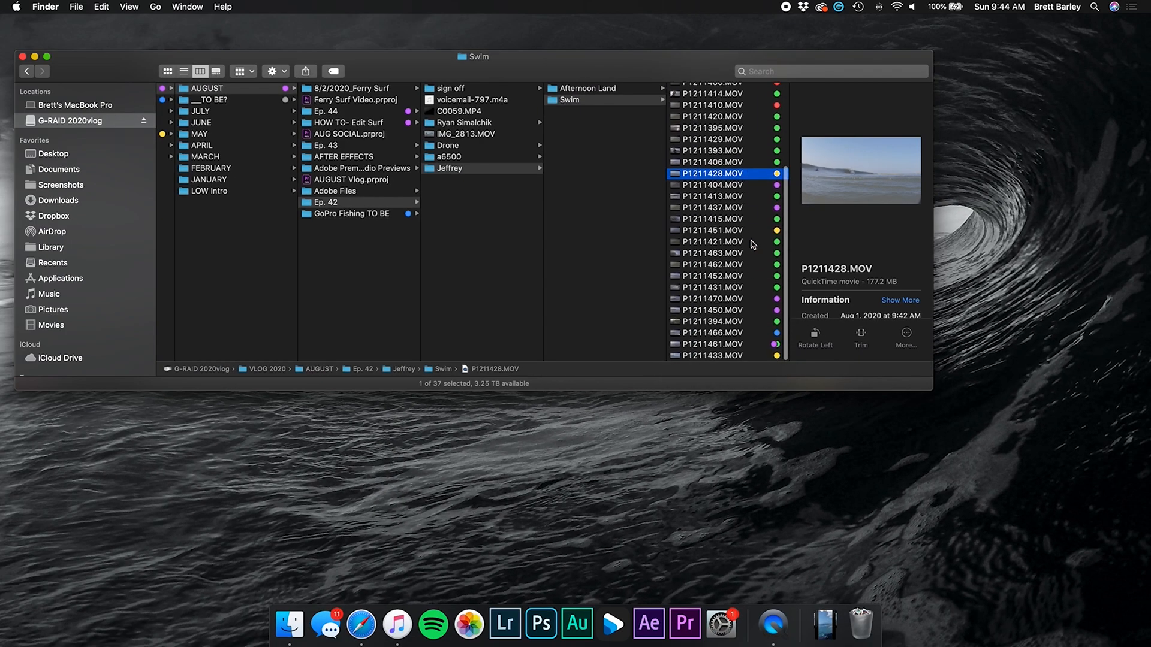
{"action": "scroll", "coordinate": [753, 162], "scroll_direction": "up", "scroll_amount": 12}
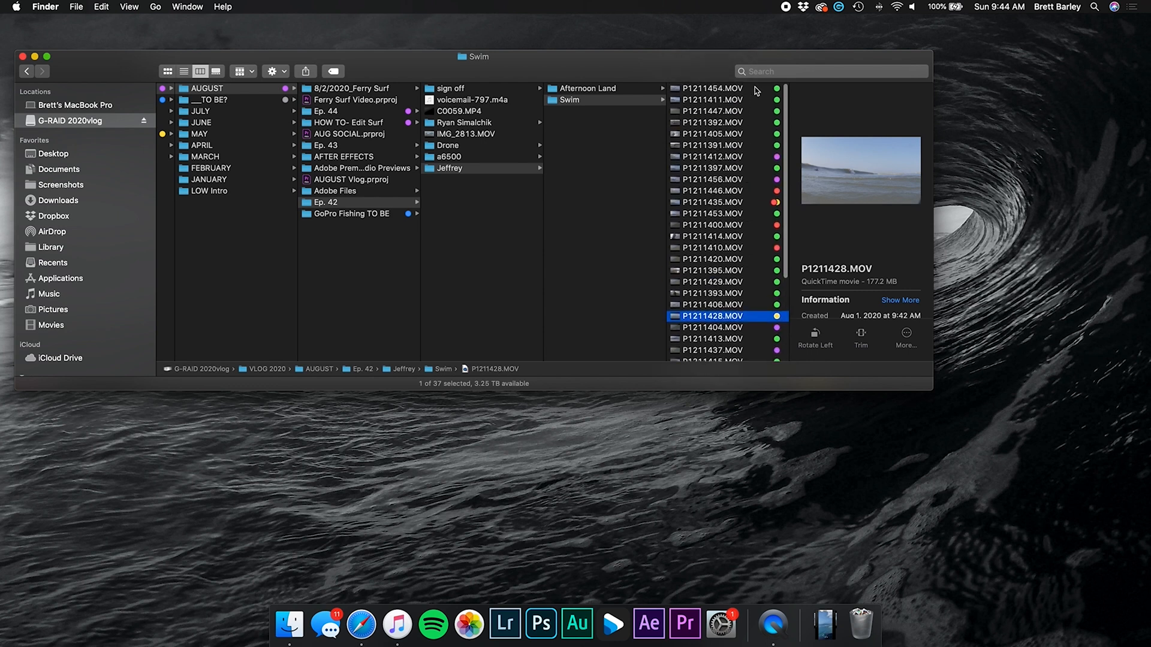
{"action": "left_click", "coordinate": [755, 90]}
{"action": "left_click", "coordinate": [754, 147]}
{"action": "scroll", "coordinate": [752, 162], "scroll_direction": "down", "scroll_amount": 7}
{"action": "scroll", "coordinate": [752, 166], "scroll_direction": "up", "scroll_amount": 2}
{"action": "scroll", "coordinate": [753, 174], "scroll_direction": "down", "scroll_amount": 7}
{"action": "left_click", "coordinate": [756, 209]}
{"action": "scroll", "coordinate": [749, 191], "scroll_direction": "up", "scroll_amount": 4}
{"action": "scroll", "coordinate": [750, 190], "scroll_direction": "up", "scroll_amount": 8}
{"action": "left_click", "coordinate": [741, 146]}
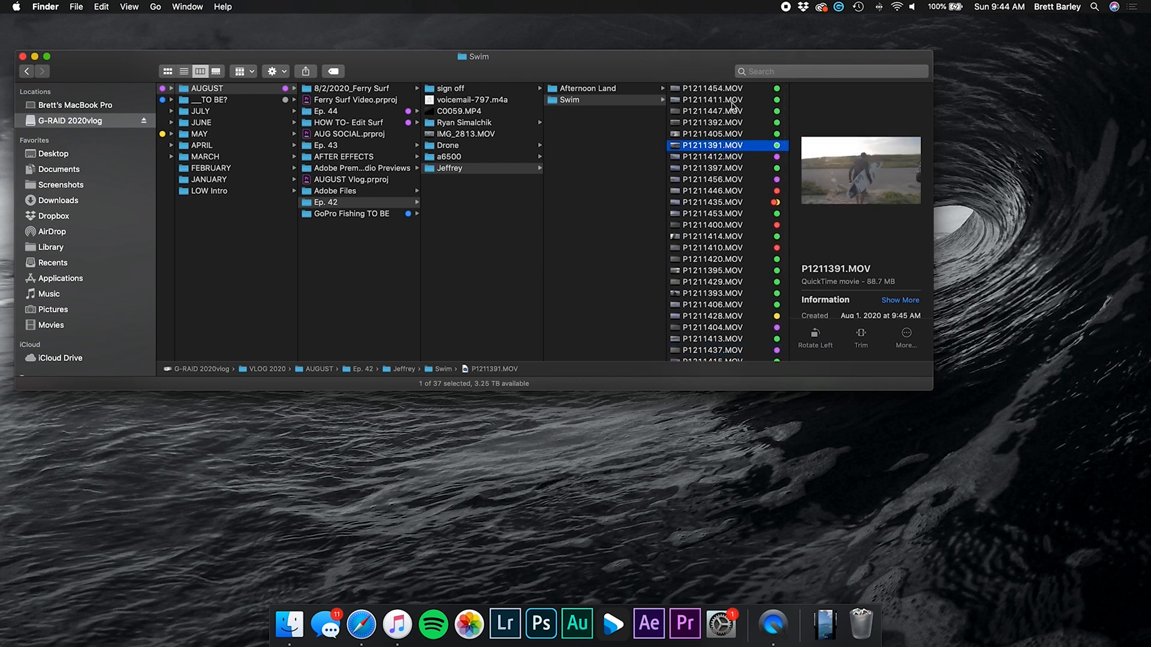
{"action": "scroll", "coordinate": [725, 120], "scroll_direction": "down", "scroll_amount": 6}
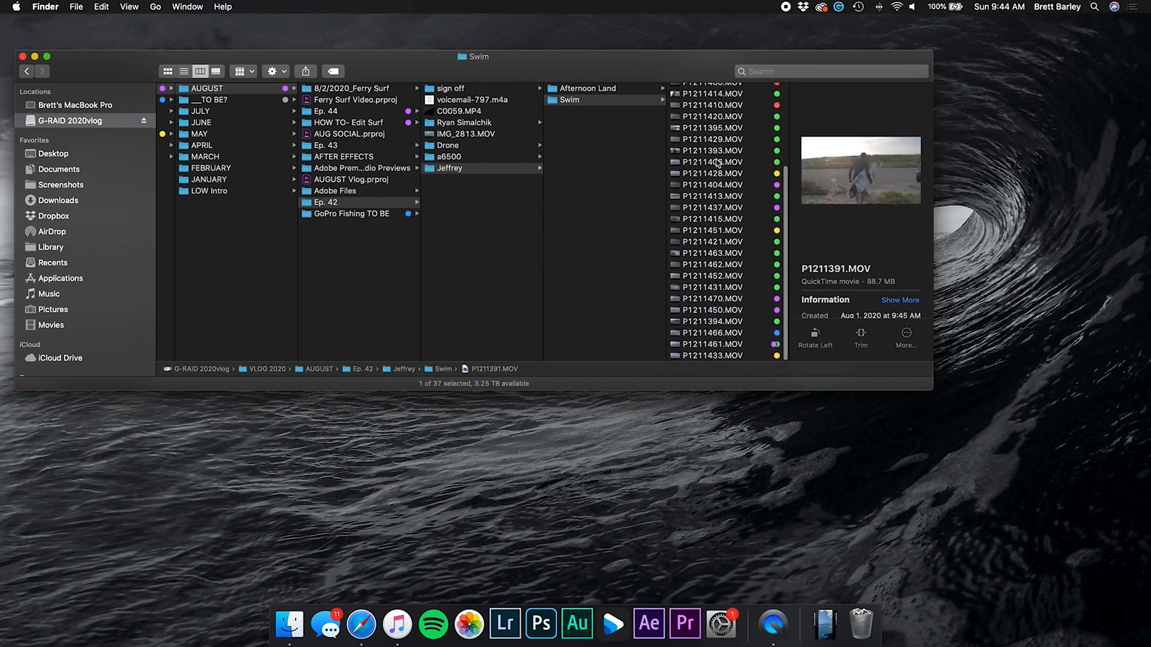
{"action": "left_click", "coordinate": [717, 163]}
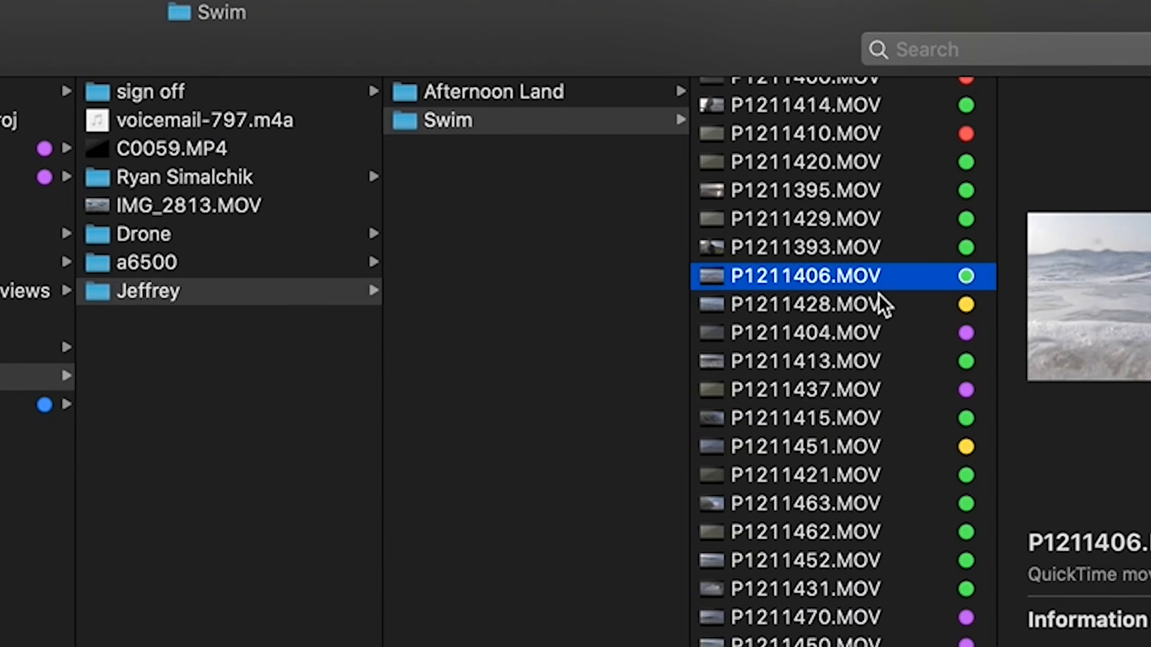
Check the a6500, Drone and P1366 footage folders, previewing P1366741.MOV and P1366745.MOV
{"action": "scroll", "coordinate": [880, 292], "scroll_direction": "down", "scroll_amount": 1}
{"action": "left_click", "coordinate": [222, 262]}
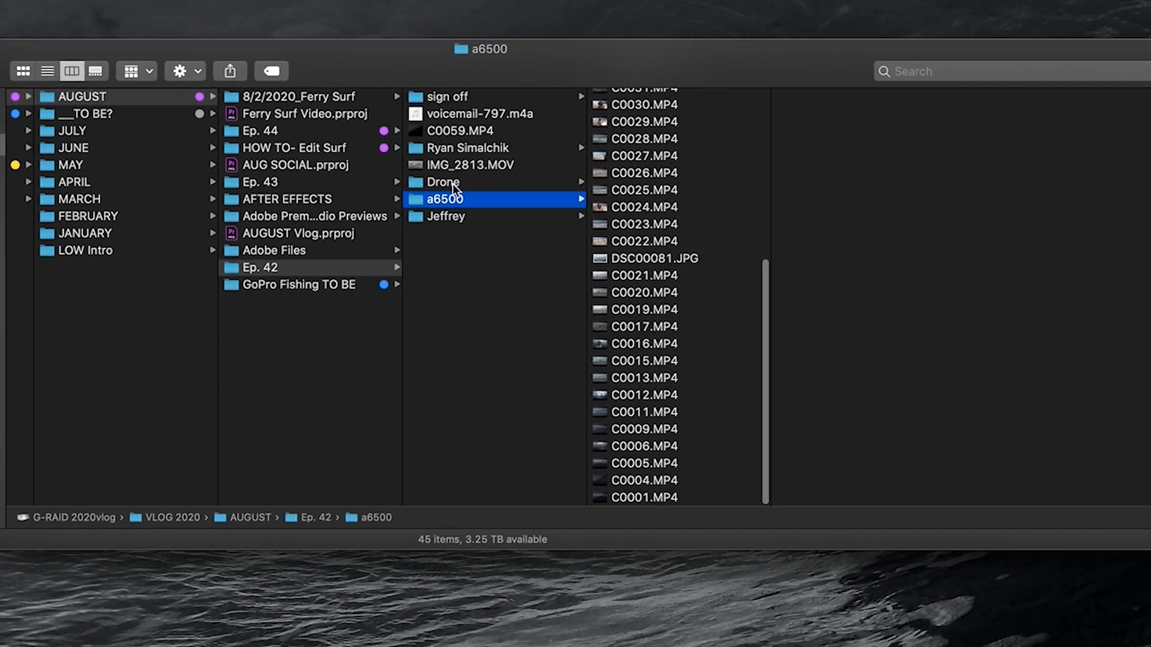
{"action": "key", "text": "Up"}
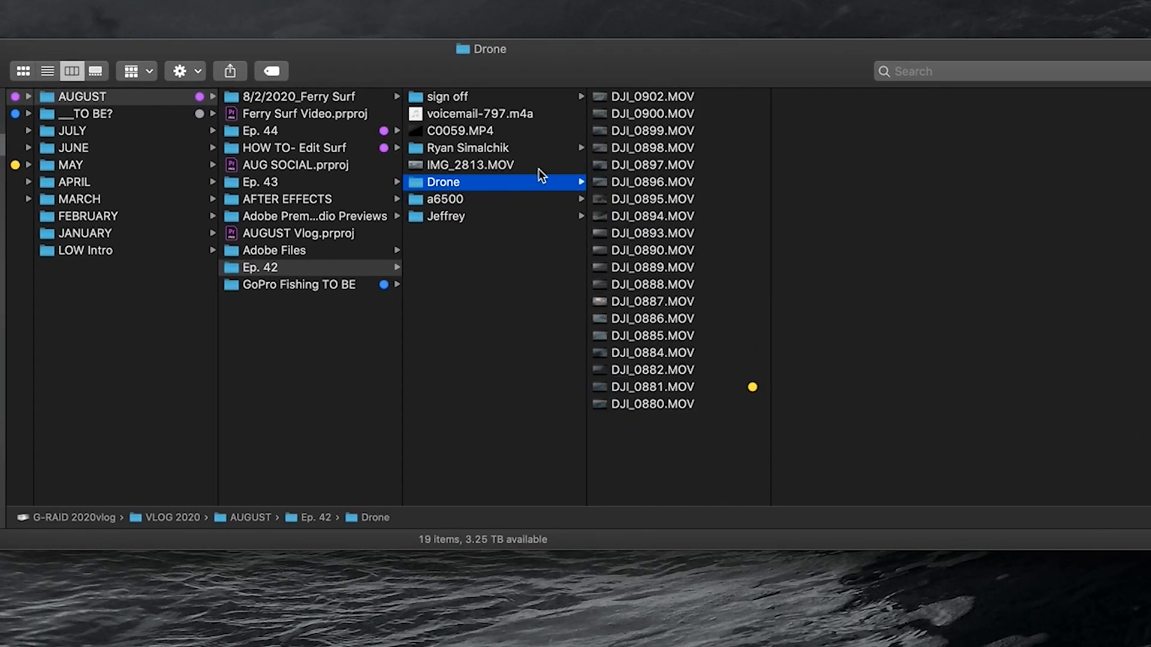
{"action": "left_click", "coordinate": [488, 148]}
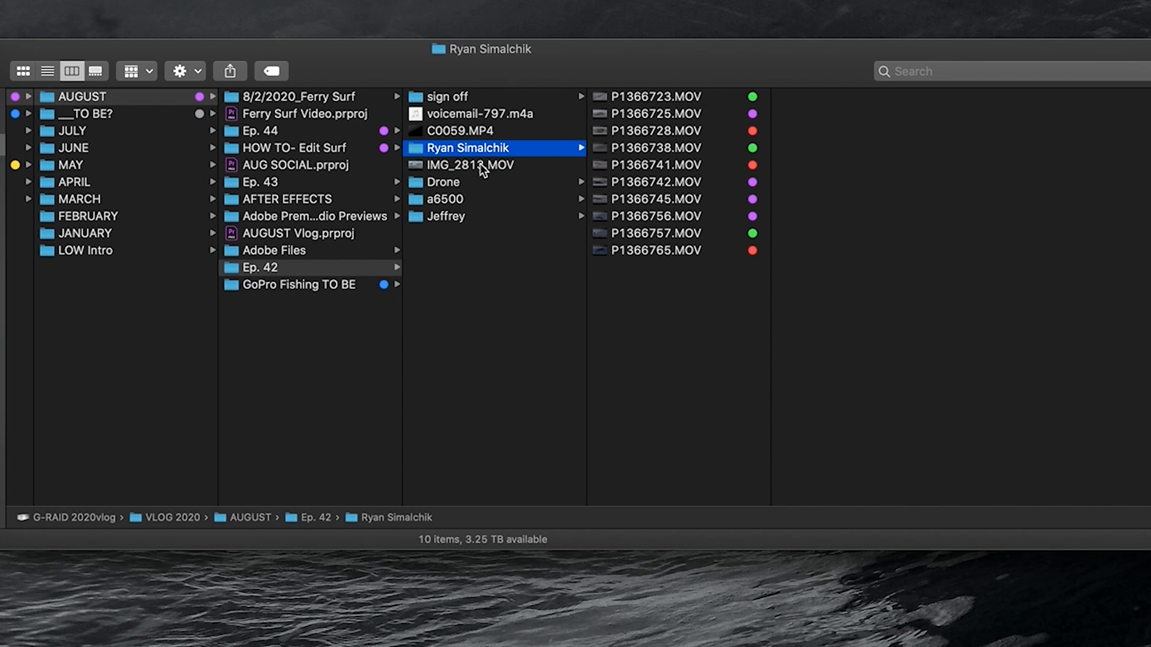
{"action": "scroll", "coordinate": [480, 163], "scroll_direction": "left", "scroll_amount": 5}
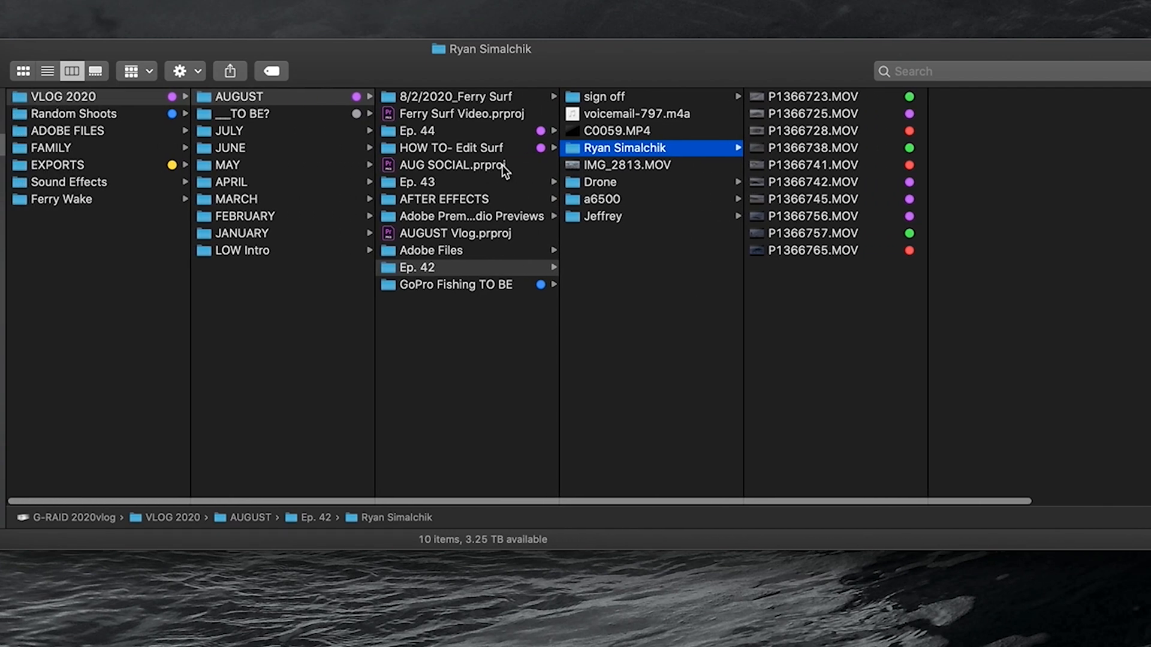
{"action": "left_click", "coordinate": [830, 164]}
{"action": "left_click", "coordinate": [829, 199]}
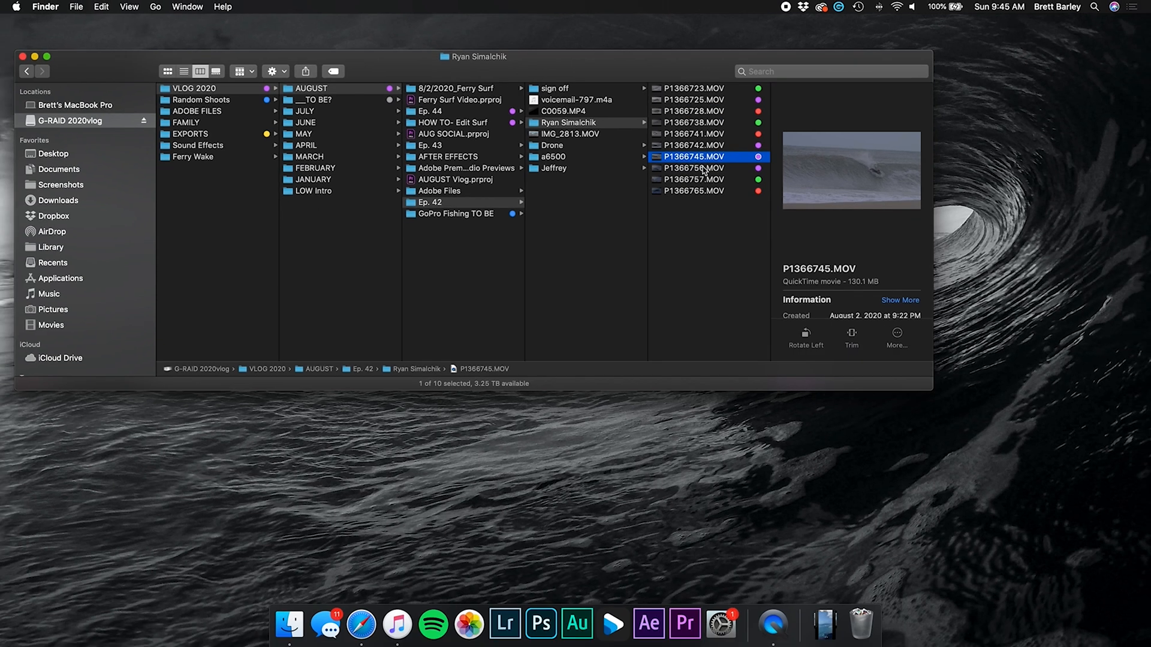
Open the Ferry Surf Video project file in Premiere Pro
{"action": "left_click", "coordinate": [487, 90]}
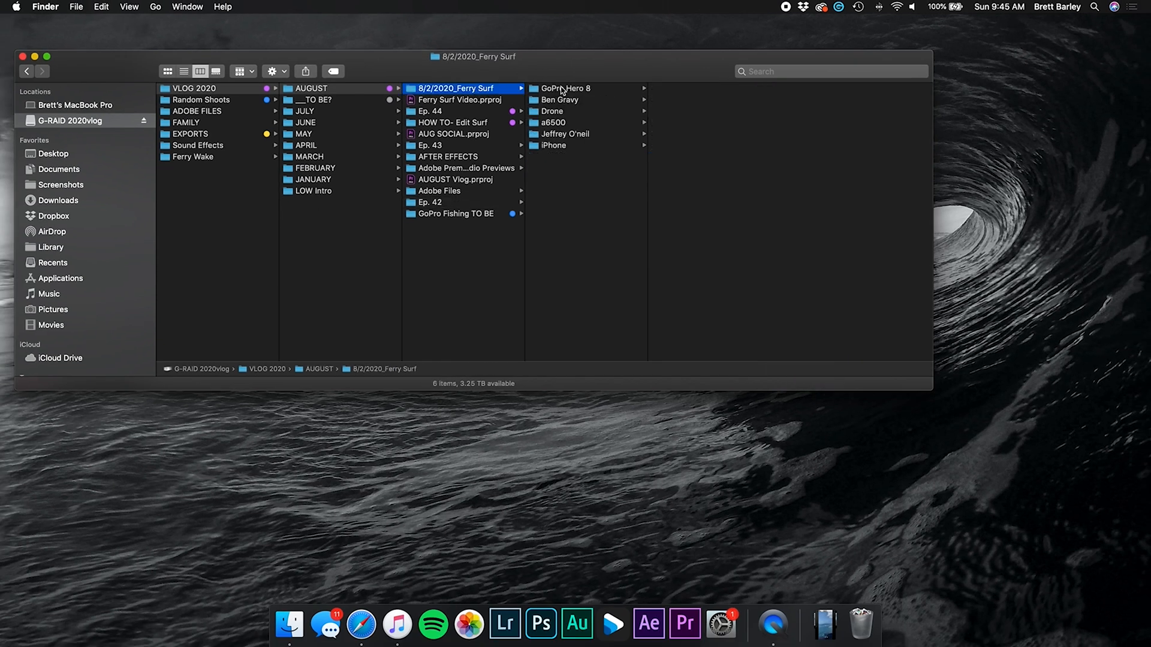
{"action": "left_click", "coordinate": [455, 100]}
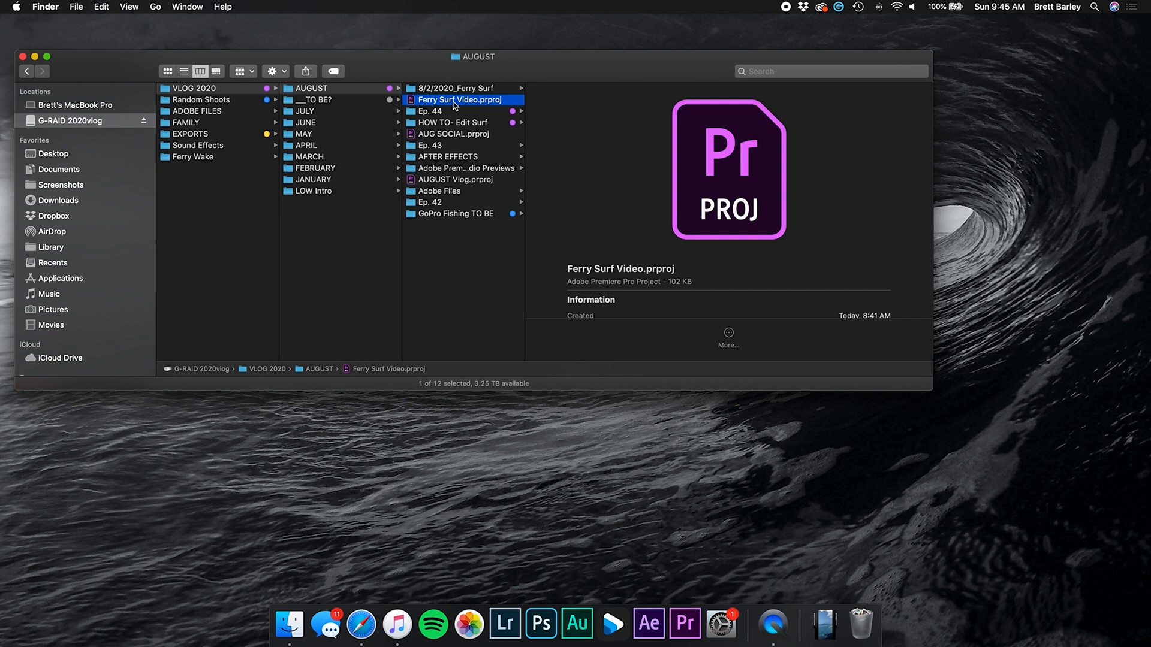
{"action": "double_click", "coordinate": [454, 101]}
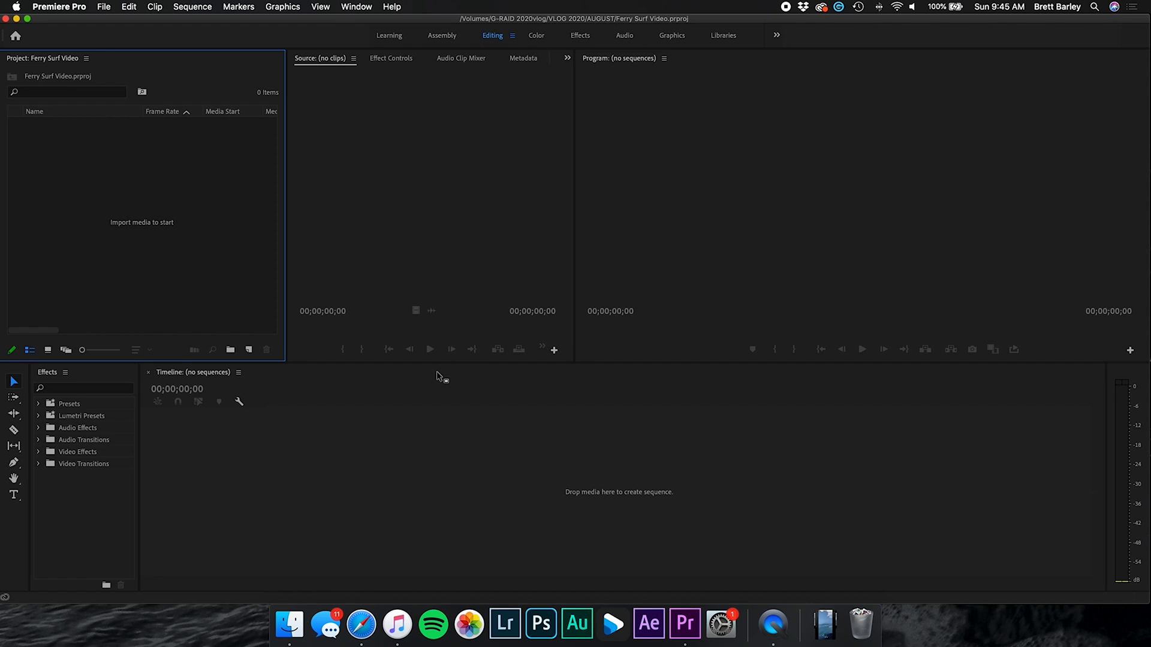
Drag the 8/2/2020_Ferry Surf folder from Finder into the Project panel and expand its iPhone bin
{"action": "left_click", "coordinate": [290, 628]}
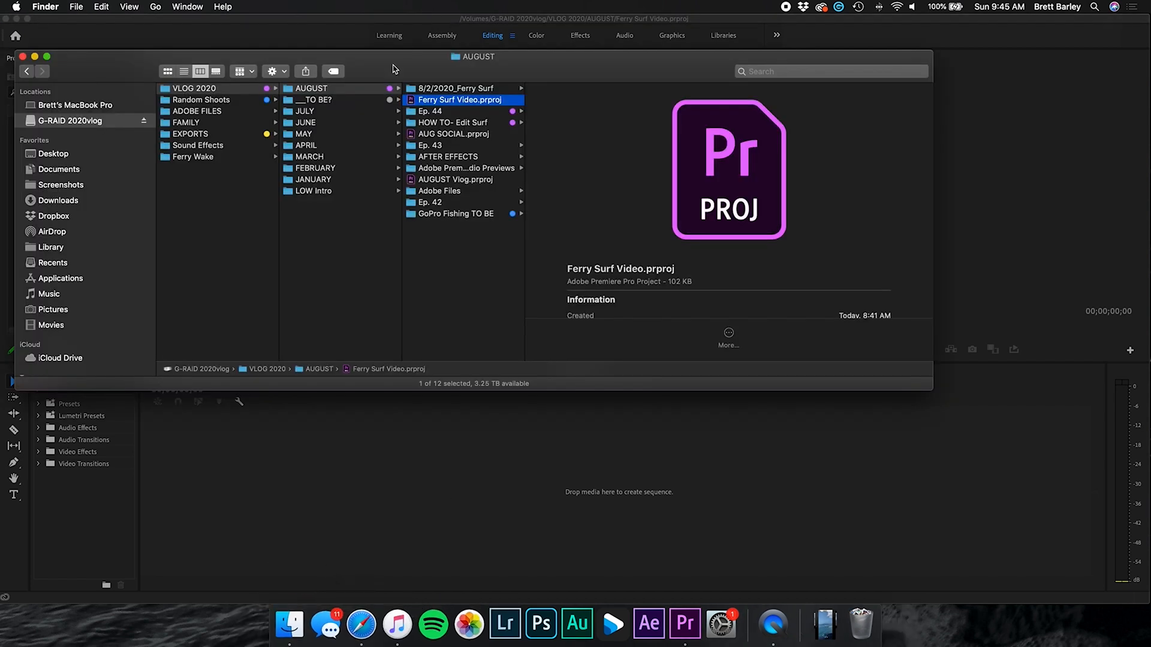
{"action": "left_click_drag", "start_coordinate": [396, 69], "coordinate": [687, 68]}
{"action": "left_click", "coordinate": [723, 89]}
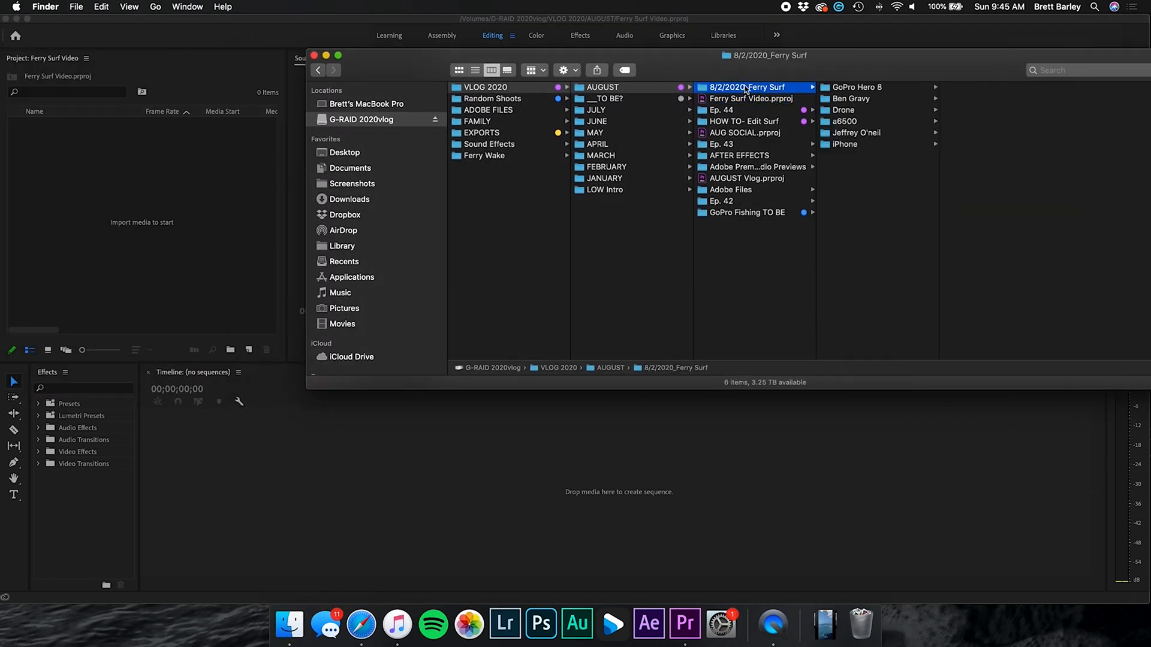
{"action": "left_click_drag", "start_coordinate": [758, 90], "coordinate": [144, 187]}
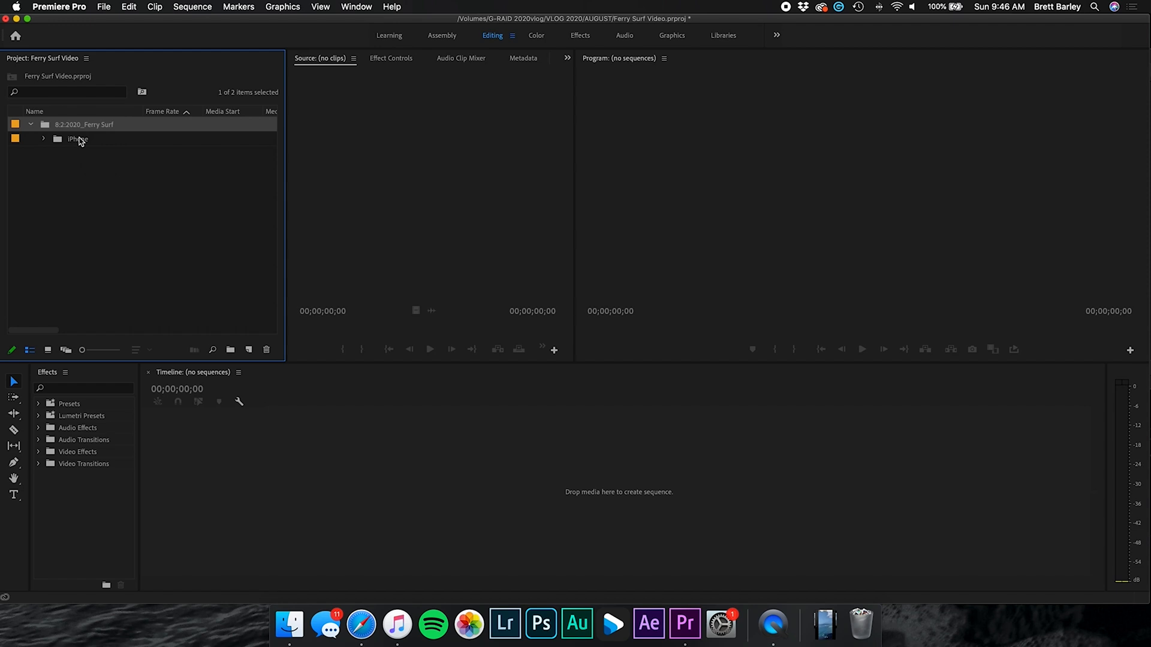
{"action": "left_click", "coordinate": [75, 142]}
{"action": "left_click", "coordinate": [44, 139]}
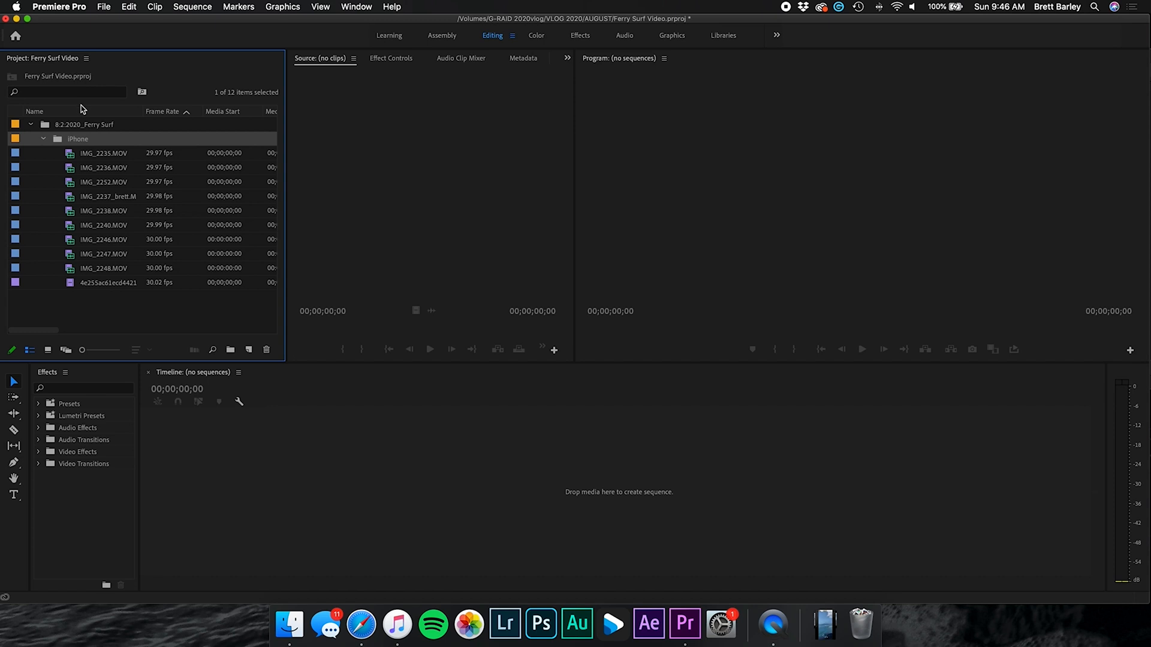
{"action": "right_click", "coordinate": [96, 316]}
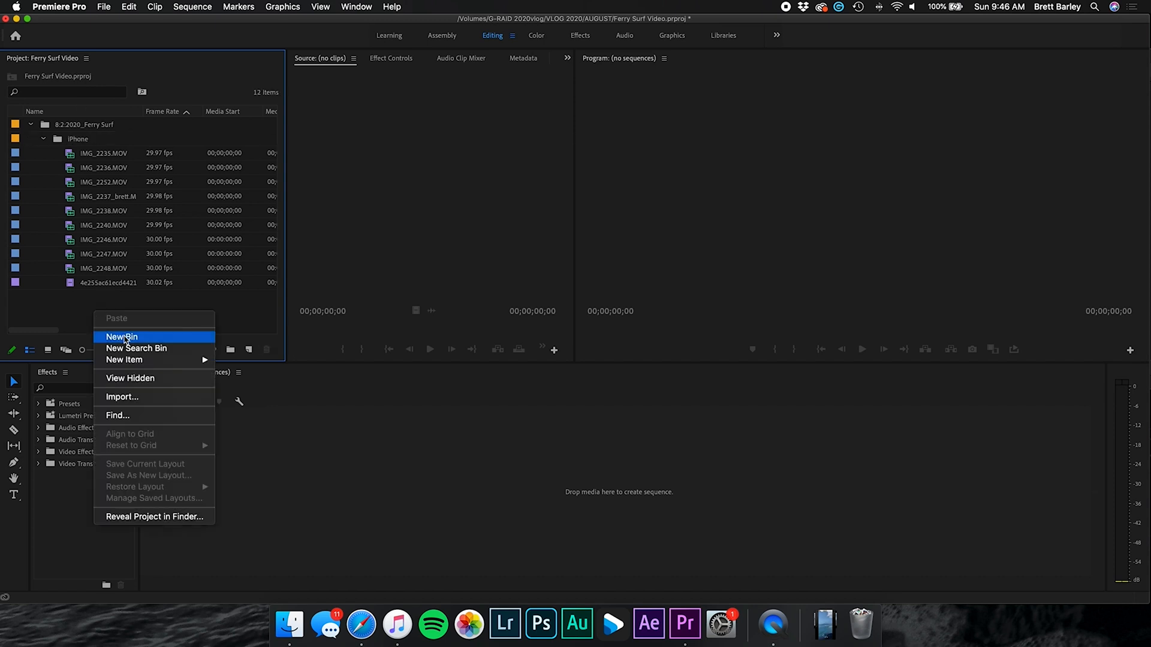
{"action": "mouse_move", "coordinate": [139, 362]}
{"action": "left_click", "coordinate": [238, 360]}
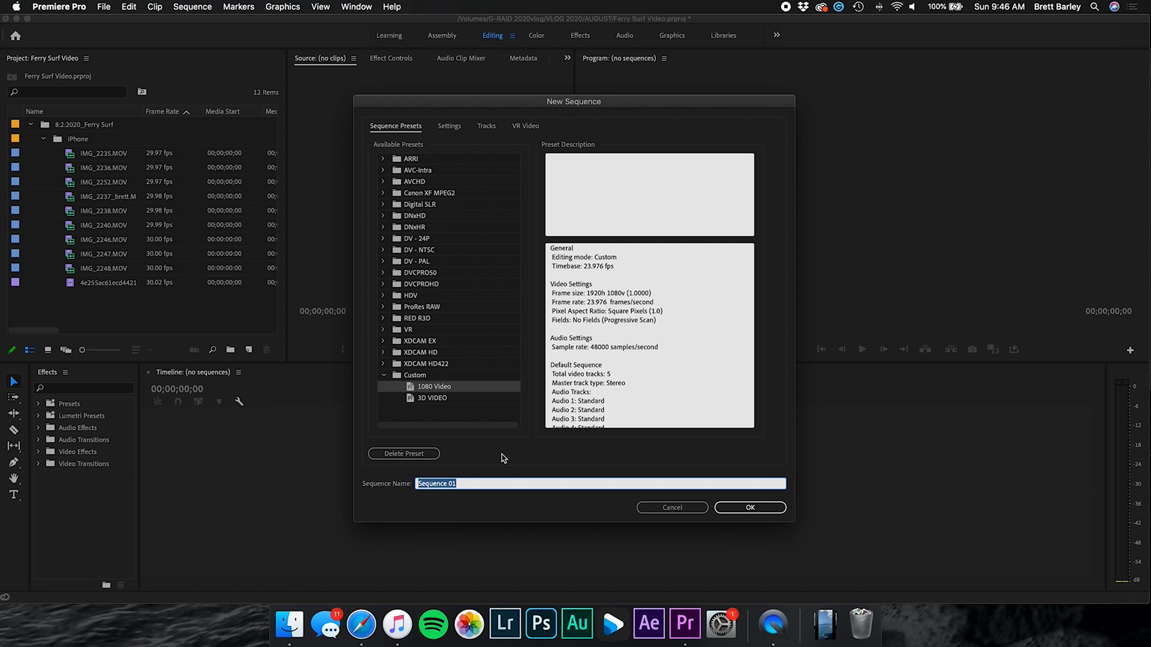
{"action": "type", "text": "8/2 Ben Ferry Surf"}
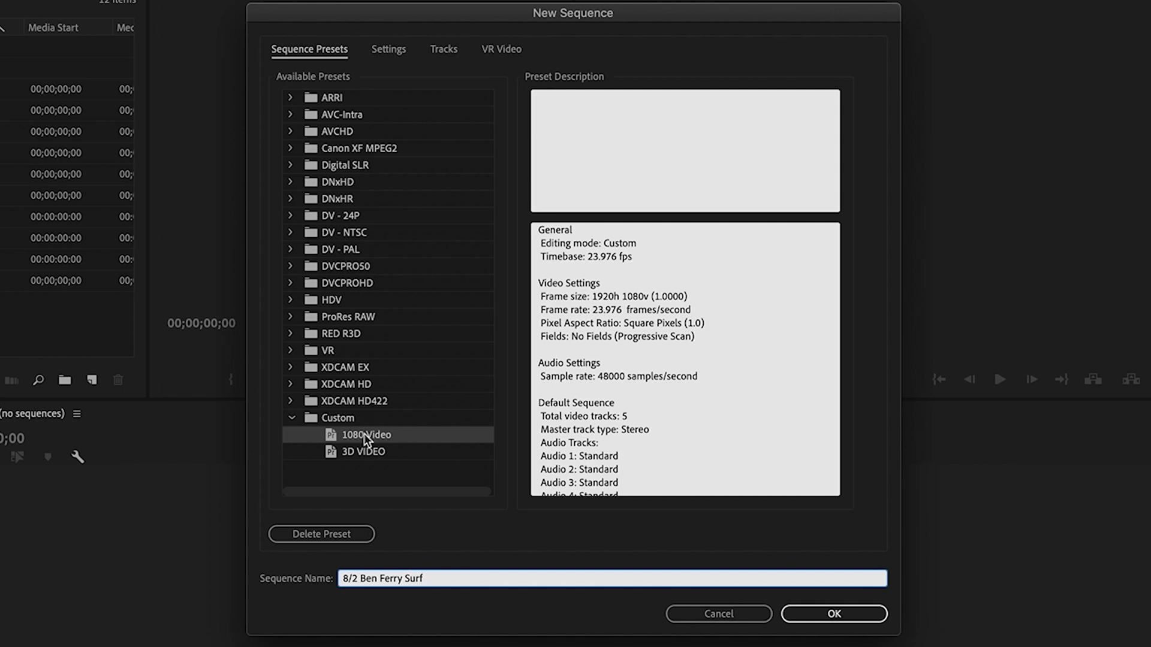
{"action": "left_click", "coordinate": [365, 433]}
{"action": "left_click", "coordinate": [396, 50]}
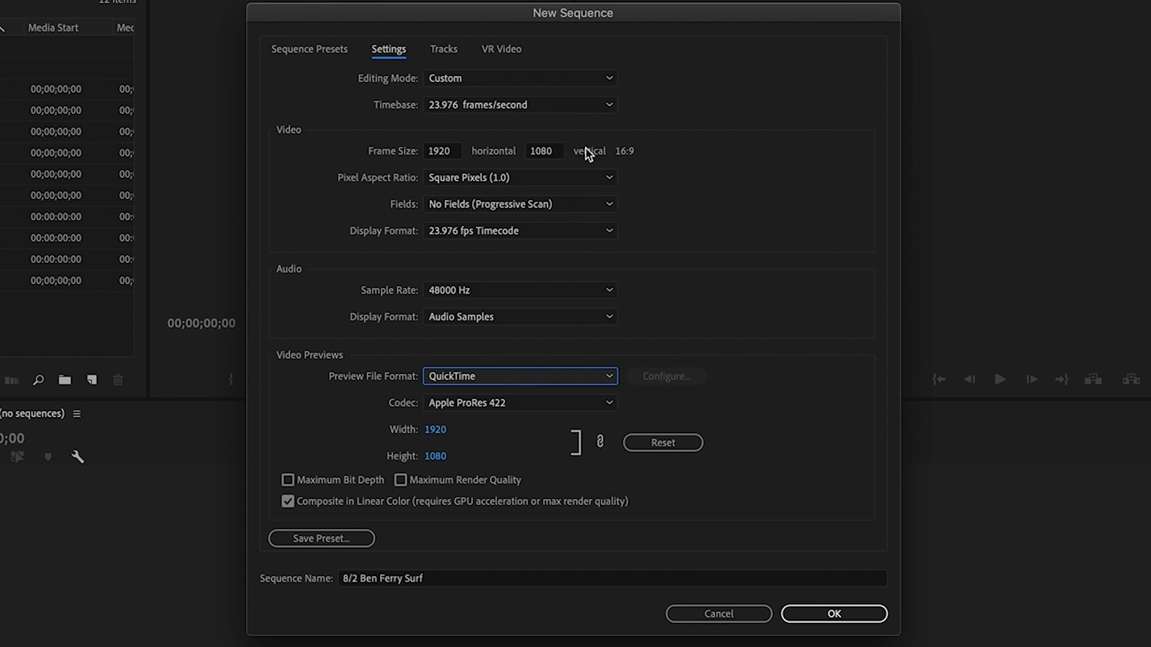
{"action": "left_click", "coordinate": [309, 48]}
{"action": "key", "text": "Return"}
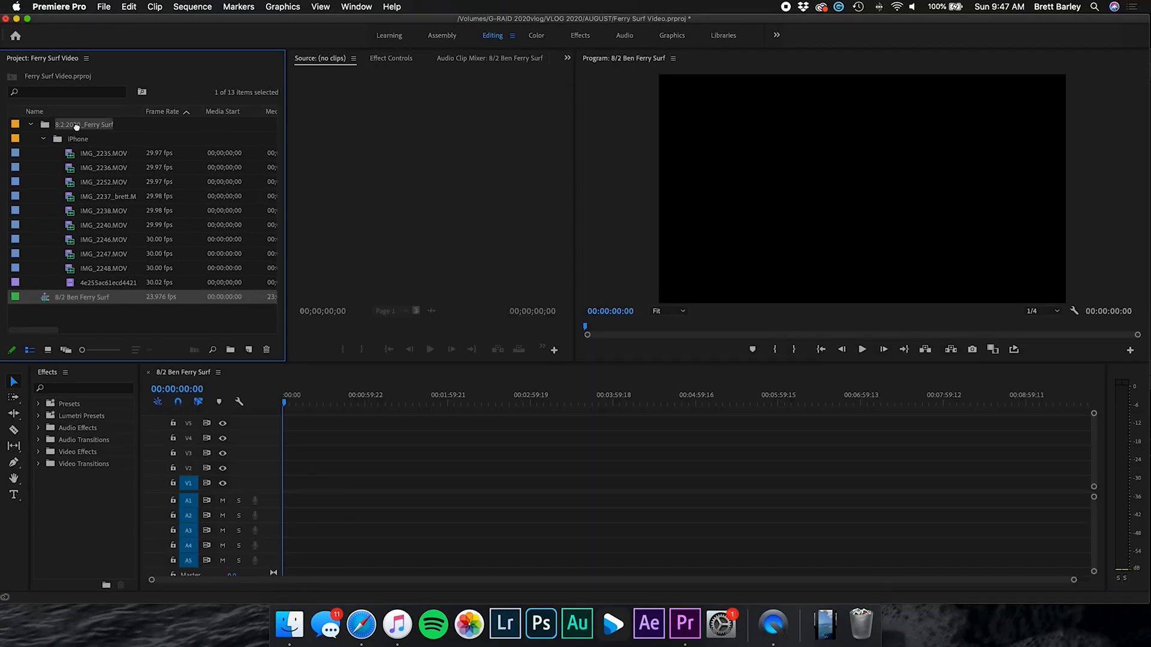
Place the 8/2 Ben Ferry Surf sequence inside the 8:2:2020_Ferry Surf bin
{"action": "left_click_drag", "start_coordinate": [77, 127], "coordinate": [78, 131]}
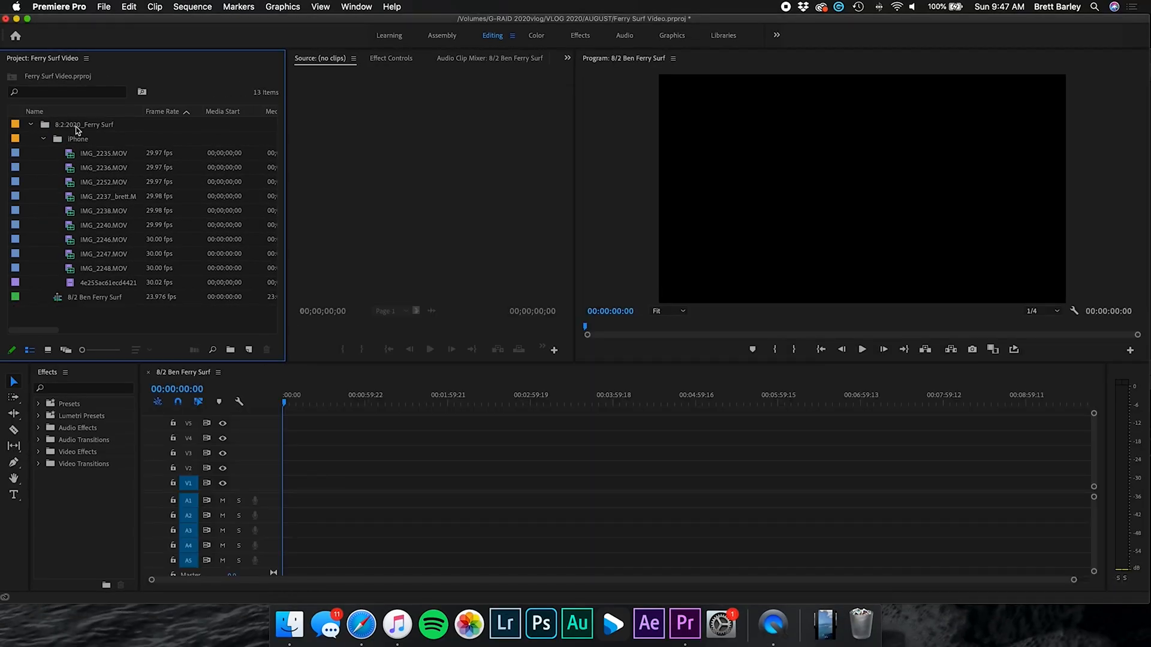
{"action": "left_click", "coordinate": [44, 139]}
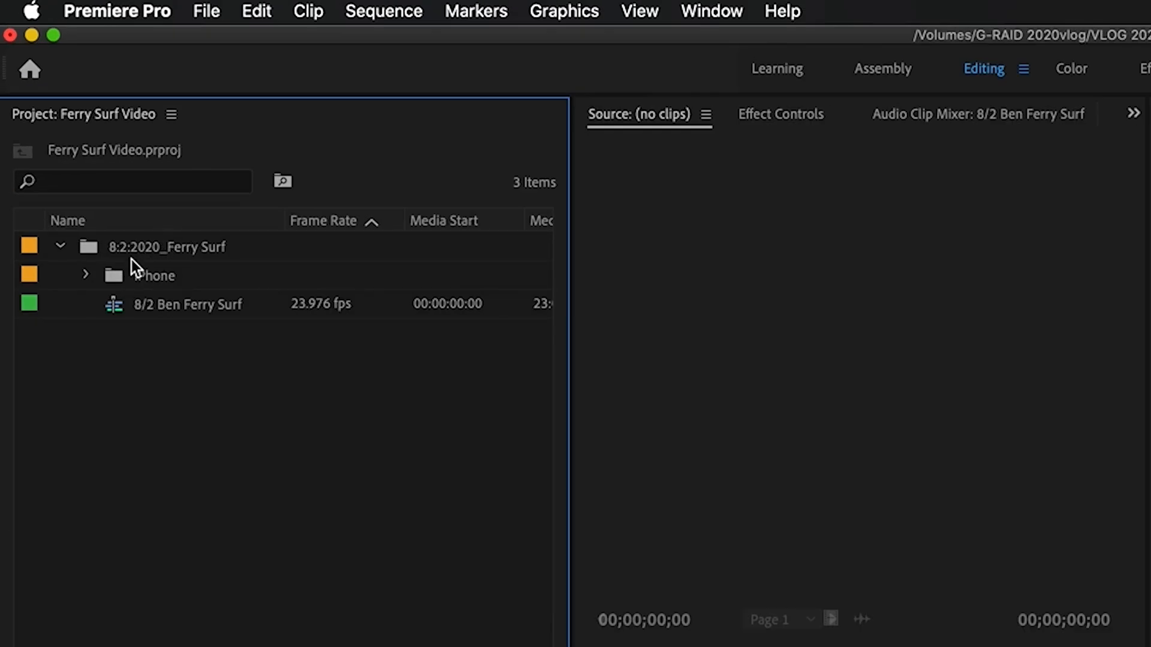
{"action": "left_click", "coordinate": [59, 246]}
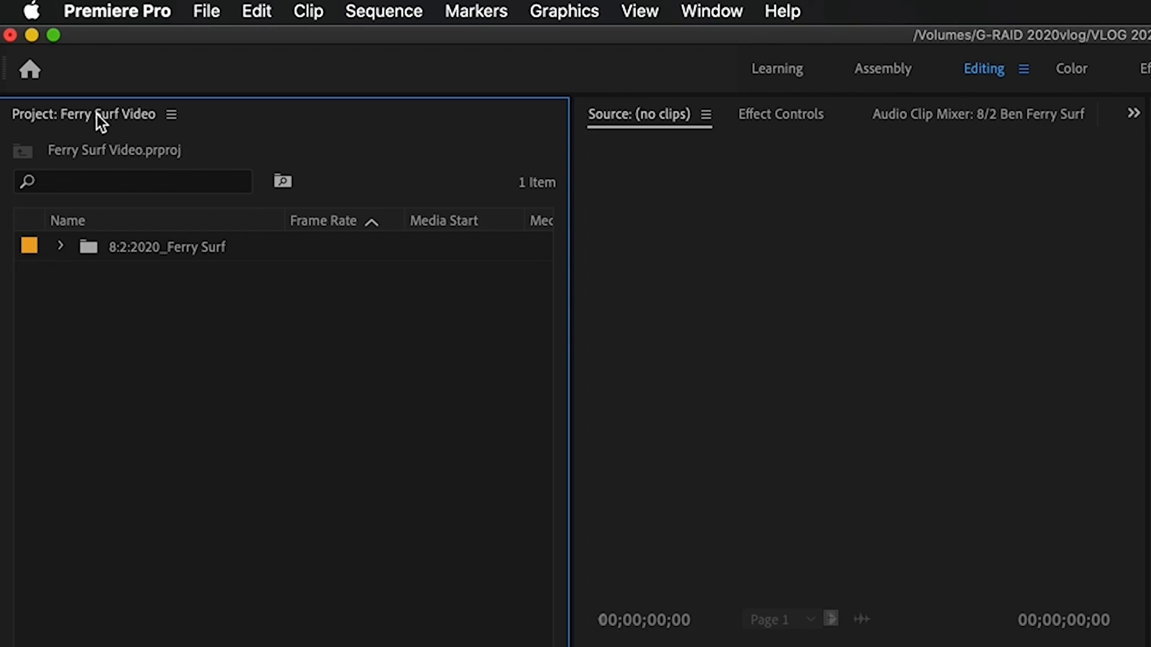
{"action": "left_click", "coordinate": [61, 246]}
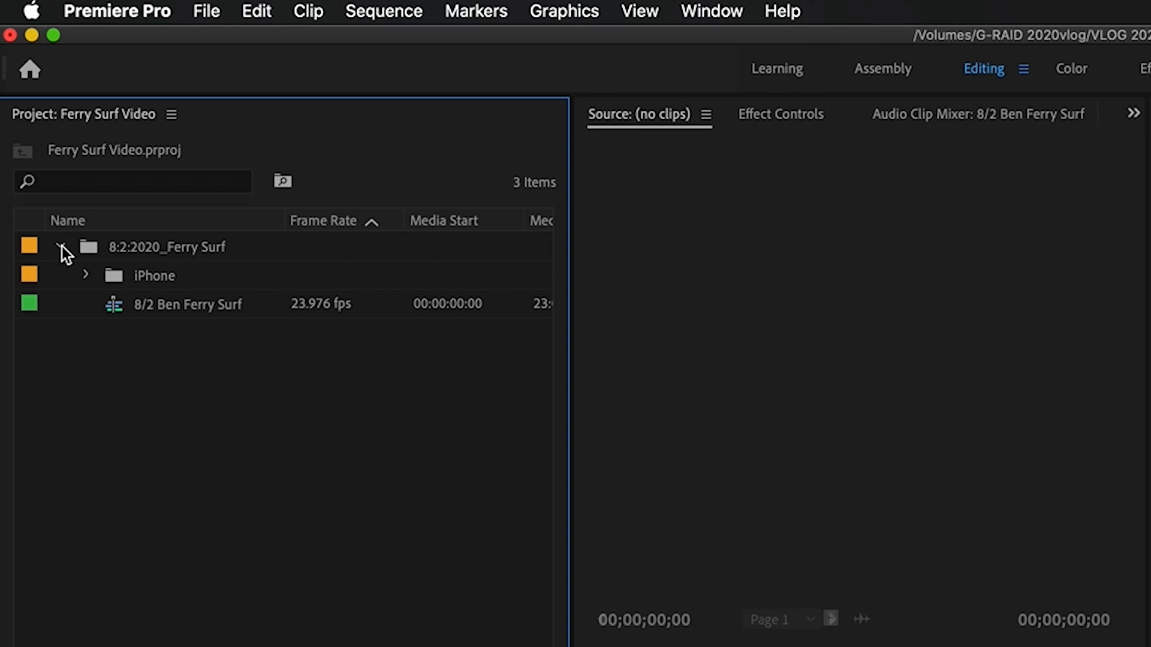
Expand the iPhone bin and select all ten clips from IMG_2235.MOV down
{"action": "left_click", "coordinate": [86, 276]}
{"action": "left_click", "coordinate": [207, 303]}
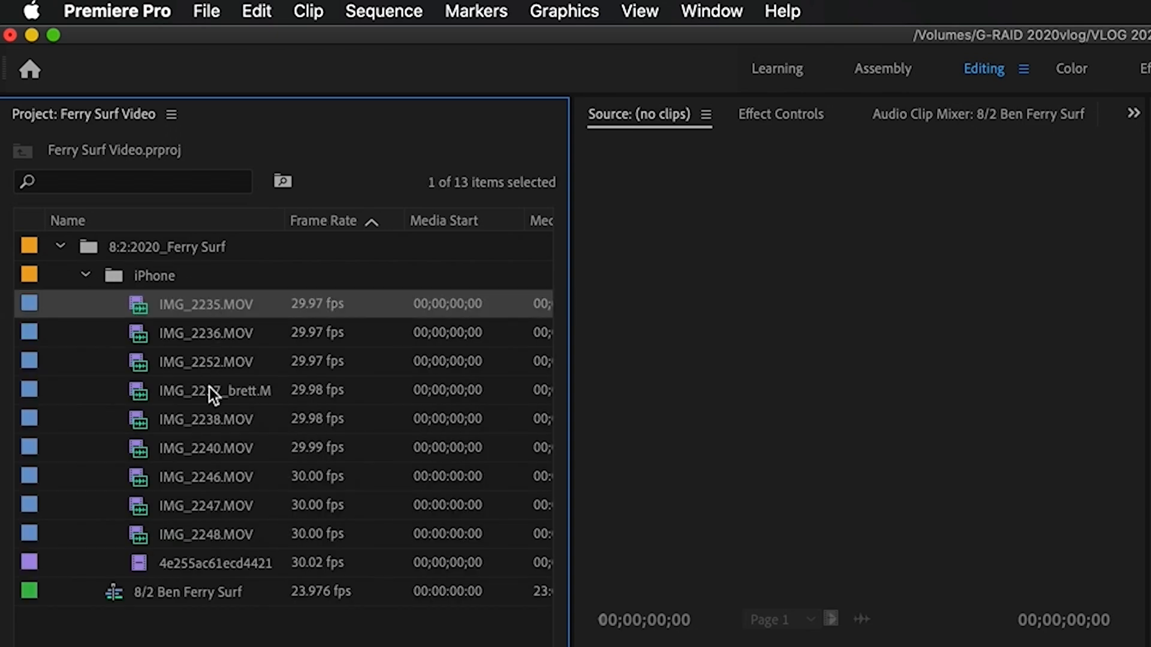
{"action": "left_click", "coordinate": [200, 564], "text": "shift"}
{"action": "left_click_drag", "start_coordinate": [73, 293], "coordinate": [498, 485]}
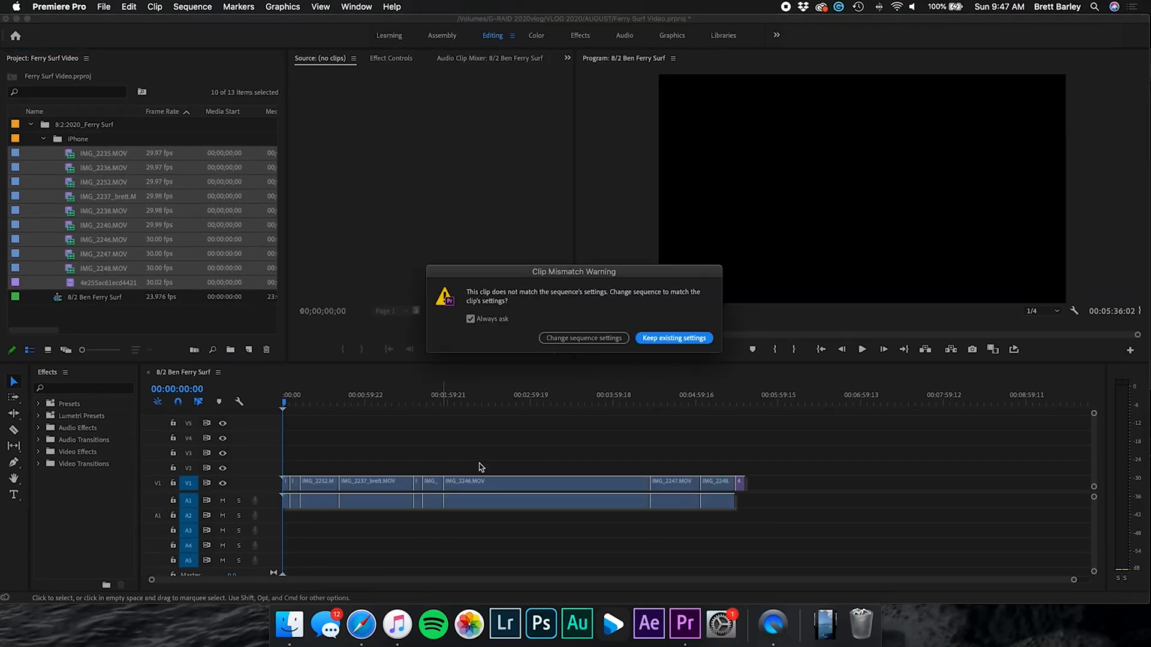
{"action": "left_click", "coordinate": [672, 339]}
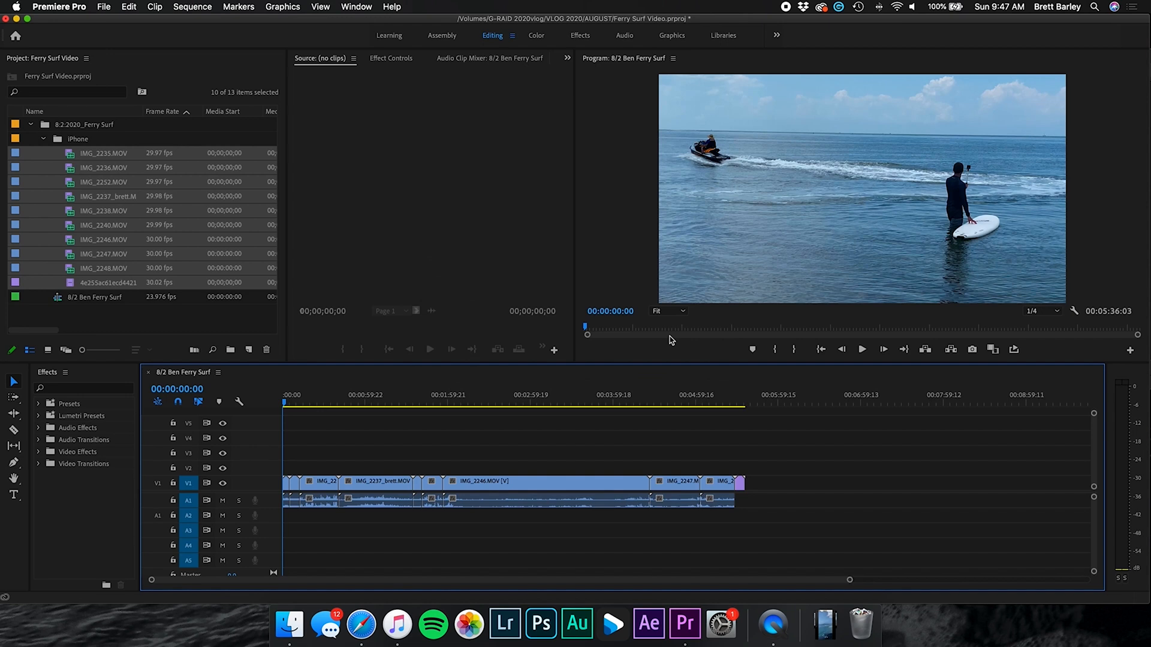
{"action": "left_click", "coordinate": [322, 395]}
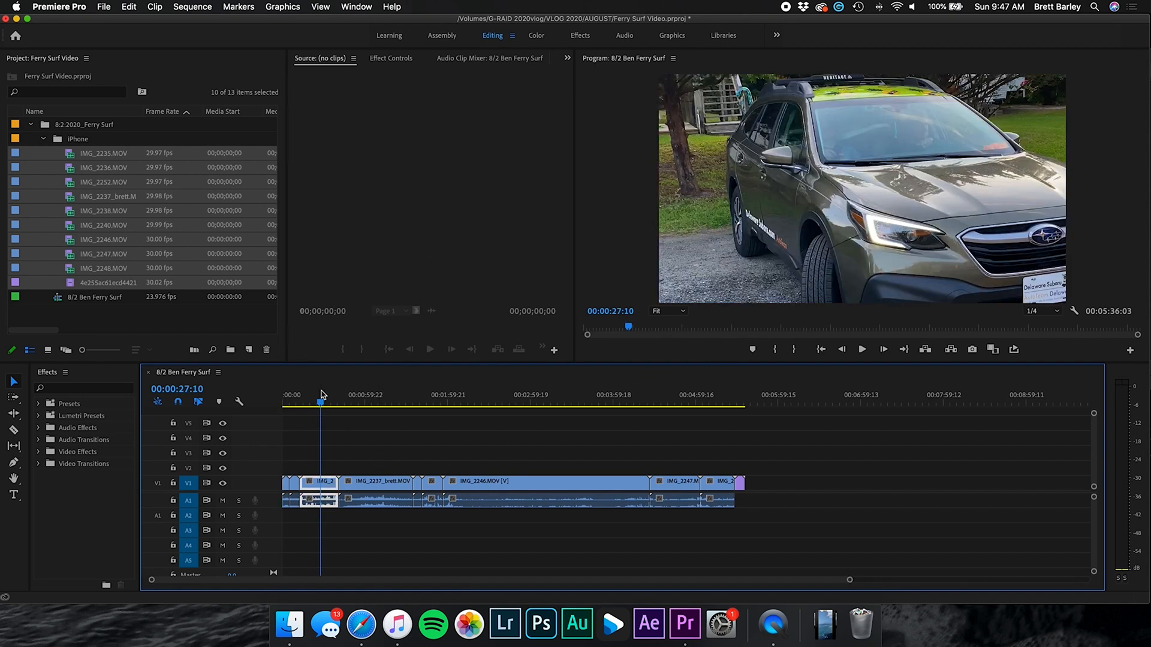
{"action": "left_click", "coordinate": [364, 396]}
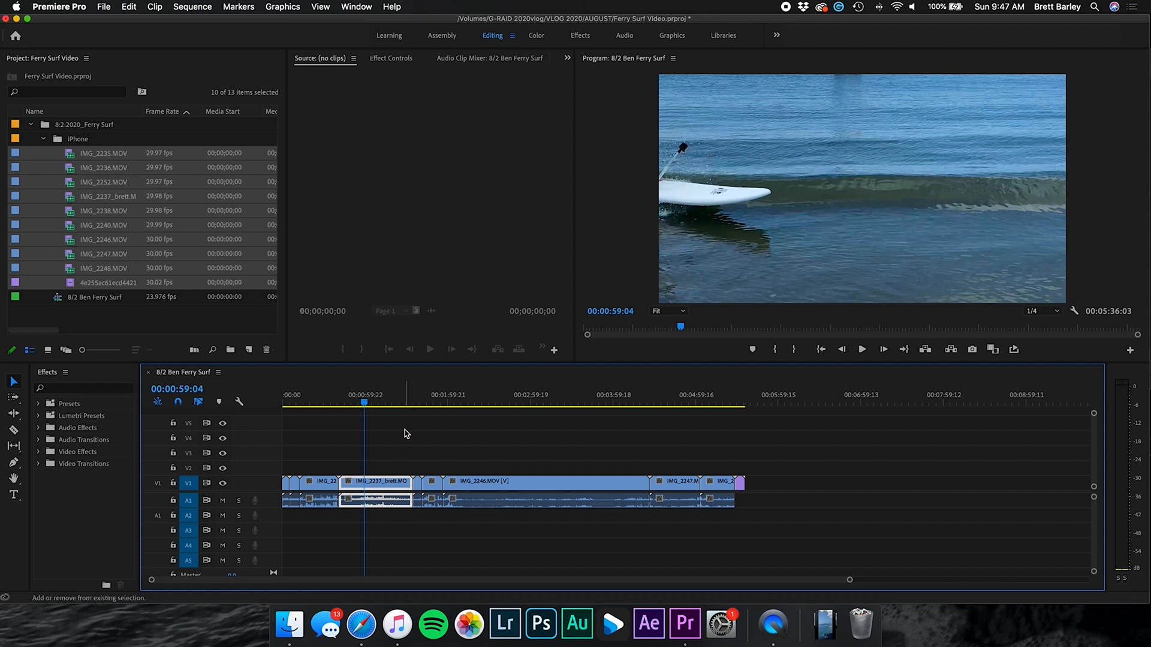
{"action": "left_click_drag", "start_coordinate": [365, 401], "coordinate": [289, 401]}
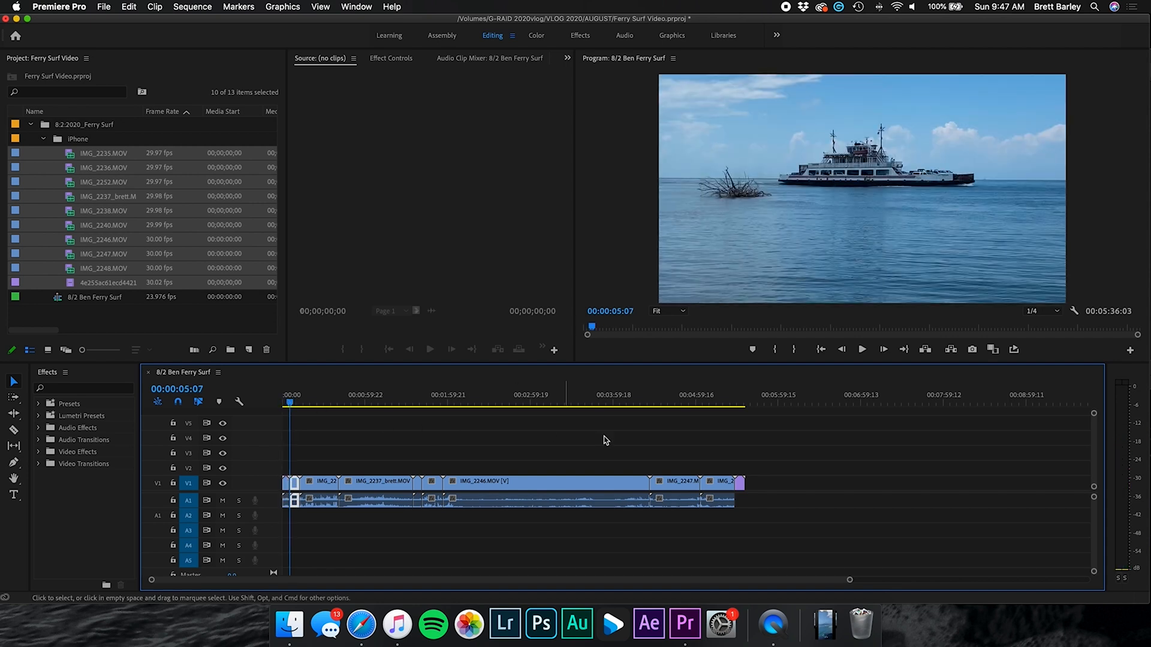
{"action": "key", "text": "space"}
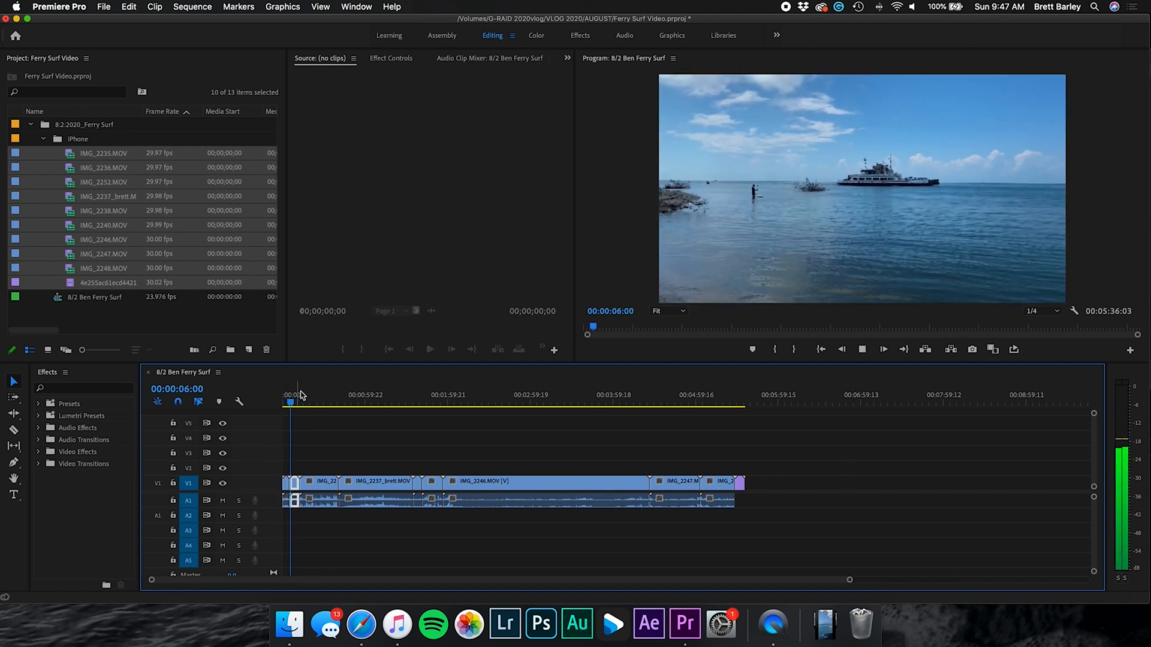
Move the opening car clip to the sequence end and slide IMG_2237 to 00:00
{"action": "left_click", "coordinate": [301, 397]}
{"action": "left_click_drag", "start_coordinate": [327, 487], "coordinate": [837, 488]}
{"action": "left_click_drag", "start_coordinate": [351, 401], "coordinate": [373, 400]}
{"action": "left_click_drag", "start_coordinate": [393, 483], "coordinate": [360, 473]}
Butt the small clip against IMG_2237, review it, and delete it
{"action": "left_click", "coordinate": [414, 399]}
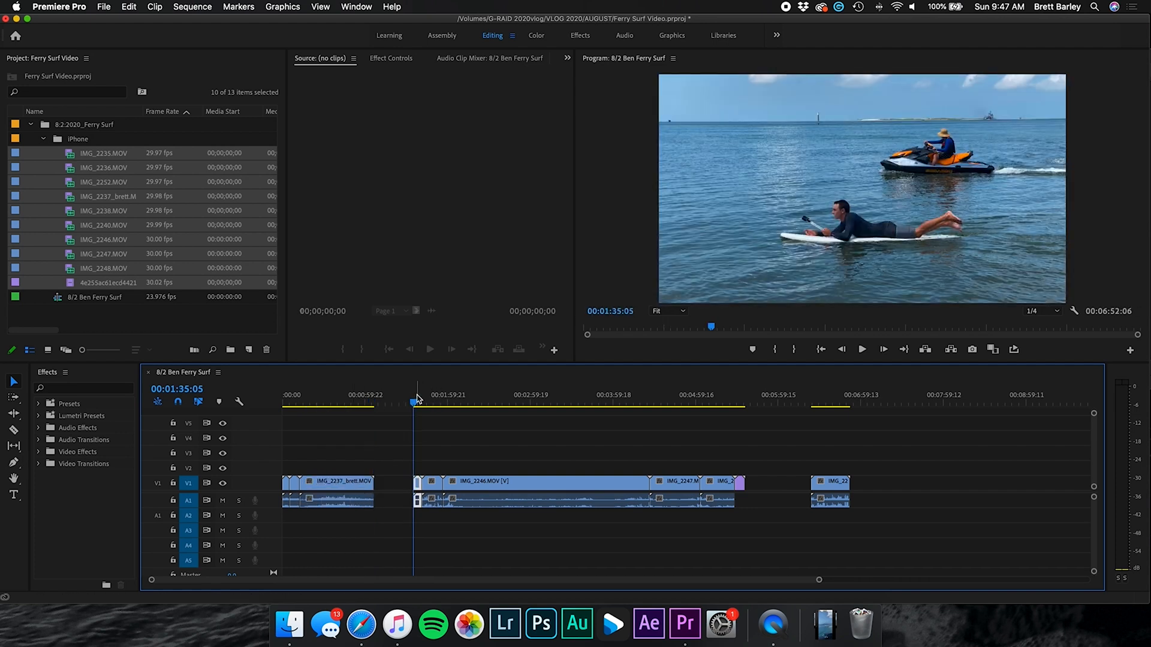
{"action": "left_click_drag", "start_coordinate": [419, 483], "coordinate": [378, 488]}
{"action": "left_click", "coordinate": [422, 401]}
{"action": "key", "text": "space"}
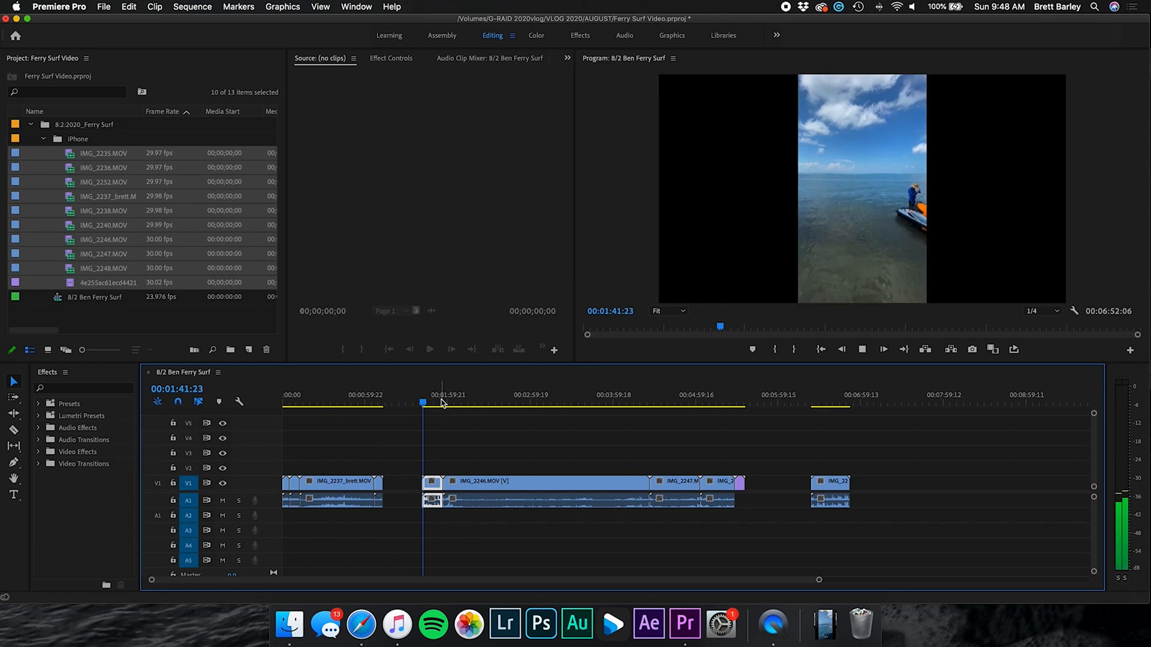
{"action": "key", "text": "space"}
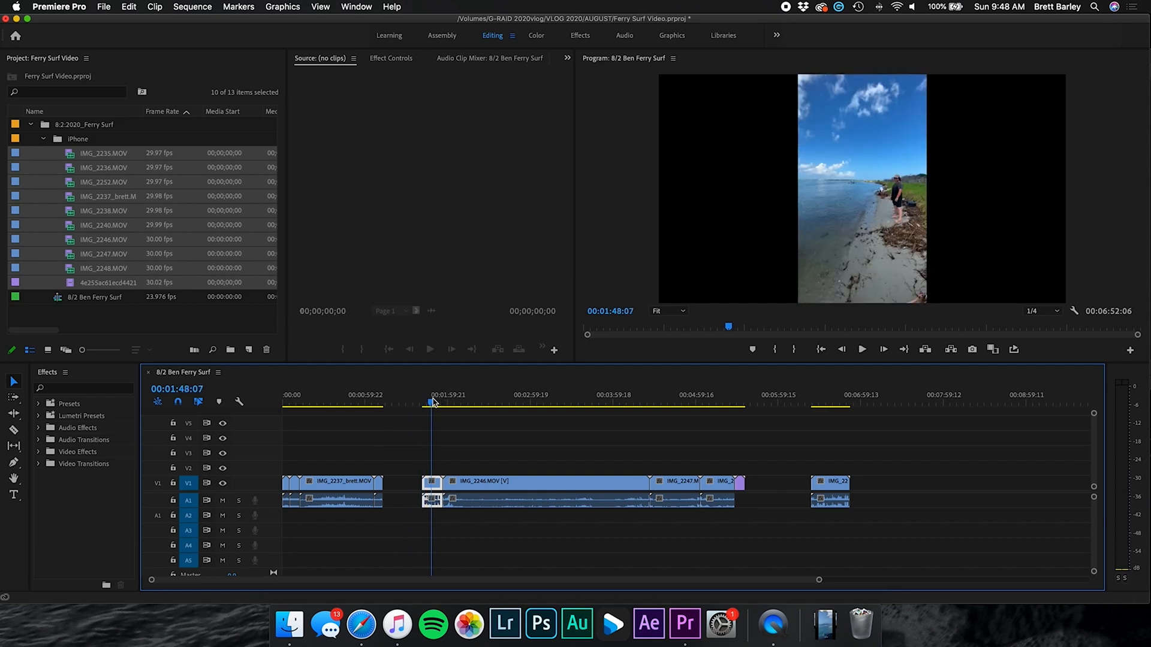
{"action": "key", "text": "Delete"}
Review the IMG_2246 jet-ski footage, stopping at 00:04:09:23 to make a cut
{"action": "left_click", "coordinate": [457, 398]}
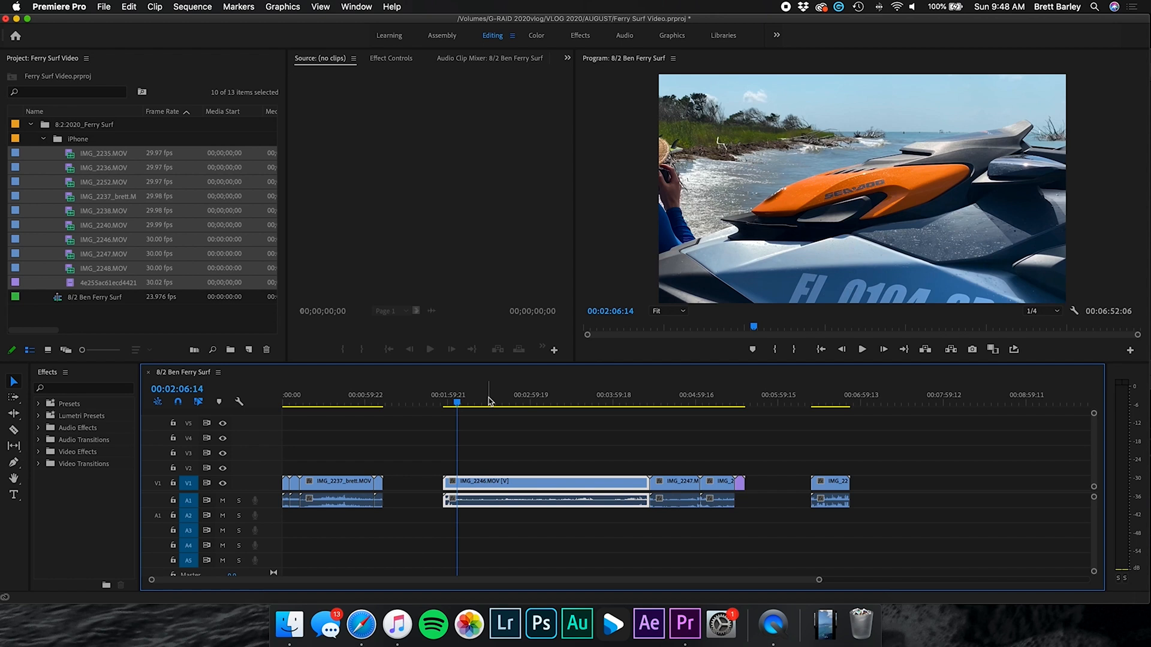
{"action": "left_click_drag", "start_coordinate": [488, 400], "coordinate": [624, 405]}
{"action": "key", "text": "space"}
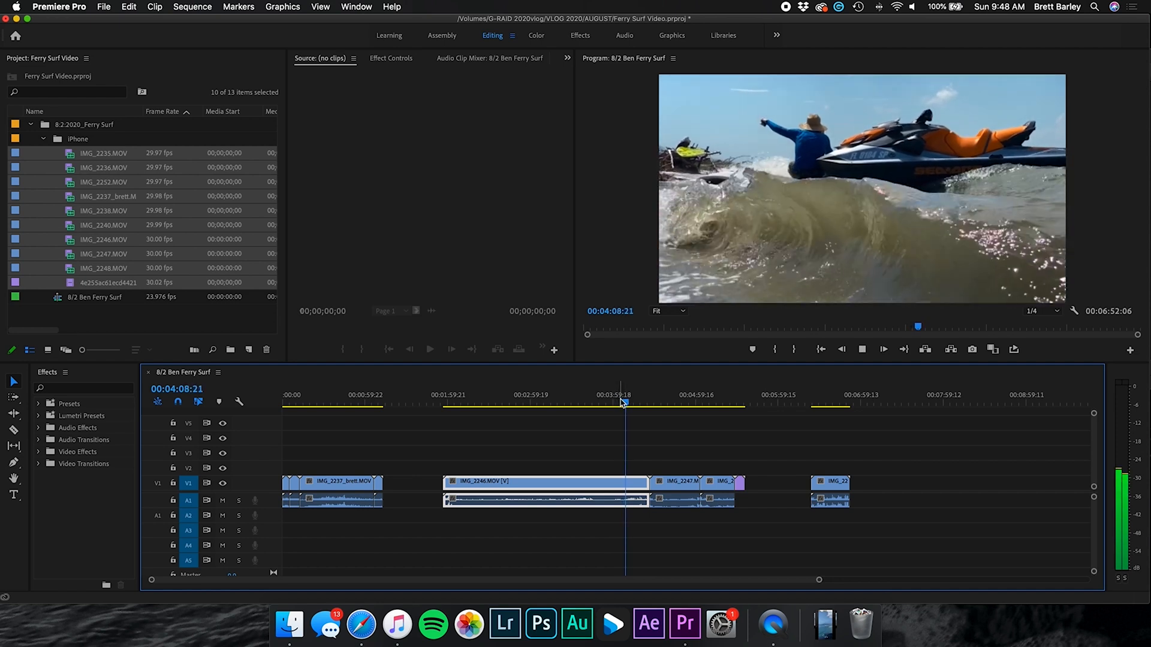
{"action": "key", "text": "space"}
{"action": "key", "text": "c"}
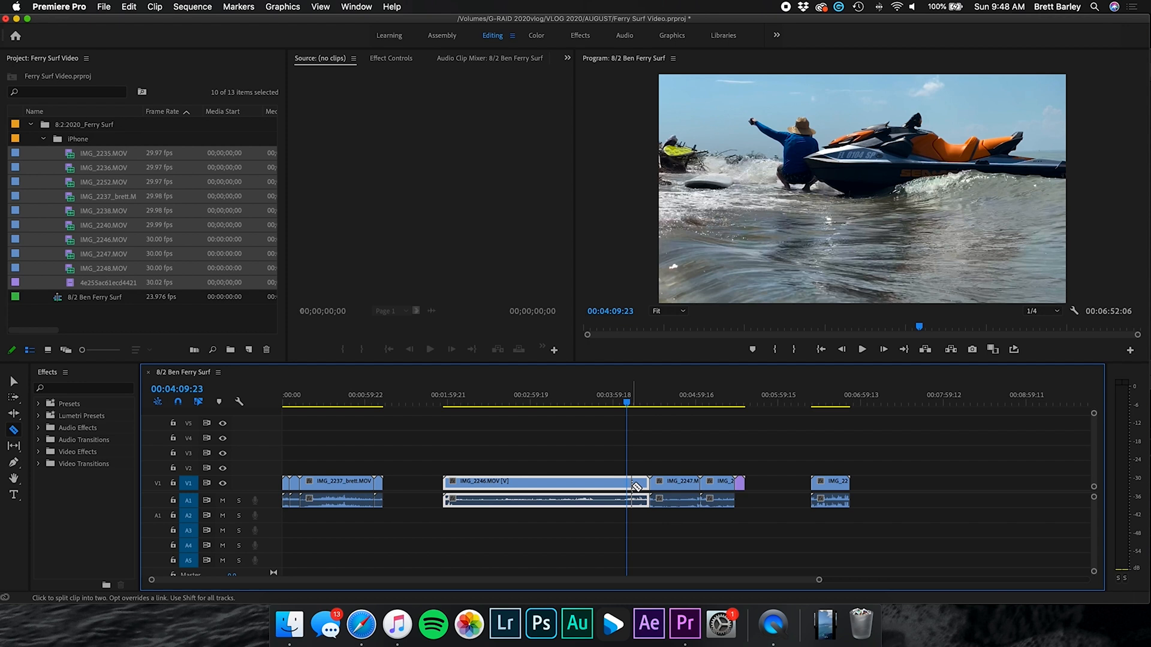
Trim IMG_2246 to its wave section between 00:03:59:06 and 00:04:09:23
{"action": "left_click", "coordinate": [630, 483]}
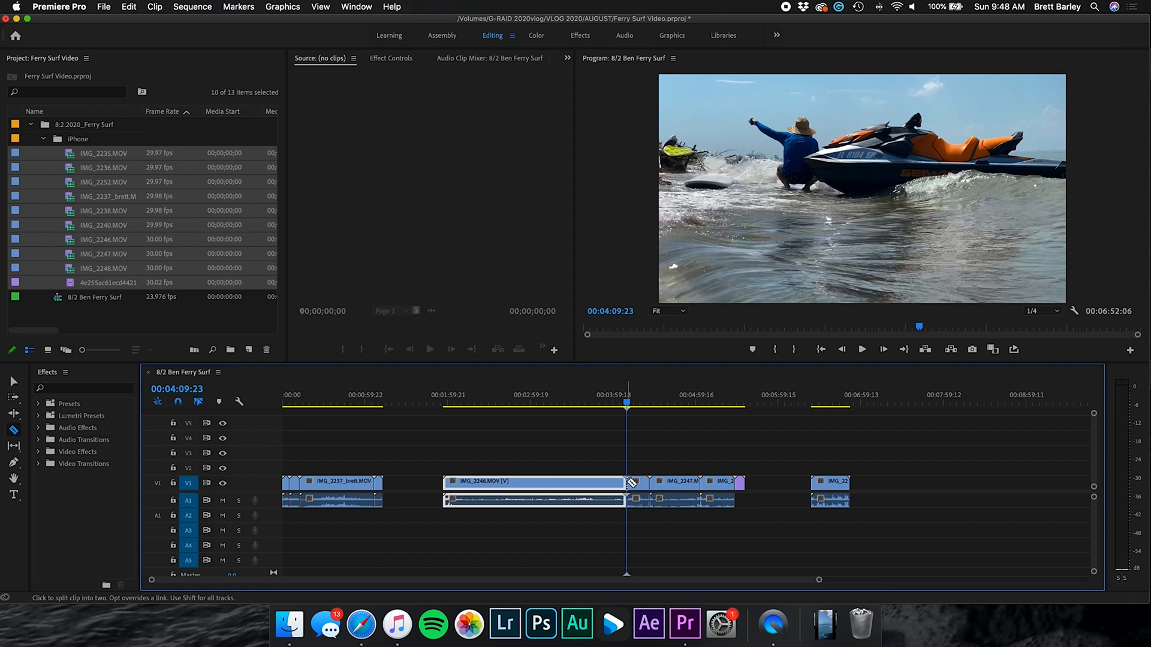
{"action": "key", "text": "v"}
{"action": "left_click", "coordinate": [638, 487]}
{"action": "key", "text": "Delete"}
{"action": "left_click_drag", "start_coordinate": [625, 402], "coordinate": [608, 405]}
{"action": "key", "text": "space"}
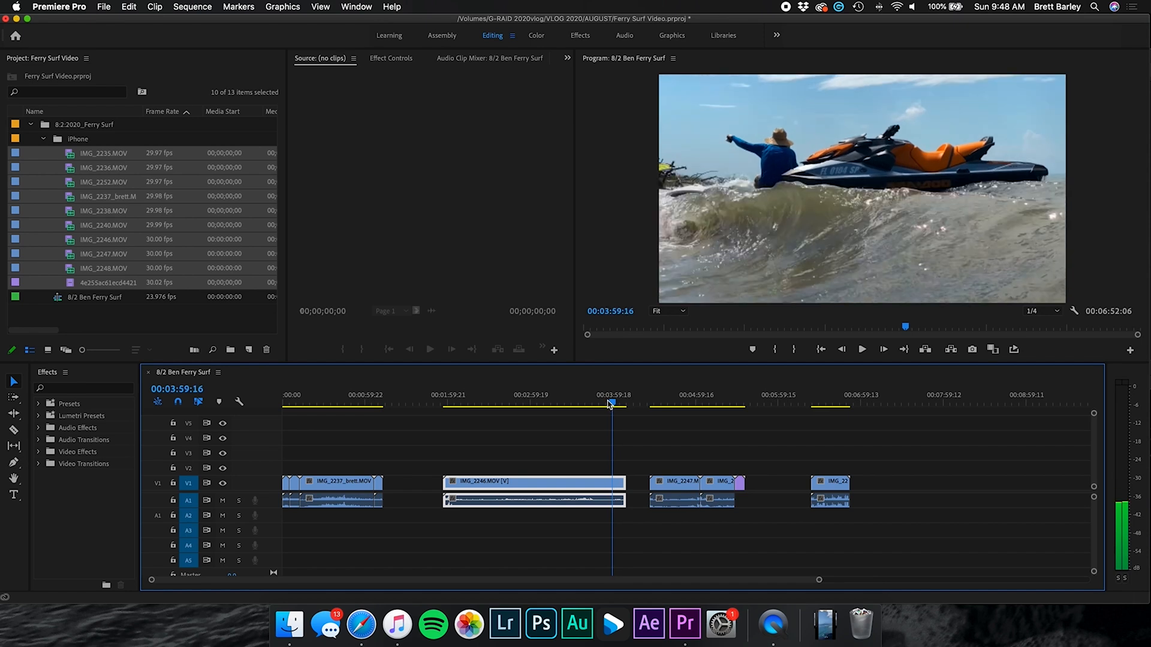
{"action": "key", "text": "space"}
{"action": "key", "text": "c"}
{"action": "left_click", "coordinate": [611, 488]}
{"action": "key", "text": "v"}
{"action": "left_click", "coordinate": [599, 488]}
{"action": "key", "text": "Delete"}
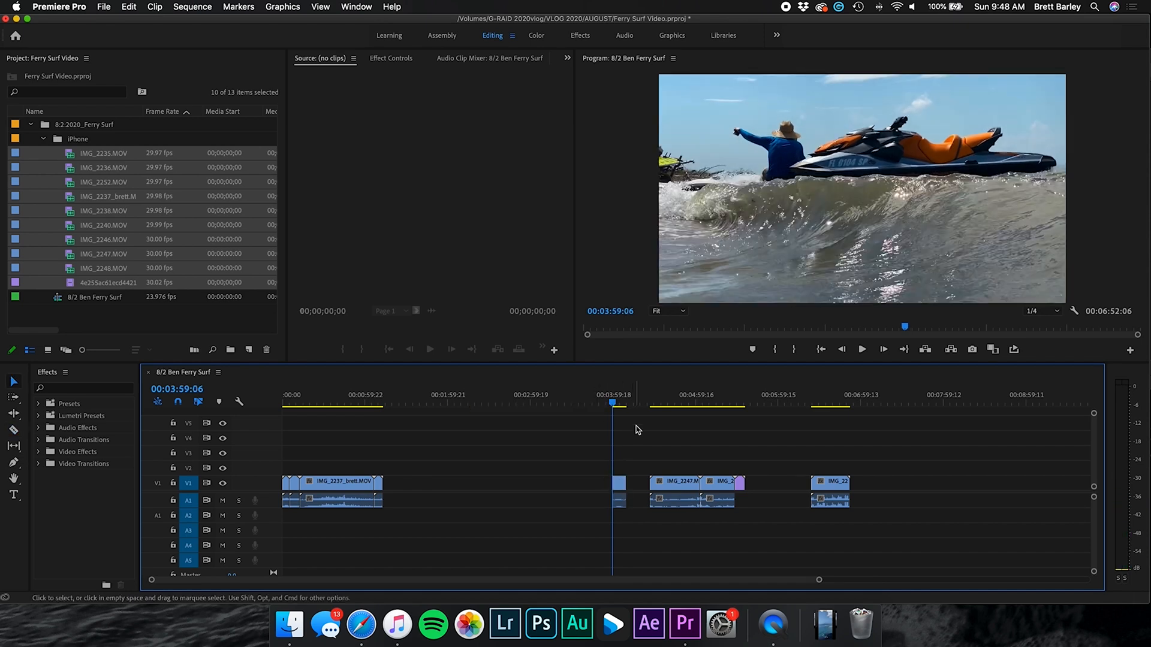
Cut IMG_2247 at 00:04:49:17, delete the earlier part, and shorten the rest to a brief sliver
{"action": "left_click", "coordinate": [658, 401]}
{"action": "left_click_drag", "start_coordinate": [657, 401], "coordinate": [685, 401]}
{"action": "key", "text": "c"}
{"action": "left_click", "coordinate": [684, 483]}
{"action": "key", "text": "v"}
{"action": "key", "text": "Delete"}
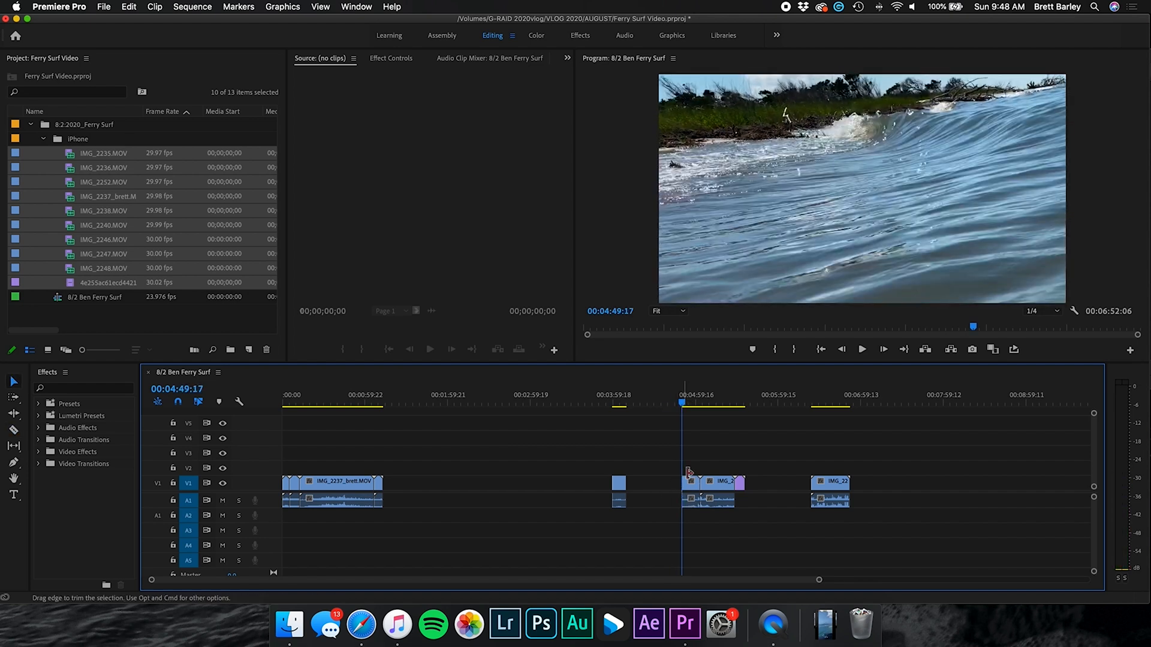
{"action": "key", "text": "space"}
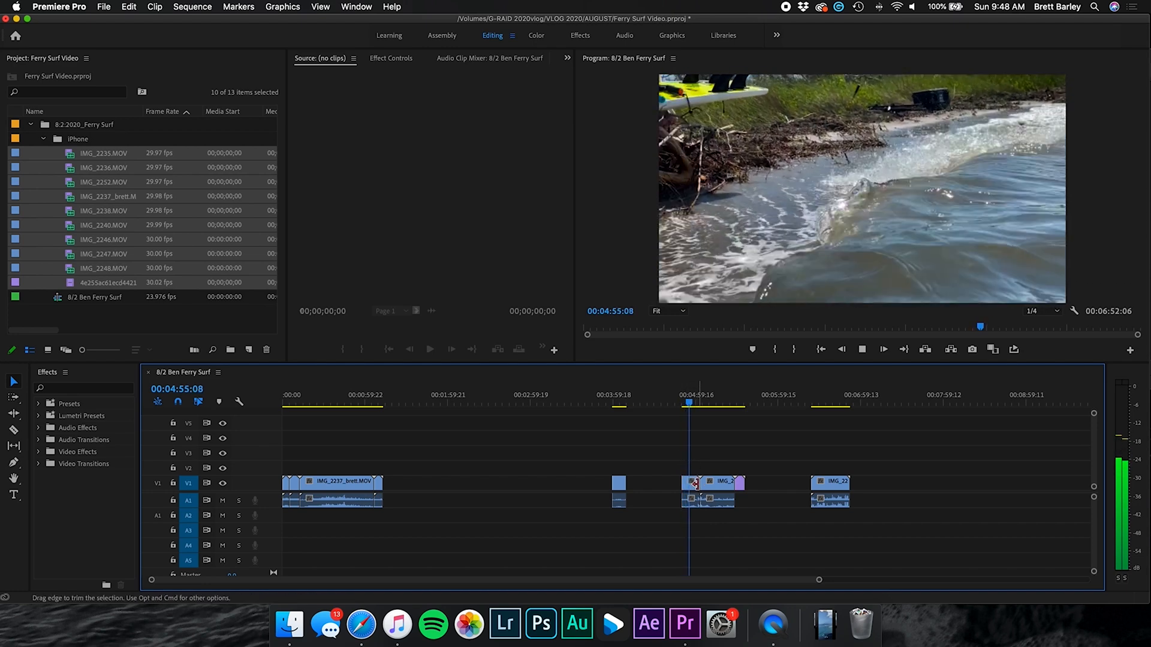
{"action": "left_click_drag", "start_coordinate": [694, 483], "coordinate": [687, 483]}
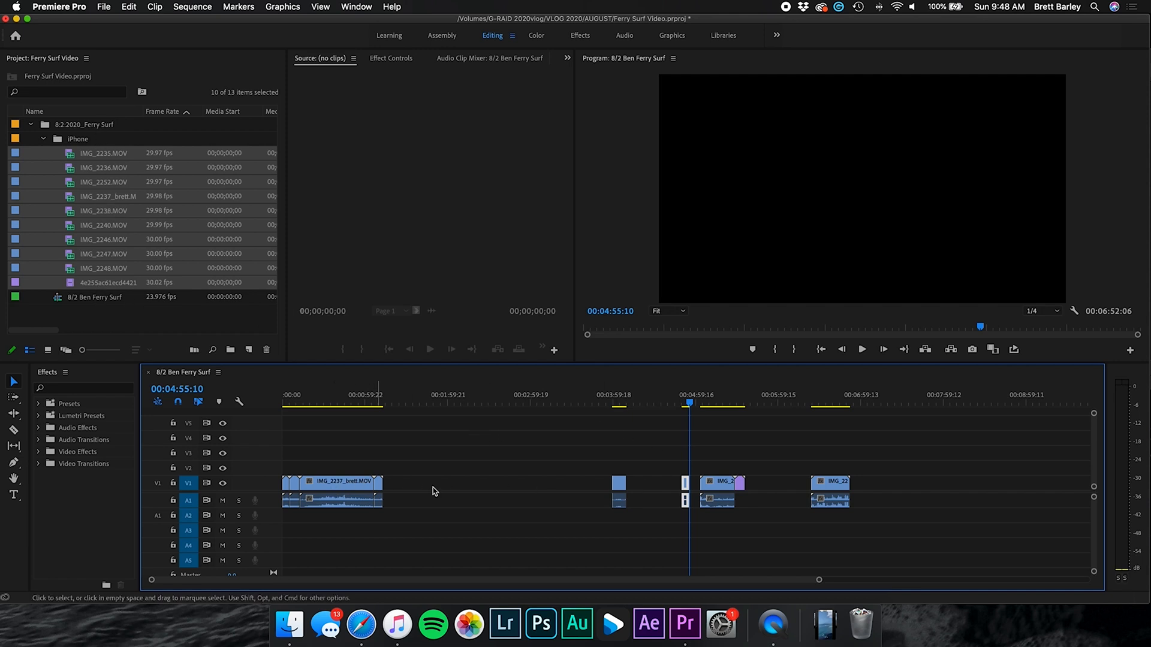
Trim the jet-ski wave clip near 00:05:09 and delete the short leftover clip after it
{"action": "left_click", "coordinate": [710, 398]}
{"action": "left_click_drag", "start_coordinate": [711, 399], "coordinate": [723, 400]}
{"action": "key", "text": "c"}
{"action": "left_click", "coordinate": [723, 484]}
{"action": "key", "text": "v"}
{"action": "left_click", "coordinate": [715, 485]}
{"action": "key", "text": "Delete"}
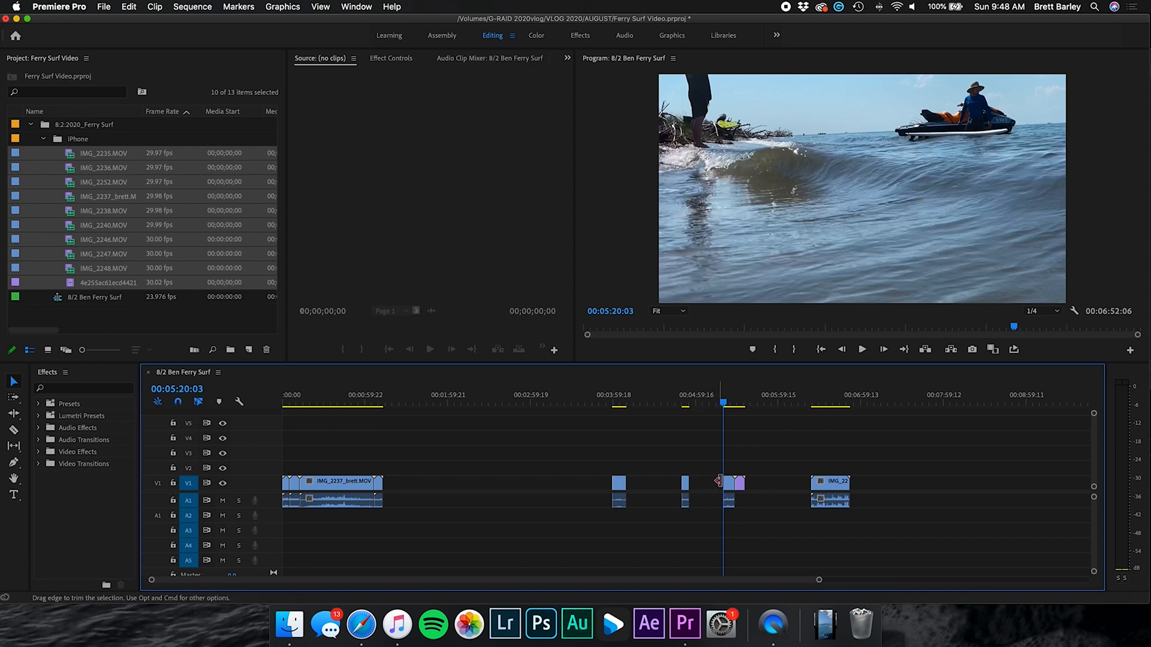
{"action": "key", "text": "space"}
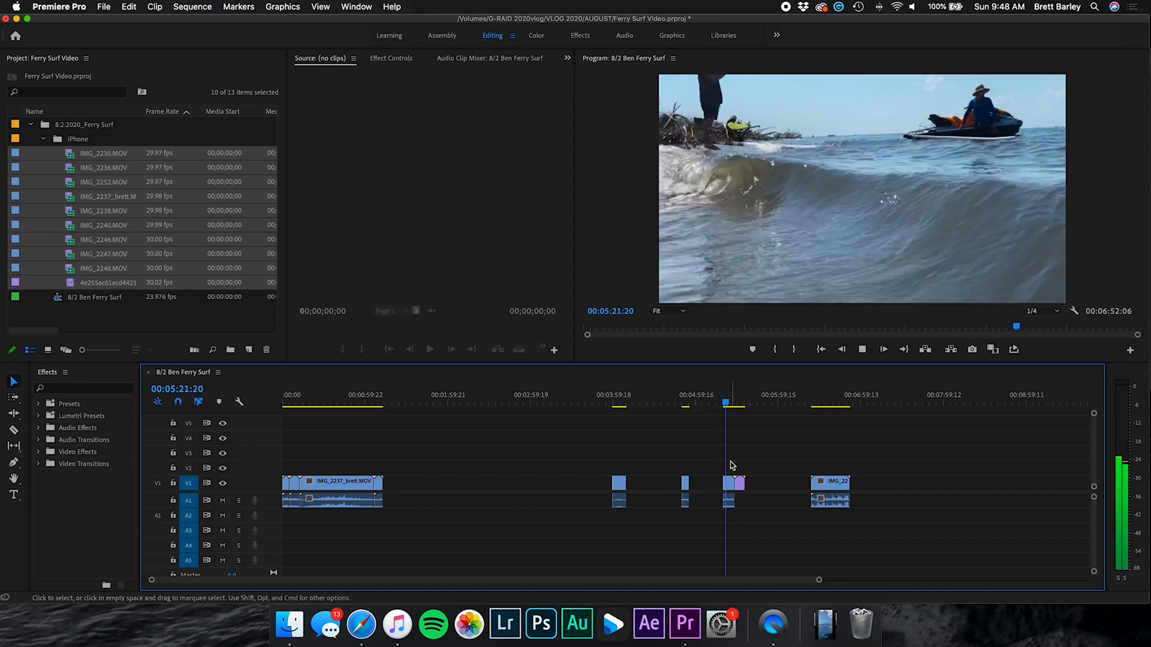
{"action": "left_click", "coordinate": [732, 483]}
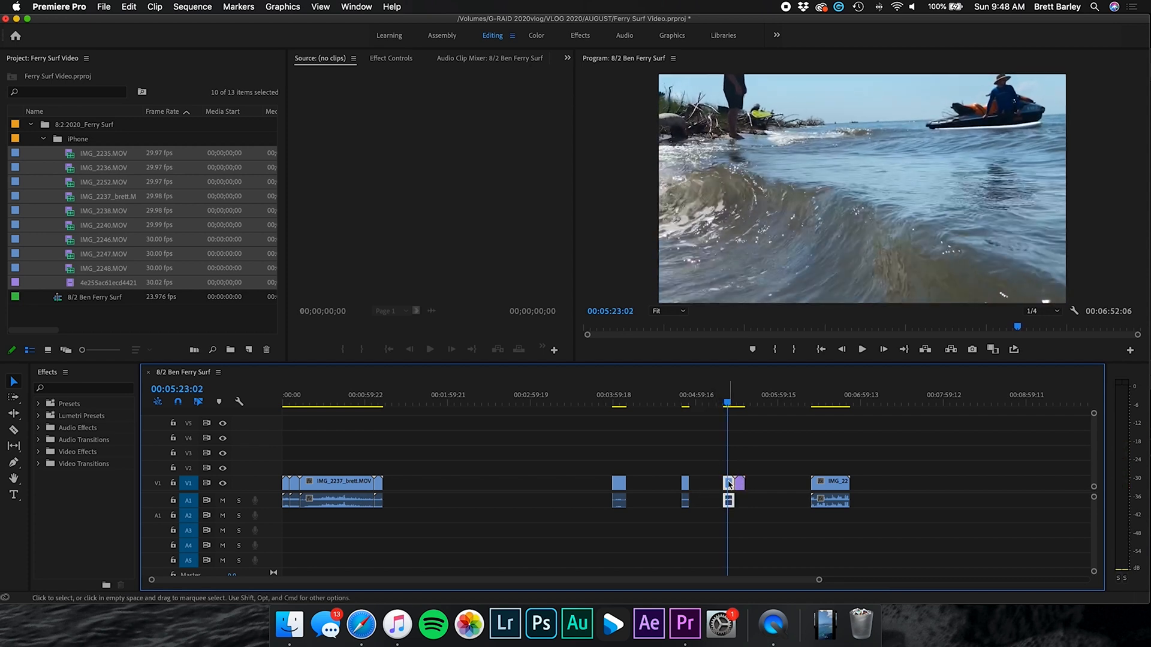
{"action": "key", "text": "Delete"}
Scale the vertical purple clip up to about 302 so it fills the frame, then review it
{"action": "left_click", "coordinate": [741, 398]}
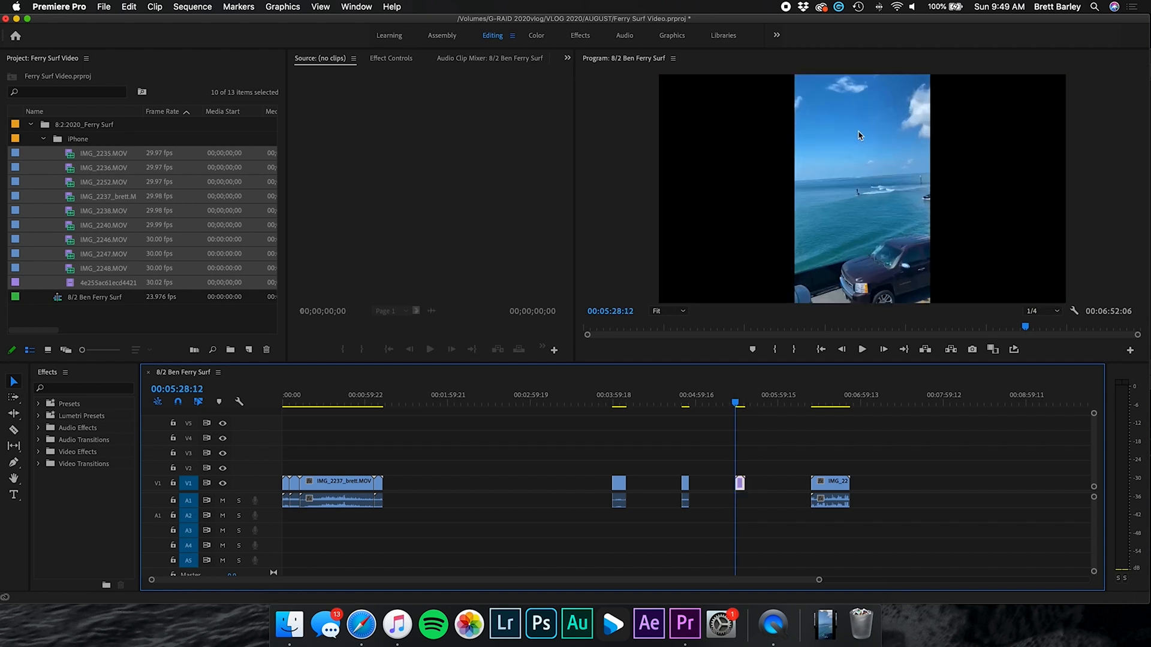
{"action": "left_click", "coordinate": [396, 59]}
{"action": "left_click_drag", "start_coordinate": [373, 132], "coordinate": [494, 132]}
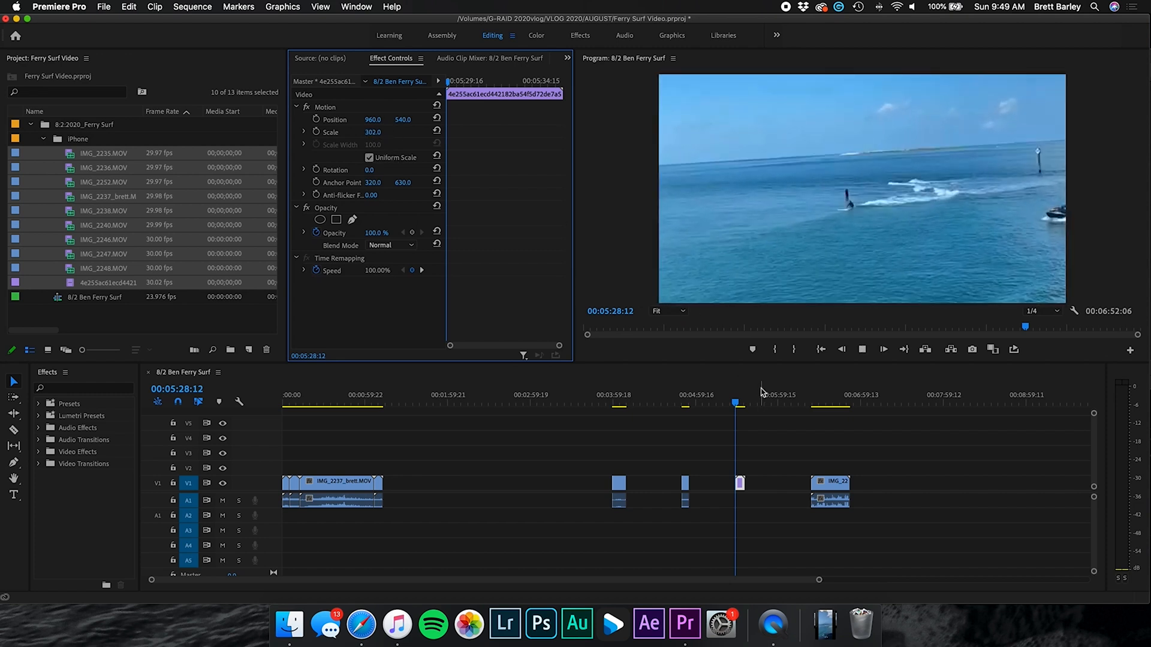
{"action": "key", "text": "space"}
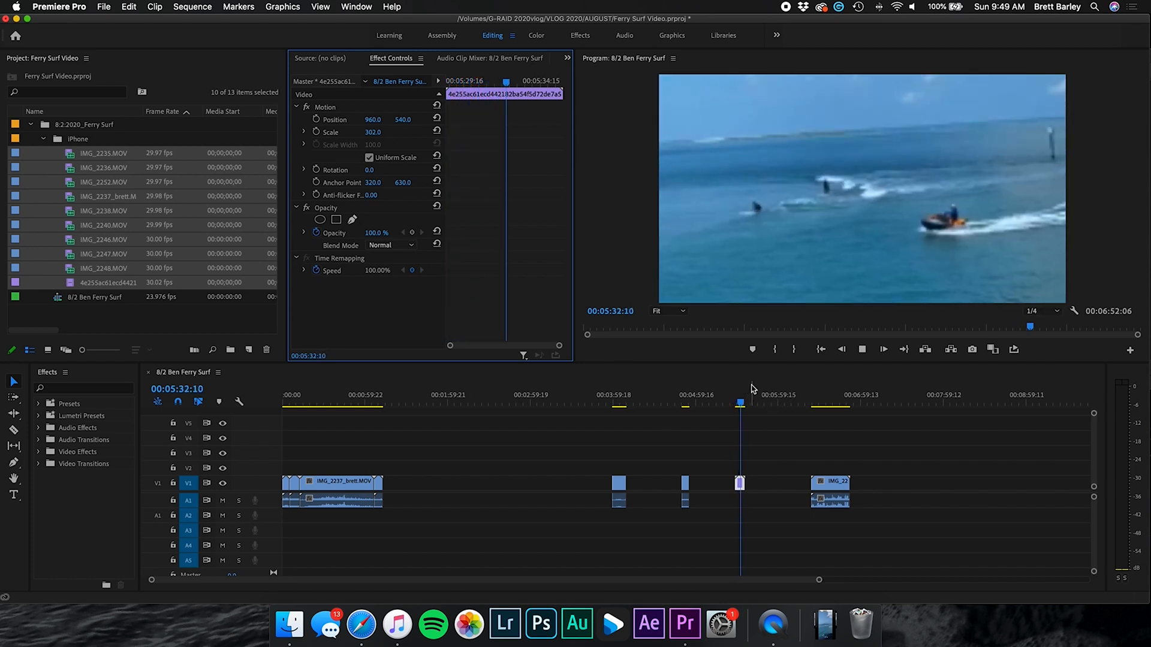
{"action": "key", "text": "space"}
{"action": "left_click", "coordinate": [750, 489]}
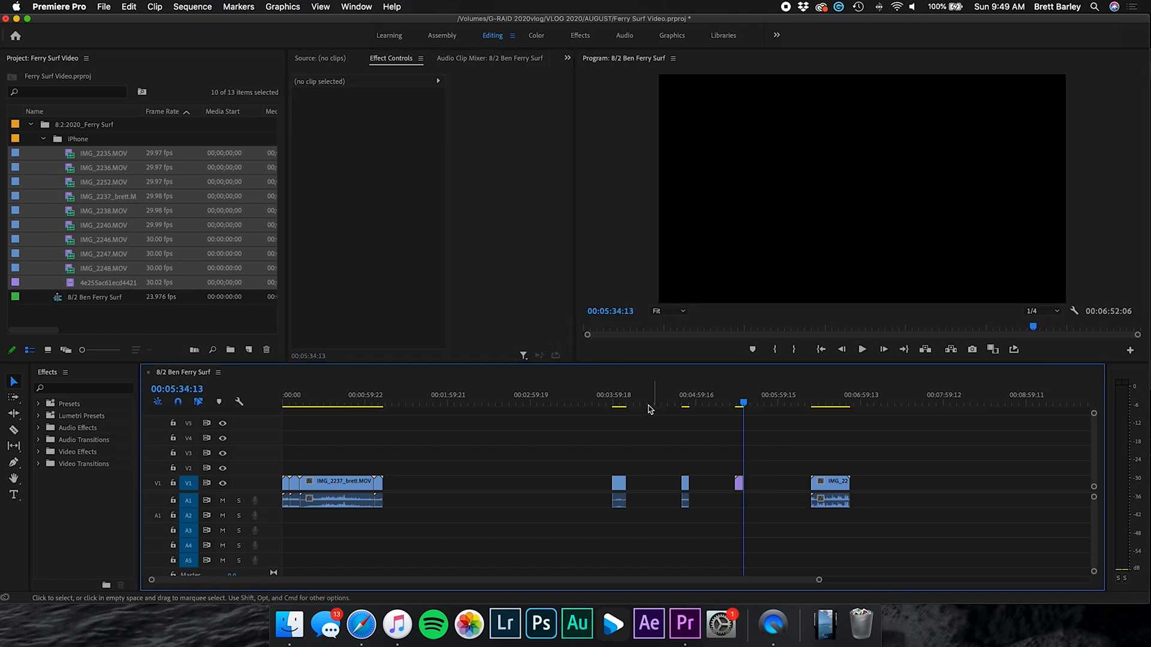
{"action": "left_click", "coordinate": [711, 482]}
Ripple-delete the four gaps so the clips play back to back
{"action": "key", "text": "Delete"}
{"action": "left_click", "coordinate": [659, 484]}
{"action": "key", "text": "Delete"}
{"action": "left_click", "coordinate": [557, 484]}
{"action": "key", "text": "Delete"}
{"action": "left_click", "coordinate": [469, 483]}
{"action": "key", "text": "Delete"}
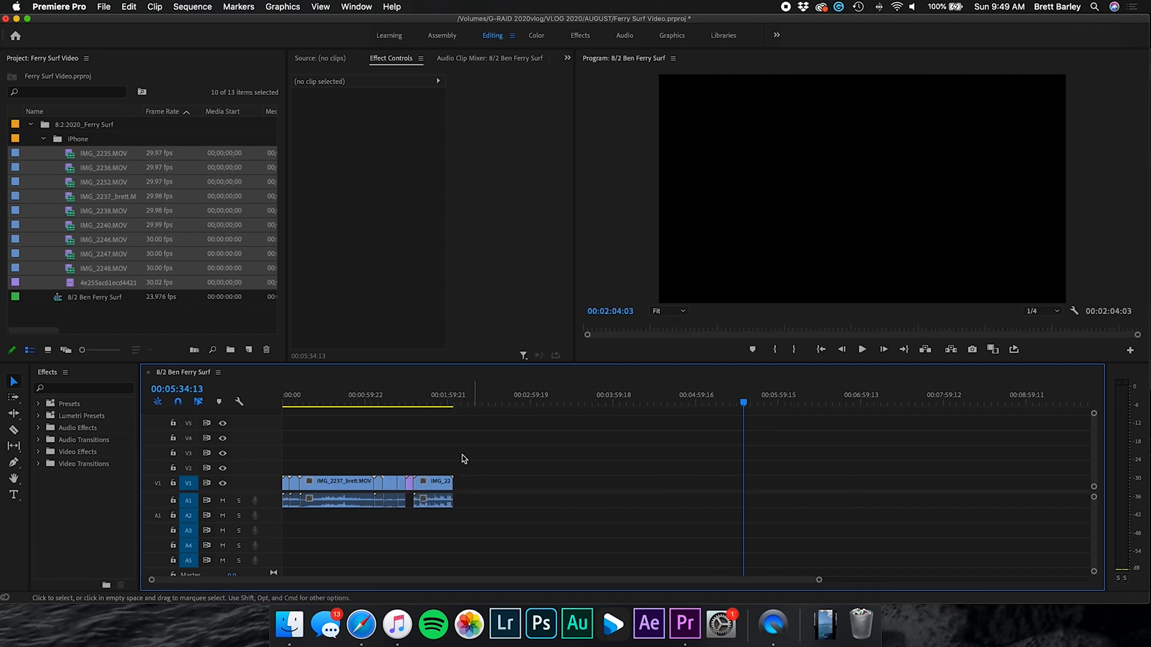
Delete the A1 audio under the clips while V1 is locked to protect the video
{"action": "left_click", "coordinate": [276, 404]}
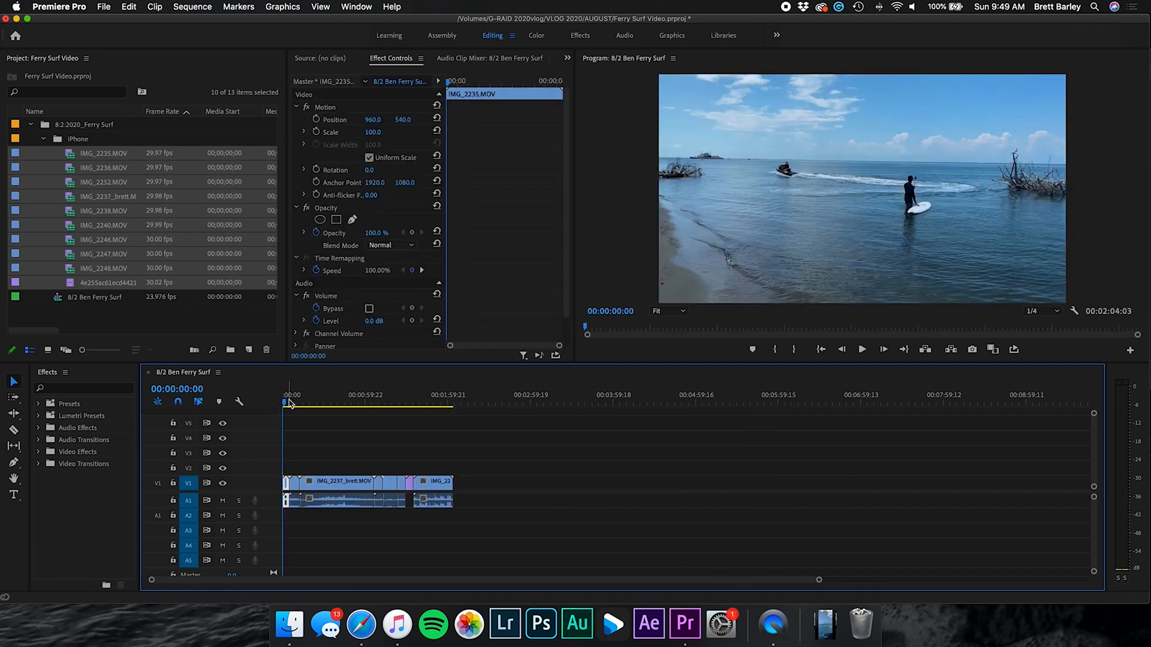
{"action": "left_click", "coordinate": [375, 397]}
{"action": "left_click_drag", "start_coordinate": [403, 462], "coordinate": [267, 487]}
{"action": "left_click", "coordinate": [173, 483]}
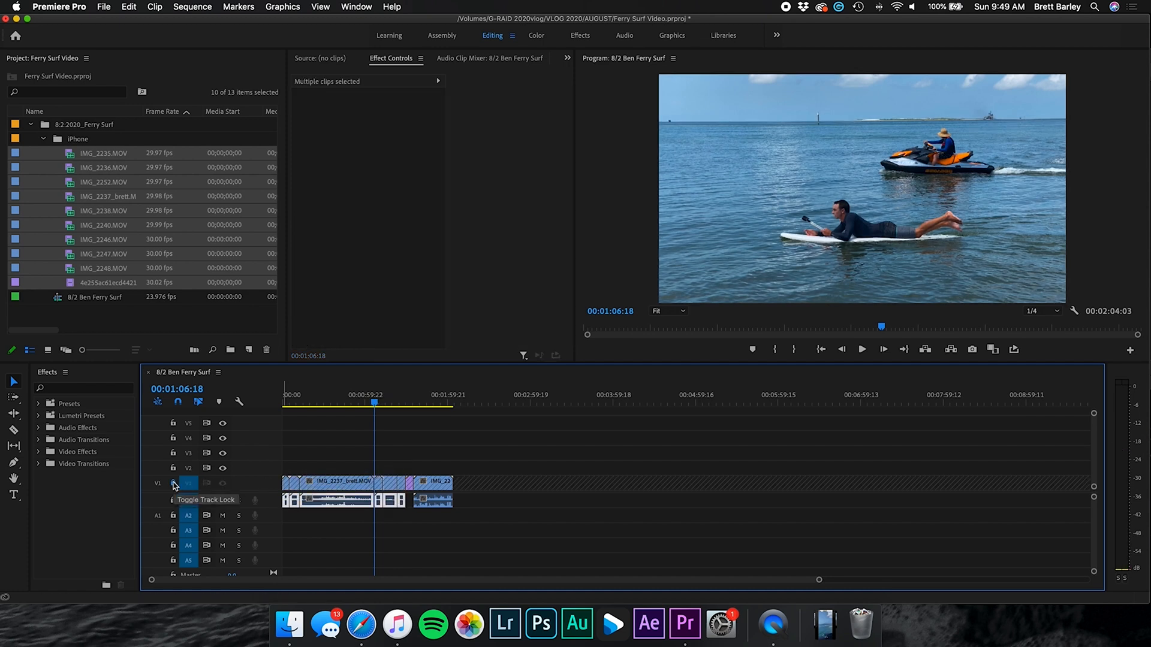
{"action": "key", "text": "Delete"}
{"action": "left_click", "coordinate": [174, 483]}
Play back the IMG_2237 clip to review the result
{"action": "left_click_drag", "start_coordinate": [330, 398], "coordinate": [355, 397]}
{"action": "key", "text": "space"}
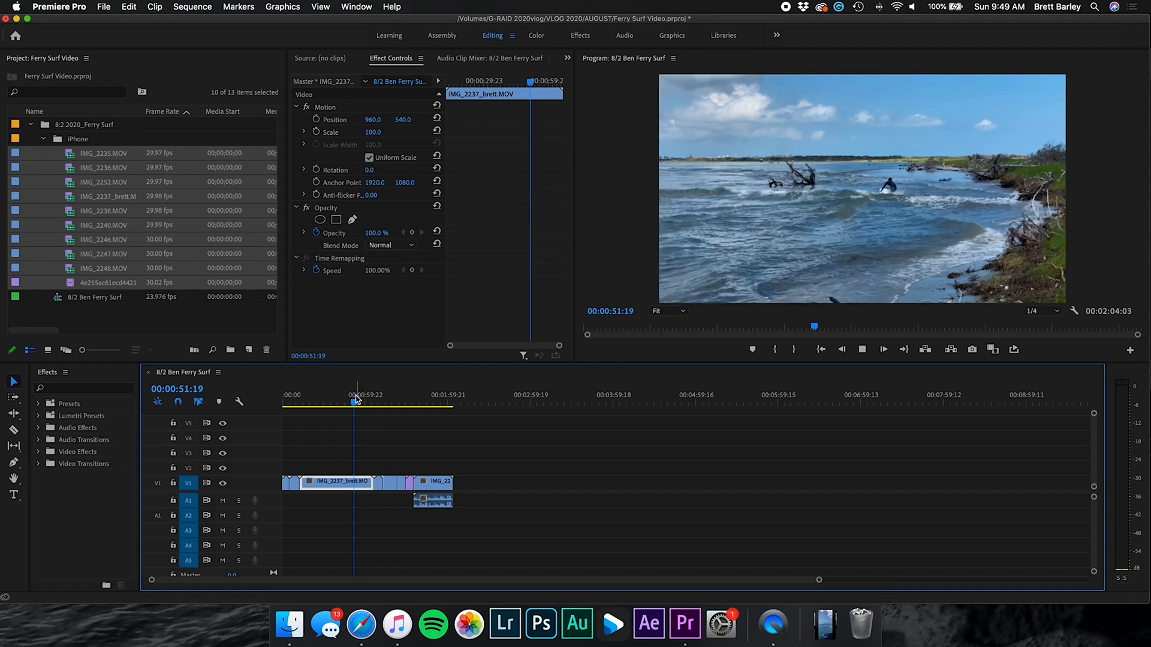
{"action": "key", "text": "space"}
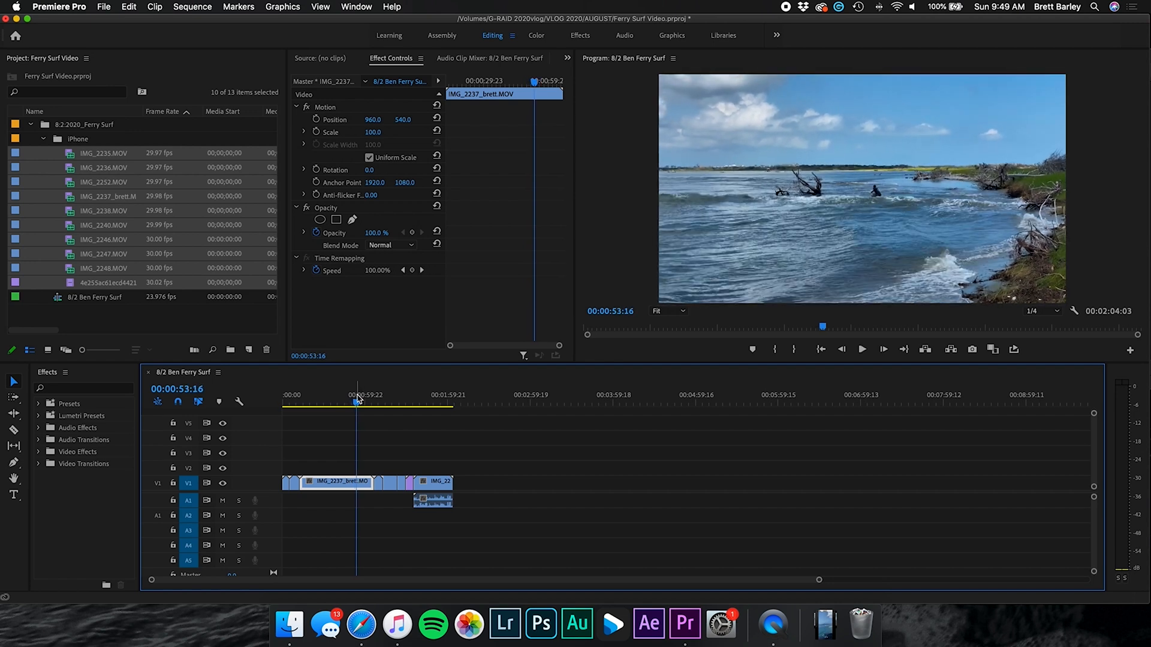
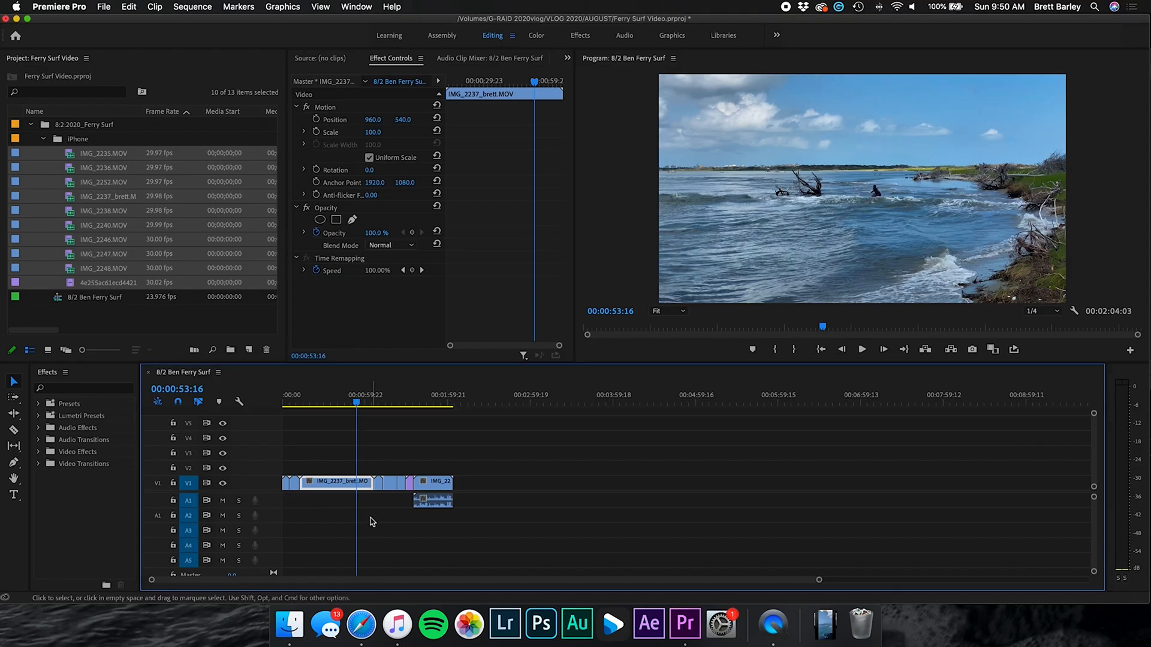
Place the Too Dark (Instrumental Version) song from the Music library onto audio track A2
{"action": "left_click", "coordinate": [395, 624]}
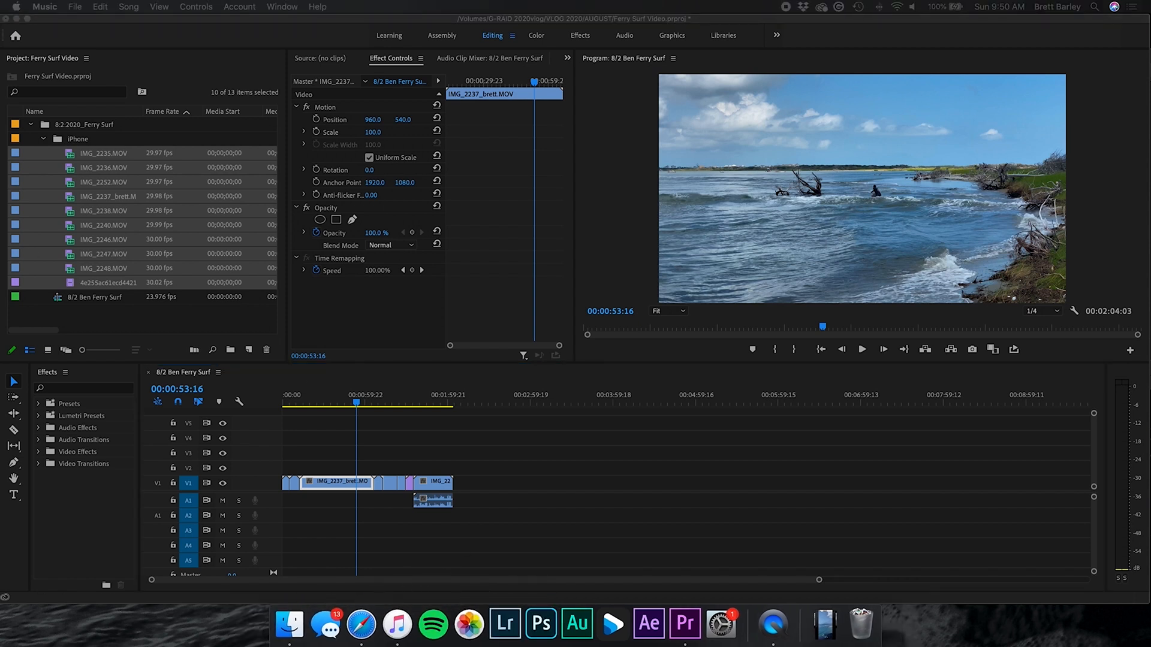
{"action": "left_click_drag", "start_coordinate": [6, 483], "coordinate": [281, 520]}
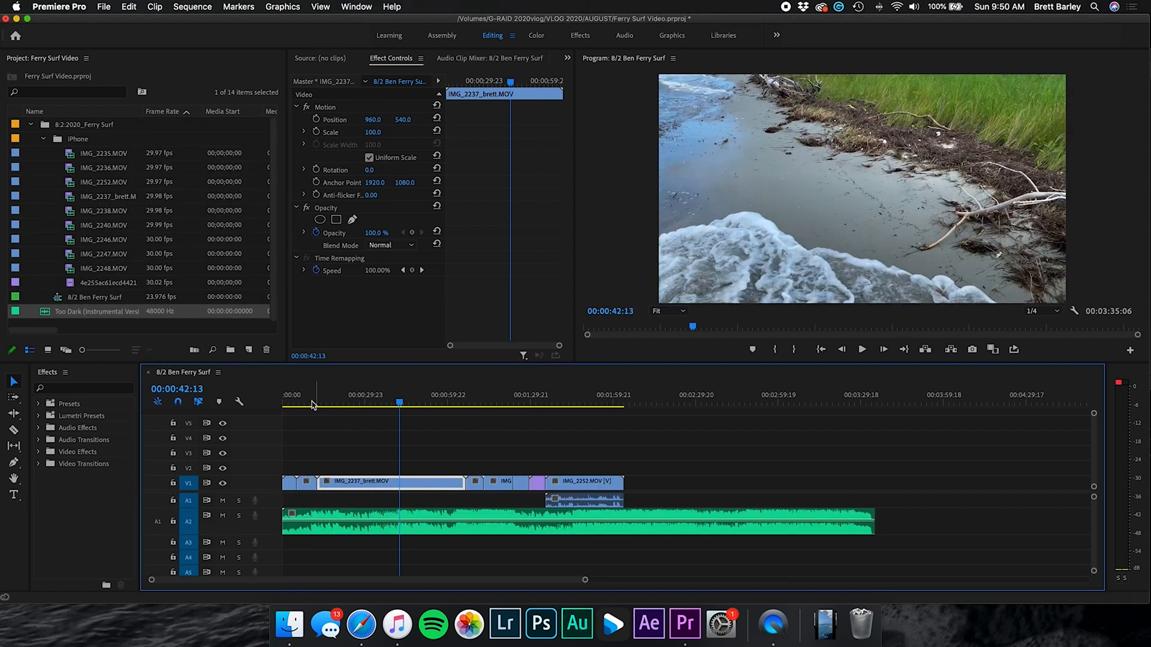
{"action": "left_click", "coordinate": [309, 401]}
{"action": "key", "text": "space"}
Play the music from the sequence start, around 53 seconds and past one minute
{"action": "left_click", "coordinate": [283, 401]}
{"action": "key", "text": "space"}
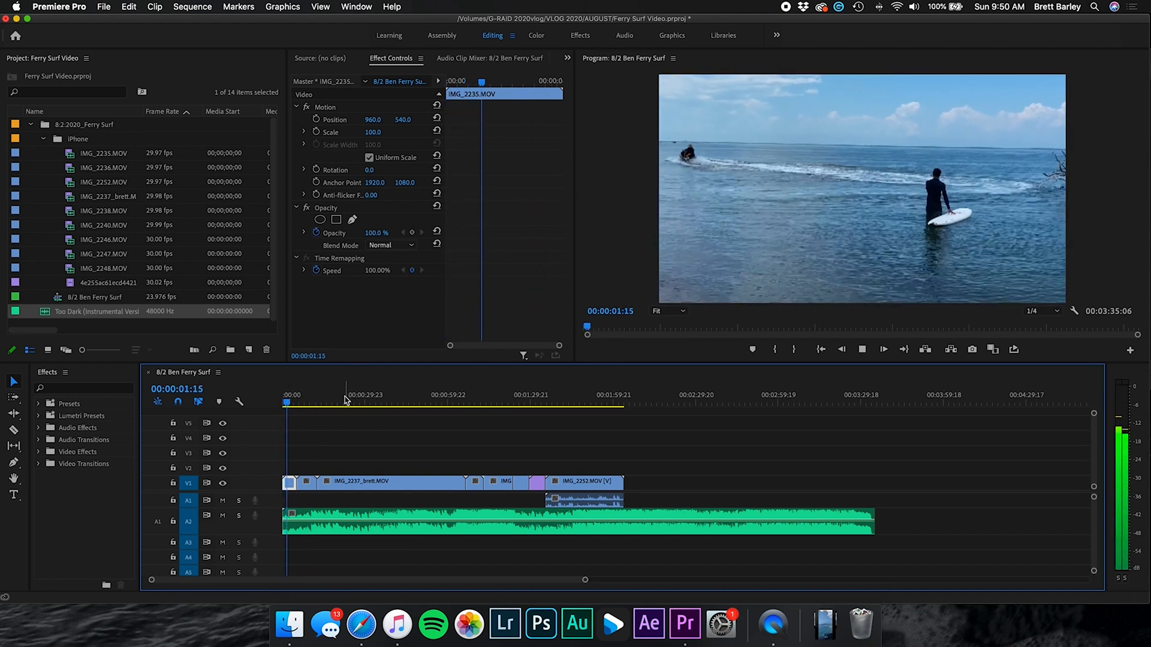
{"action": "left_click_drag", "start_coordinate": [344, 401], "coordinate": [372, 403]}
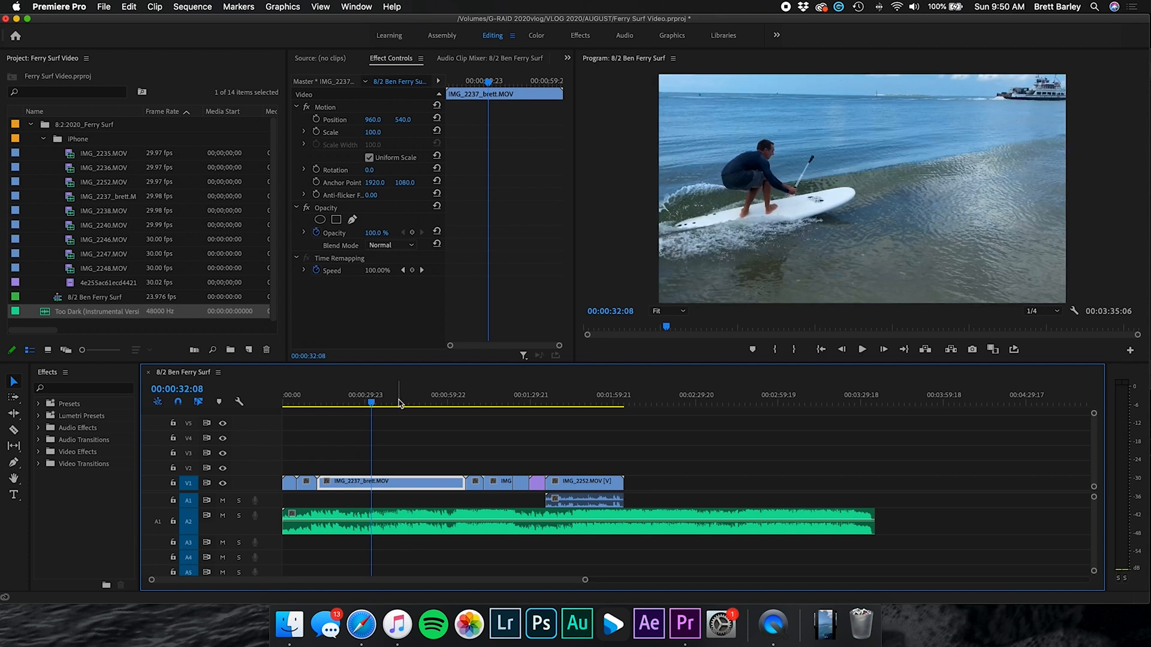
{"action": "left_click", "coordinate": [431, 401]}
{"action": "key", "text": "space"}
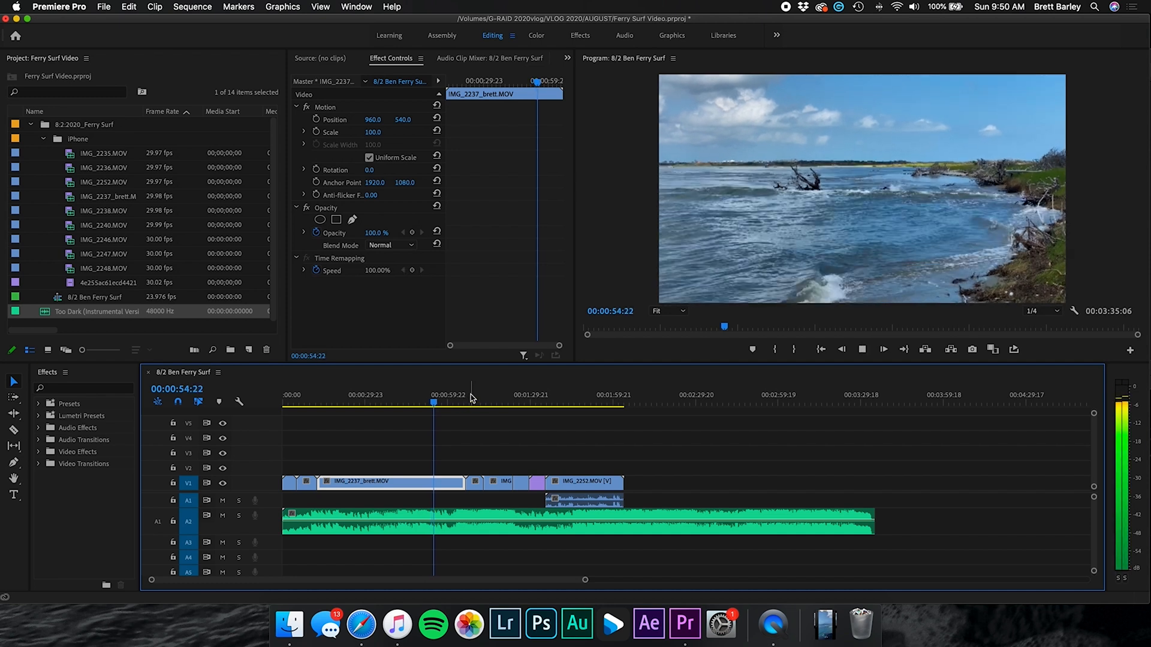
{"action": "left_click", "coordinate": [467, 401]}
{"action": "key", "text": "space"}
{"action": "left_click", "coordinate": [424, 400]}
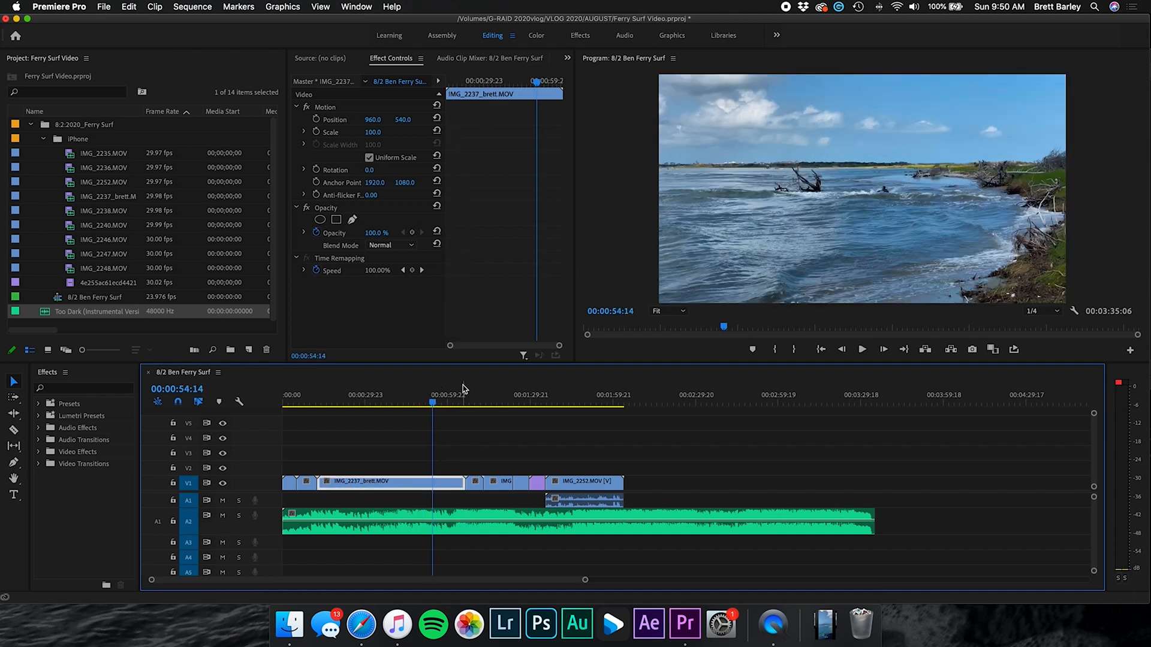
Zoom in with a taller audio track to find where the music should begin, around 54 seconds
{"action": "left_click_drag", "start_coordinate": [447, 386], "coordinate": [456, 386]}
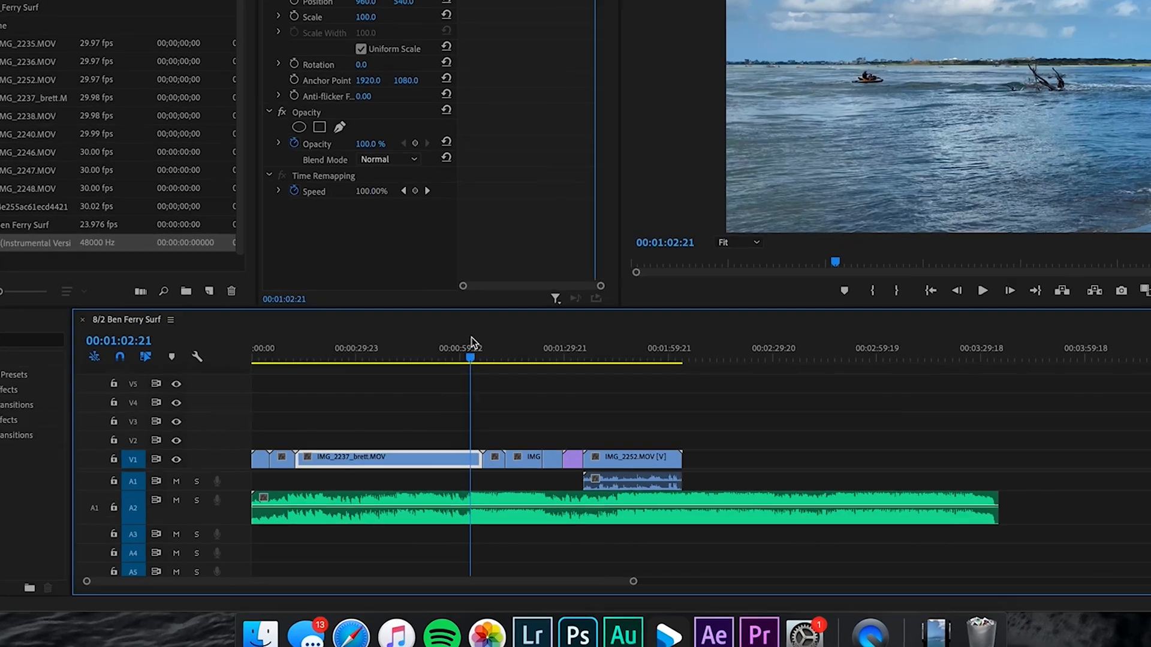
{"action": "key", "text": "space"}
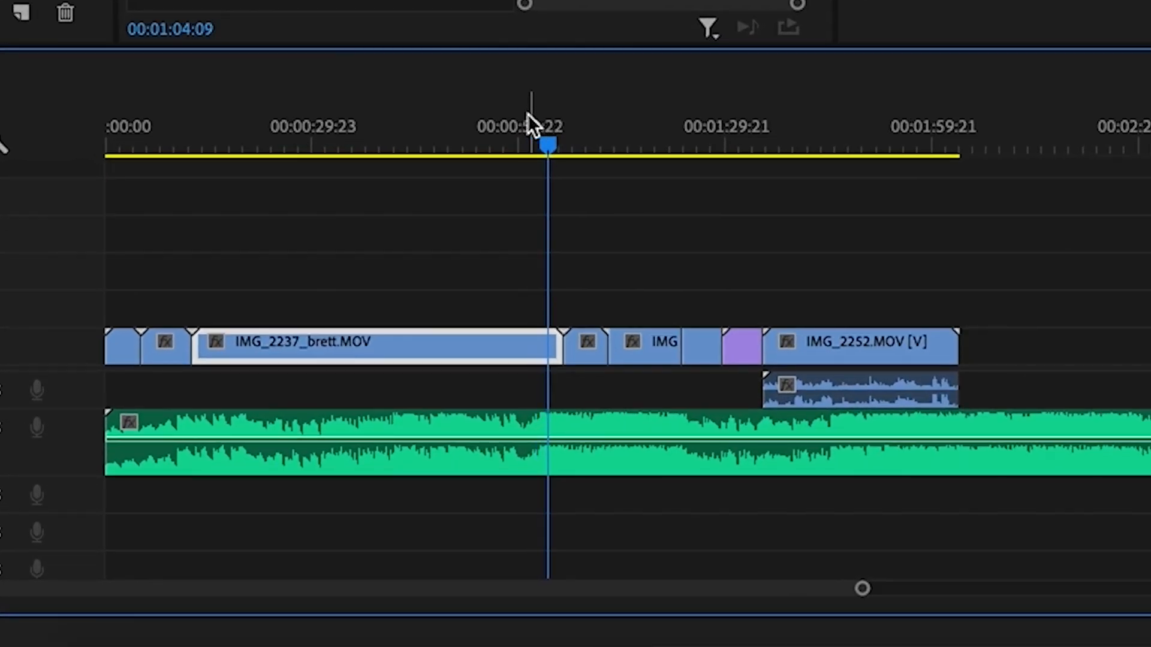
{"action": "left_click_drag", "start_coordinate": [511, 124], "coordinate": [501, 125]}
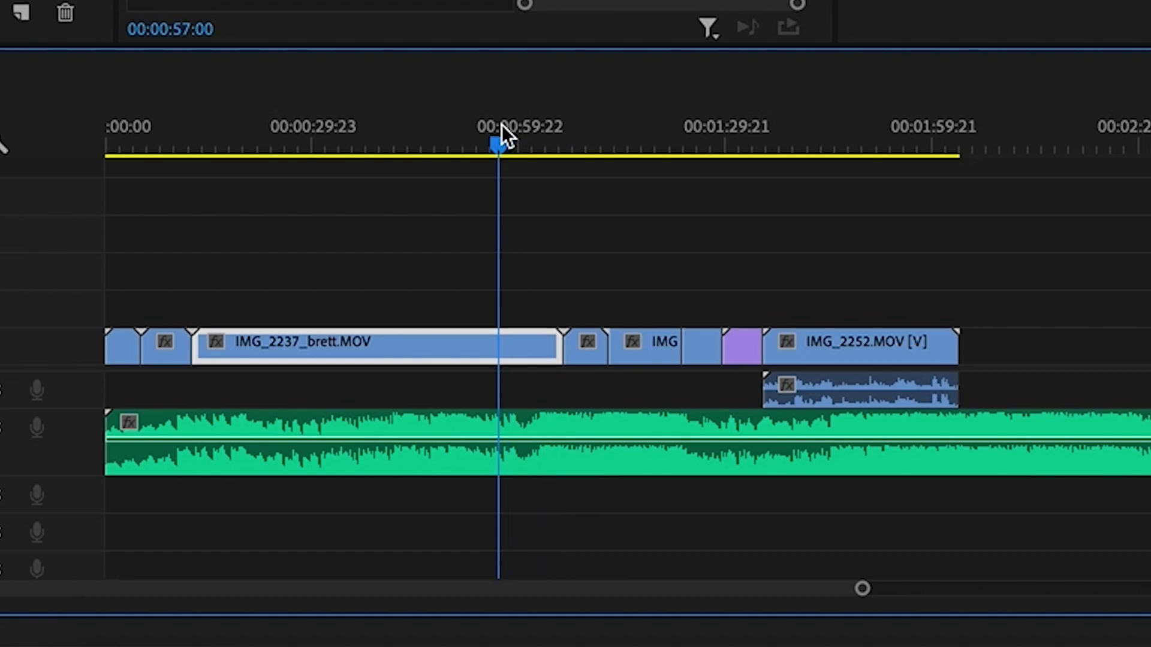
{"action": "key", "text": "equal"}
{"action": "key", "text": "equal"}
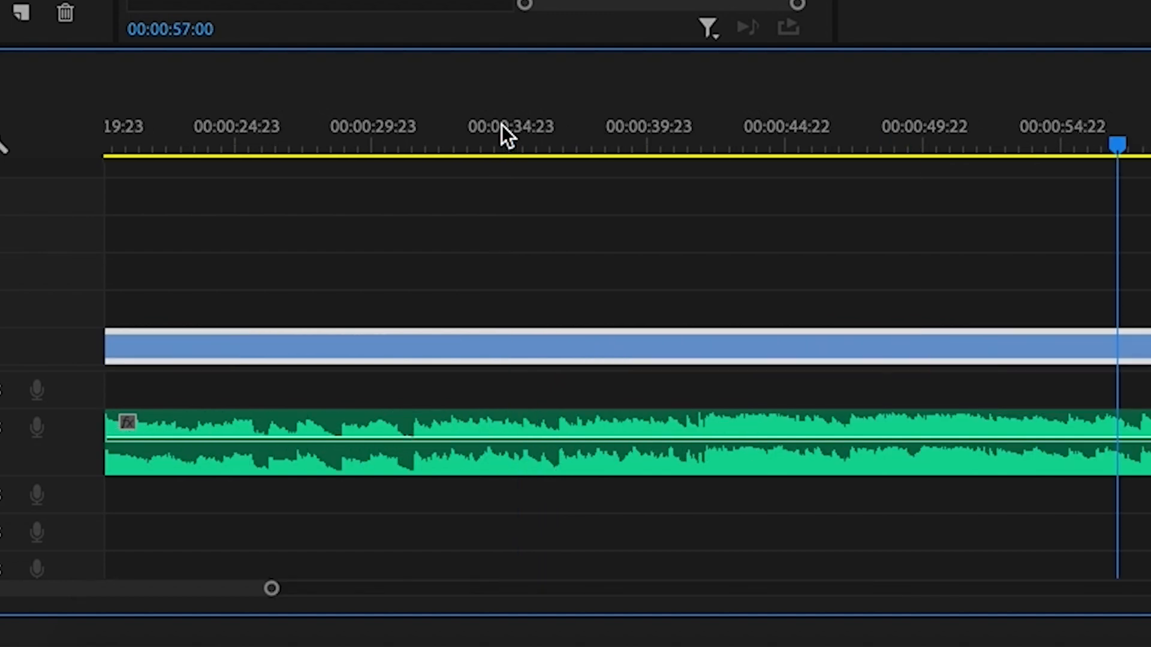
{"action": "key", "text": "equal"}
{"action": "key", "text": "alt+equal"}
{"action": "key", "text": "alt+equal"}
{"action": "key", "text": "alt+equal"}
{"action": "key", "text": "alt+equal"}
{"action": "key", "text": "alt+equal"}
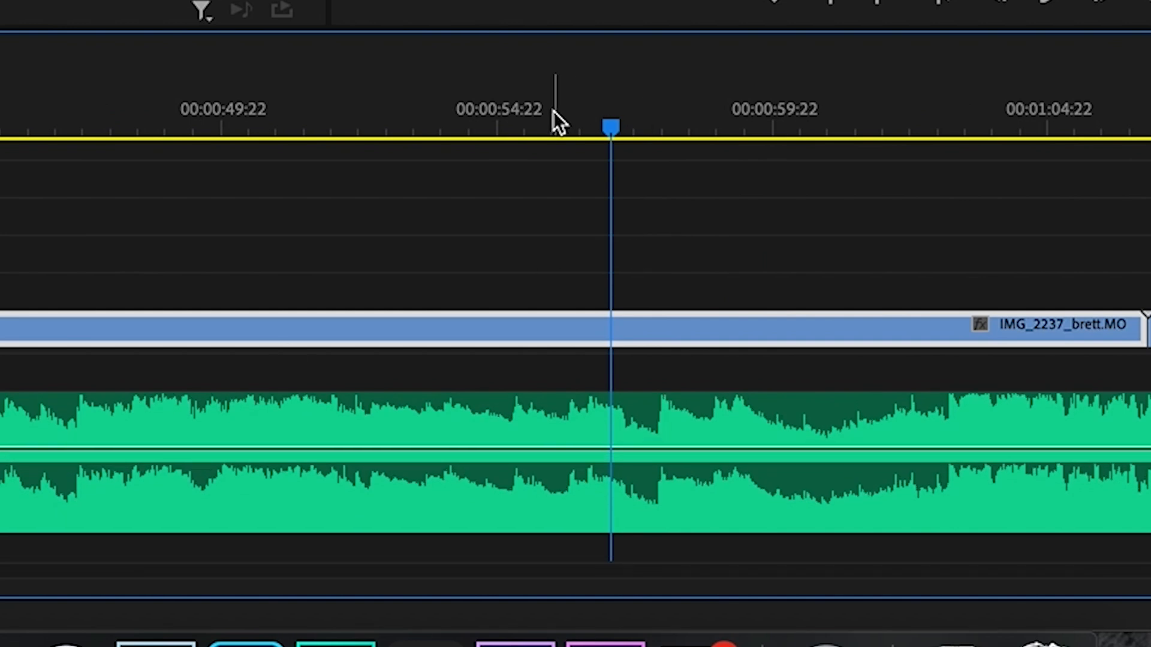
{"action": "left_click_drag", "start_coordinate": [553, 114], "coordinate": [510, 121]}
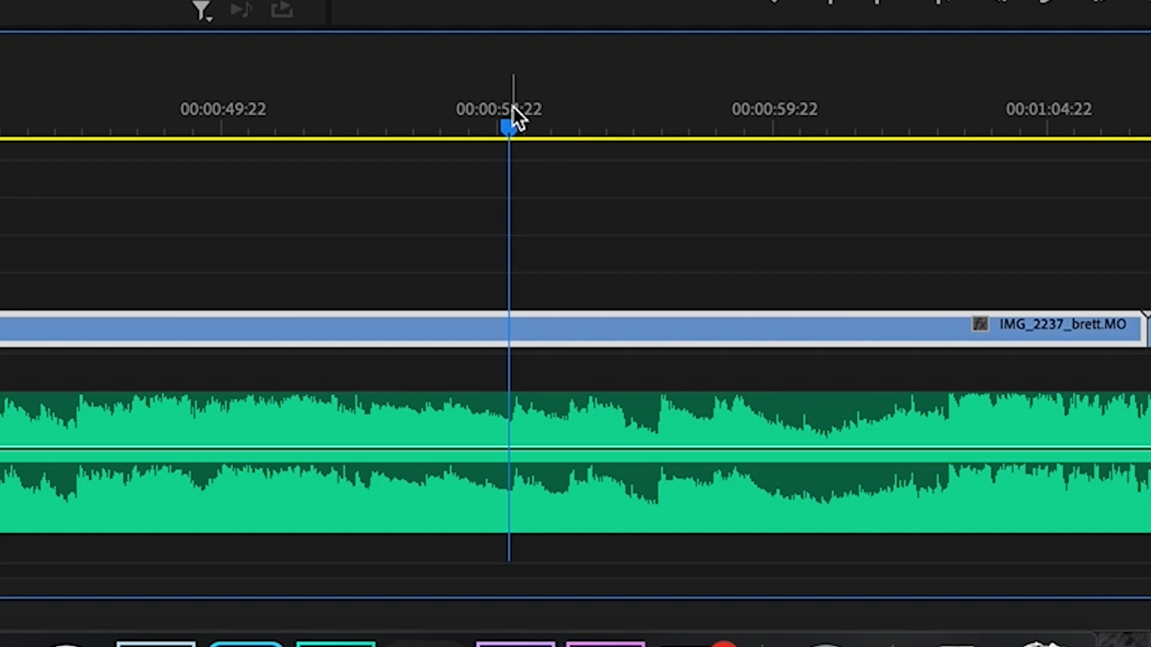
{"action": "left_click", "coordinate": [70, 104]}
{"action": "key", "text": "space"}
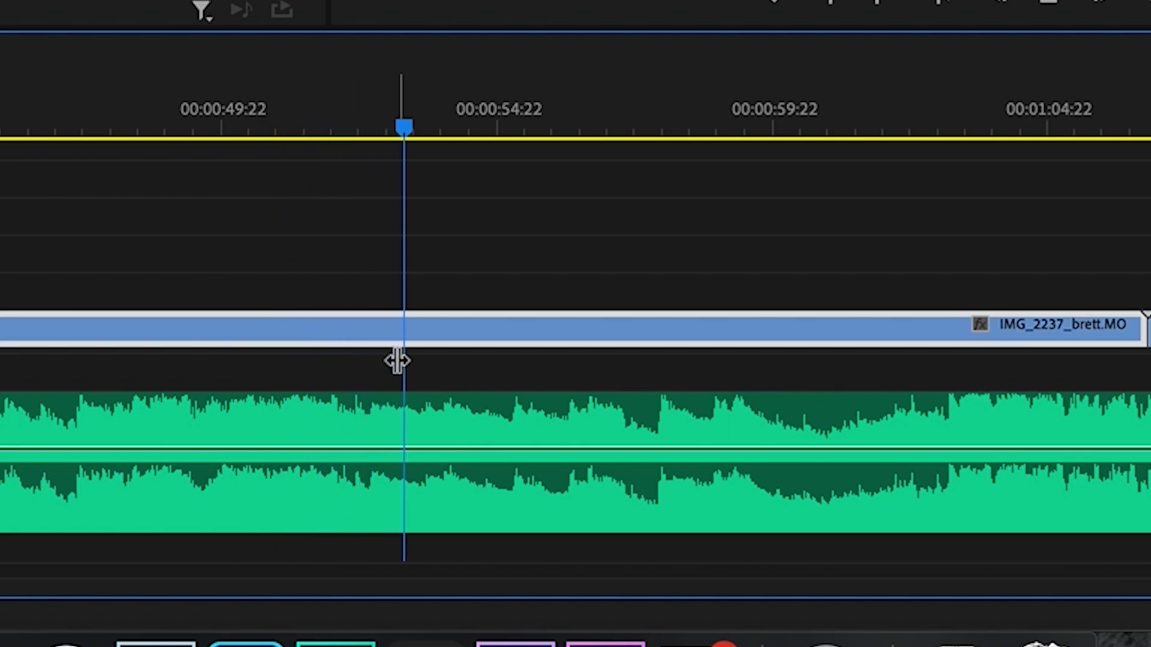
{"action": "key", "text": "space"}
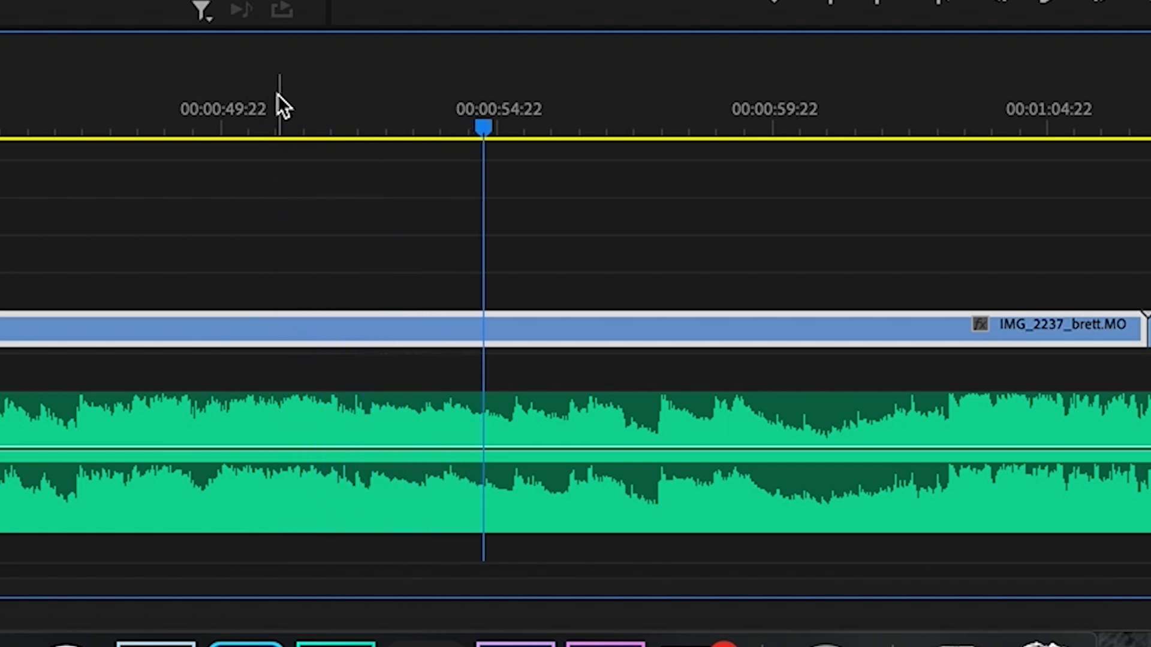
{"action": "left_click", "coordinate": [182, 91]}
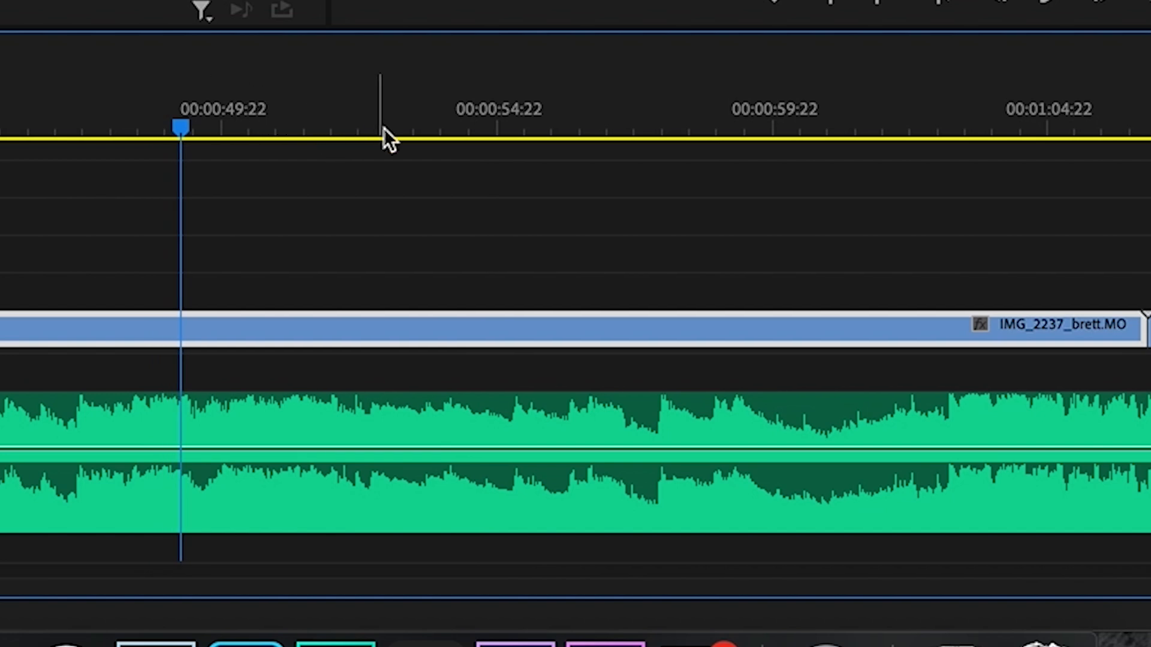
{"action": "left_click_drag", "start_coordinate": [301, 120], "coordinate": [366, 136]}
{"action": "left_click_drag", "start_coordinate": [358, 95], "coordinate": [339, 110]}
Cut the music at the playhead, delete its opening section and play from the new start
{"action": "left_click", "coordinate": [368, 427]}
{"action": "key", "text": "v"}
{"action": "left_click", "coordinate": [295, 424]}
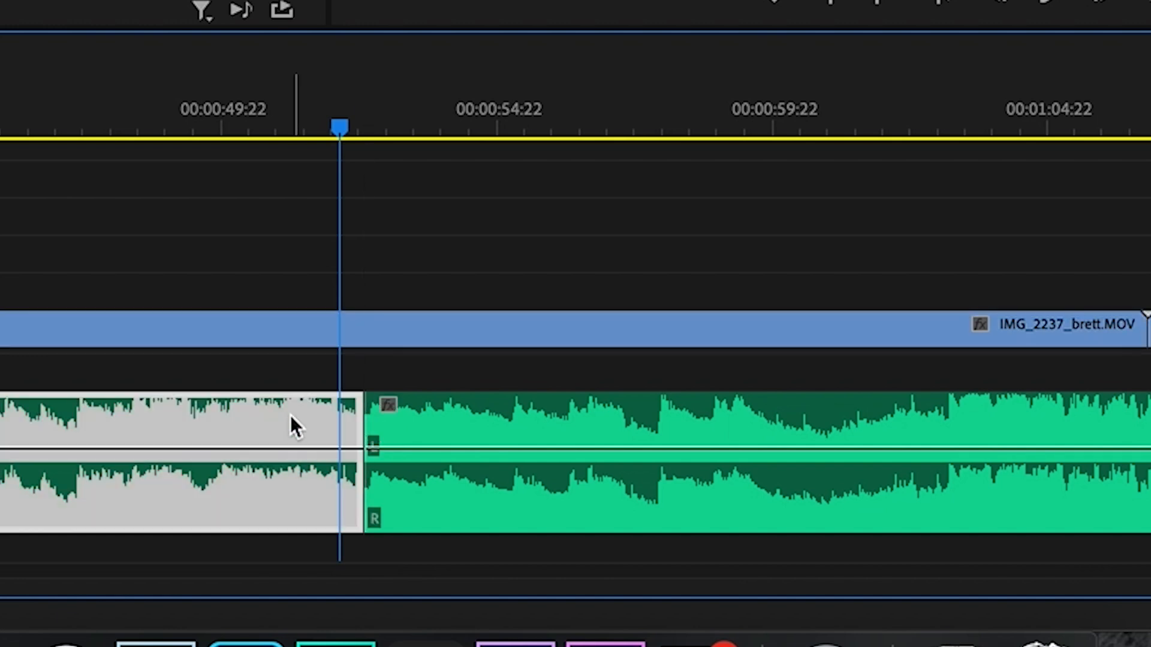
{"action": "key", "text": "Delete"}
{"action": "left_click", "coordinate": [374, 104]}
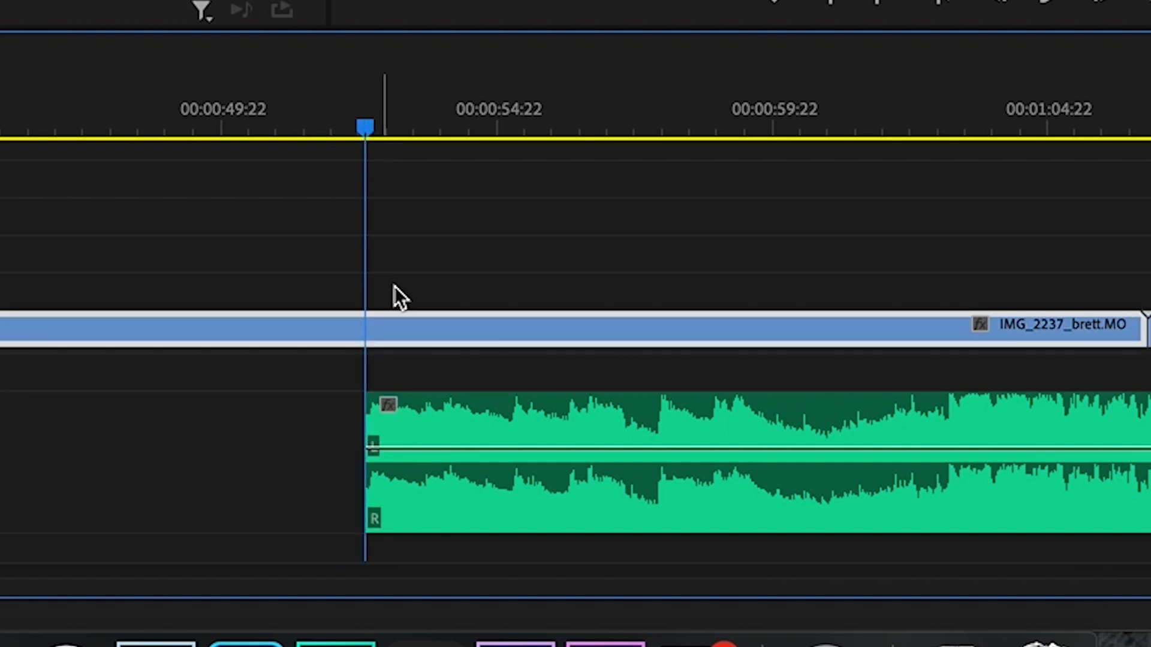
{"action": "key", "text": "space"}
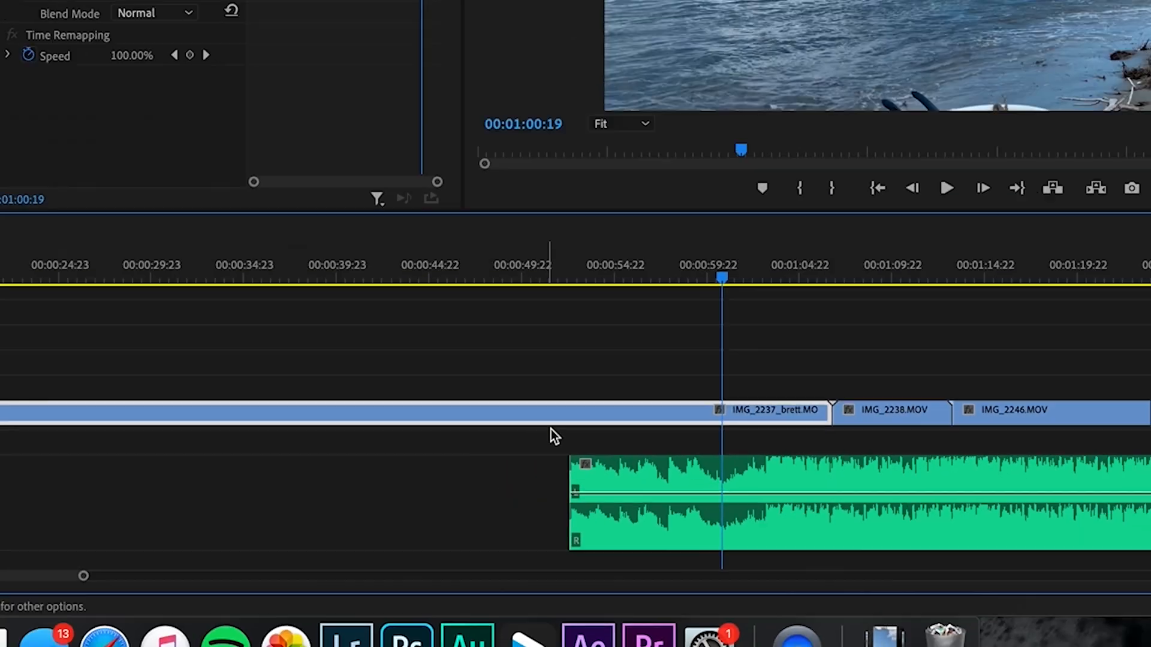
{"action": "key", "text": "minus"}
{"action": "key", "text": "minus"}
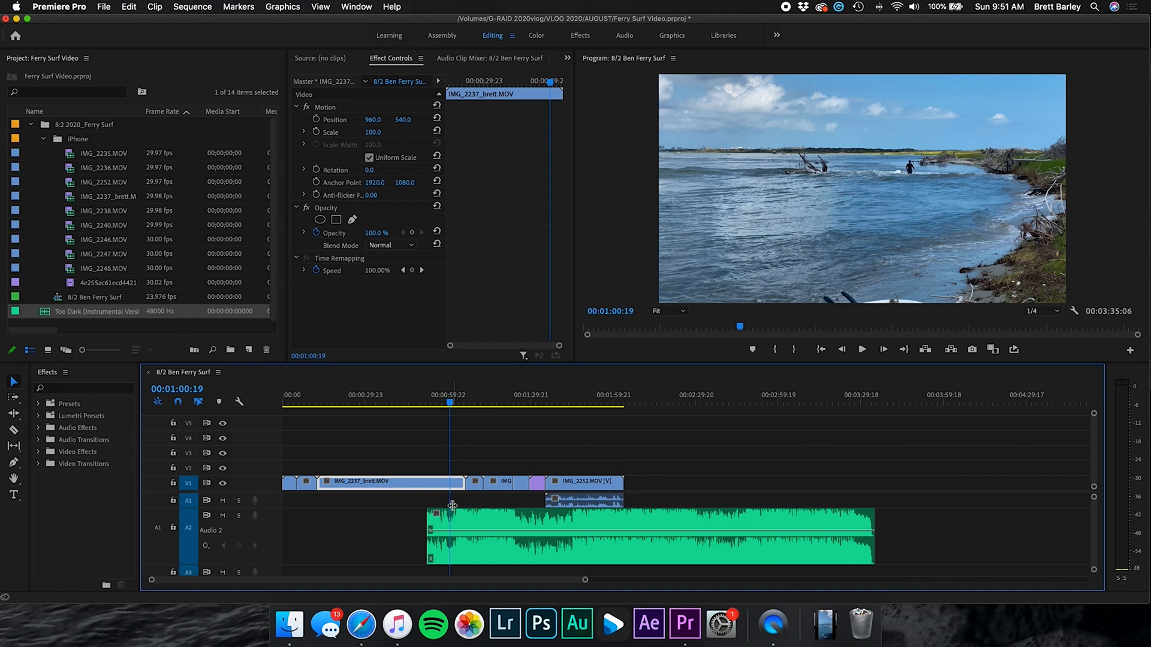
Move the trimmed music clip to 00:00:00:00 and play the opening frames zoomed in
{"action": "left_click_drag", "start_coordinate": [468, 521], "coordinate": [324, 519]}
{"action": "left_click", "coordinate": [293, 398]}
{"action": "left_click_drag", "start_coordinate": [292, 397], "coordinate": [278, 397]}
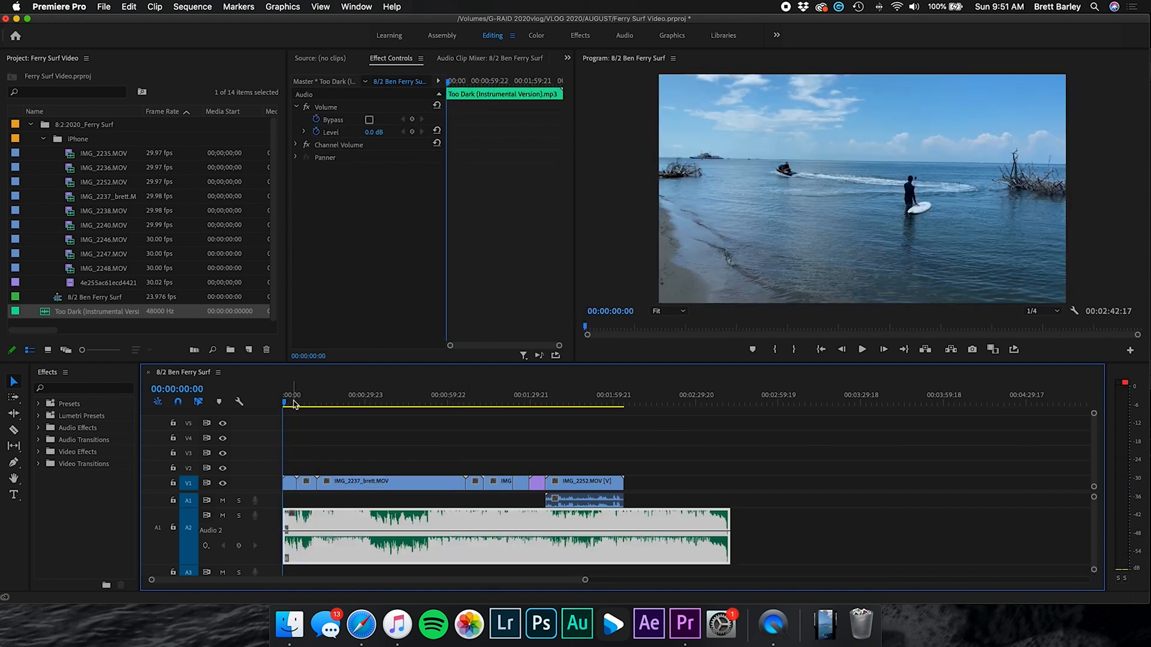
{"action": "key", "text": "equal"}
{"action": "key", "text": "equal"}
{"action": "key", "text": "equal"}
{"action": "key", "text": "equal"}
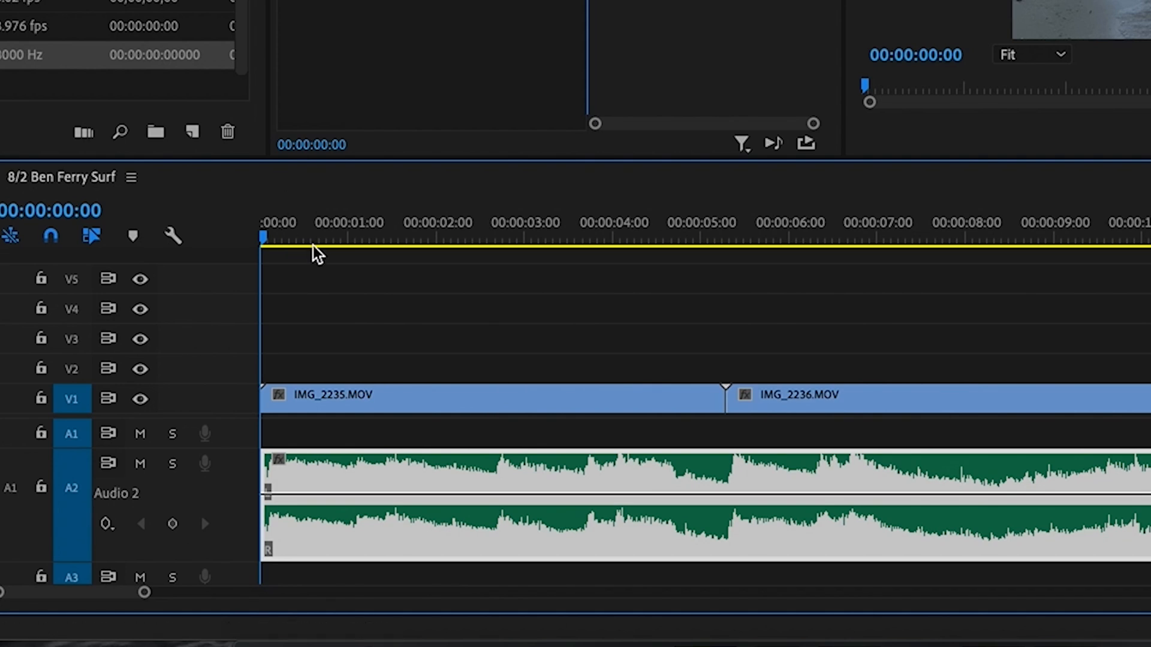
{"action": "key", "text": "equal"}
{"action": "left_click", "coordinate": [289, 237]}
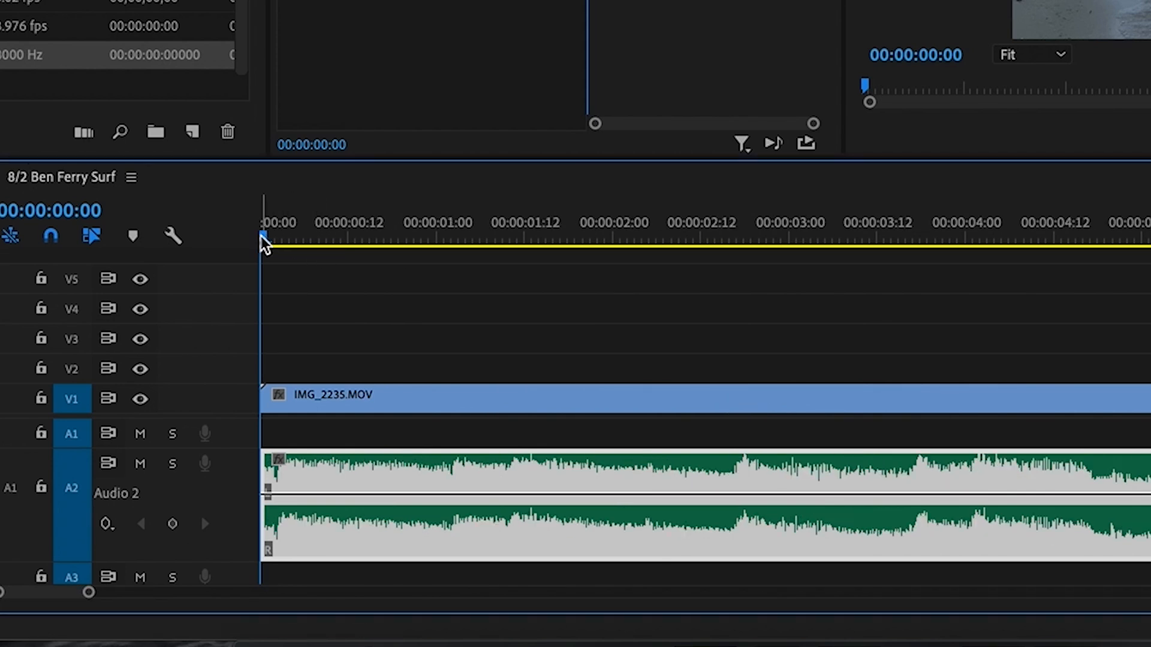
{"action": "key", "text": "space"}
{"action": "key", "text": "space"}
Try a silent starting volume keyframe on the music, then undo it
{"action": "left_click", "coordinate": [281, 494], "text": "super"}
{"action": "left_click_drag", "start_coordinate": [265, 496], "coordinate": [262, 553]}
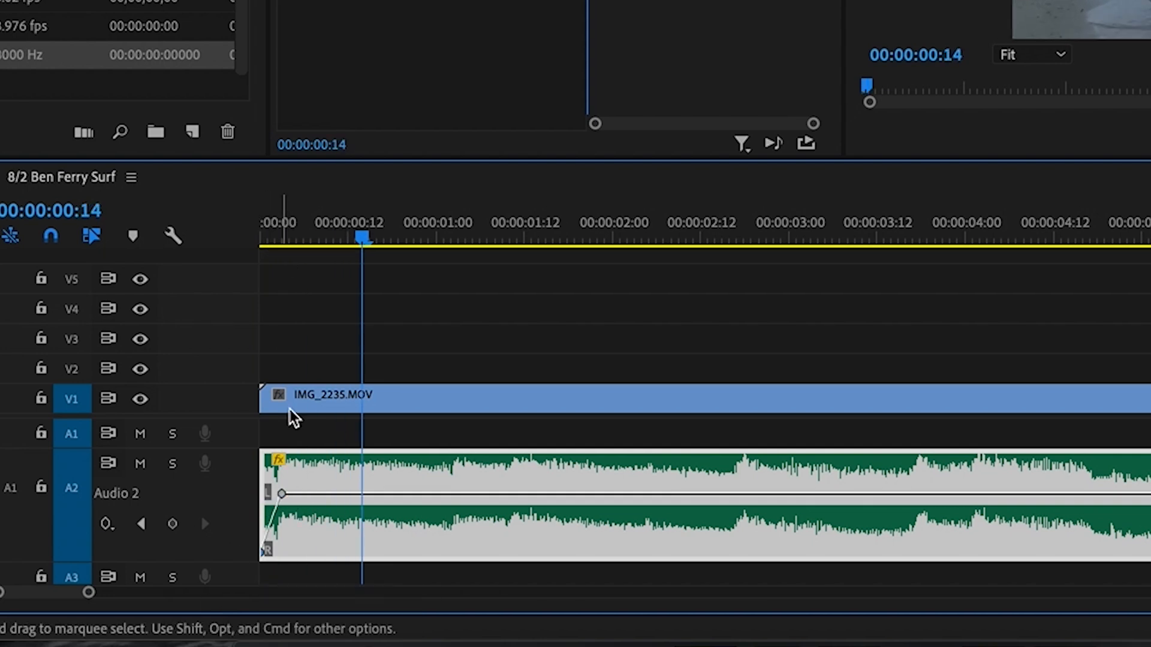
{"action": "left_click_drag", "start_coordinate": [290, 229], "coordinate": [260, 234]}
{"action": "key", "text": "super+z"}
{"action": "key", "text": "super+z"}
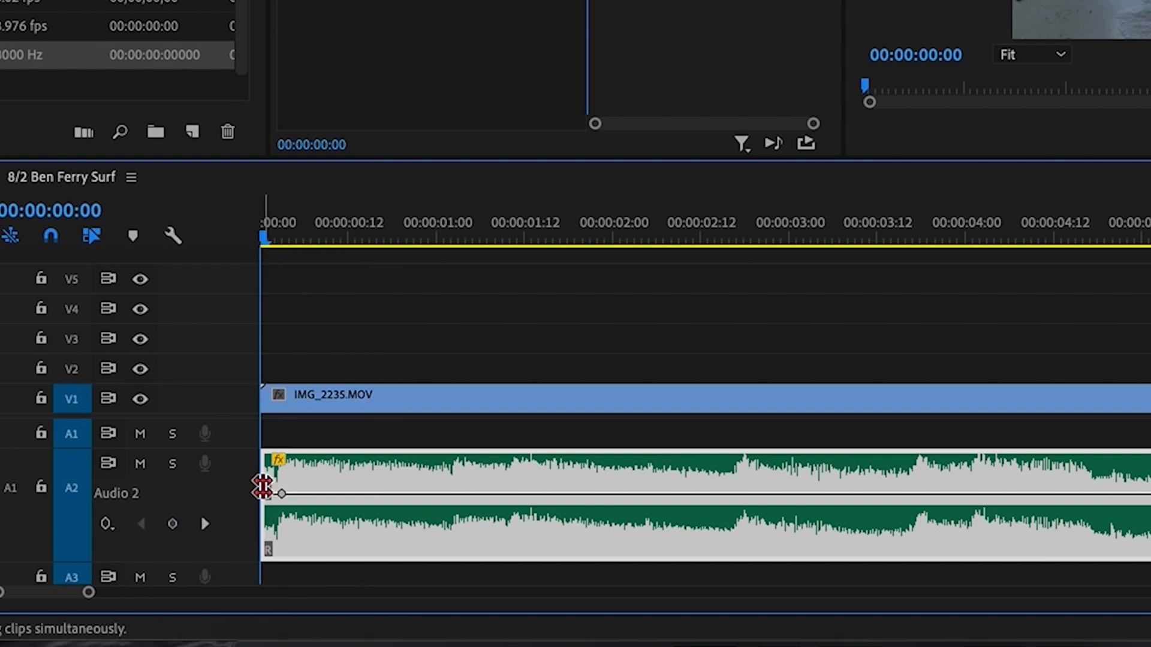
{"action": "key", "text": "super+z"}
Apply the default Constant Power fade-in to the music start and preview it
{"action": "right_click", "coordinate": [273, 473]}
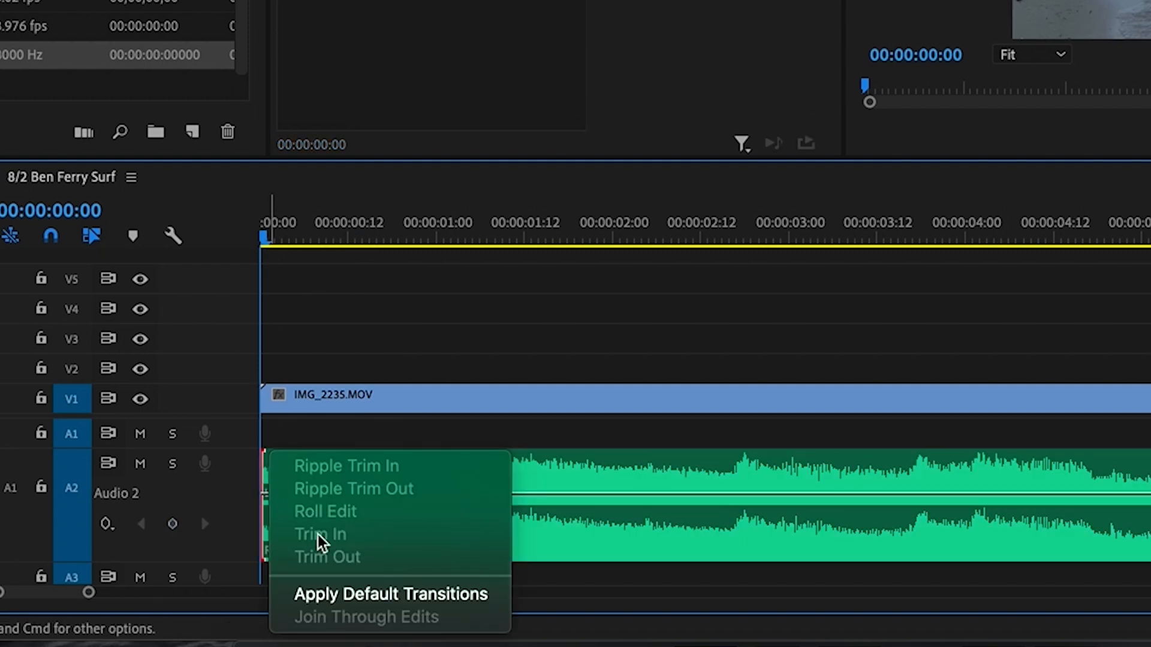
{"action": "left_click", "coordinate": [348, 606]}
{"action": "key", "text": "space"}
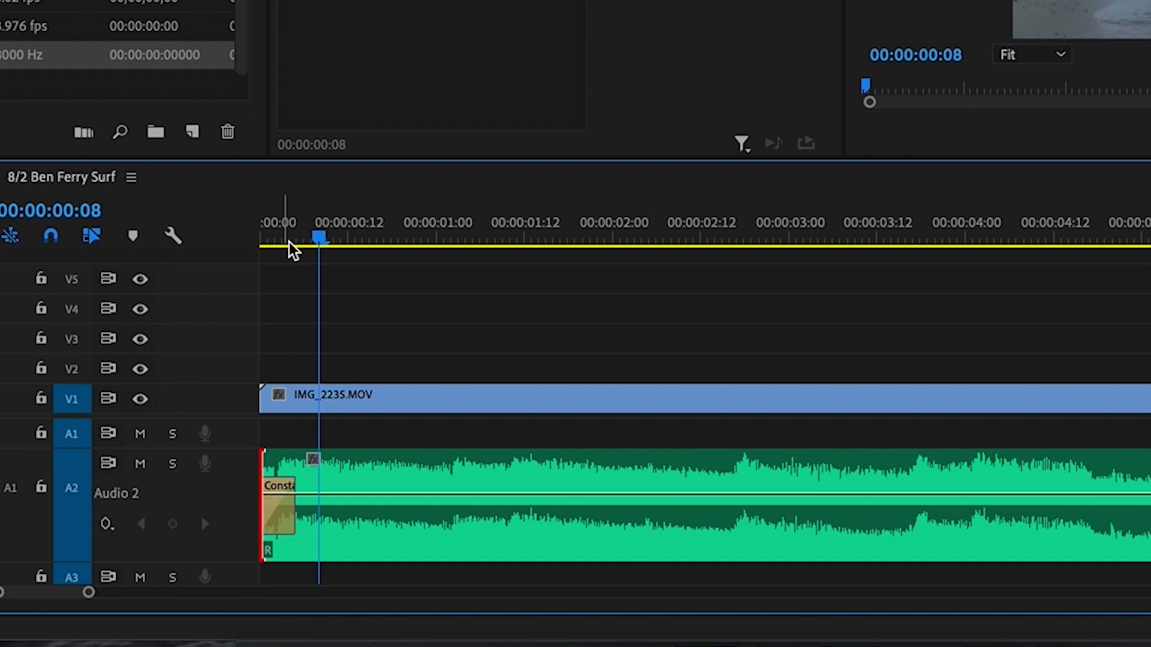
{"action": "left_click", "coordinate": [273, 233]}
{"action": "left_click", "coordinate": [264, 233]}
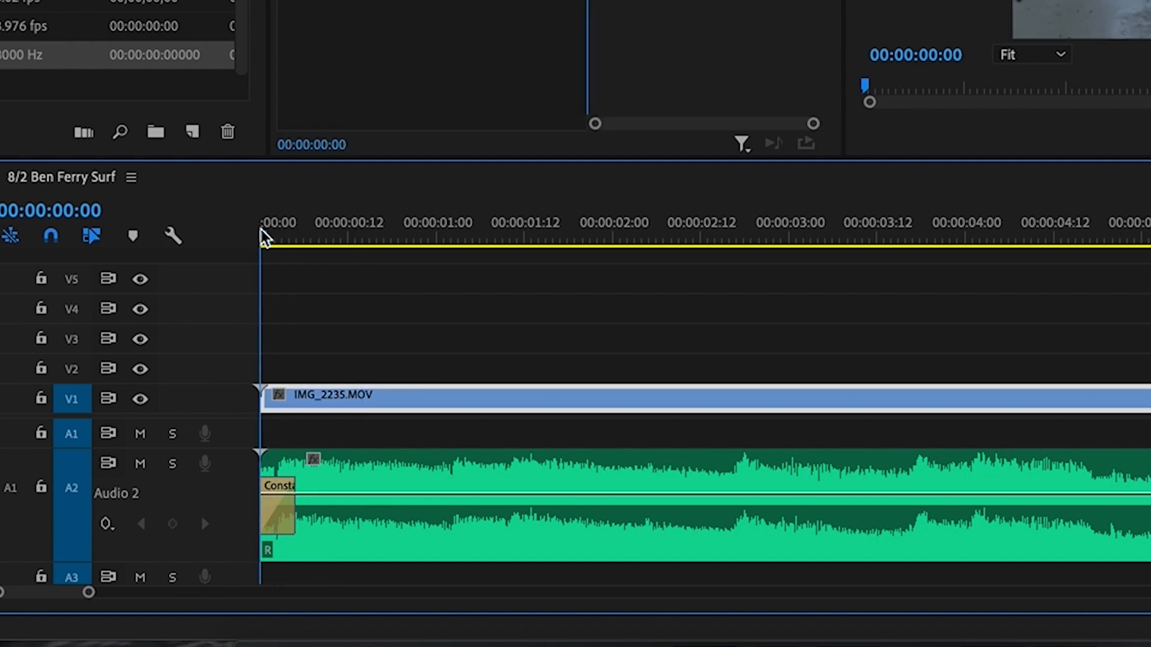
{"action": "left_click", "coordinate": [291, 495], "text": "super"}
{"action": "key", "text": "space"}
{"action": "key", "text": "space"}
{"action": "left_click_drag", "start_coordinate": [409, 236], "coordinate": [263, 247]}
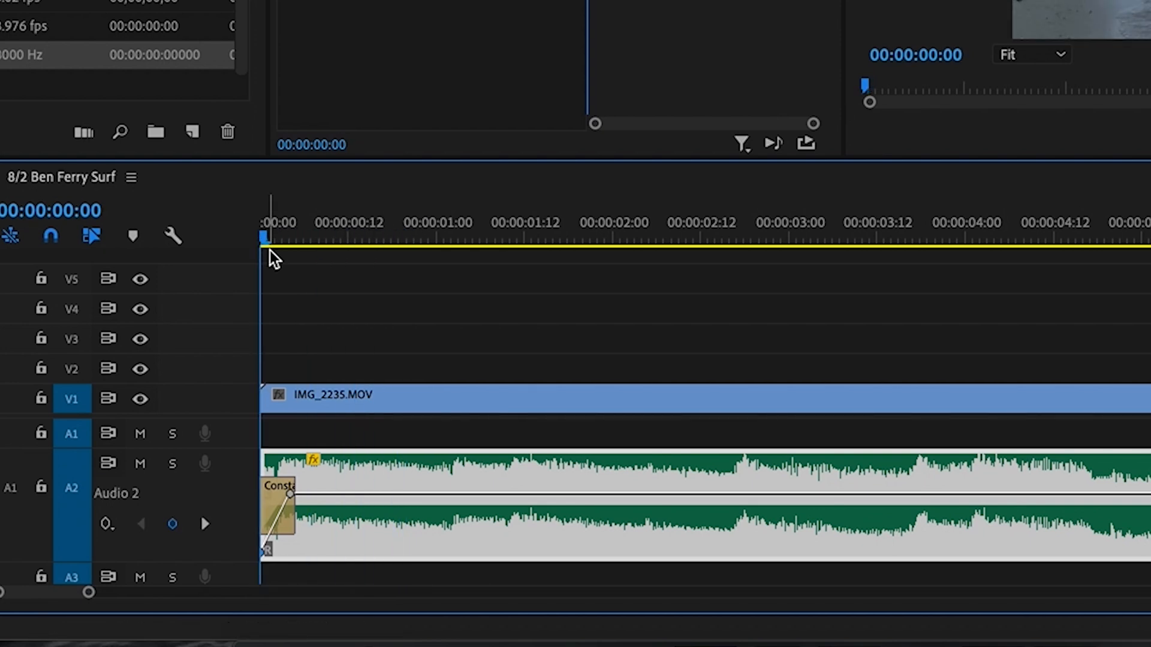
{"action": "double_click", "coordinate": [218, 401]}
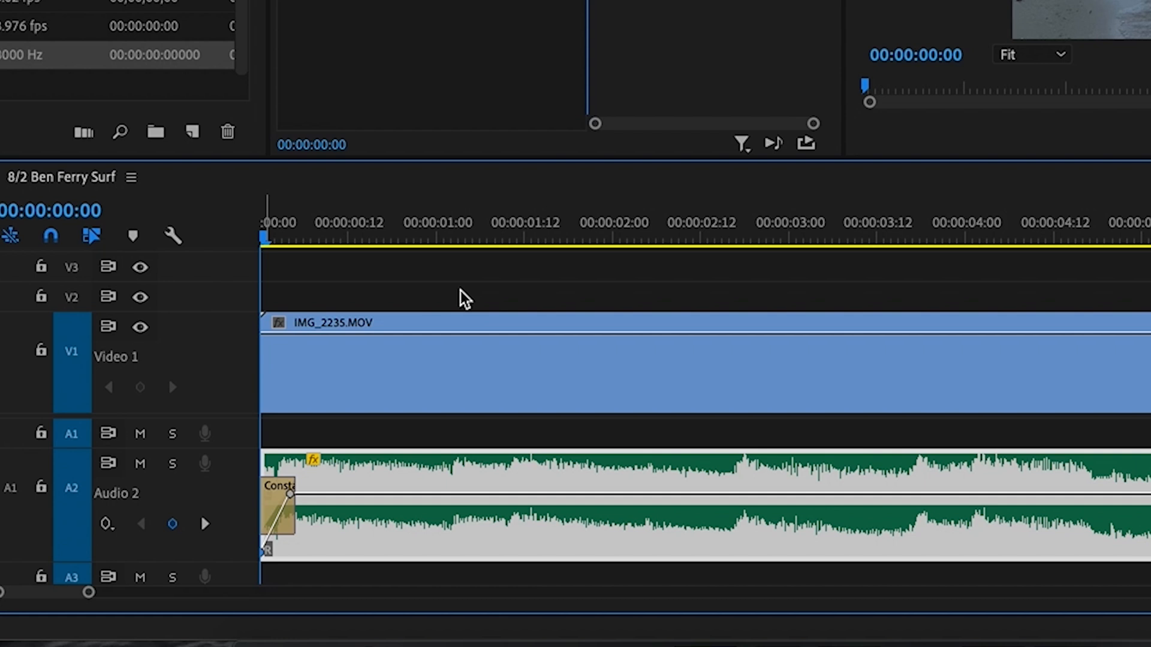
Play the sequence around ten seconds and from the beginning to review IMG_2235
{"action": "key", "text": "minus"}
{"action": "key", "text": "minus"}
{"action": "key", "text": "minus"}
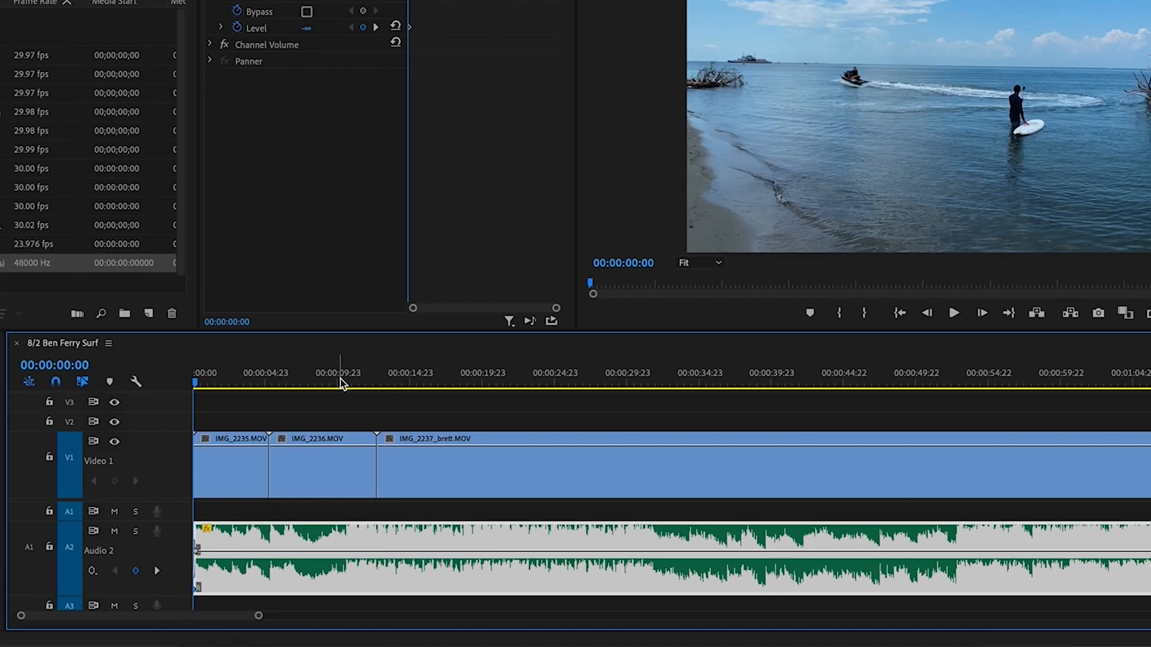
{"action": "left_click", "coordinate": [486, 237]}
{"action": "key", "text": "space"}
{"action": "left_click", "coordinate": [312, 413]}
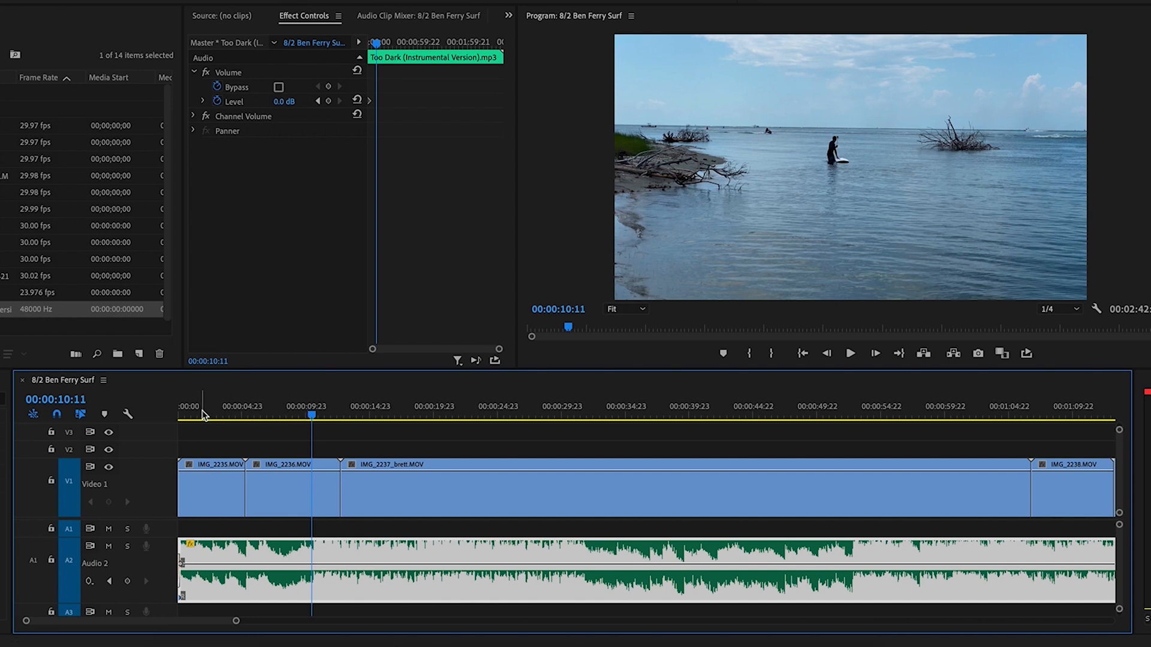
{"action": "left_click", "coordinate": [180, 416]}
{"action": "key", "text": "space"}
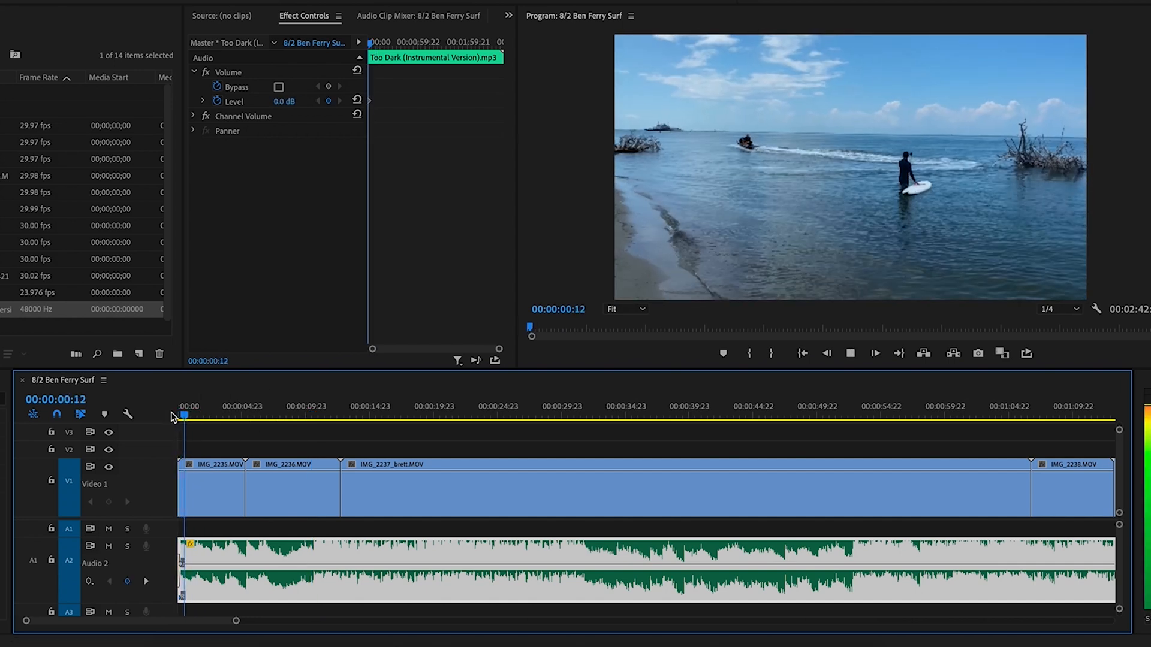
Cut IMG_2235 at 00:00:01:16 and slide the later part over its opening
{"action": "left_click", "coordinate": [199, 415]}
{"action": "mouse_move", "coordinate": [200, 415]}
{"action": "left_mouse_down"}
{"action": "mouse_move", "coordinate": [181, 416]}
{"action": "mouse_move", "coordinate": [200, 415]}
{"action": "left_mouse_up"}
{"action": "key", "text": "super+k"}
{"action": "left_click_drag", "start_coordinate": [225, 500], "coordinate": [203, 502]}
{"action": "left_click_drag", "start_coordinate": [200, 413], "coordinate": [180, 415]}
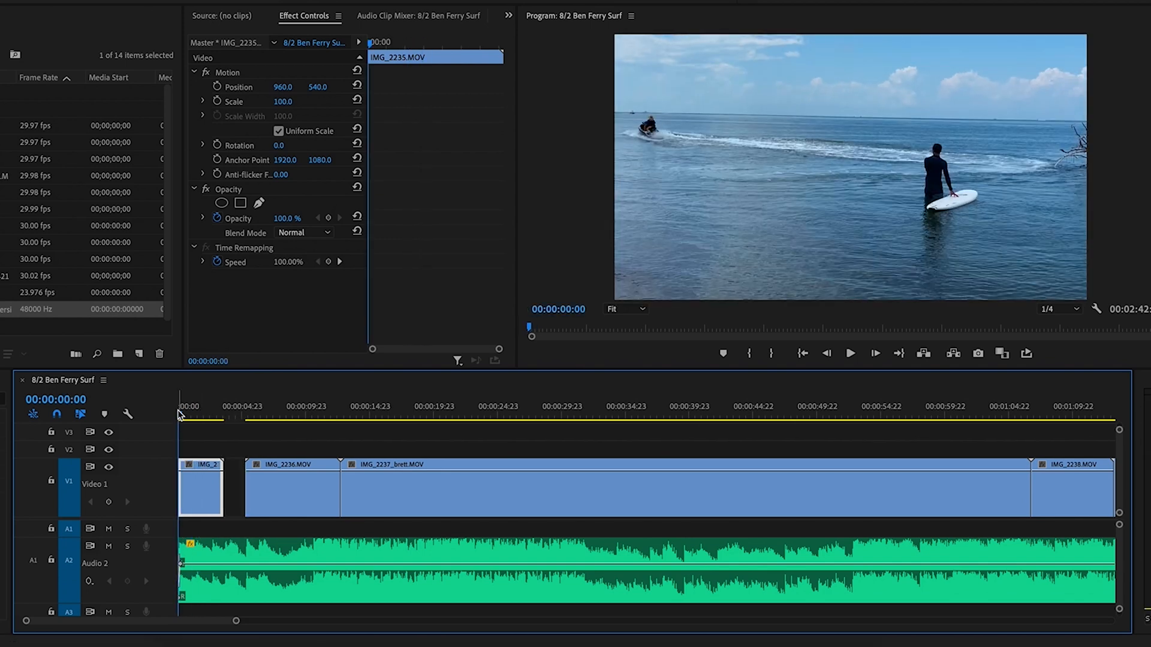
Add two opacity keyframes to IMG_2235 with the first at 0% for a fade-in
{"action": "key", "text": "equal"}
{"action": "key", "text": "equal"}
{"action": "key", "text": "equal"}
{"action": "left_click", "coordinate": [192, 472], "text": "super"}
{"action": "left_click", "coordinate": [180, 472], "text": "super"}
{"action": "left_click_drag", "start_coordinate": [180, 472], "coordinate": [181, 514]}
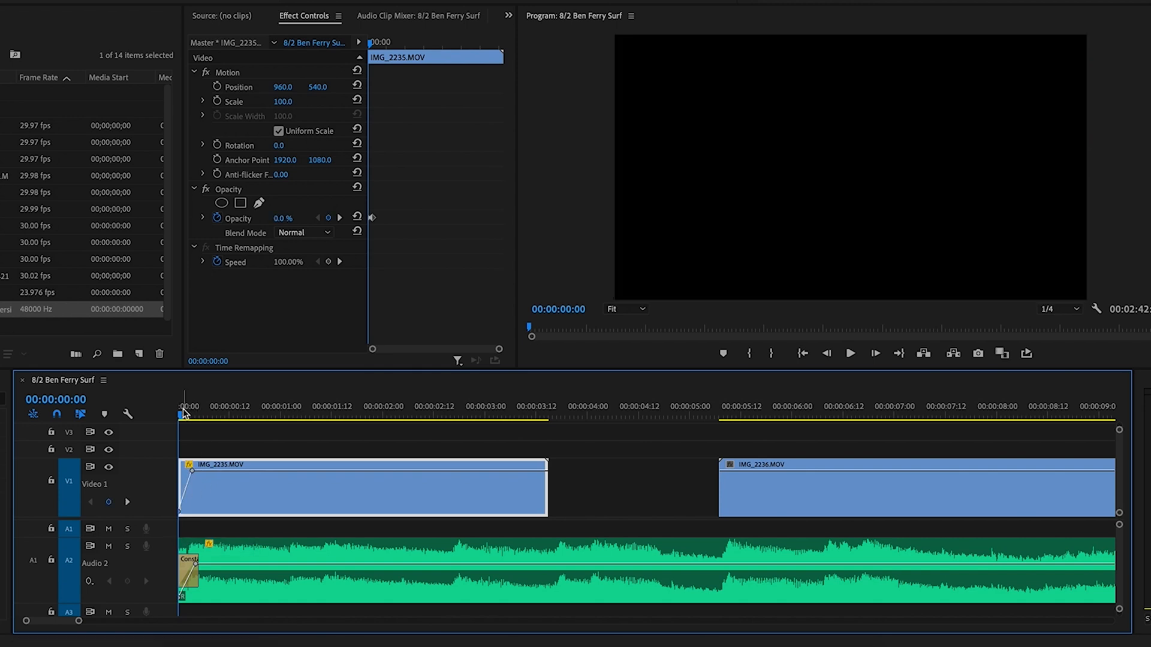
{"action": "key", "text": "space"}
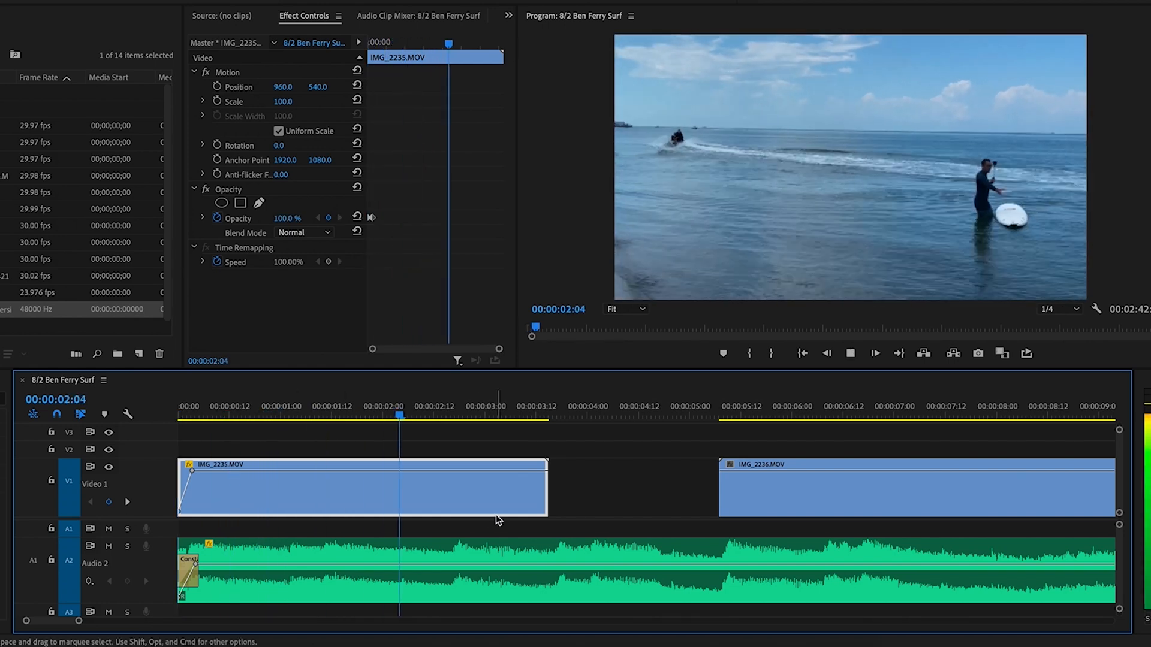
{"action": "key", "text": "space"}
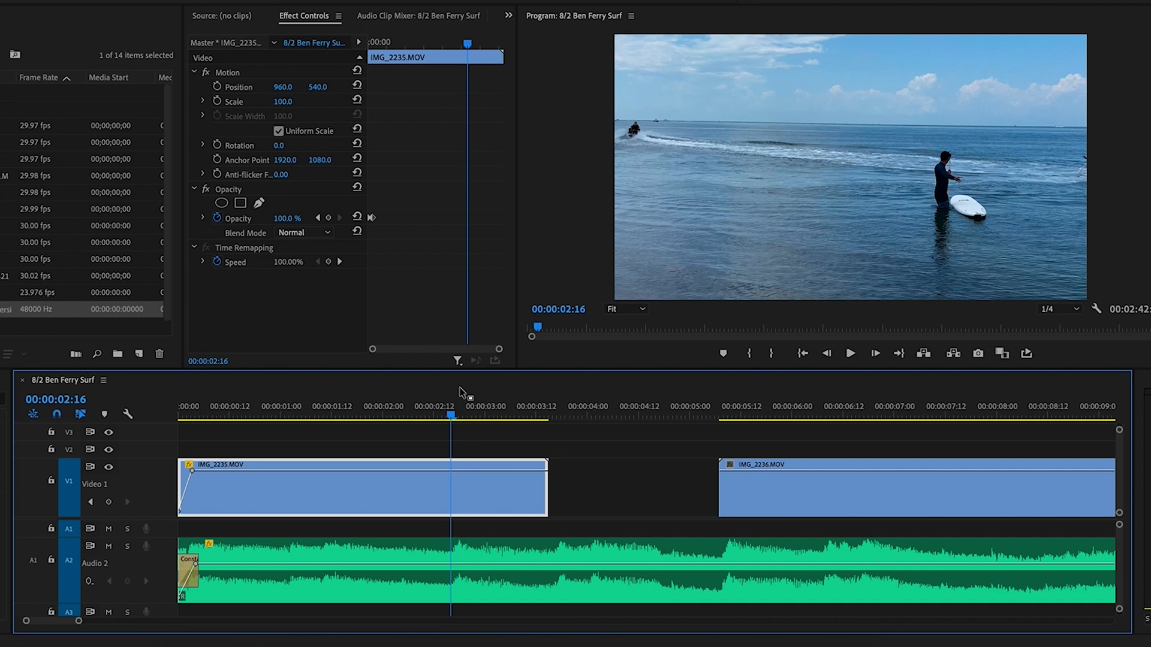
Step frame by frame around 00:00:02:16 to pick the IMG_2235 cut point
{"action": "key", "text": "equal"}
{"action": "key", "text": "equal"}
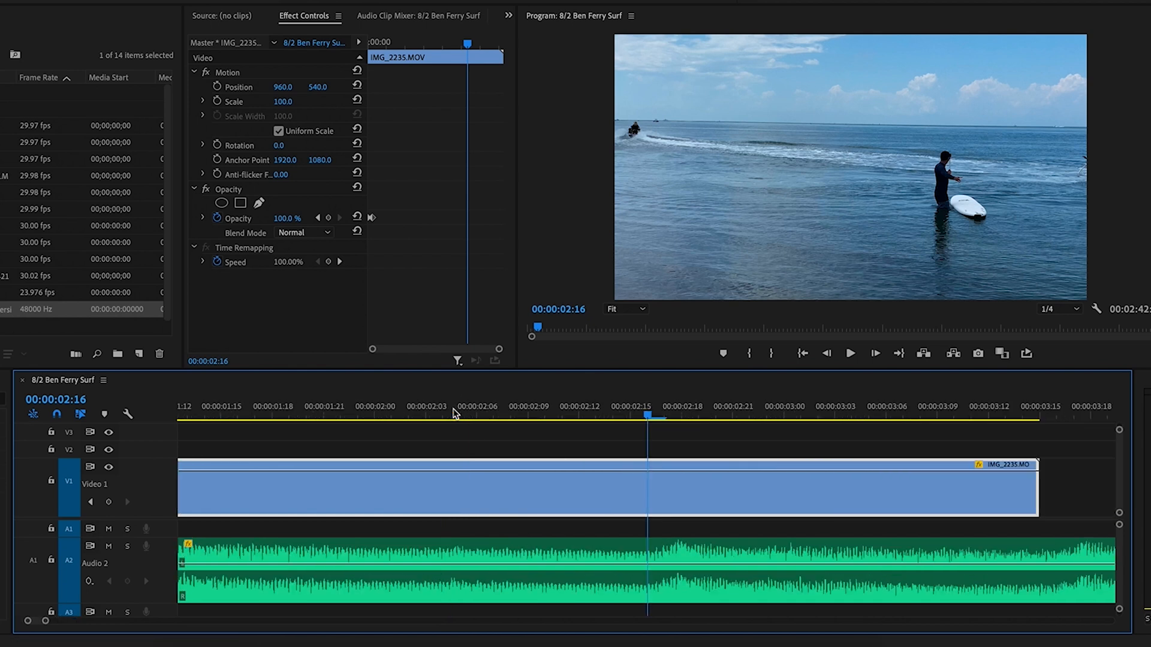
{"action": "left_click_drag", "start_coordinate": [674, 413], "coordinate": [682, 413]}
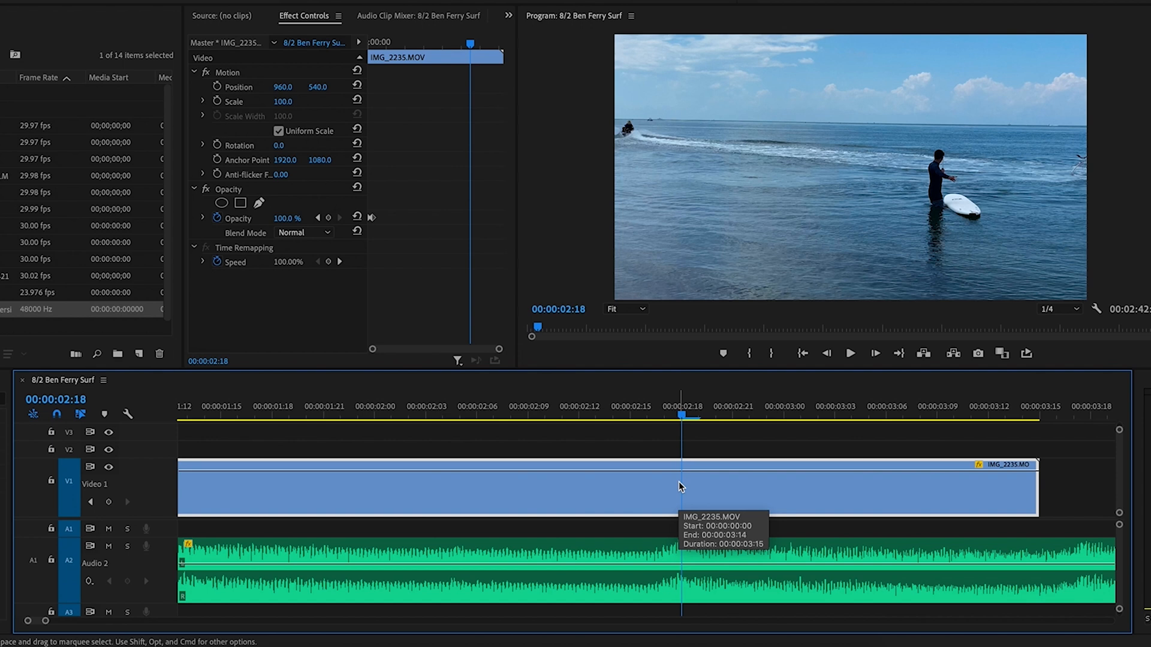
{"action": "left_click_drag", "start_coordinate": [682, 418], "coordinate": [653, 422]}
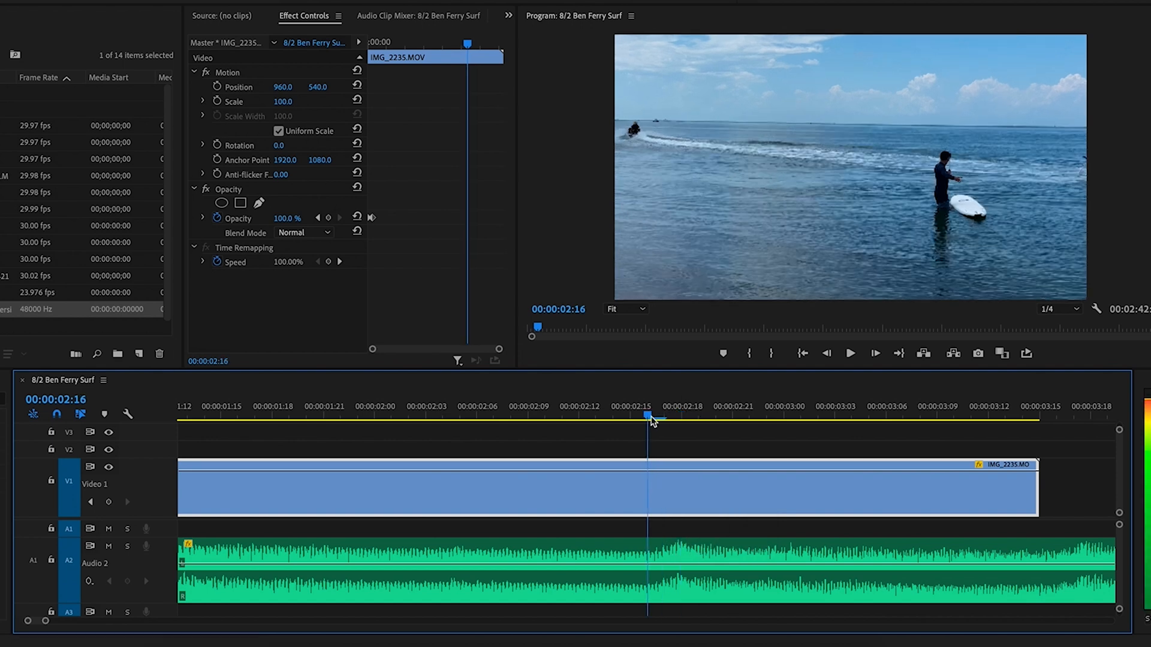
{"action": "key", "text": "space"}
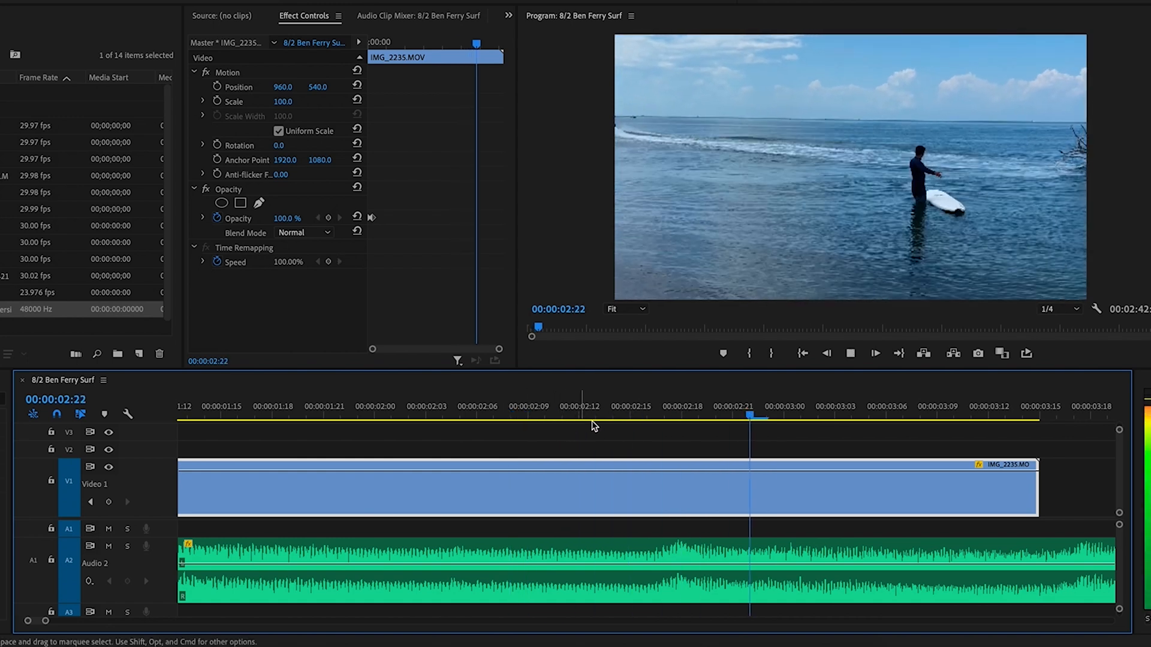
{"action": "left_click_drag", "start_coordinate": [652, 409], "coordinate": [597, 407]}
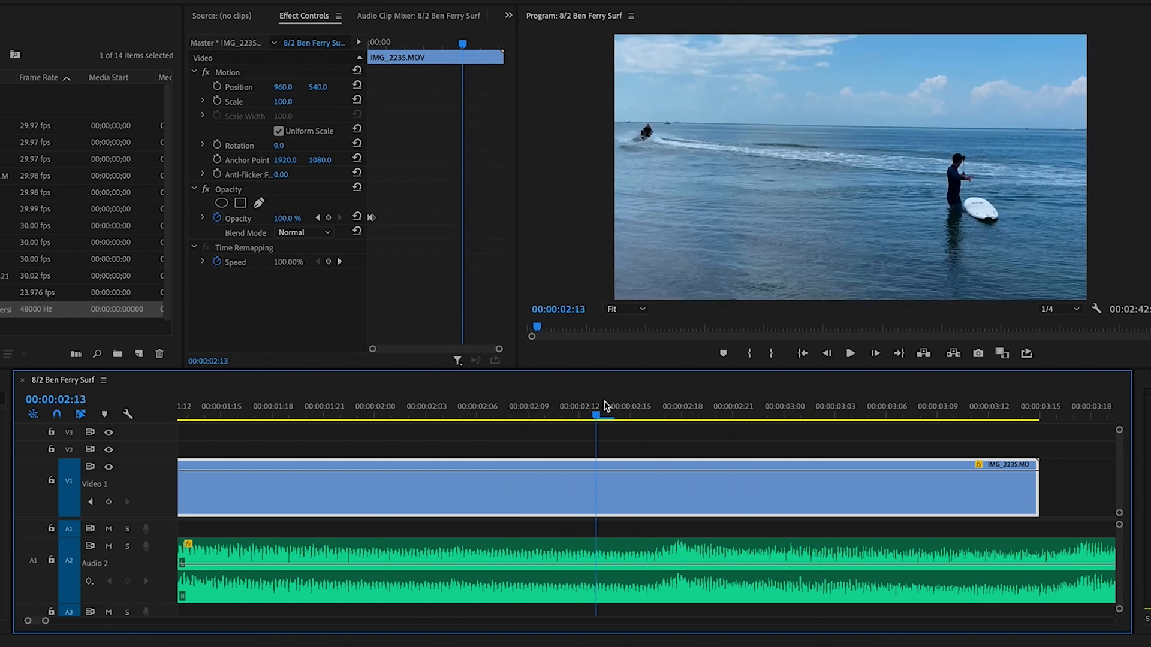
{"action": "key", "text": "Right"}
{"action": "key", "text": "Right"}
{"action": "key", "text": "Right"}
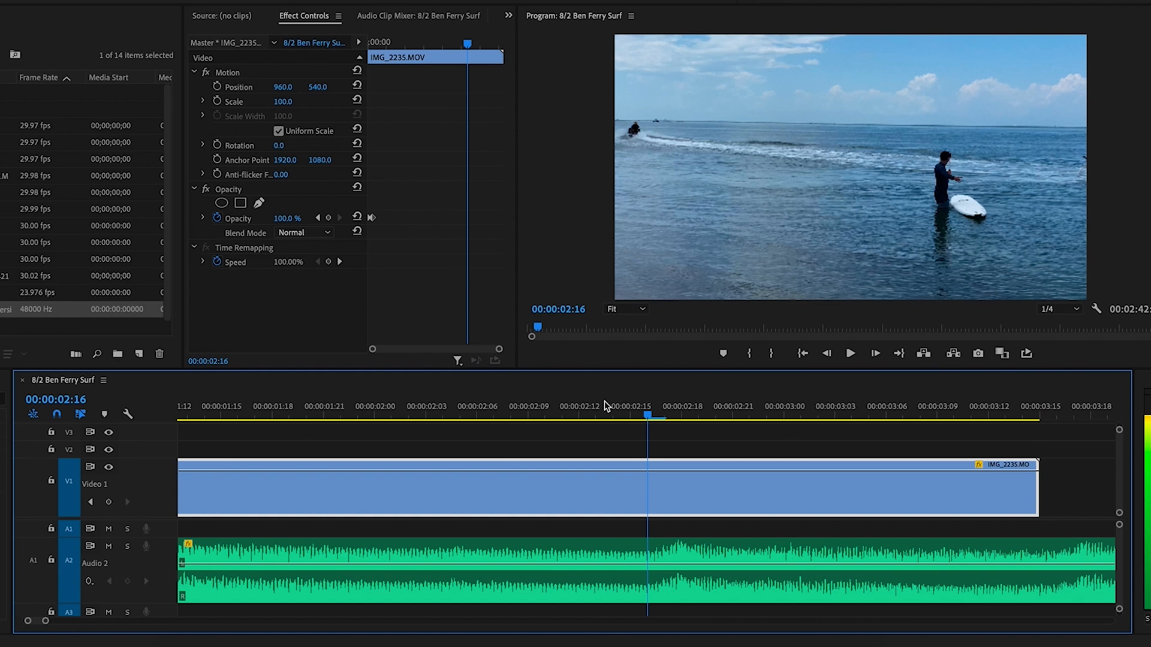
{"action": "key", "text": "Right"}
{"action": "key", "text": "Right"}
{"action": "key", "text": "Left"}
{"action": "key", "text": "Left"}
{"action": "key", "text": "Left"}
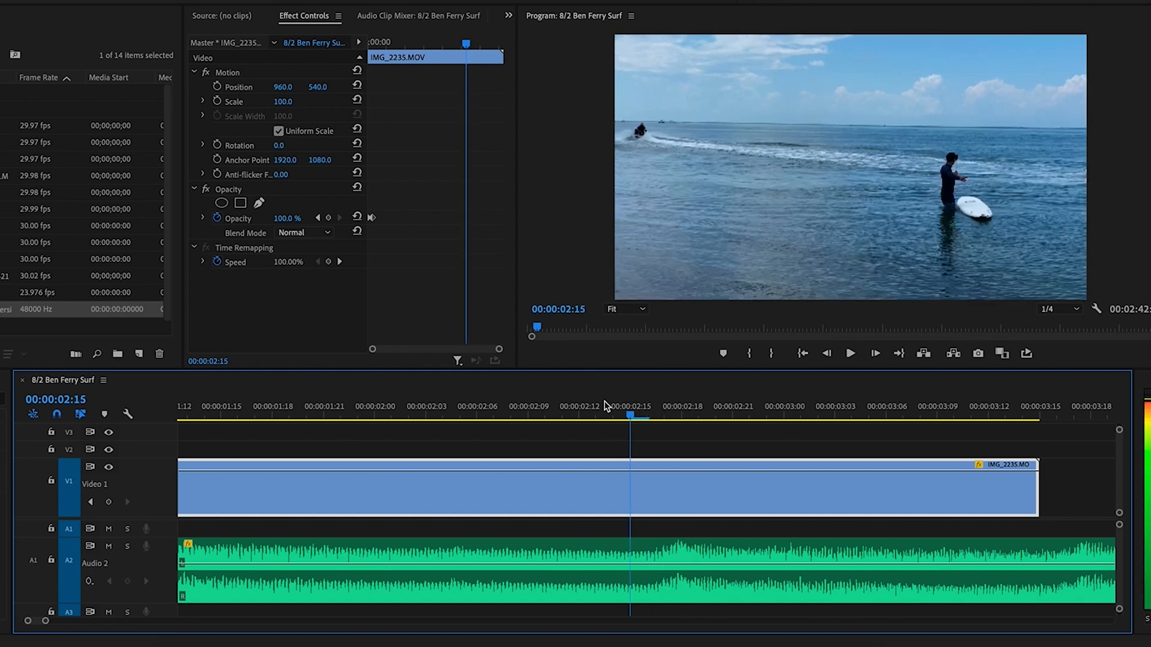
Cut IMG_2235 at 00:00:02:15, delete the tail and play the new ending
{"action": "key", "text": "c"}
{"action": "left_click", "coordinate": [632, 488]}
{"action": "key", "text": "v"}
{"action": "left_click", "coordinate": [674, 491]}
{"action": "key", "text": "Delete"}
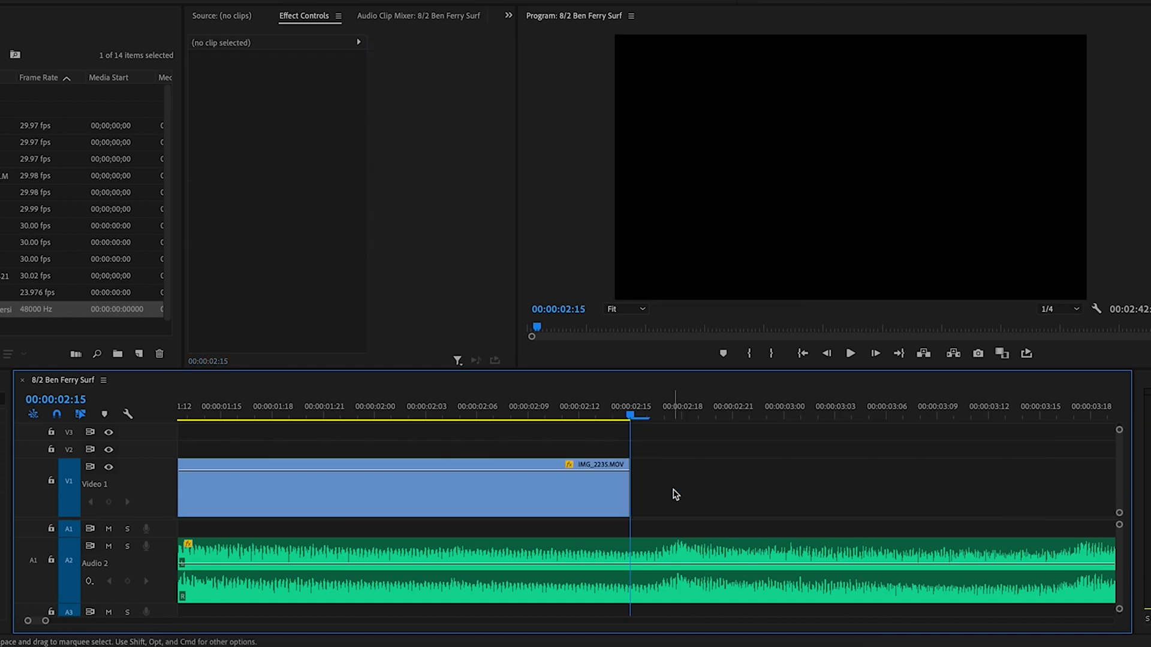
{"action": "left_click", "coordinate": [490, 406]}
{"action": "key", "text": "space"}
{"action": "key", "text": "space"}
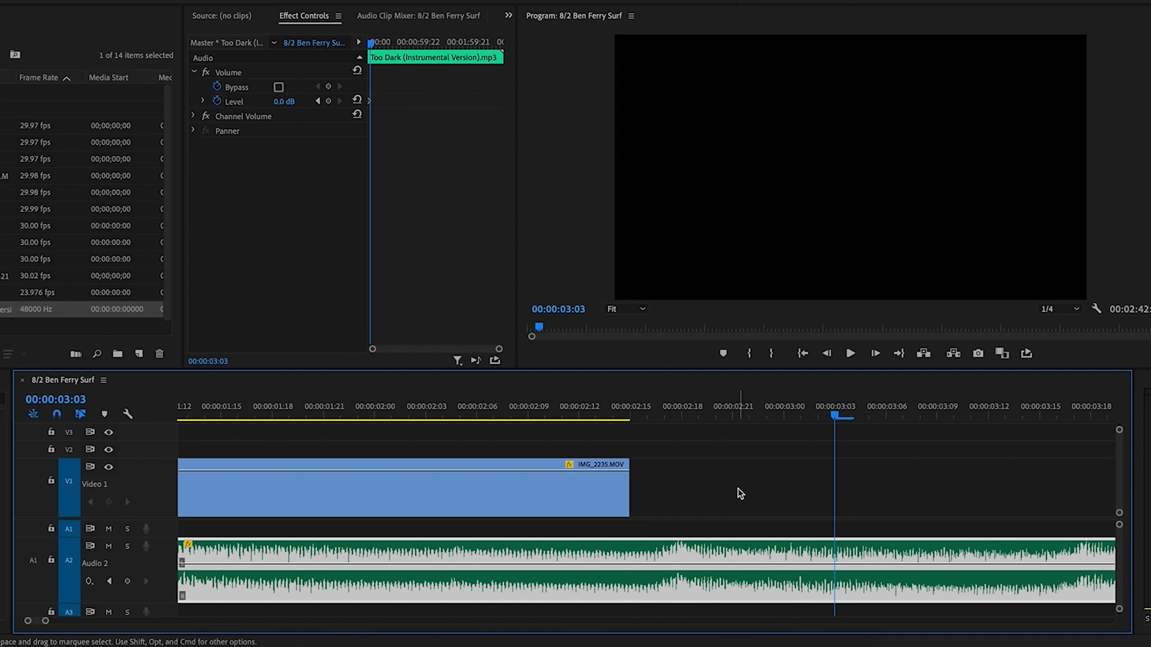
Move IMG_2236 left against IMG_2235 and play the two joined clips
{"action": "key", "text": "backslash"}
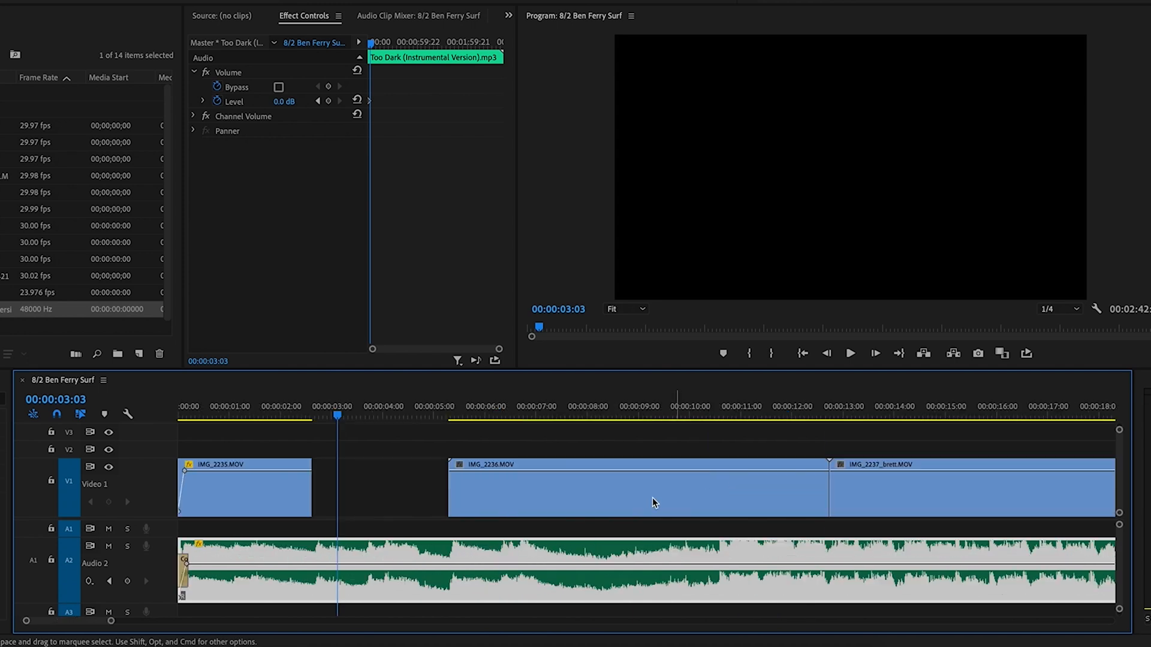
{"action": "left_click", "coordinate": [472, 409]}
{"action": "left_click_drag", "start_coordinate": [484, 412], "coordinate": [543, 412]}
{"action": "left_click_drag", "start_coordinate": [542, 502], "coordinate": [405, 502]}
{"action": "left_click", "coordinate": [280, 412]}
{"action": "key", "text": "space"}
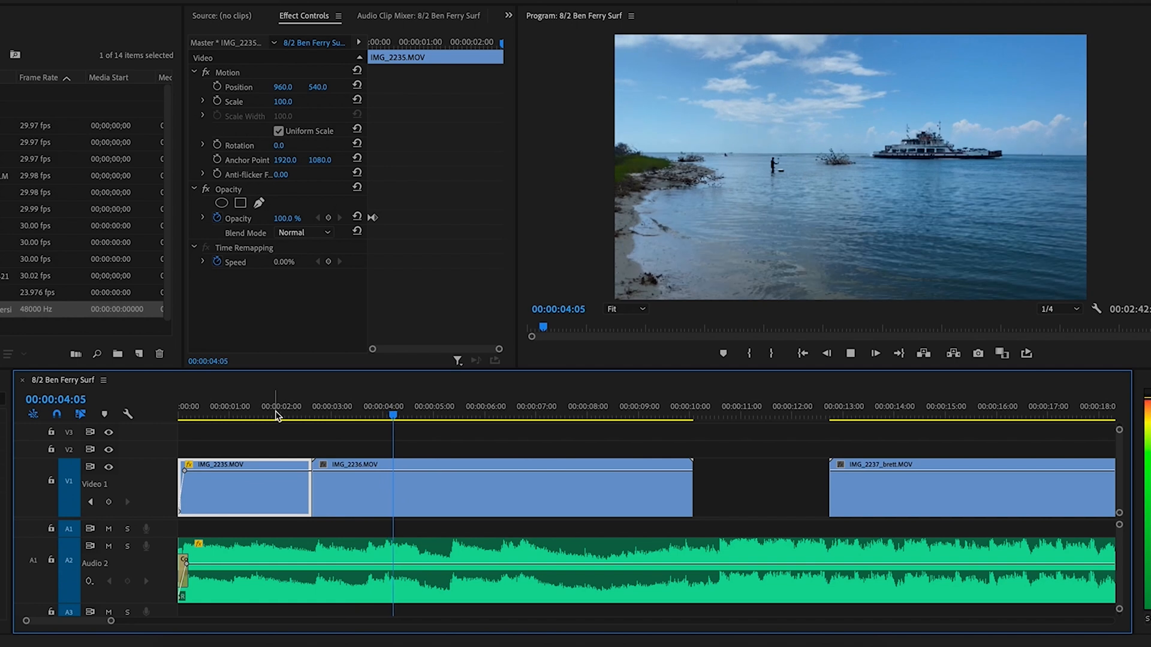
{"action": "key", "text": "space"}
{"action": "key", "text": "space"}
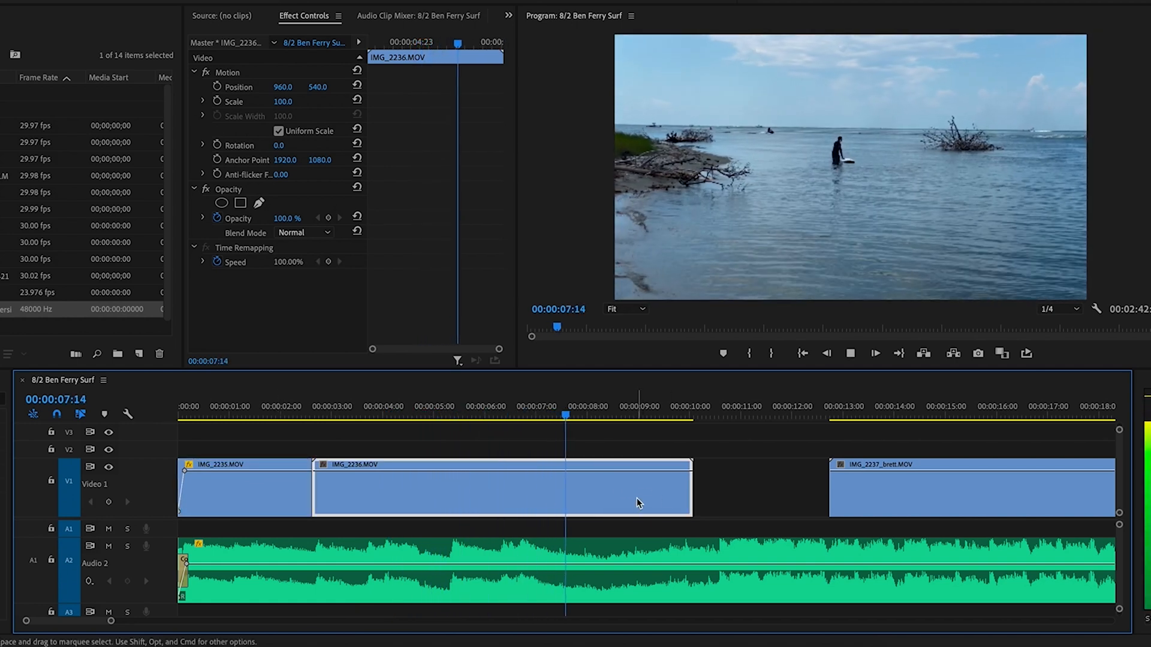
{"action": "key", "text": "space"}
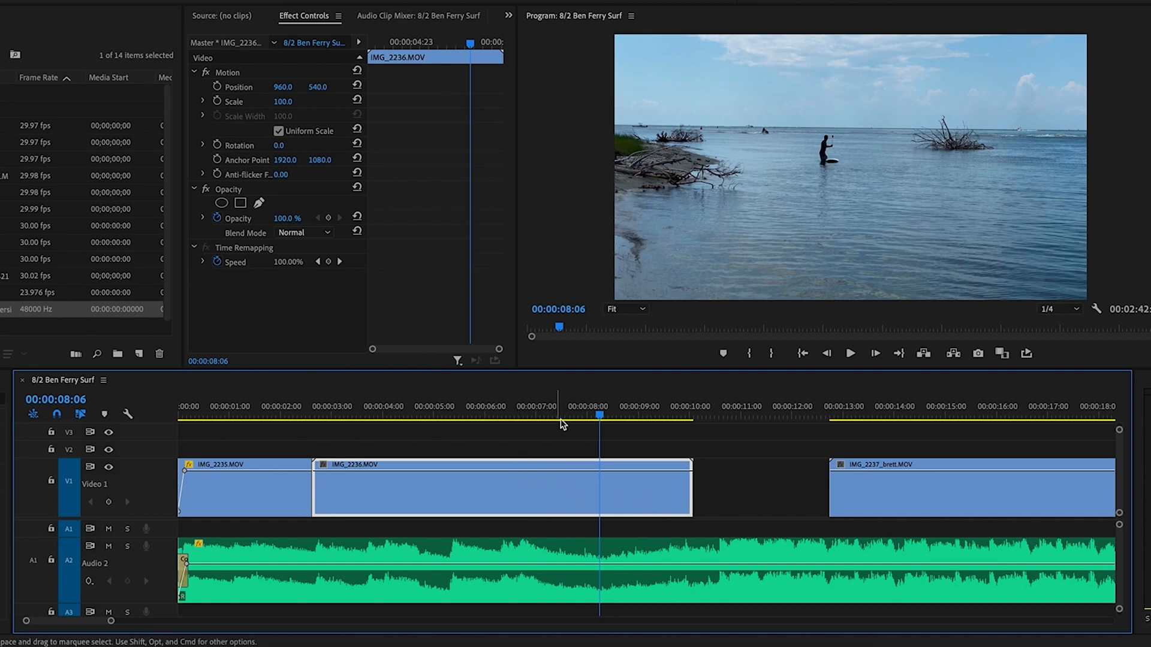
{"action": "key", "text": "minus"}
{"action": "key", "text": "minus"}
{"action": "key", "text": "minus"}
{"action": "key", "text": "minus"}
Move the wave clip IMG_2247 from V1 up to track V2 near the start
{"action": "left_click_drag", "start_coordinate": [221, 415], "coordinate": [206, 414]}
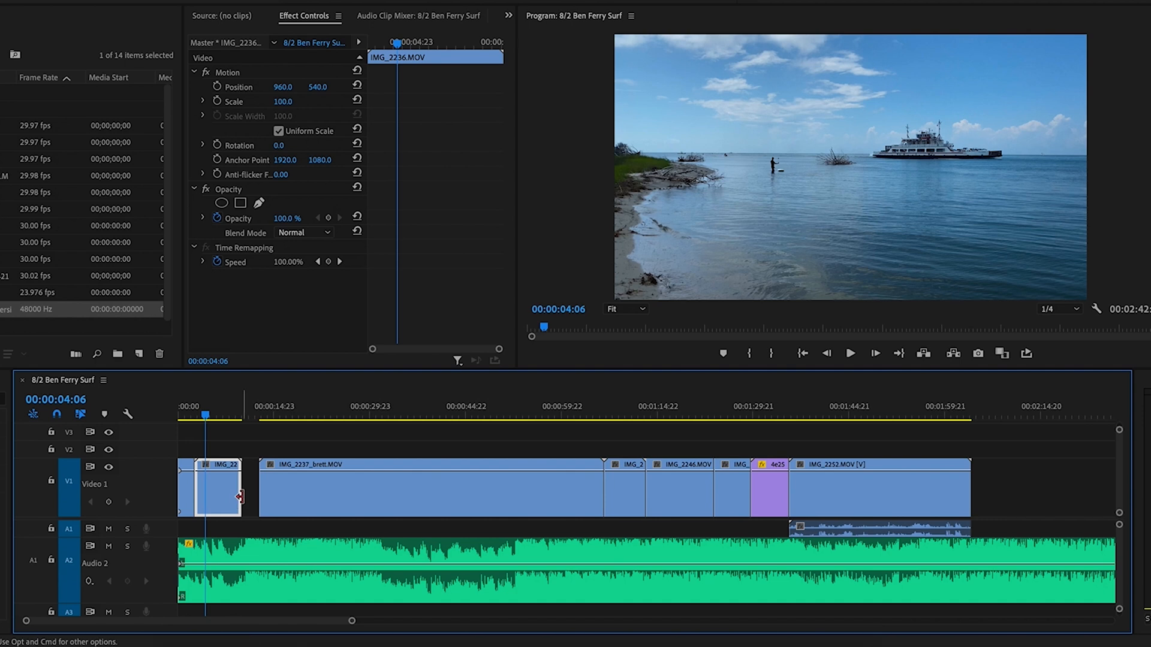
{"action": "left_click", "coordinate": [625, 412]}
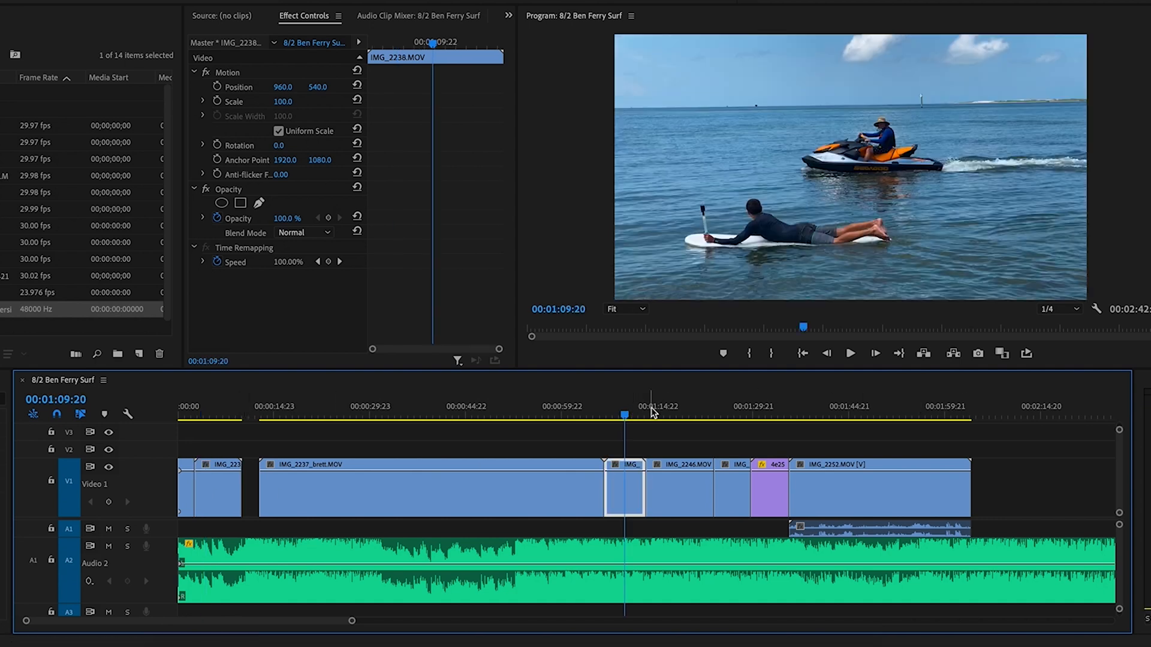
{"action": "key", "text": "Down"}
{"action": "key", "text": "Down"}
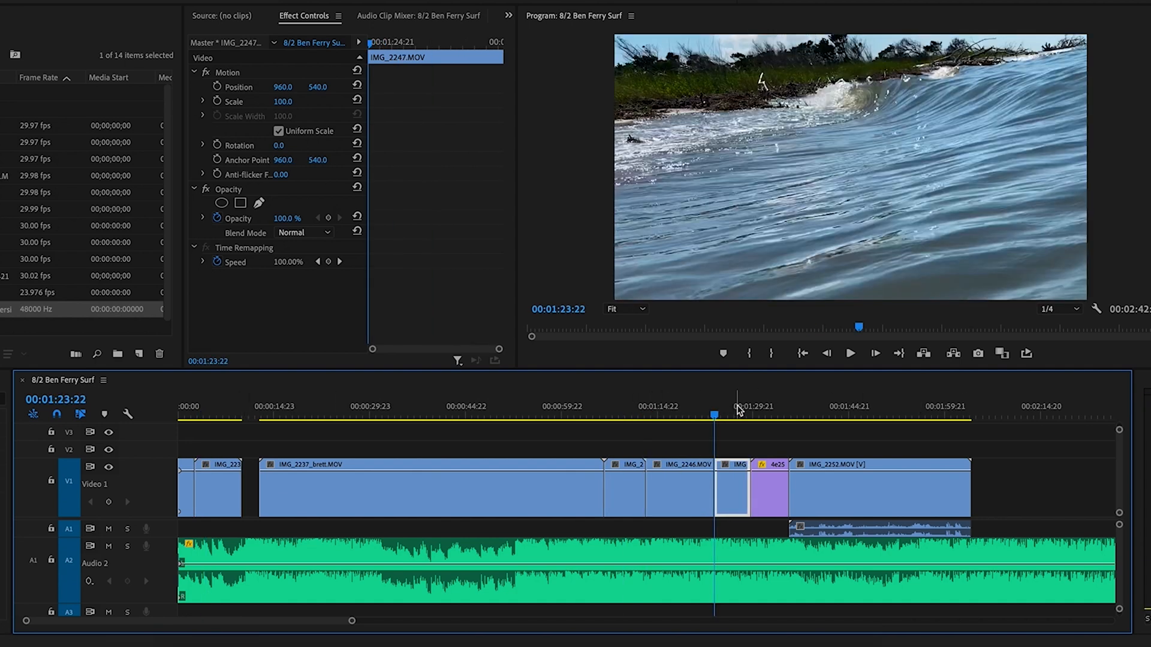
{"action": "left_click_drag", "start_coordinate": [730, 491], "coordinate": [206, 450]}
Align IMG_2247 to the sequence start and shift IMG_2235 about three seconds later
{"action": "left_click", "coordinate": [180, 413]}
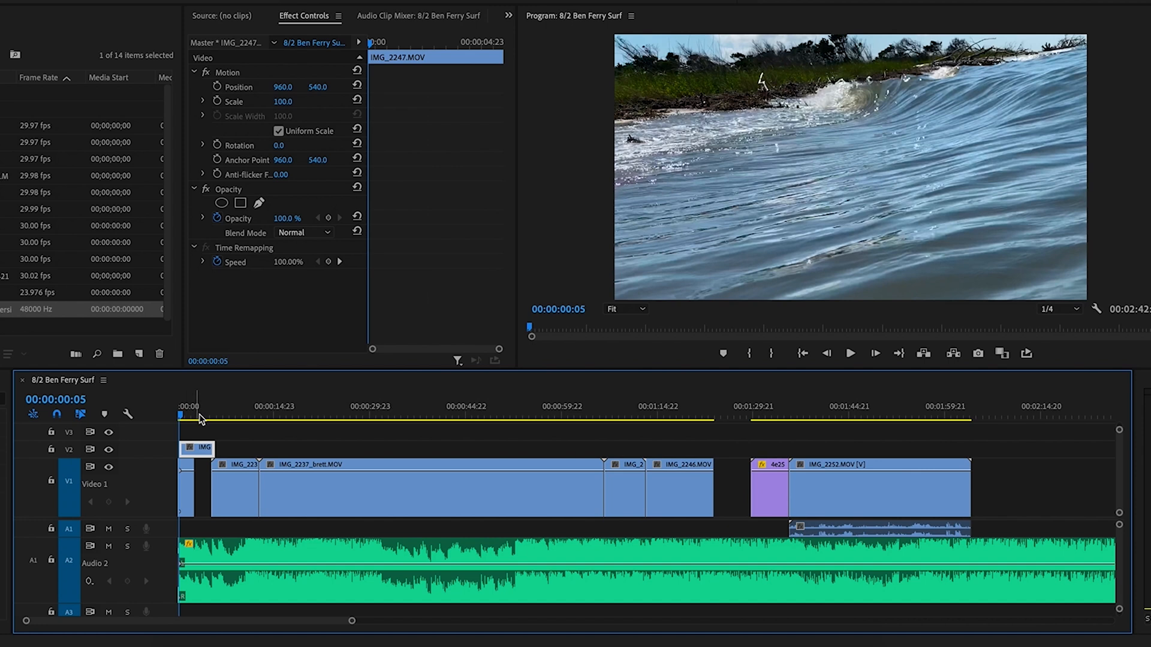
{"action": "key", "text": "equal"}
{"action": "key", "text": "equal"}
{"action": "key", "text": "equal"}
{"action": "key", "text": "equal"}
{"action": "key", "text": "equal"}
{"action": "left_click_drag", "start_coordinate": [296, 445], "coordinate": [255, 459]}
{"action": "key", "text": "minus"}
{"action": "key", "text": "minus"}
{"action": "key", "text": "minus"}
{"action": "key", "text": "minus"}
{"action": "key", "text": "minus"}
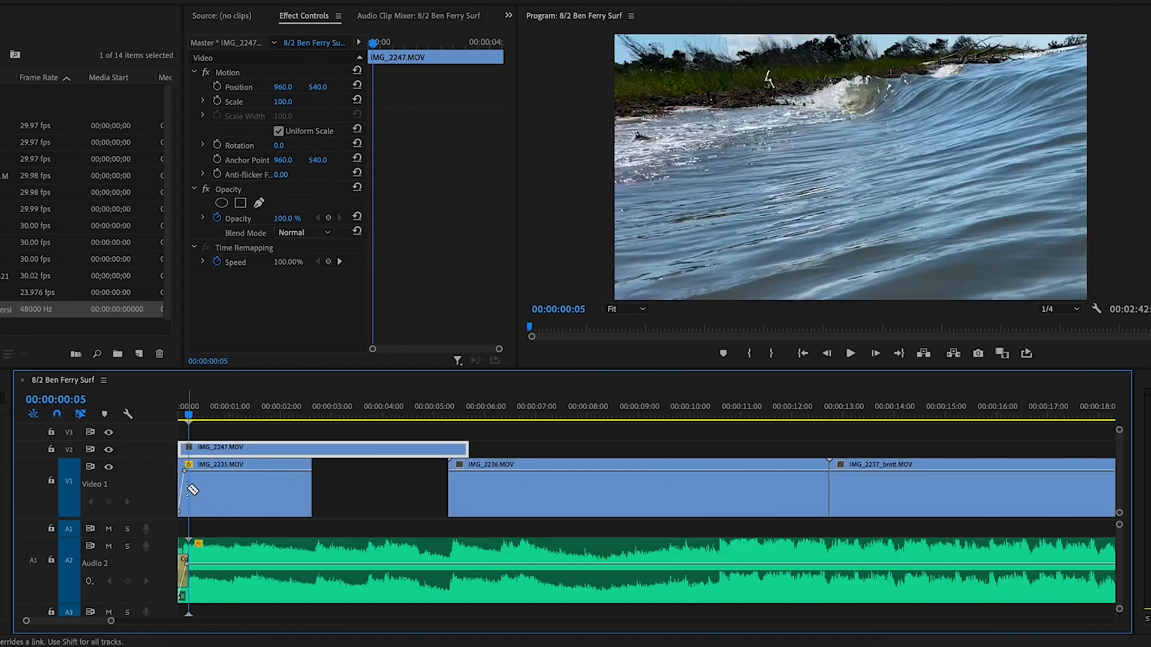
{"action": "left_click_drag", "start_coordinate": [198, 489], "coordinate": [406, 504]}
Split IMG_2247 at 00:00:05:07 and delete its tail
{"action": "left_click", "coordinate": [181, 415]}
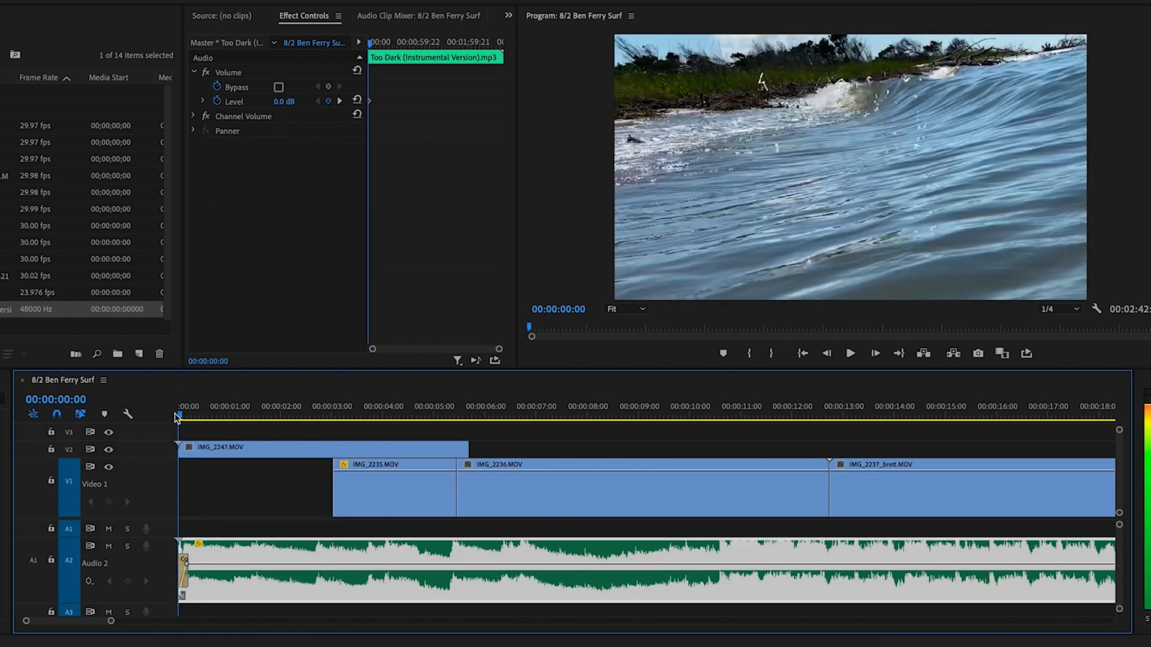
{"action": "key", "text": "space"}
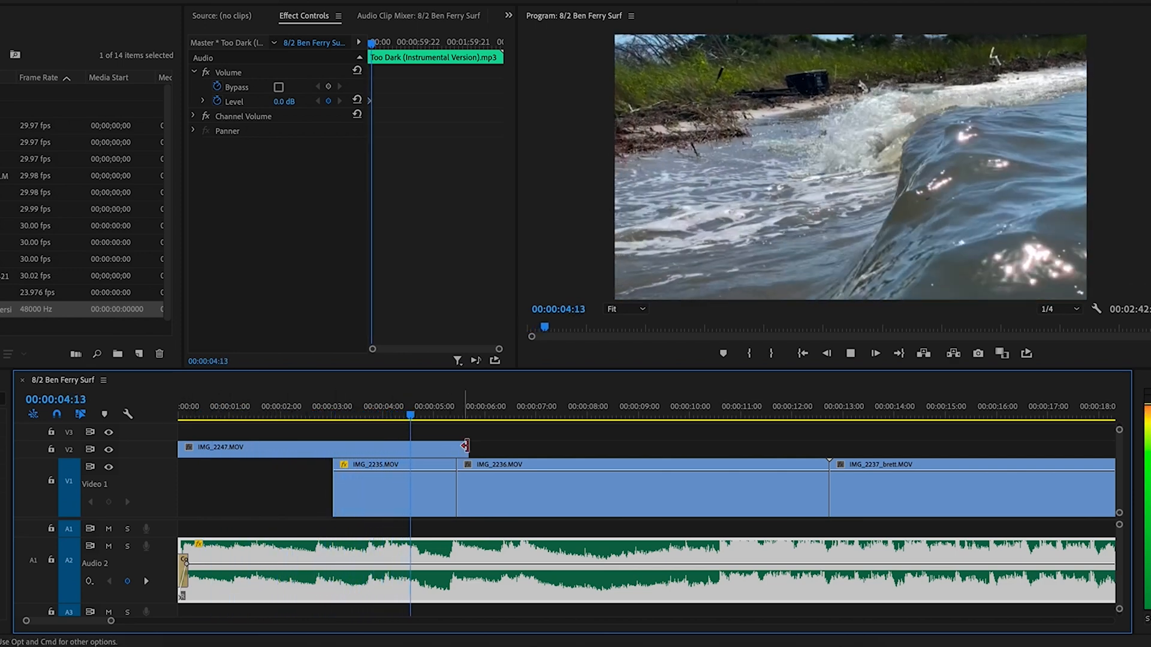
{"action": "key", "text": "space"}
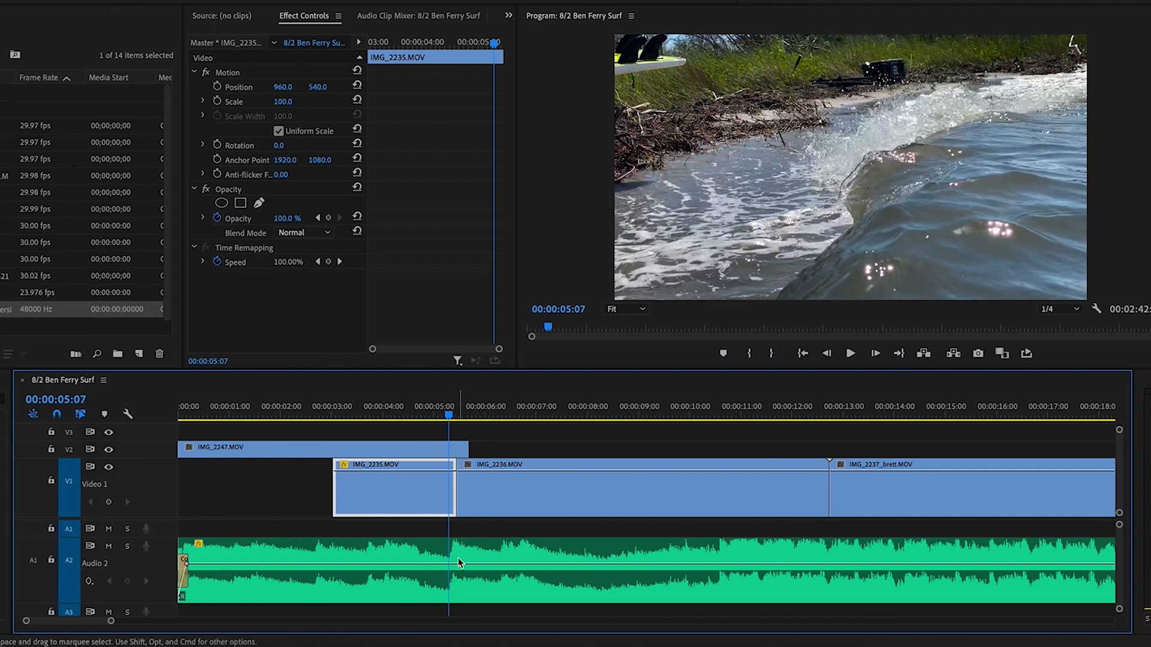
{"action": "key", "text": "="}
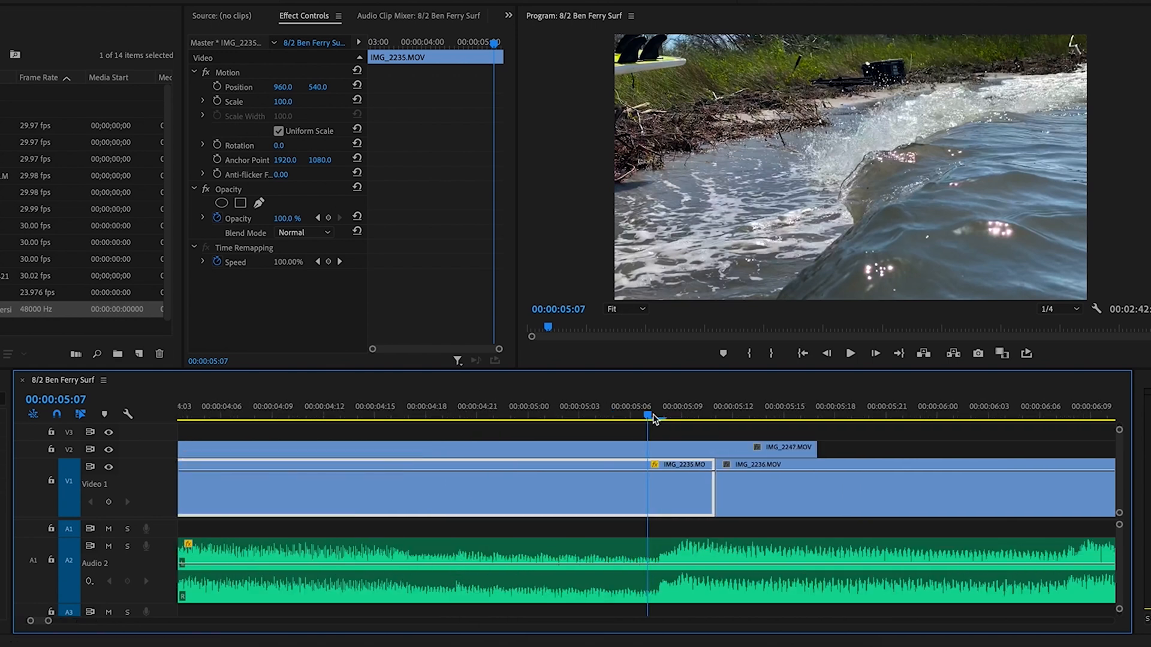
{"action": "key", "text": "Right"}
{"action": "key", "text": "Right"}
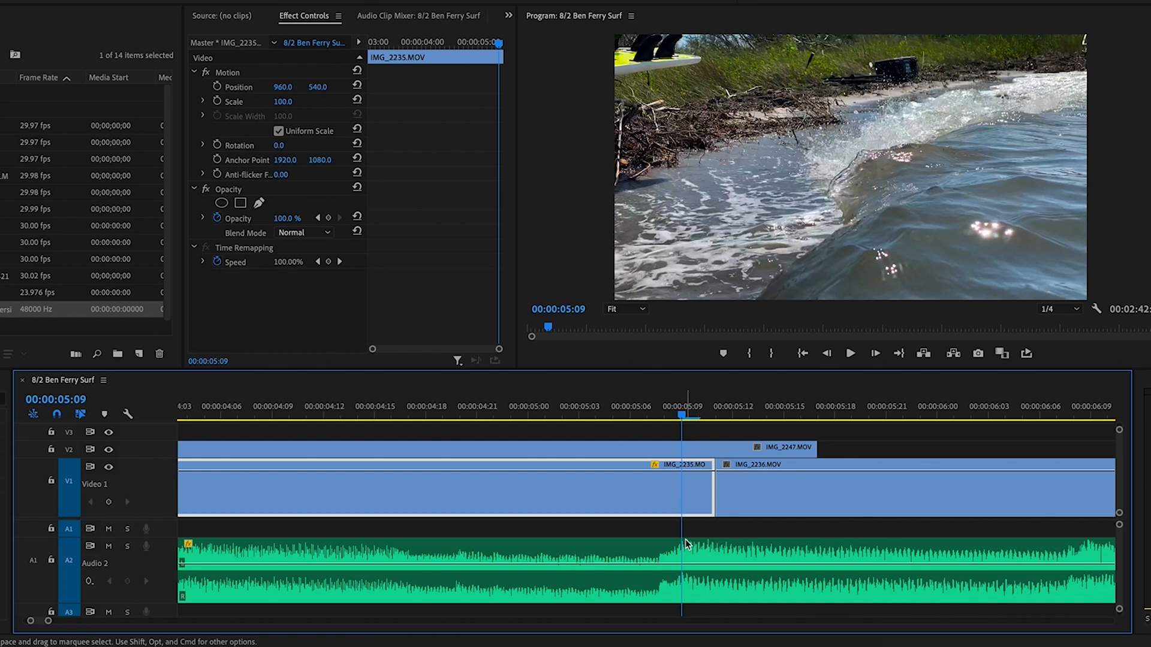
{"action": "left_click_drag", "start_coordinate": [682, 405], "coordinate": [656, 413]}
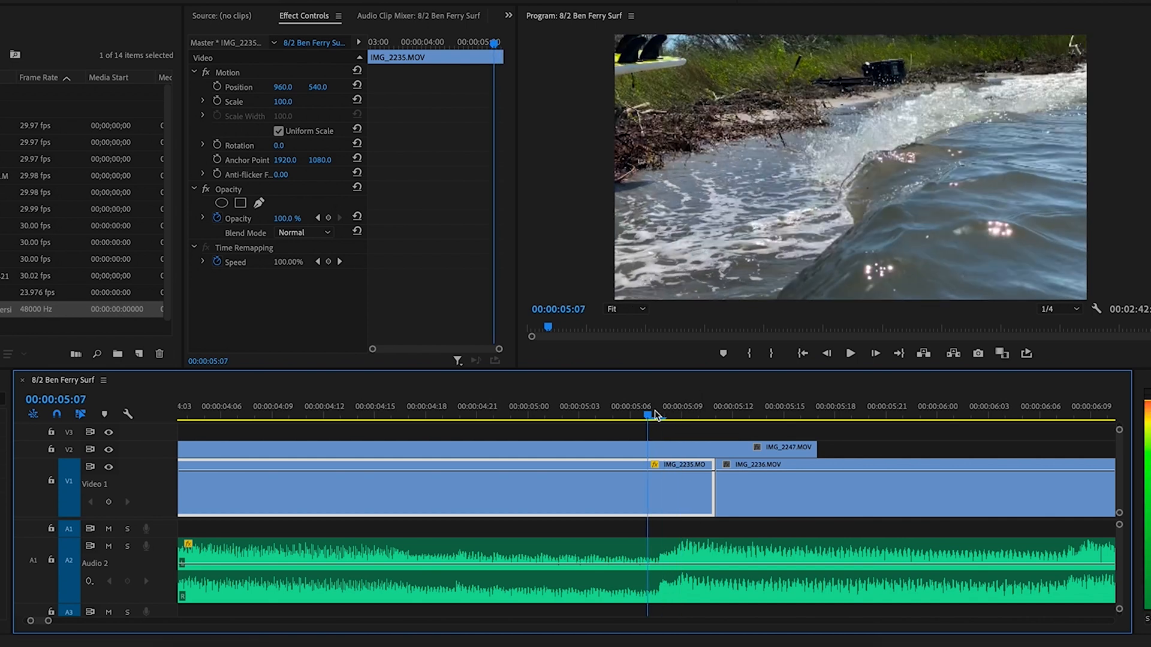
{"action": "key", "text": "super+k"}
{"action": "left_click", "coordinate": [674, 452]}
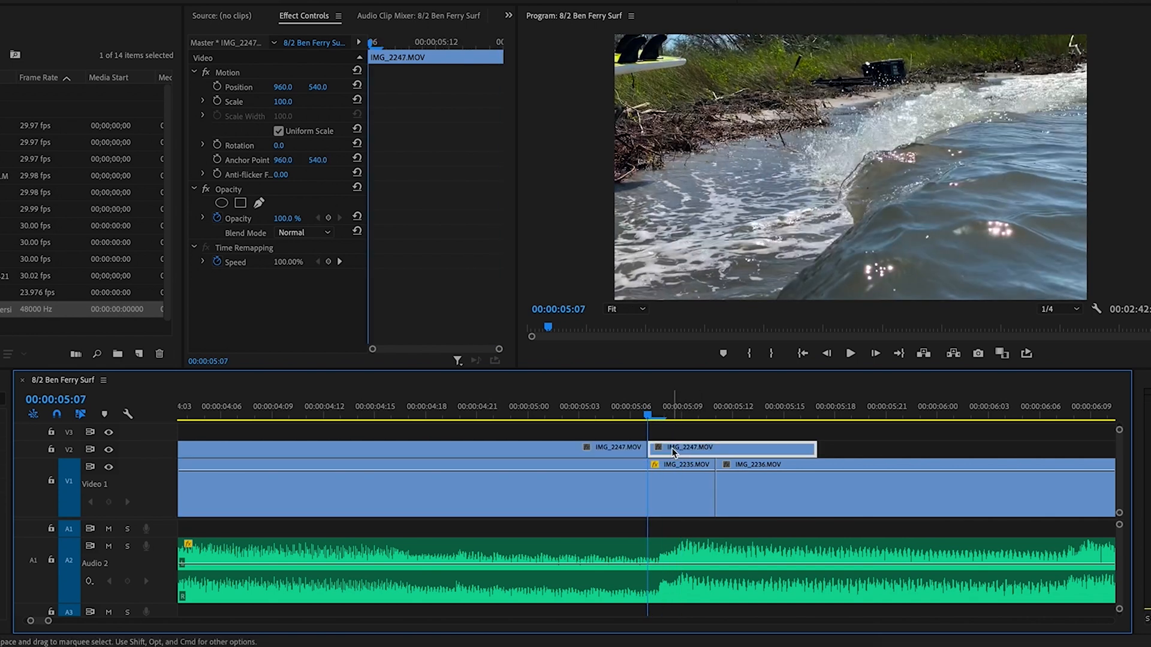
{"action": "key", "text": "Delete"}
Lift IMG_2235 and IMG_2236 onto V2 and place IMG_2247 on V1 at the start
{"action": "key", "text": "minus"}
{"action": "key", "text": "minus"}
{"action": "key", "text": "minus"}
{"action": "key", "text": "minus"}
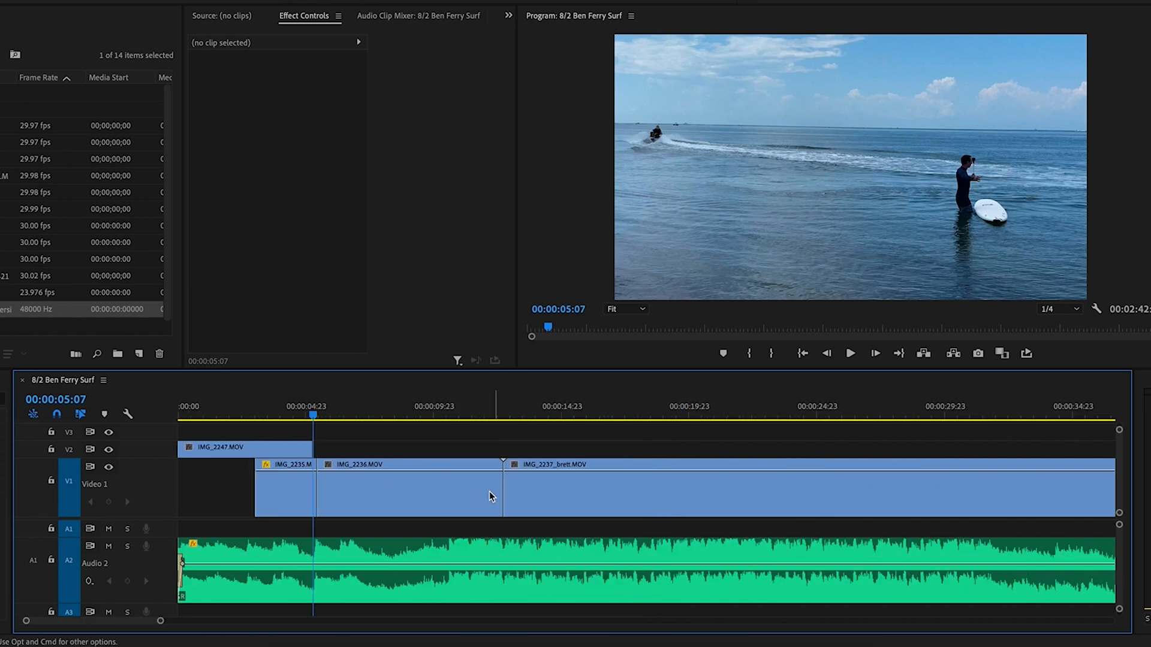
{"action": "key", "text": "minus"}
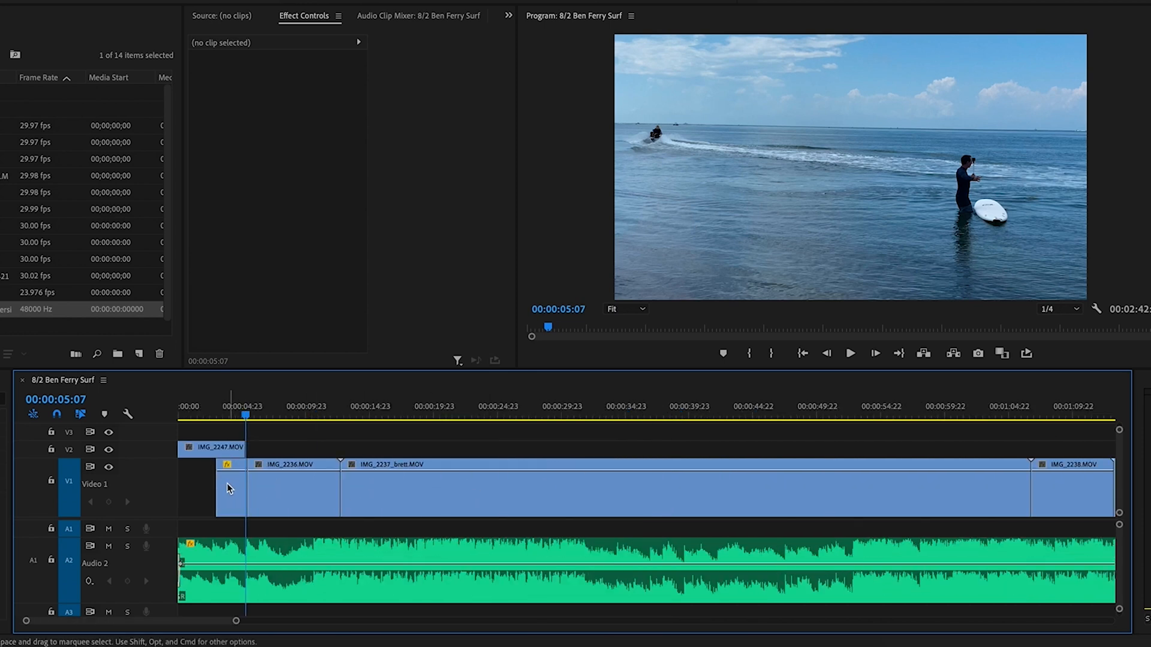
{"action": "left_click_drag", "start_coordinate": [202, 492], "coordinate": [336, 463]}
{"action": "left_click_drag", "start_coordinate": [272, 488], "coordinate": [301, 453]}
{"action": "left_click_drag", "start_coordinate": [224, 454], "coordinate": [225, 480]}
{"action": "left_click", "coordinate": [228, 412]}
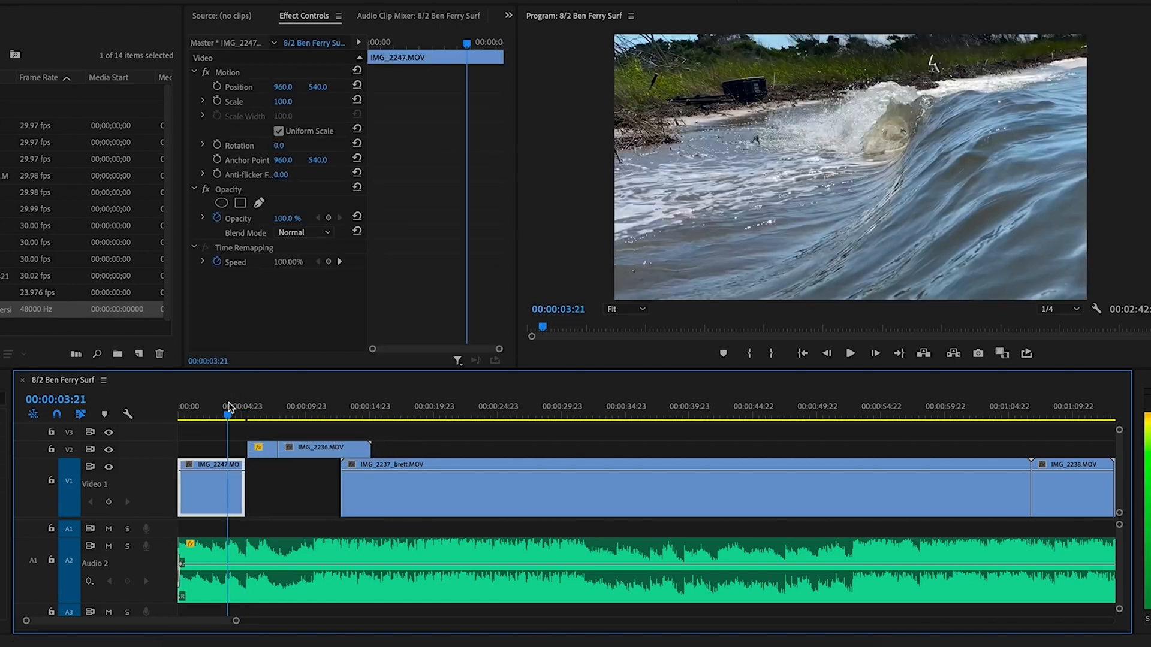
Drag IMG_2247's first opacity keyframe down for a fade-in and play it
{"action": "left_click", "coordinate": [177, 416]}
{"action": "key", "text": "equal"}
{"action": "key", "text": "equal"}
{"action": "key", "text": "equal"}
{"action": "key", "text": "equal"}
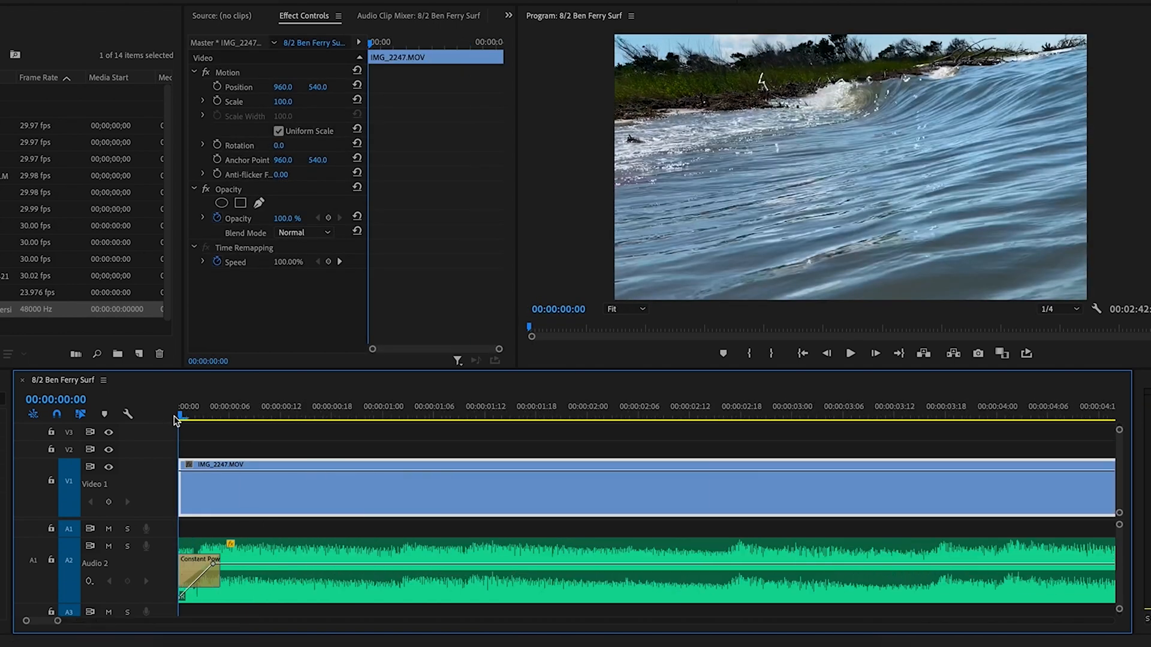
{"action": "left_click_drag", "start_coordinate": [180, 471], "coordinate": [181, 512]}
{"action": "key", "text": "space"}
{"action": "key", "text": "minus"}
{"action": "key", "text": "minus"}
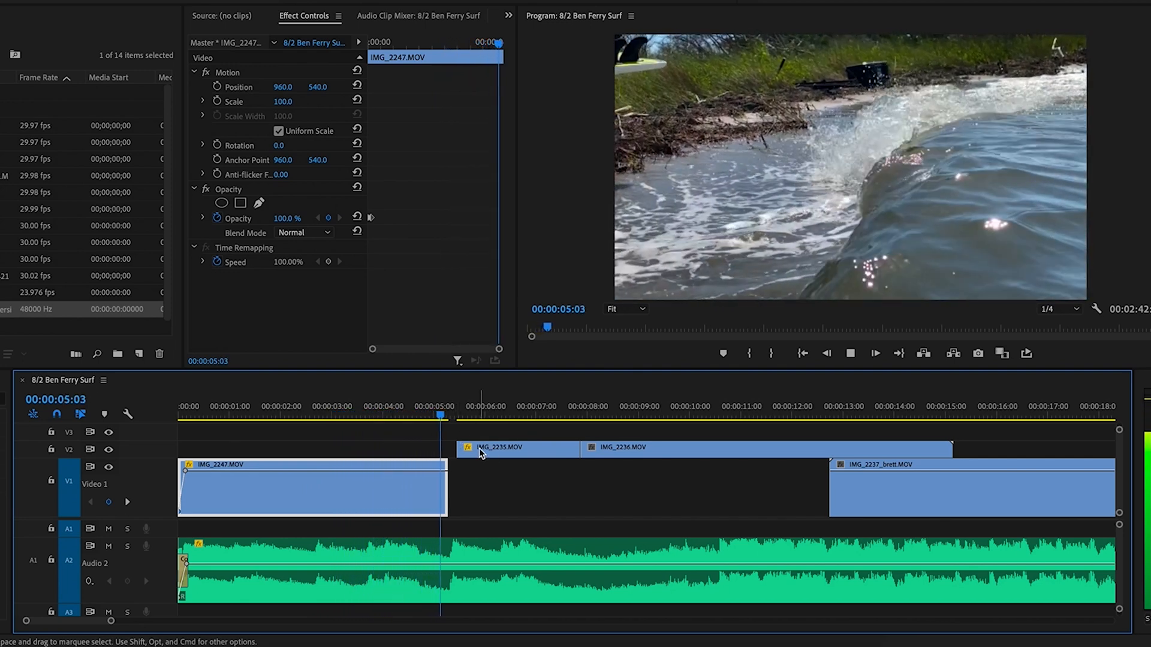
Snap IMG_2235 to the end of IMG_2247 and play through to 6:15
{"action": "left_click_drag", "start_coordinate": [487, 444], "coordinate": [483, 465]}
{"action": "left_click", "coordinate": [419, 410]}
{"action": "key", "text": "space"}
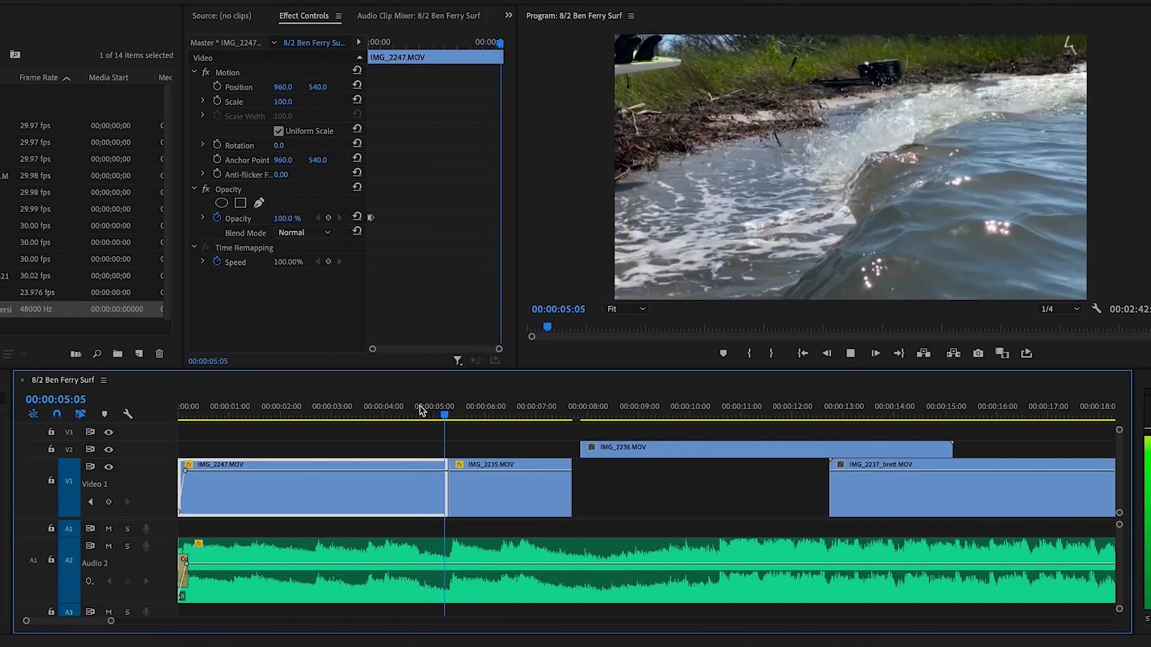
{"action": "key", "text": "space"}
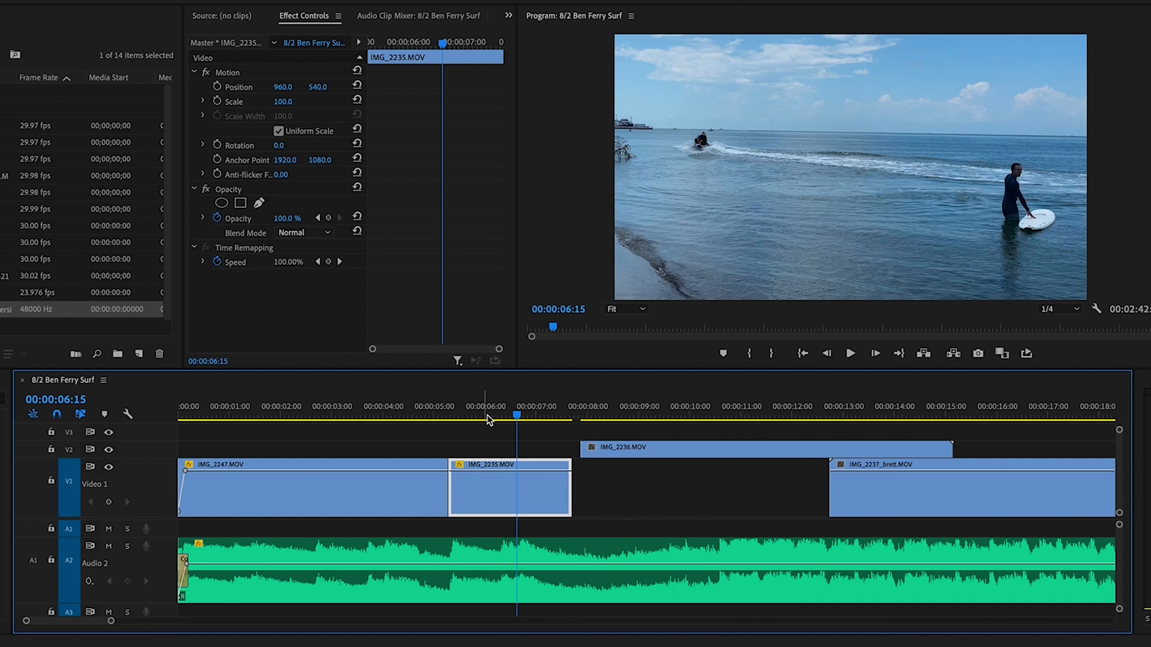
Cut IMG_2235 at 6:15, delete its tail and slide IMG_2236 to start there
{"action": "left_click", "coordinate": [520, 499]}
{"action": "key", "text": "v"}
{"action": "left_click", "coordinate": [531, 498]}
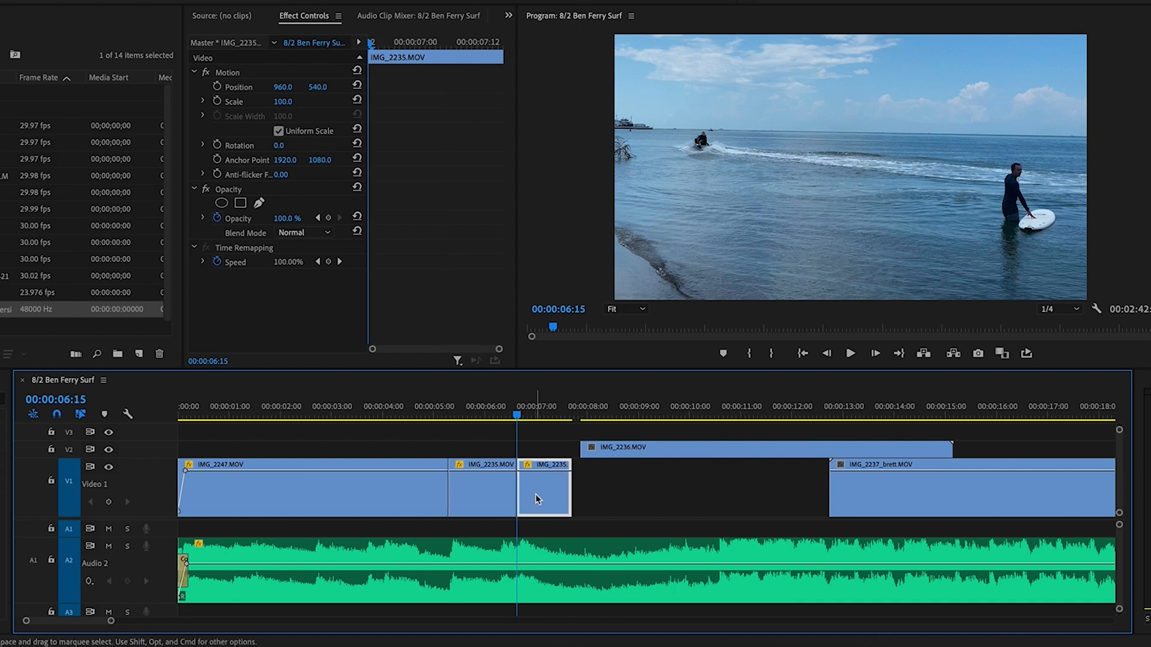
{"action": "key", "text": "Delete"}
{"action": "left_click_drag", "start_coordinate": [633, 449], "coordinate": [569, 449]}
{"action": "left_click", "coordinate": [448, 407]}
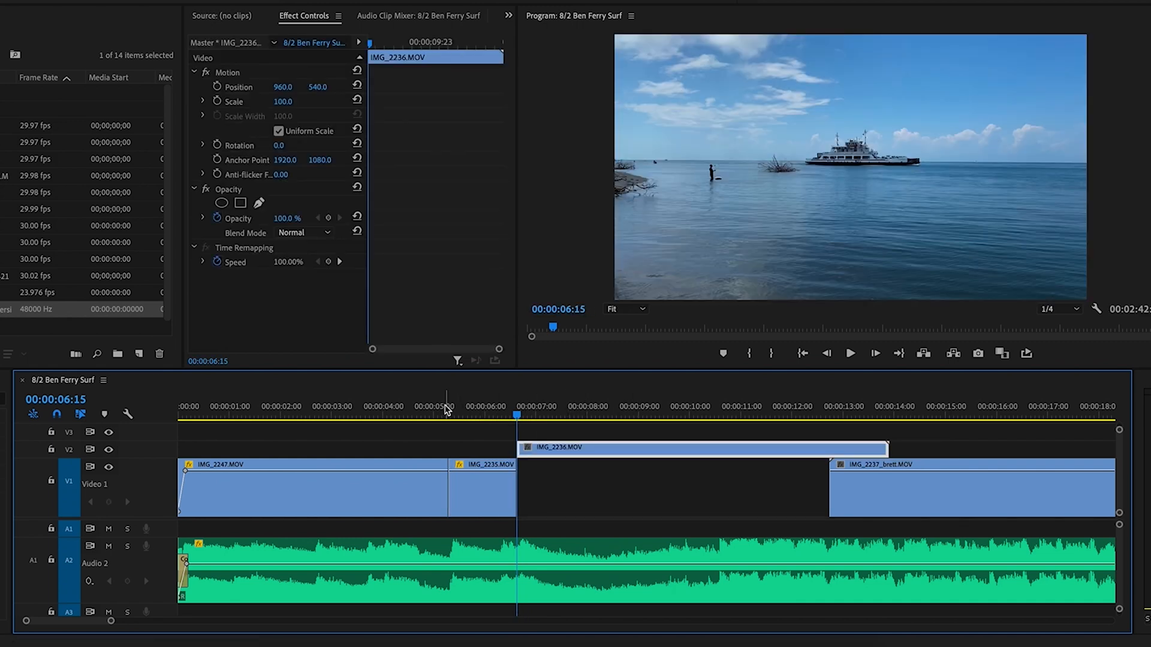
{"action": "key", "text": "space"}
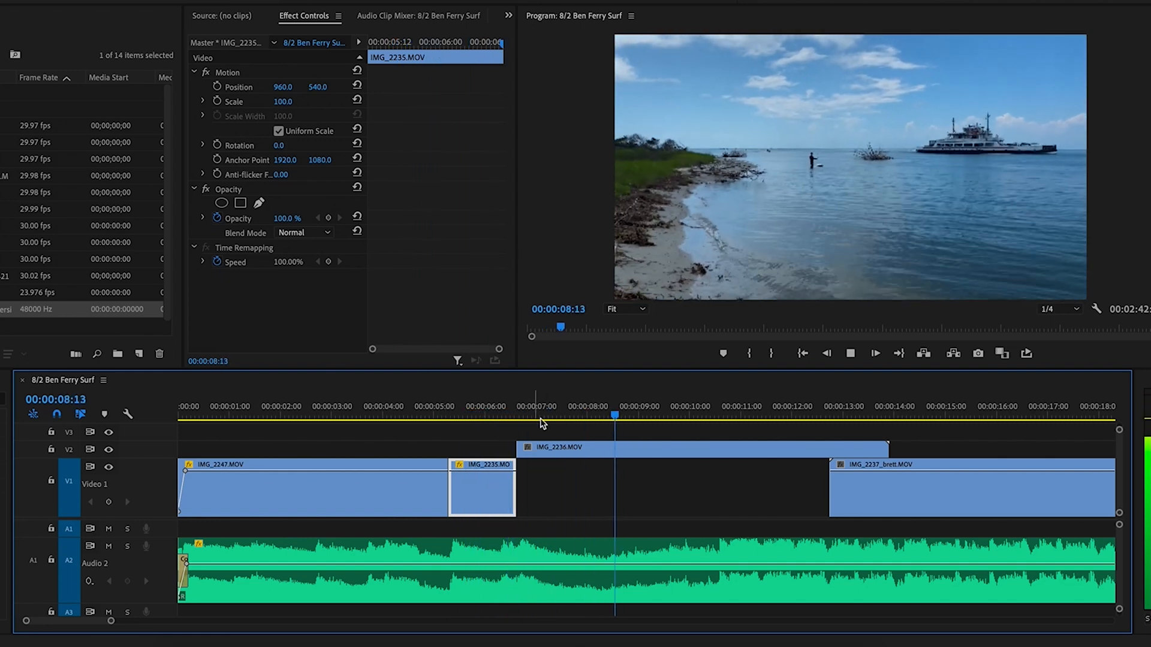
{"action": "left_click", "coordinate": [564, 404]}
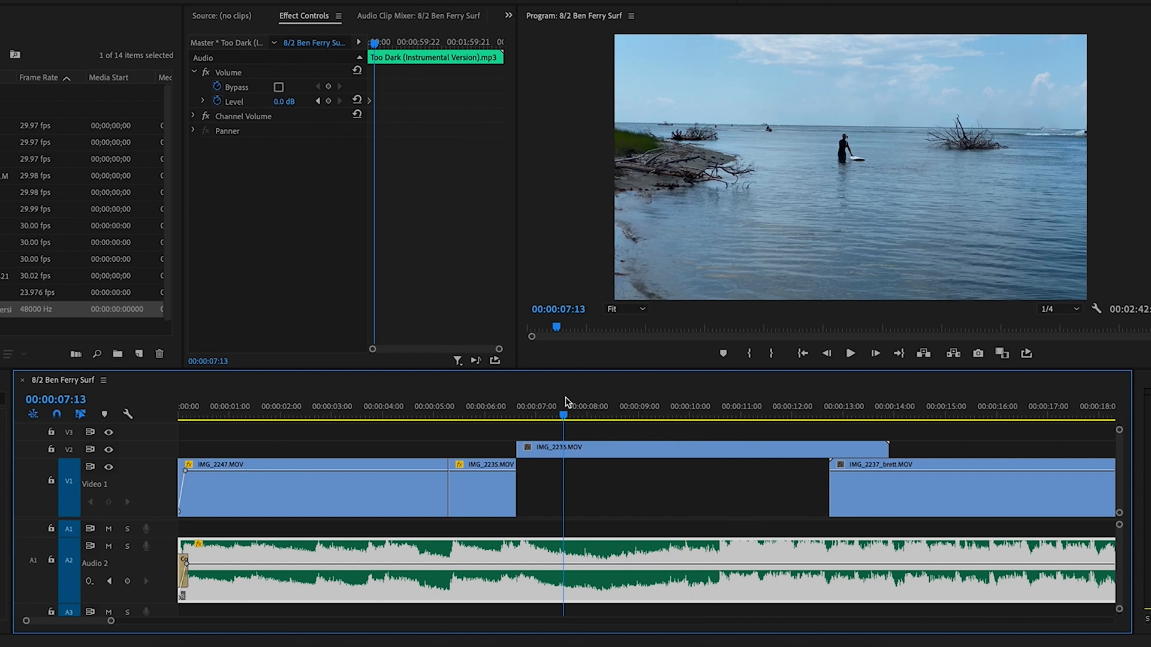
Locate 7:23 after playing from 7:08, and split IMG_2236 there
{"action": "left_click_drag", "start_coordinate": [563, 408], "coordinate": [506, 412]}
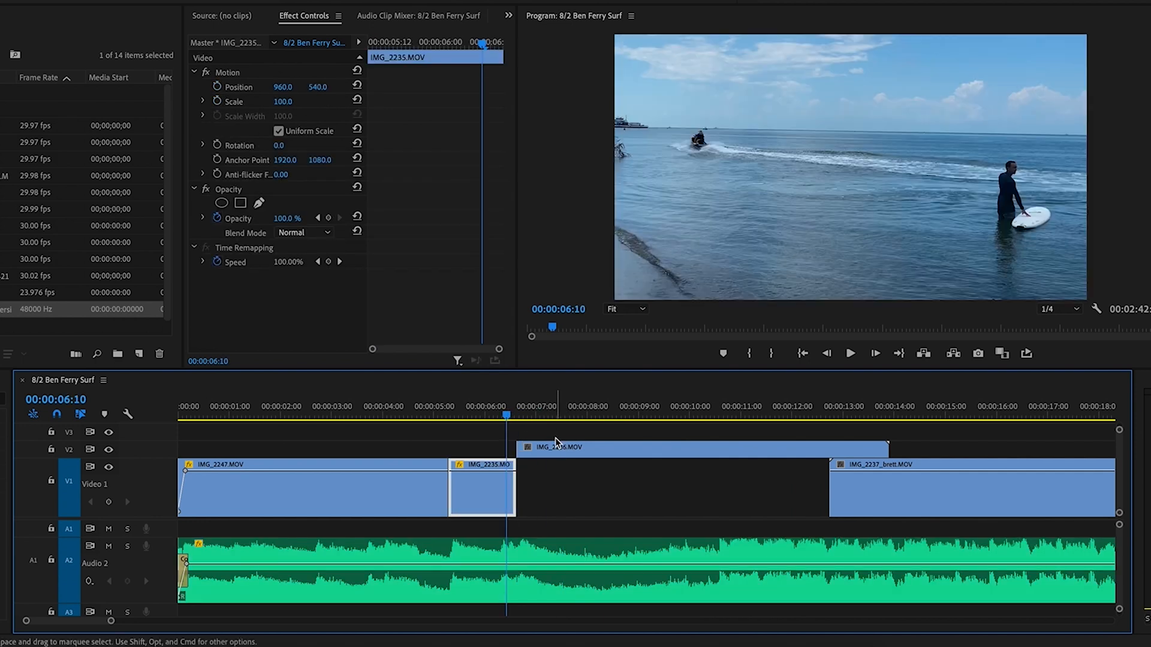
{"action": "left_click", "coordinate": [555, 396]}
{"action": "key", "text": "="}
{"action": "key", "text": "="}
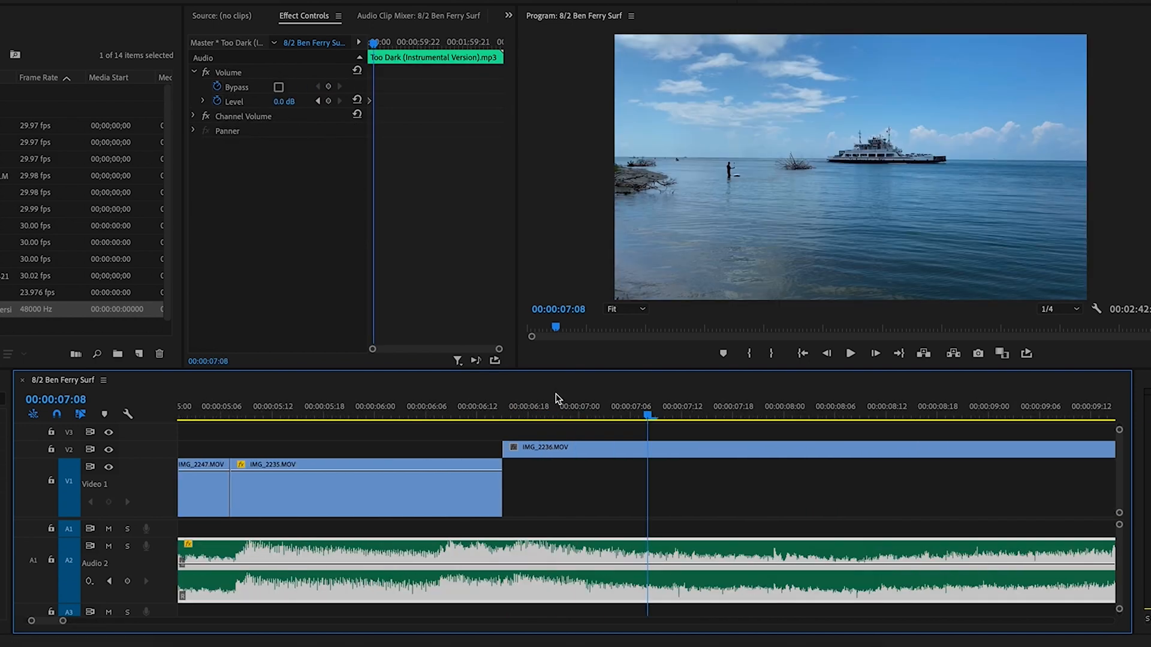
{"action": "key", "text": "minus"}
{"action": "left_click", "coordinate": [643, 546]}
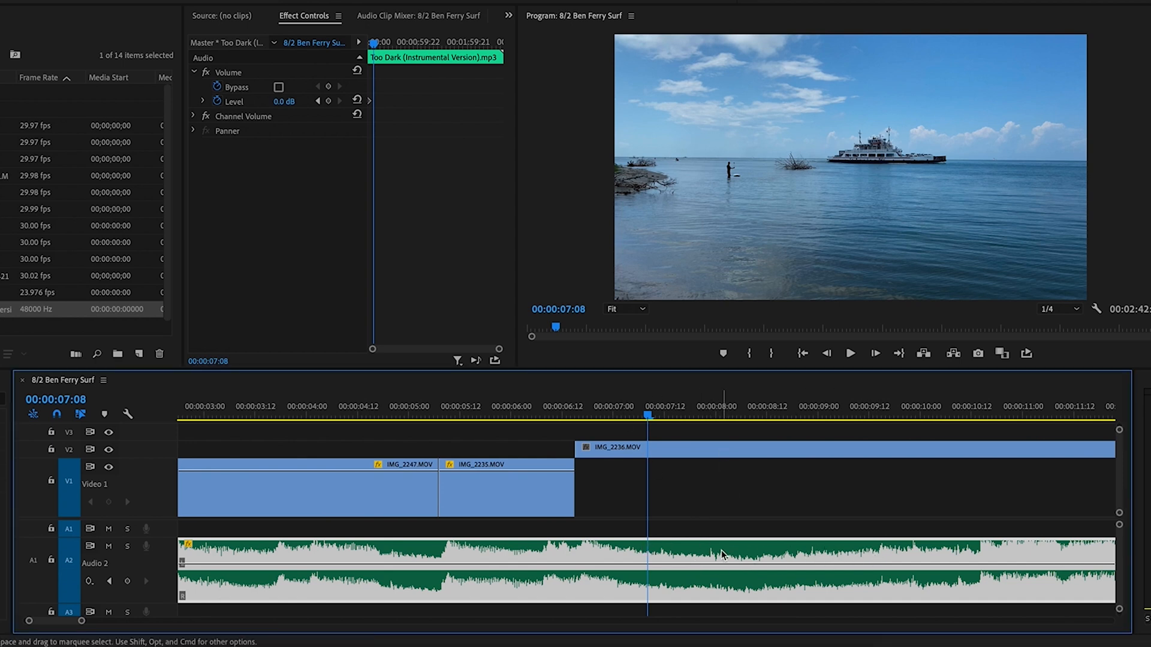
{"action": "key", "text": "space"}
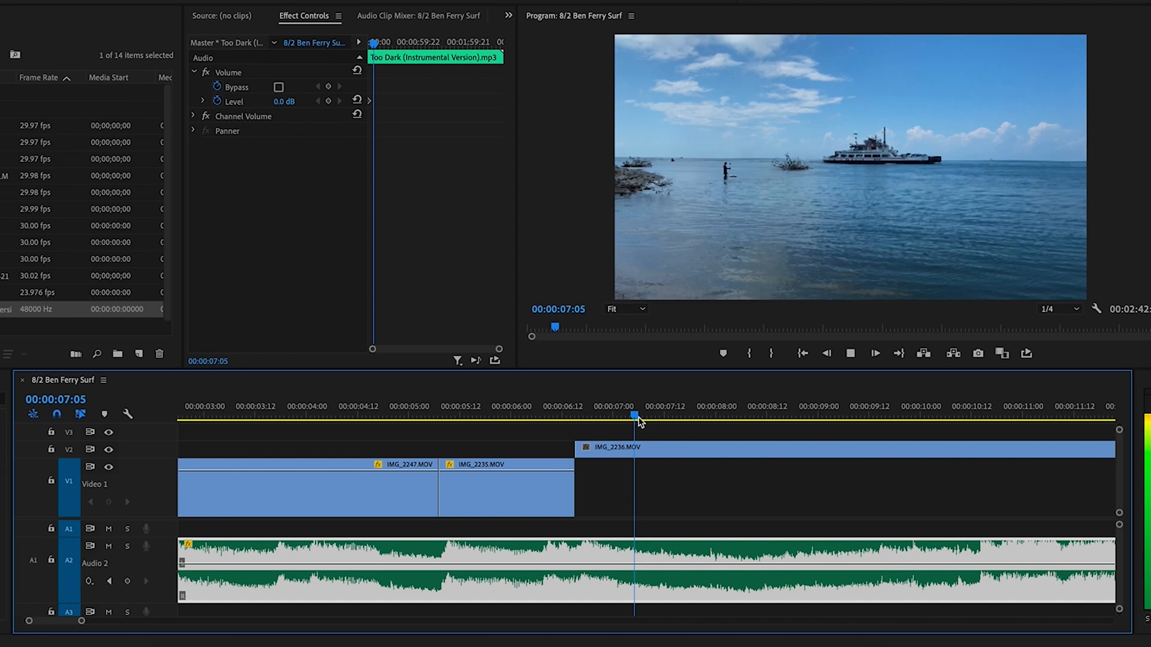
{"action": "left_click", "coordinate": [712, 410]}
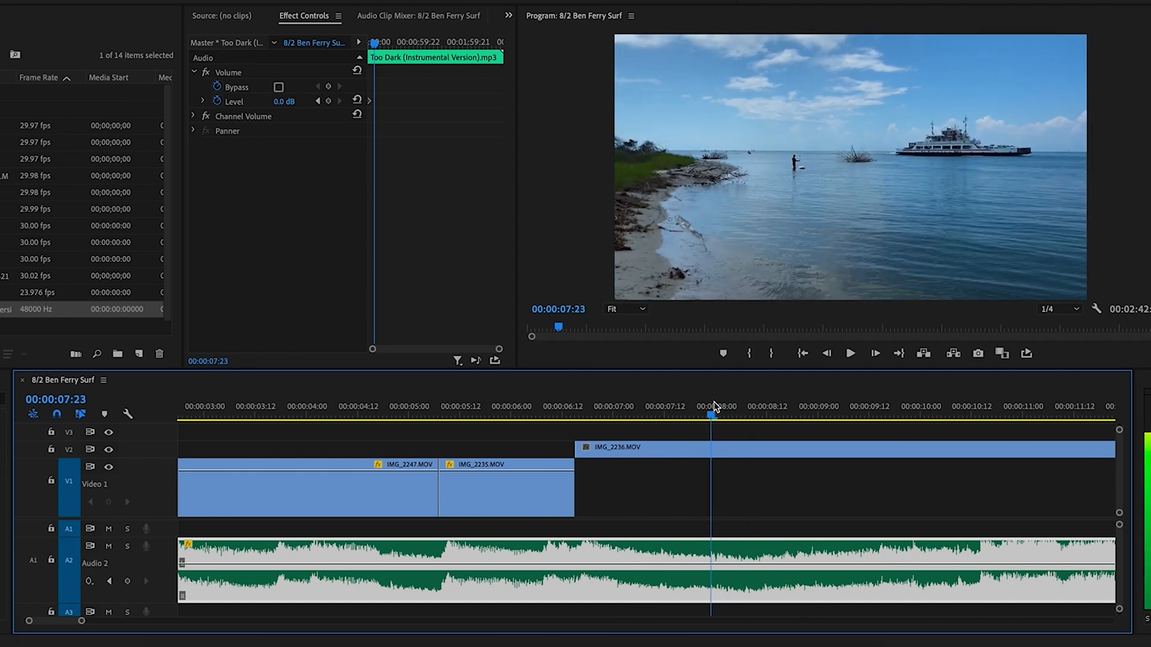
{"action": "key", "text": "="}
{"action": "key", "text": "="}
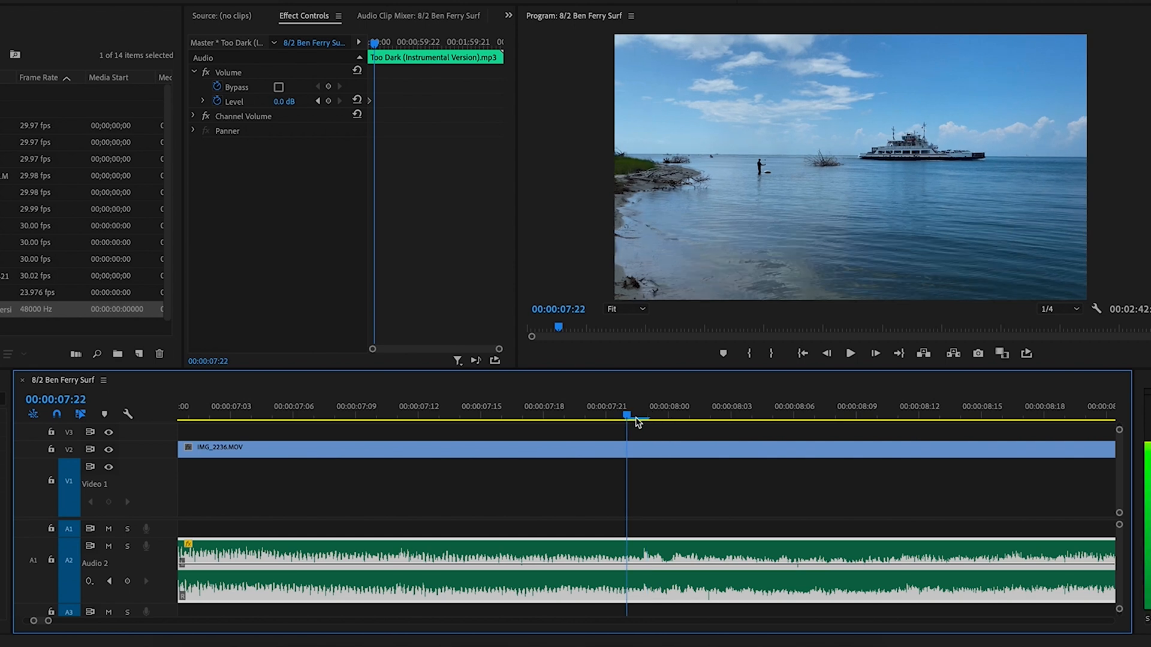
{"action": "key", "text": "cmd+k"}
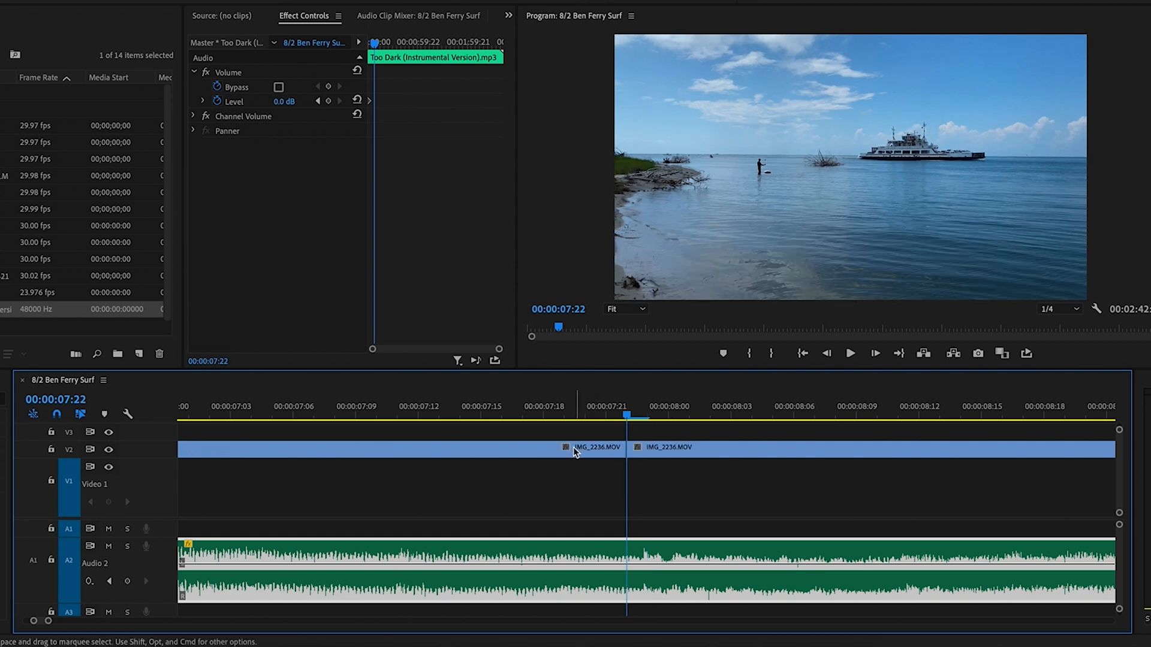
Move both IMG_2236 pieces from V2 onto V1 after IMG_2235, then replay from 4:13
{"action": "key", "text": "-"}
{"action": "key", "text": "-"}
{"action": "left_click_drag", "start_coordinate": [570, 449], "coordinate": [567, 480]}
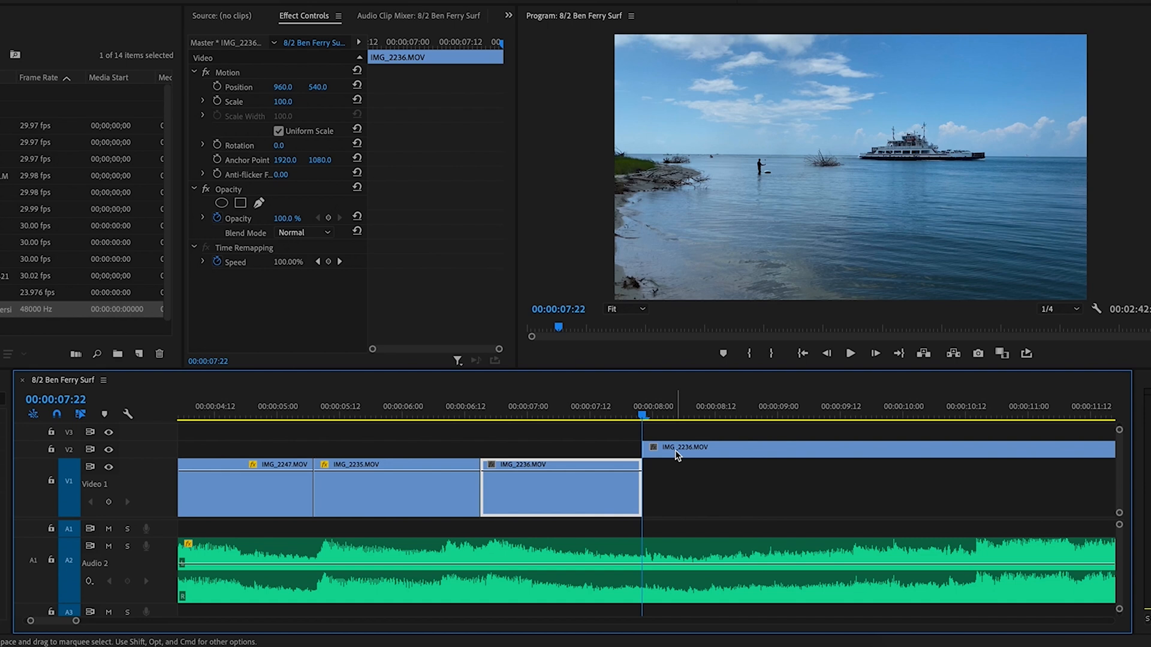
{"action": "key", "text": "minus"}
{"action": "left_click_drag", "start_coordinate": [665, 411], "coordinate": [731, 414]}
{"action": "key", "text": "v"}
{"action": "left_click_drag", "start_coordinate": [762, 454], "coordinate": [684, 454]}
{"action": "left_click_drag", "start_coordinate": [684, 454], "coordinate": [686, 479]}
{"action": "left_click", "coordinate": [436, 411]}
{"action": "key", "text": "space"}
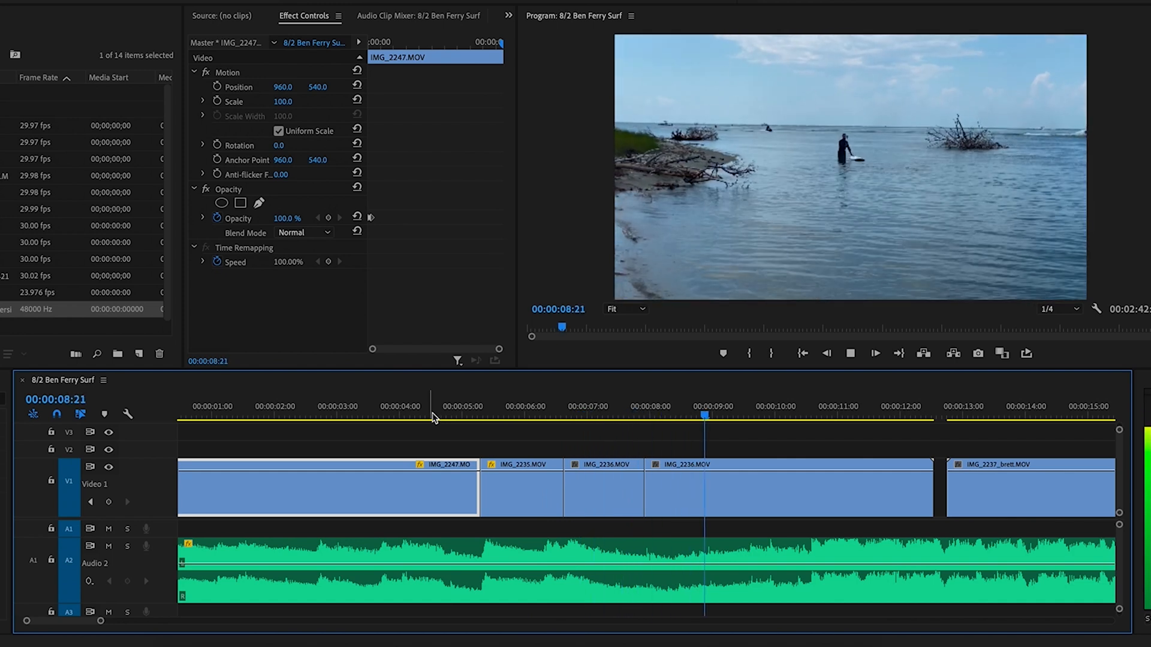
Select the second IMG_2236 piece and review it from 9:05 and 9:20
{"action": "left_click", "coordinate": [790, 459]}
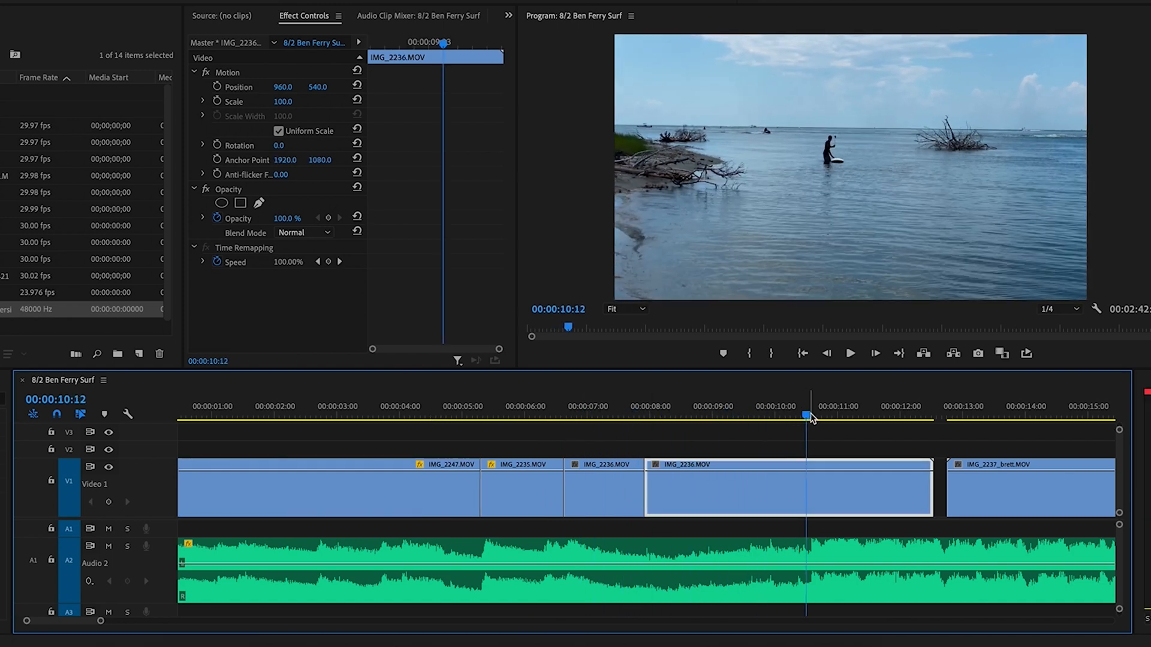
{"action": "left_click_drag", "start_coordinate": [782, 408], "coordinate": [729, 407]}
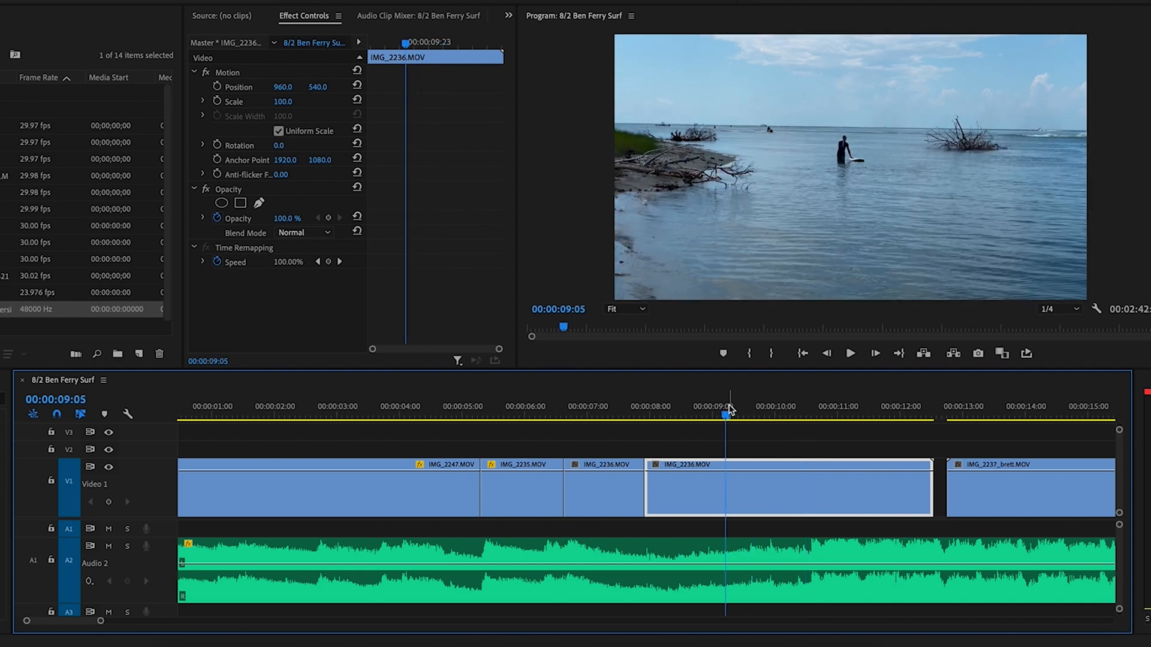
{"action": "key", "text": "space"}
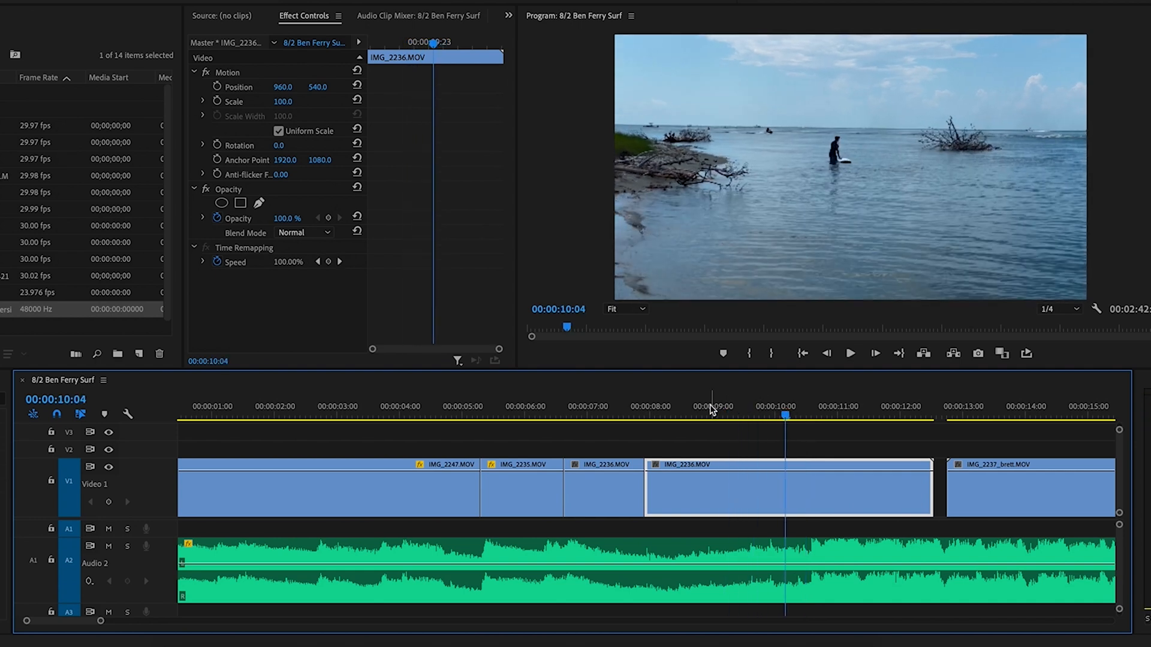
{"action": "left_click_drag", "start_coordinate": [779, 412], "coordinate": [772, 408]}
{"action": "key", "text": "space"}
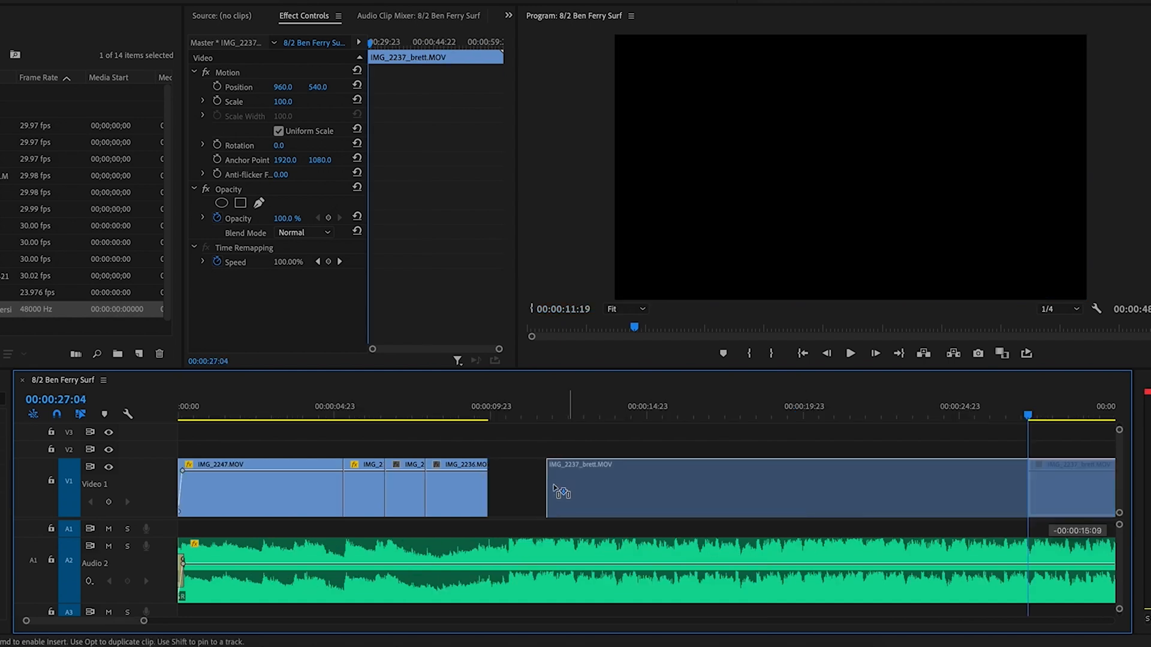
Slide IMG_2237_brett left to butt against IMG_2236 at 10:13, then check the join
{"action": "left_click_drag", "start_coordinate": [568, 489], "coordinate": [507, 479]}
{"action": "left_click", "coordinate": [490, 415]}
{"action": "key", "text": "space"}
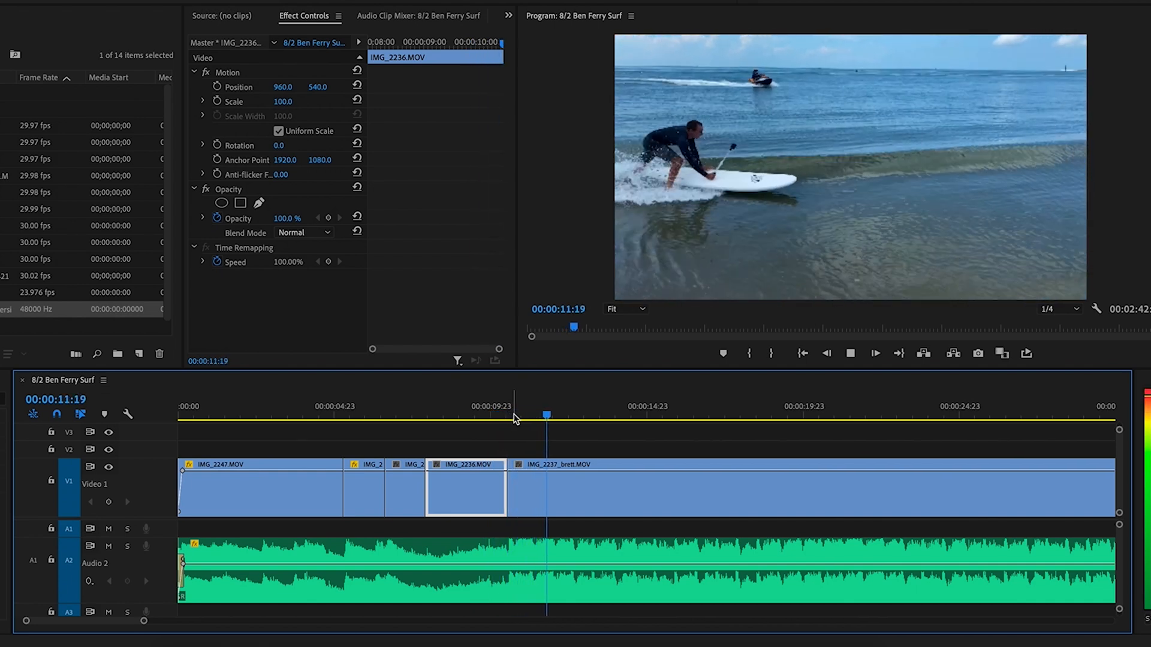
{"action": "left_click", "coordinate": [508, 413]}
{"action": "key", "text": "equal"}
{"action": "key", "text": "equal"}
{"action": "key", "text": "equal"}
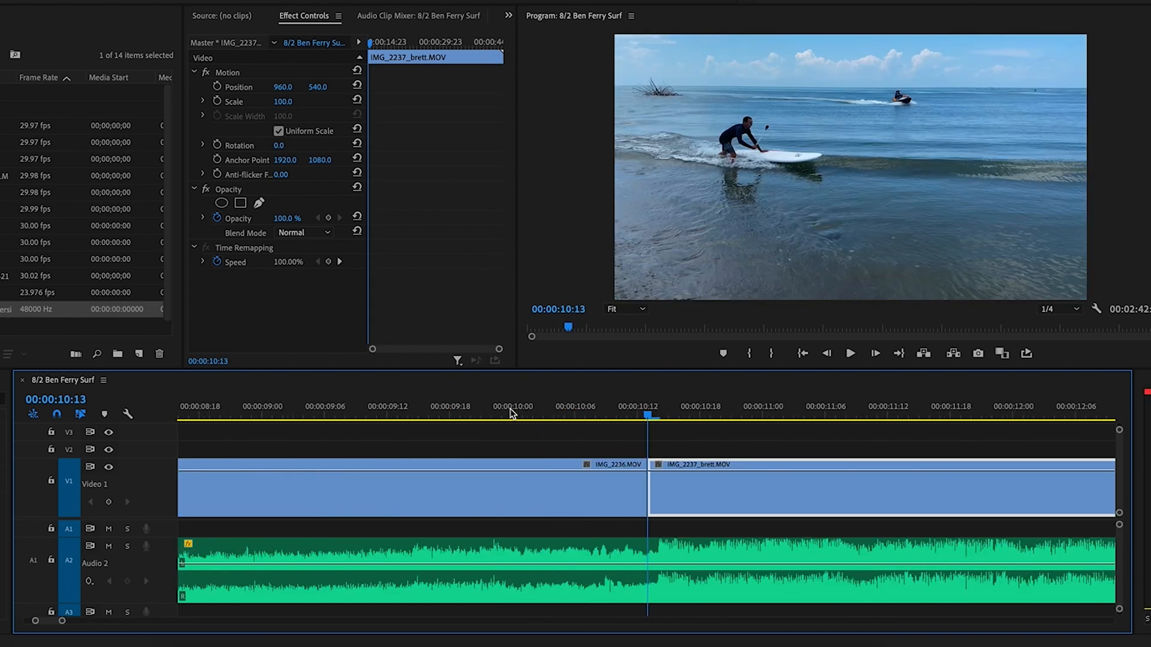
{"action": "left_click", "coordinate": [672, 415]}
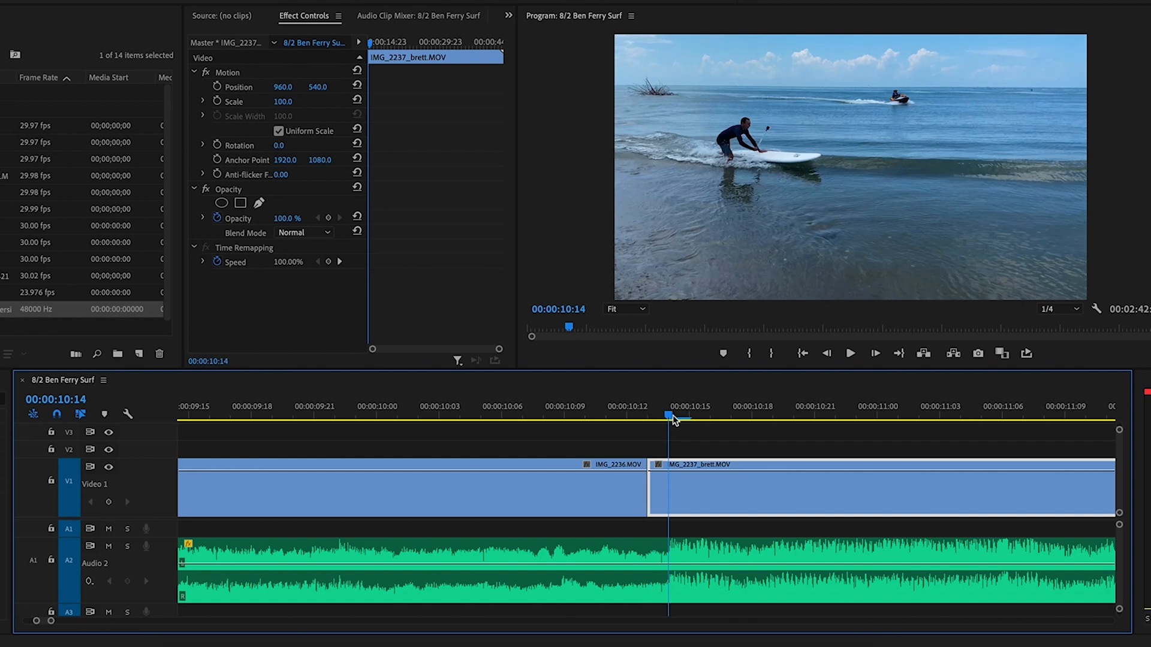
{"action": "left_click", "coordinate": [652, 413]}
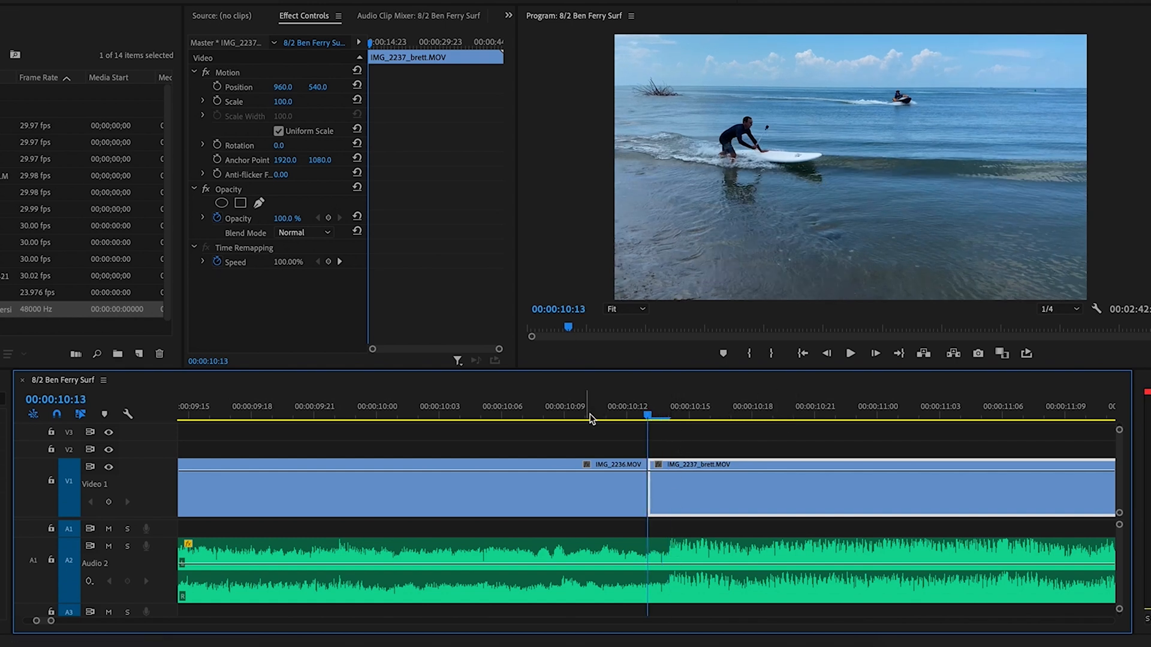
{"action": "key", "text": "minus"}
{"action": "key", "text": "minus"}
{"action": "key", "text": "minus"}
{"action": "left_click", "coordinate": [666, 416]}
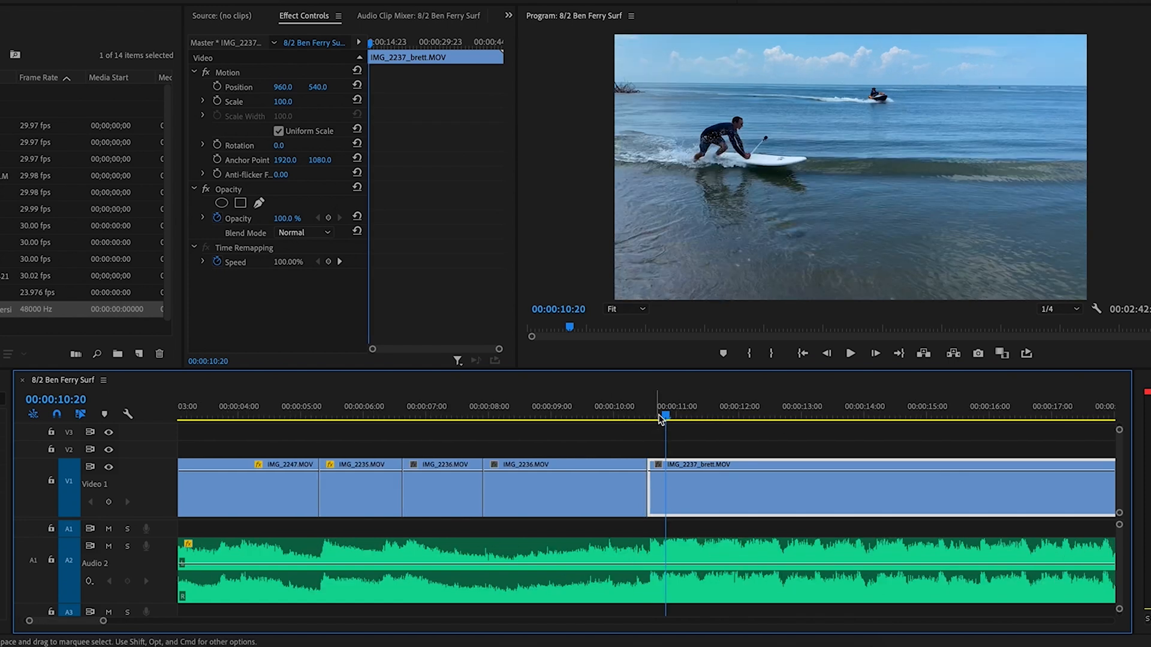
{"action": "left_click_drag", "start_coordinate": [672, 416], "coordinate": [760, 418]}
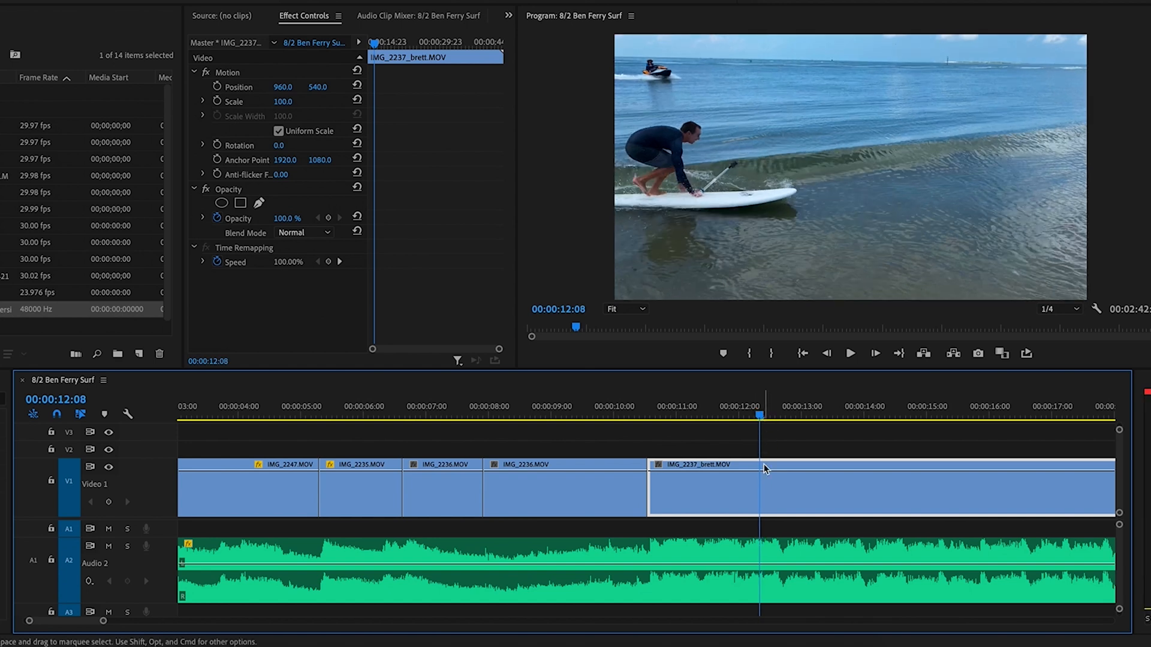
Cut IMG_2237_brett at 12:08, delete its left piece, and slide it left
{"action": "key", "text": "c"}
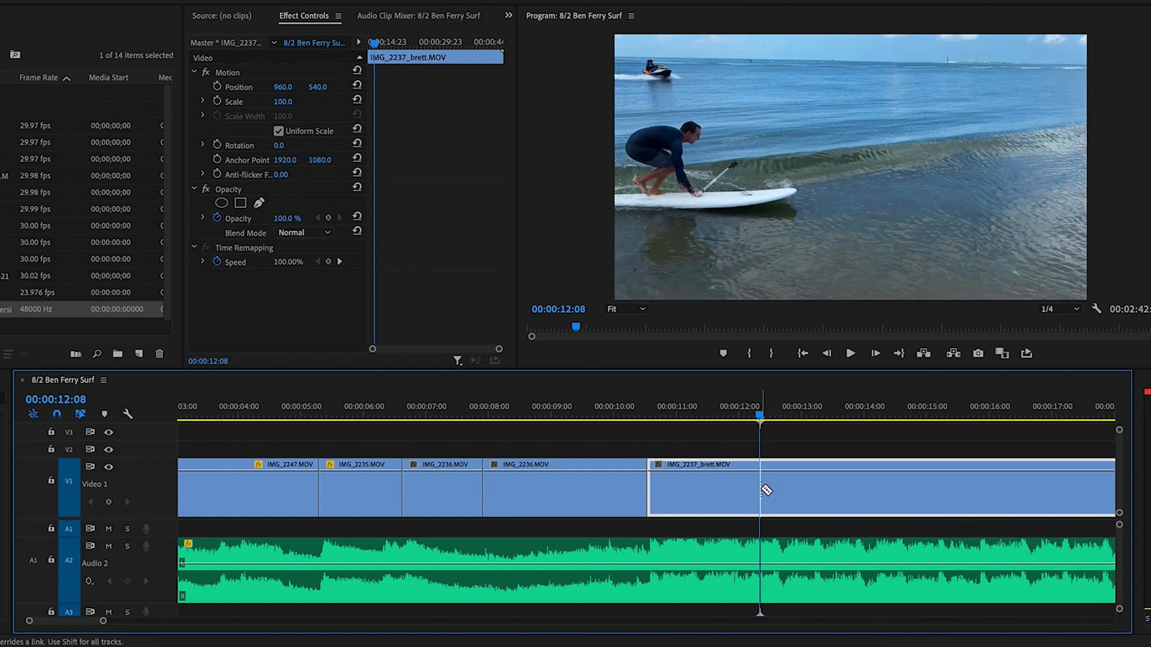
{"action": "left_click", "coordinate": [753, 489]}
{"action": "key", "text": "v"}
{"action": "left_click", "coordinate": [728, 494]}
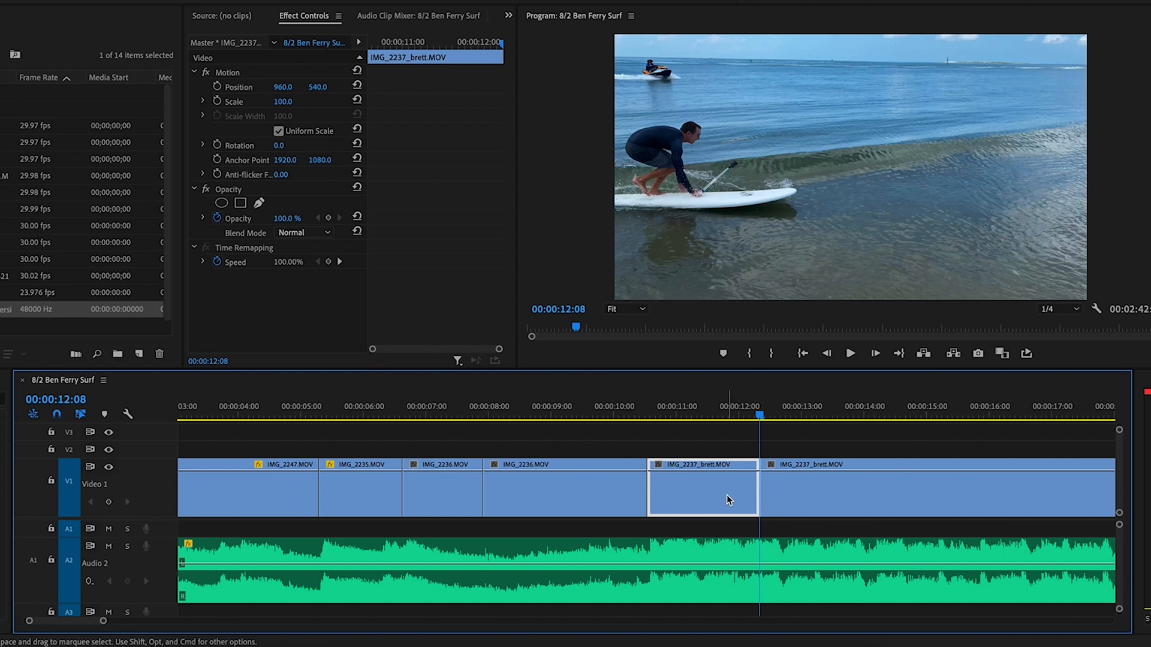
{"action": "key", "text": "Delete"}
{"action": "left_click_drag", "start_coordinate": [788, 492], "coordinate": [676, 492]}
{"action": "mouse_move", "coordinate": [629, 412]}
{"action": "left_mouse_down"}
{"action": "mouse_move", "coordinate": [648, 414]}
{"action": "mouse_move", "coordinate": [609, 416]}
{"action": "left_mouse_up"}
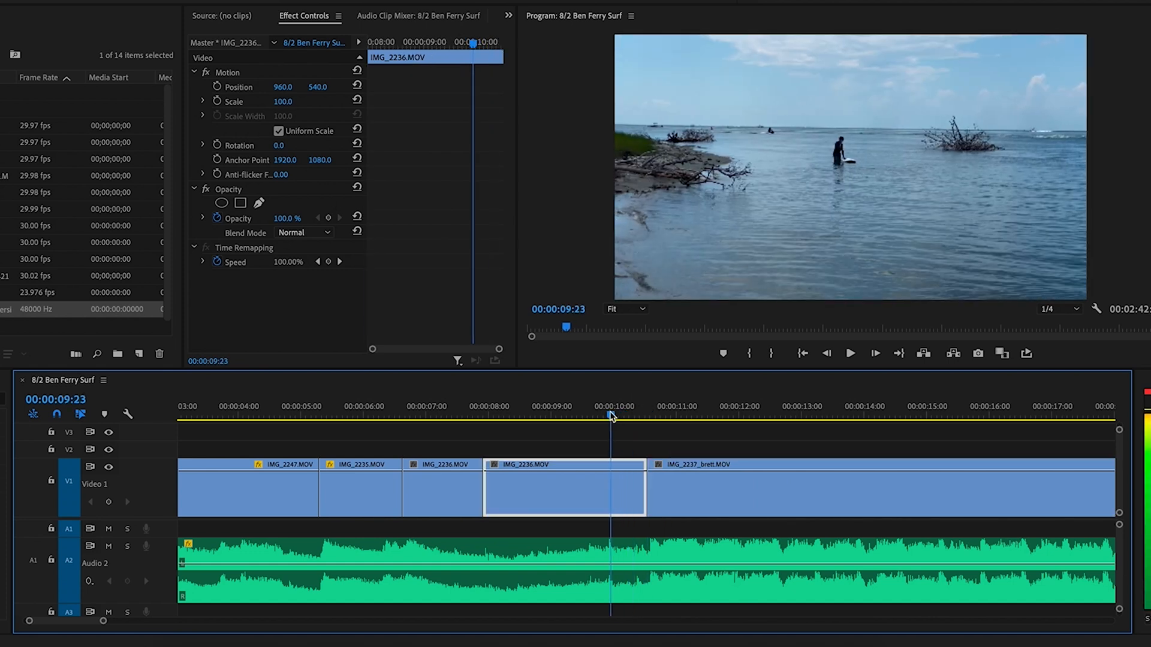
Cut IMG_2236 at 09:21, delete the remainder, and pull IMG_2237_brett back to close the gap
{"action": "key", "text": "equal"}
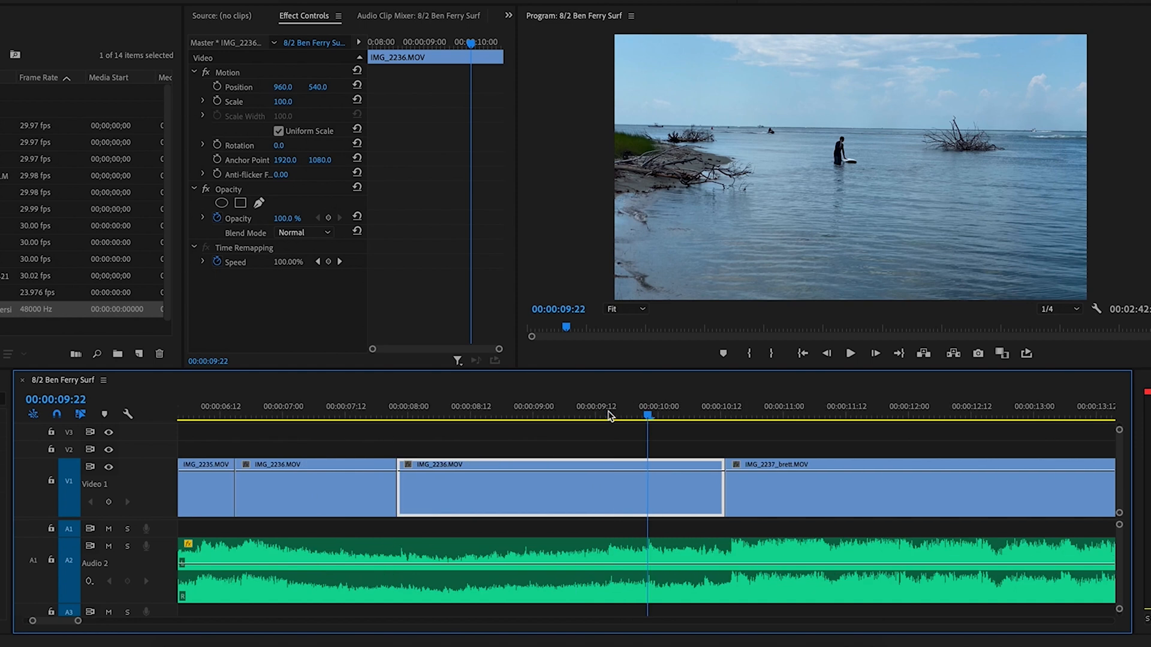
{"action": "key", "text": "equal"}
{"action": "key", "text": "equal"}
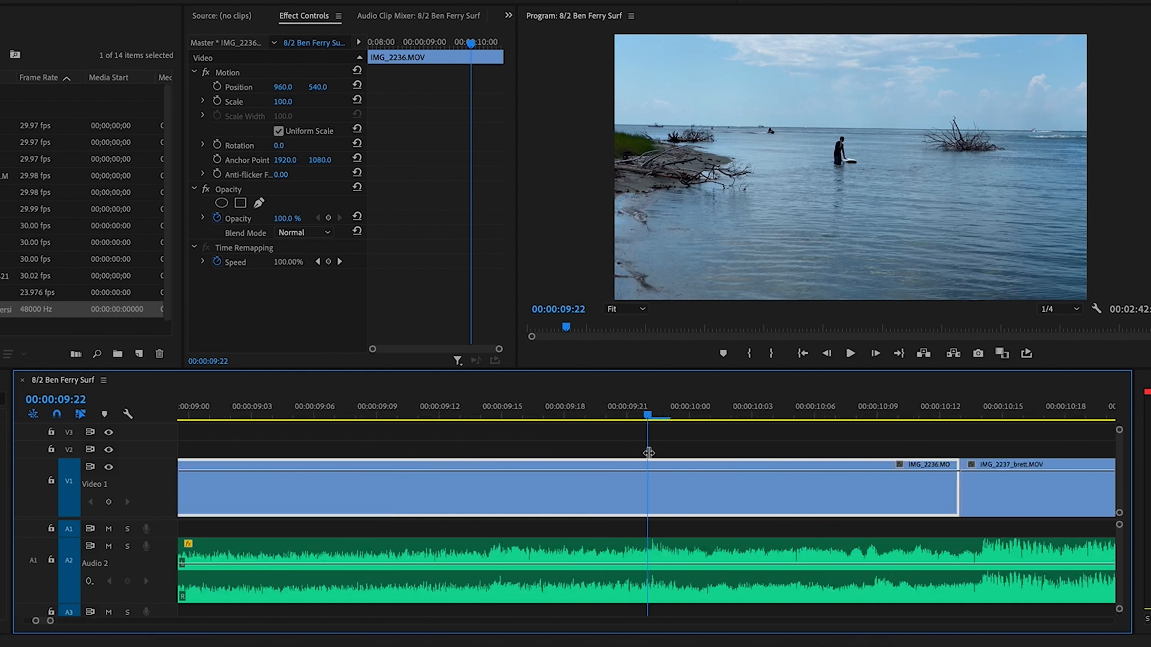
{"action": "key", "text": "Left"}
{"action": "key", "text": "super+k"}
{"action": "key", "text": "Delete"}
{"action": "key", "text": "minus"}
{"action": "key", "text": "minus"}
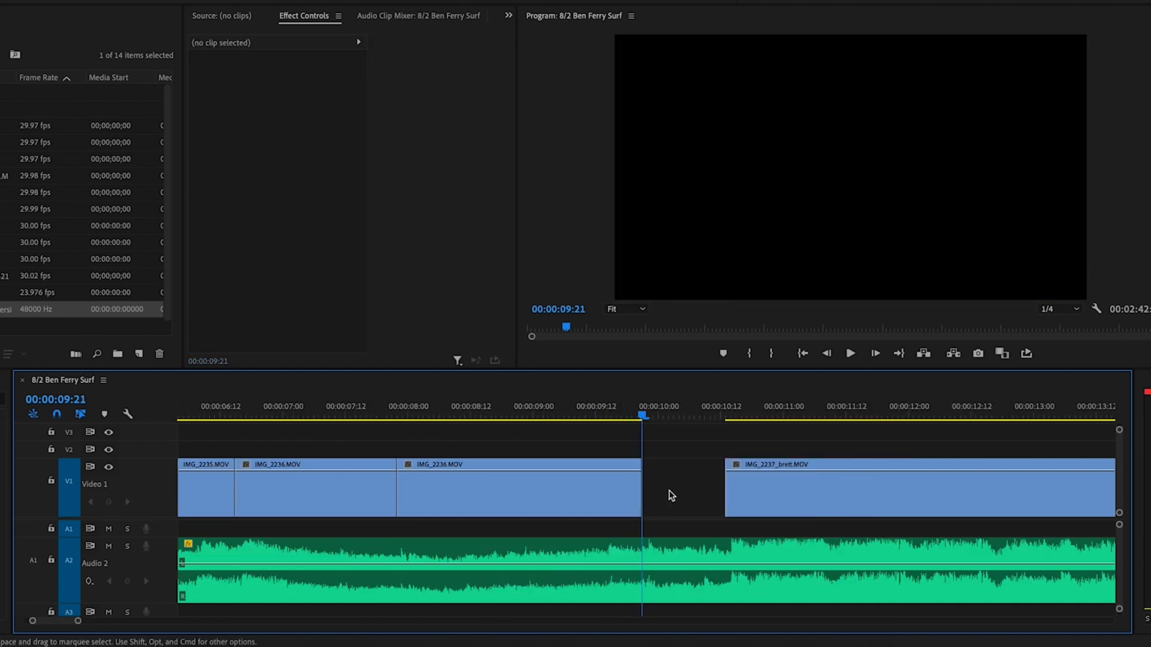
{"action": "left_click_drag", "start_coordinate": [721, 482], "coordinate": [642, 488]}
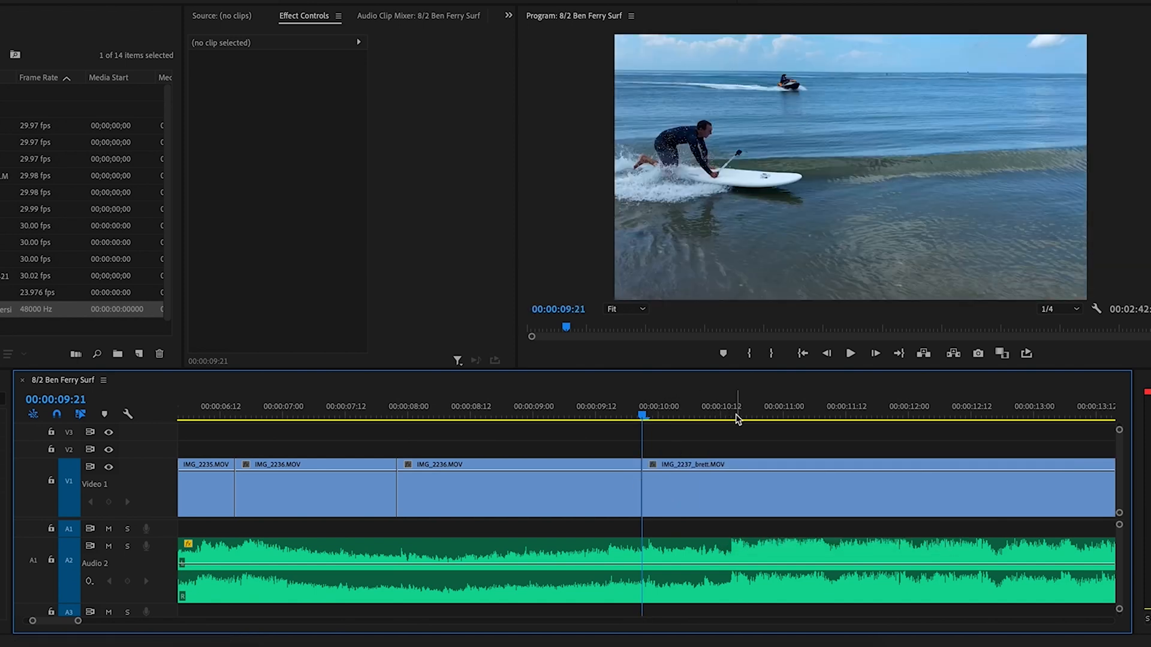
{"action": "left_click", "coordinate": [532, 405]}
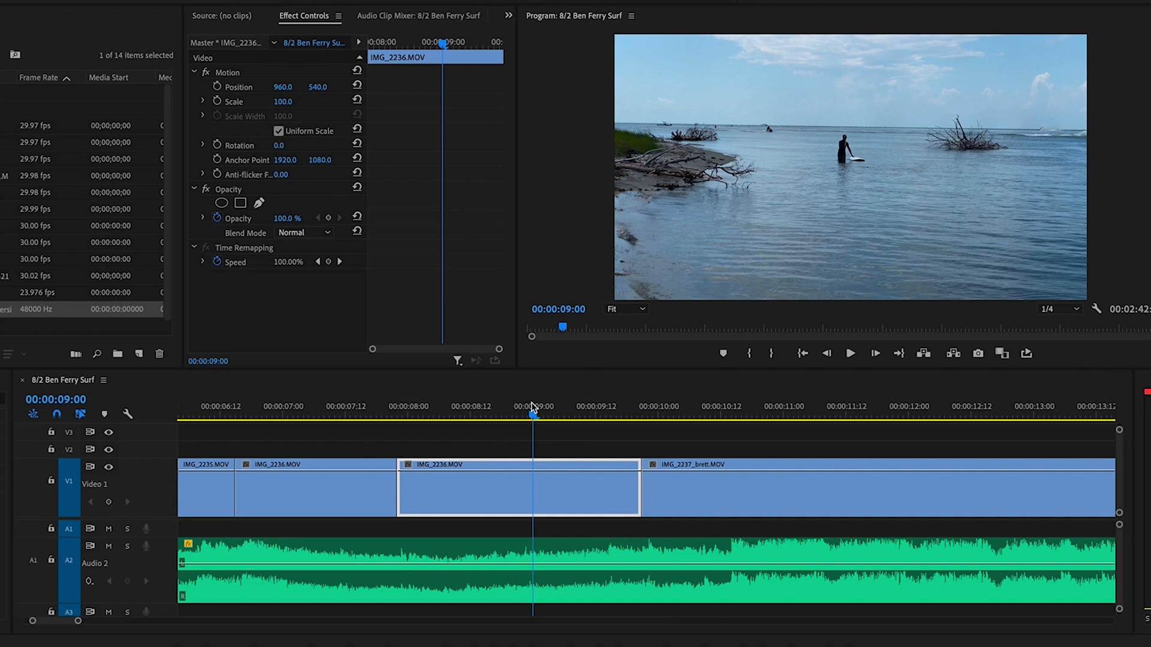
{"action": "key", "text": "space"}
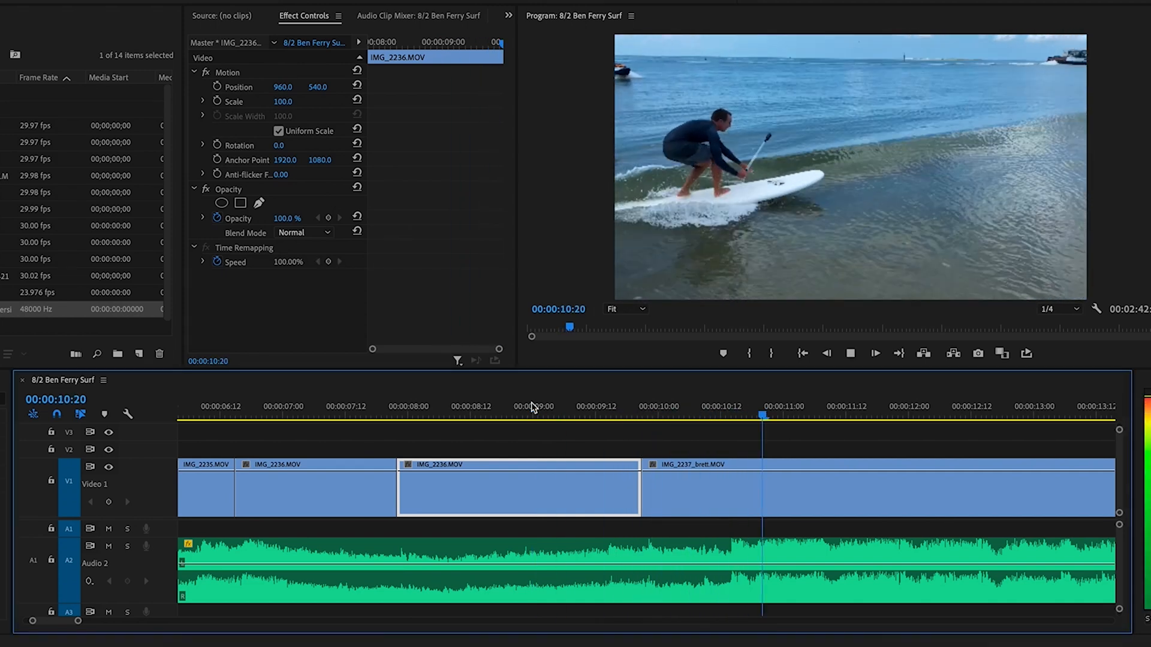
{"action": "key", "text": "space"}
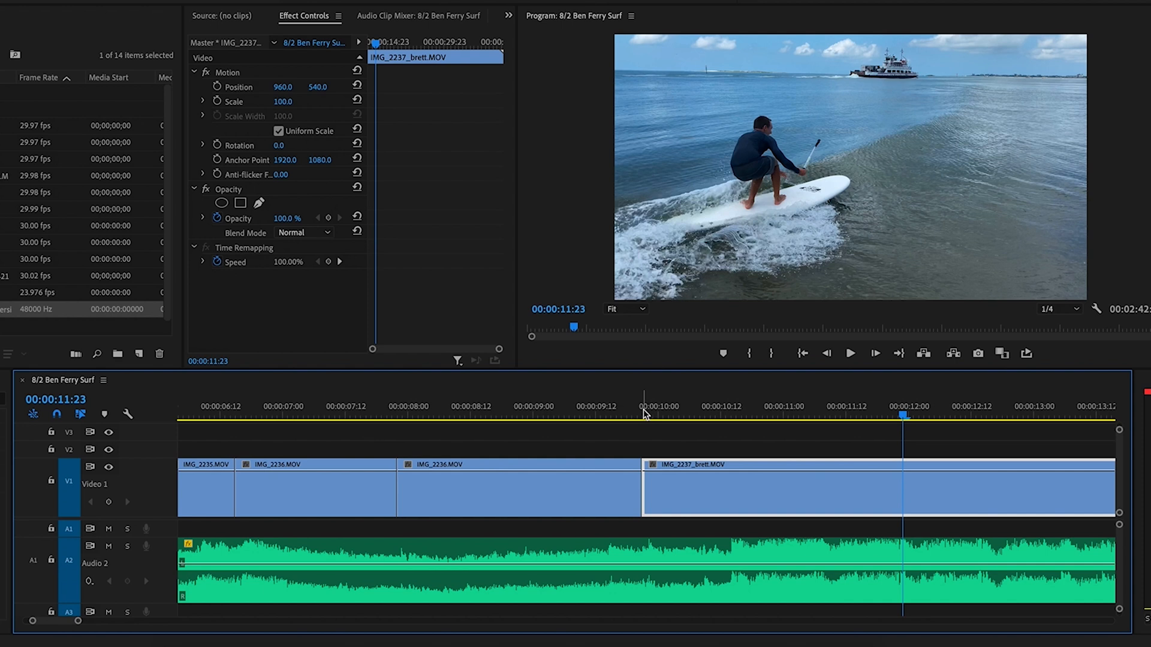
{"action": "left_click", "coordinate": [643, 409]}
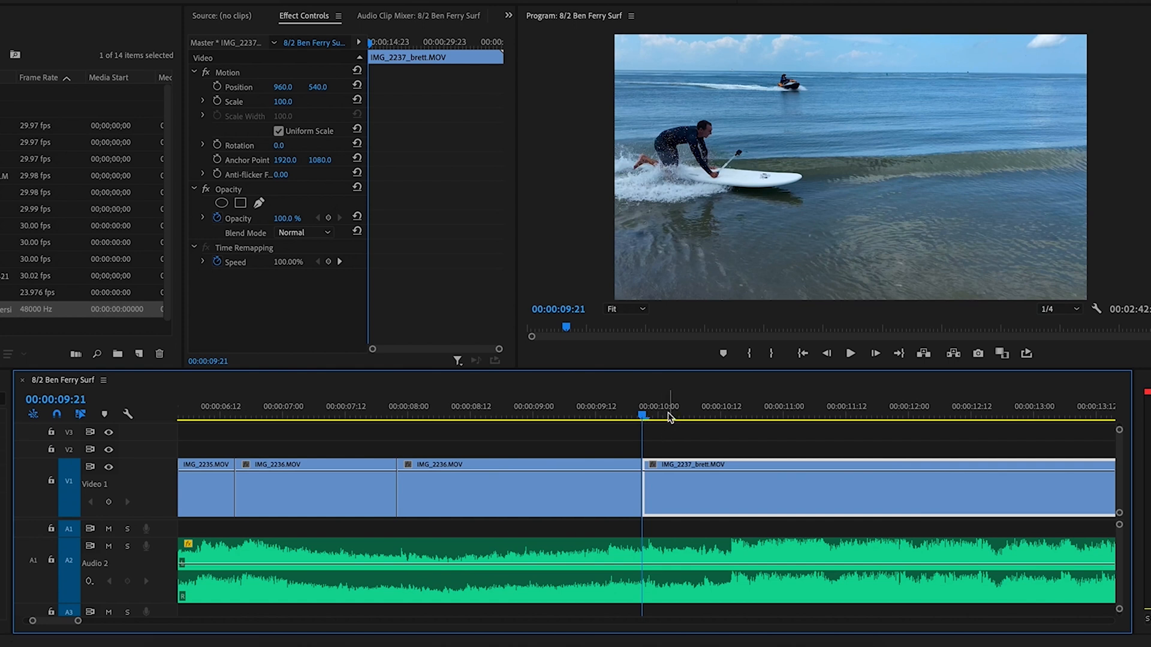
{"action": "left_click_drag", "start_coordinate": [655, 410], "coordinate": [751, 410]}
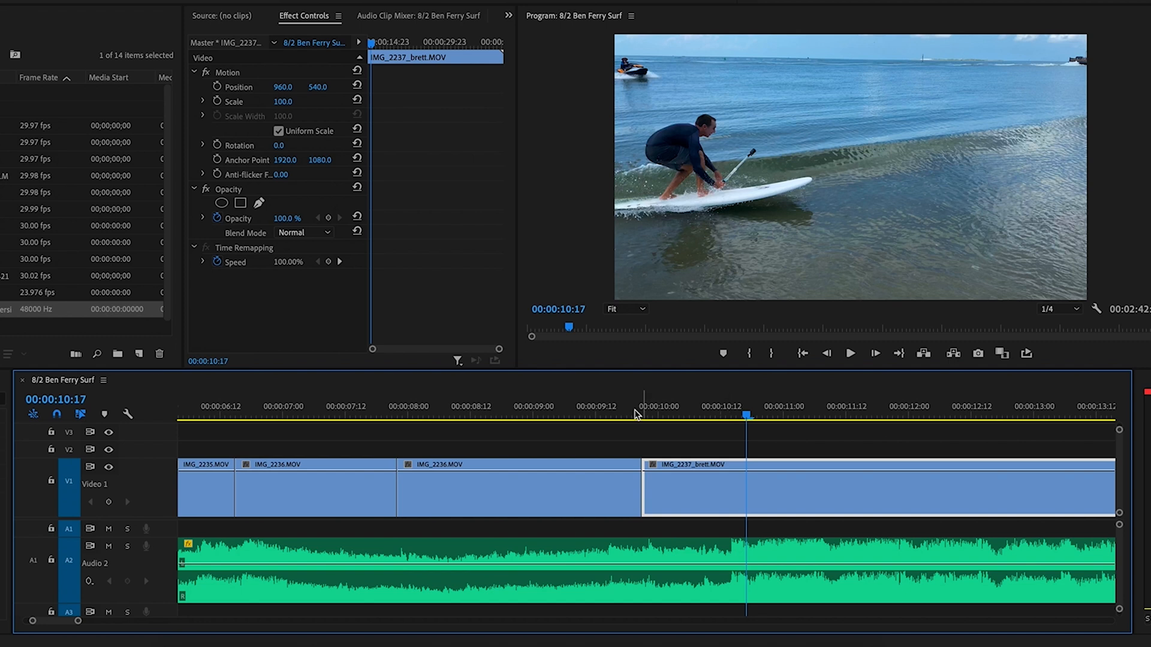
{"action": "left_click", "coordinate": [595, 410]}
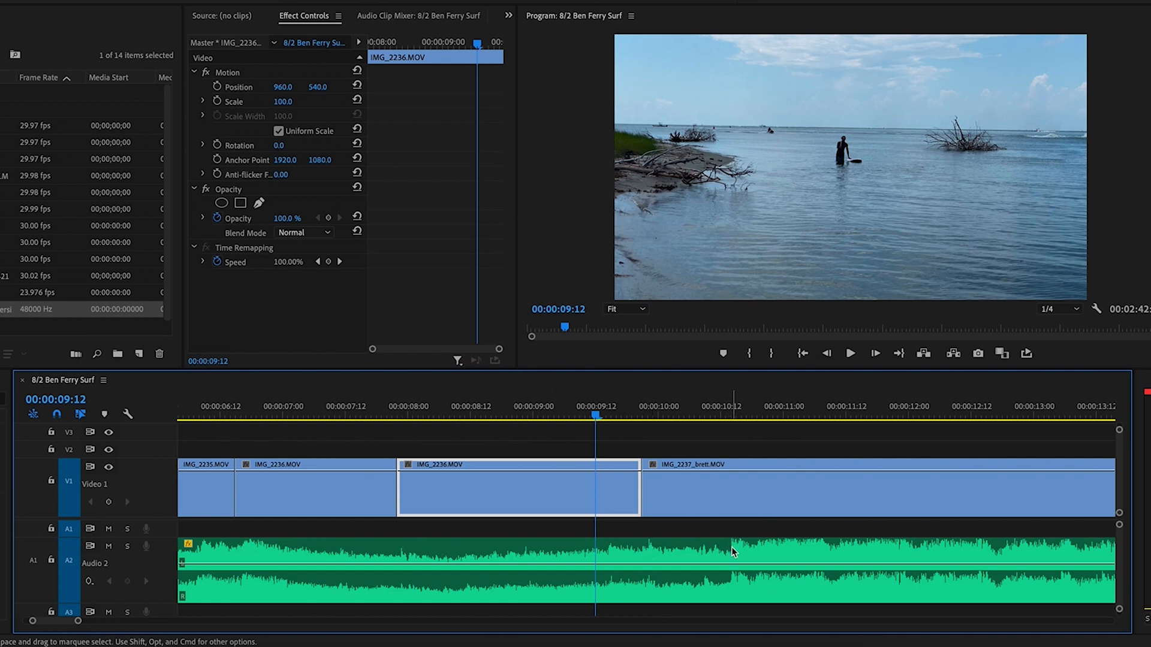
{"action": "left_click", "coordinate": [731, 414]}
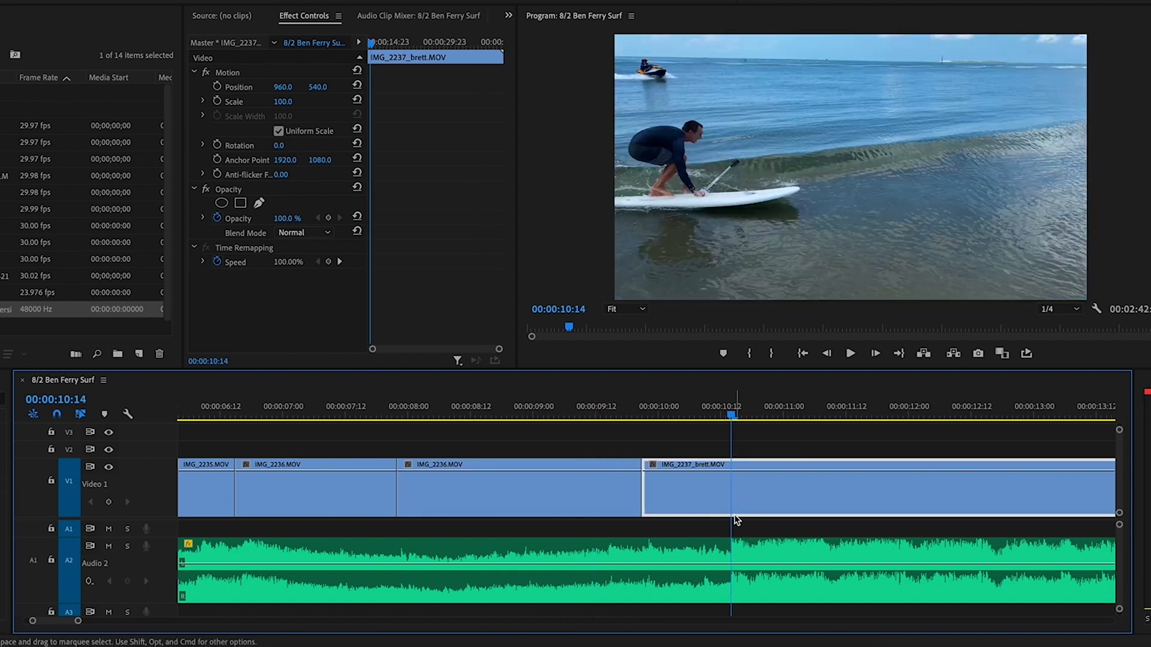
{"action": "left_click", "coordinate": [642, 413]}
{"action": "left_click_drag", "start_coordinate": [642, 414], "coordinate": [538, 422]}
{"action": "key", "text": "space"}
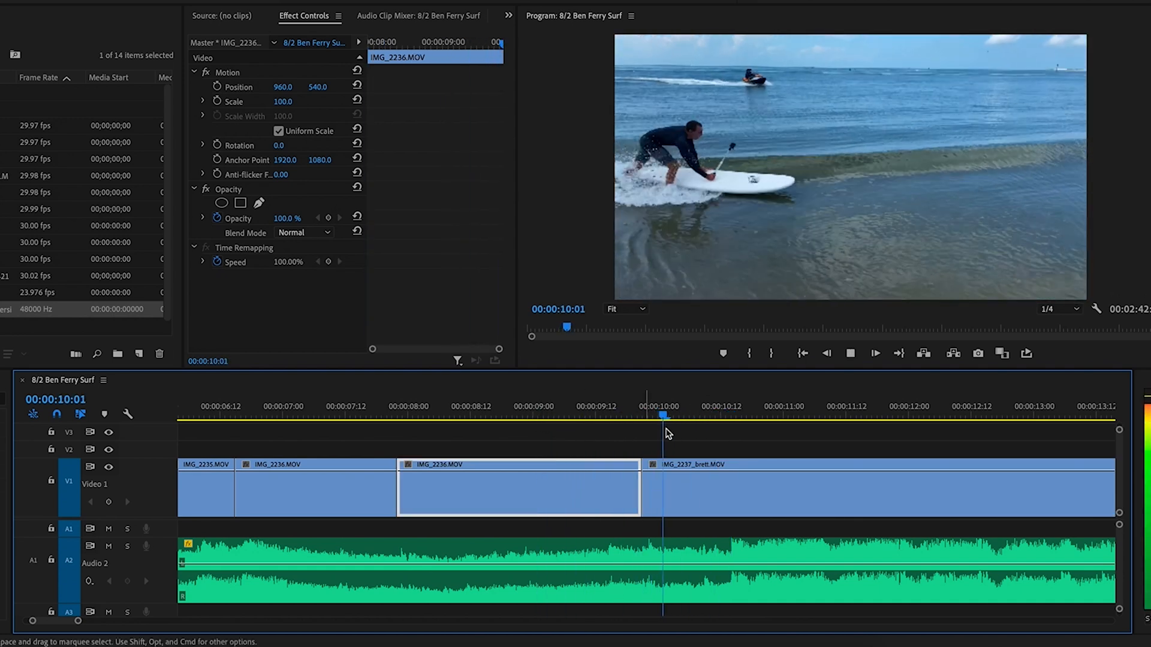
{"action": "key", "text": "minus"}
{"action": "key", "text": "minus"}
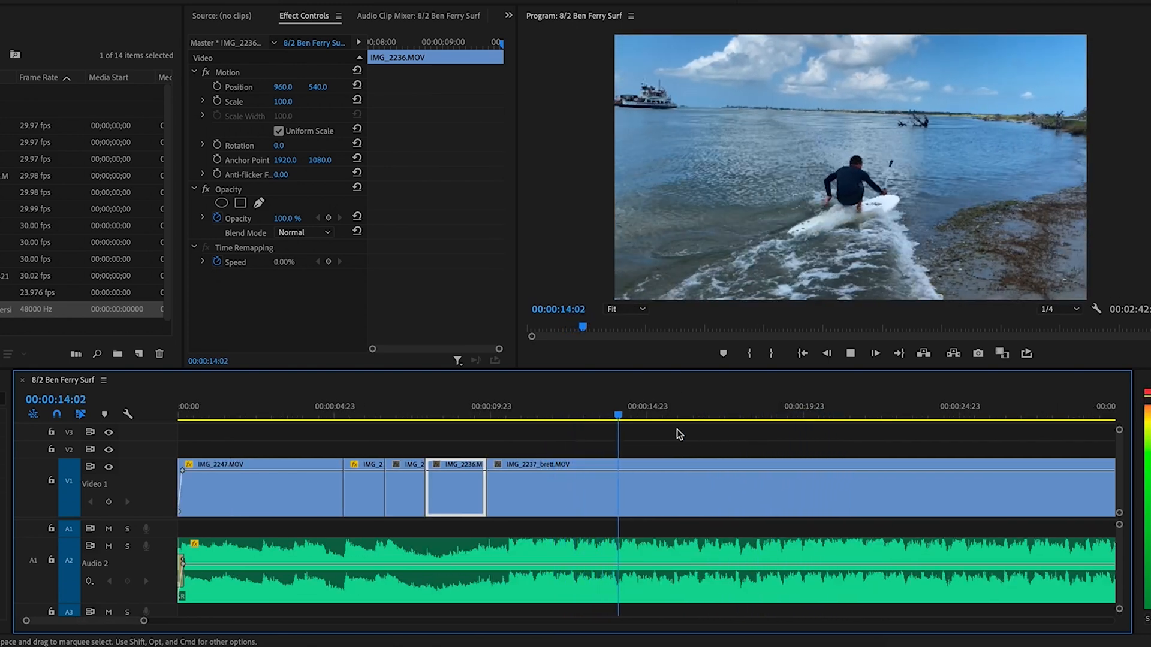
Split IMG_2237_brett.MOV at 15:20, then replay from about 14:10
{"action": "key", "text": "space"}
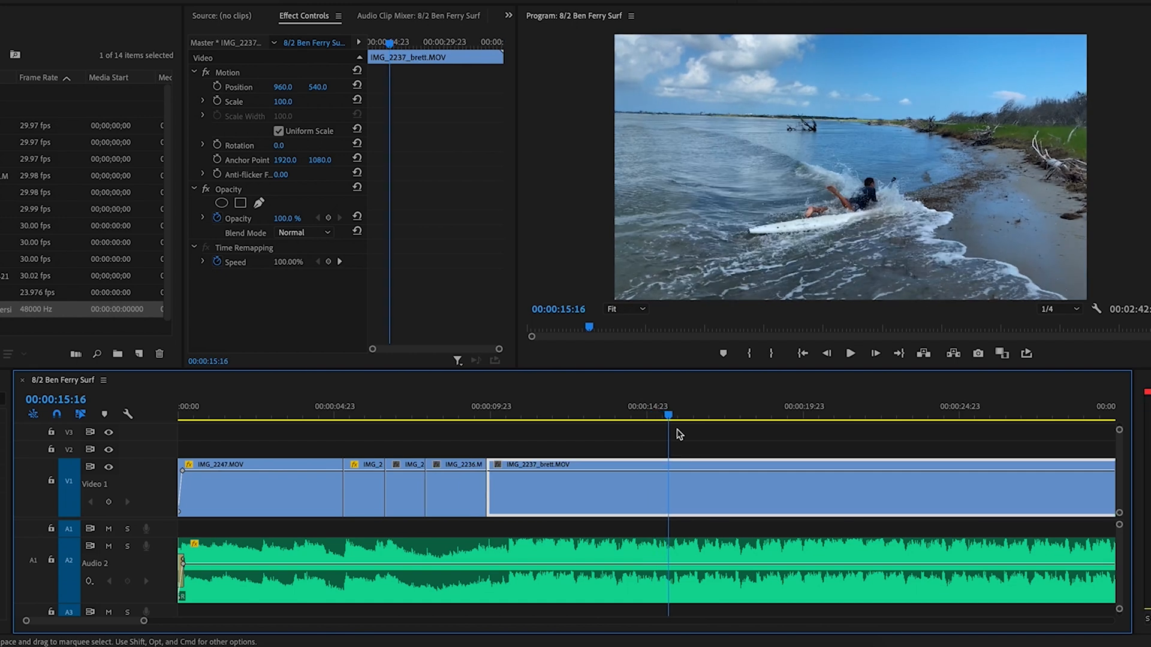
{"action": "key", "text": "equal"}
{"action": "key", "text": "equal"}
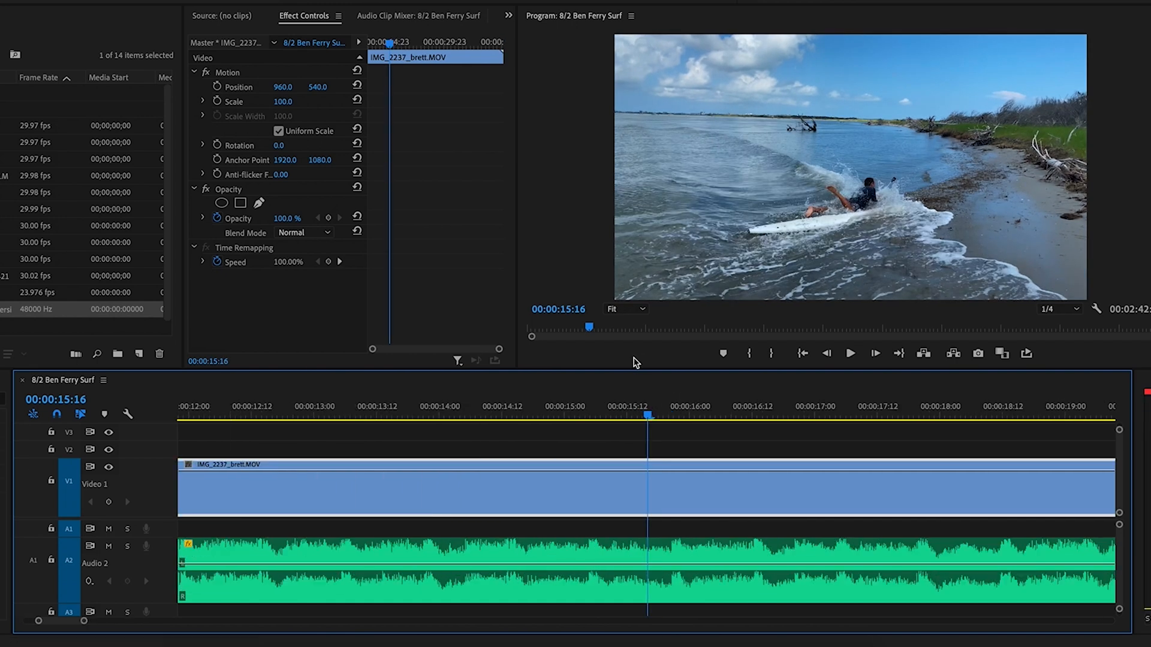
{"action": "left_click", "coordinate": [538, 413]}
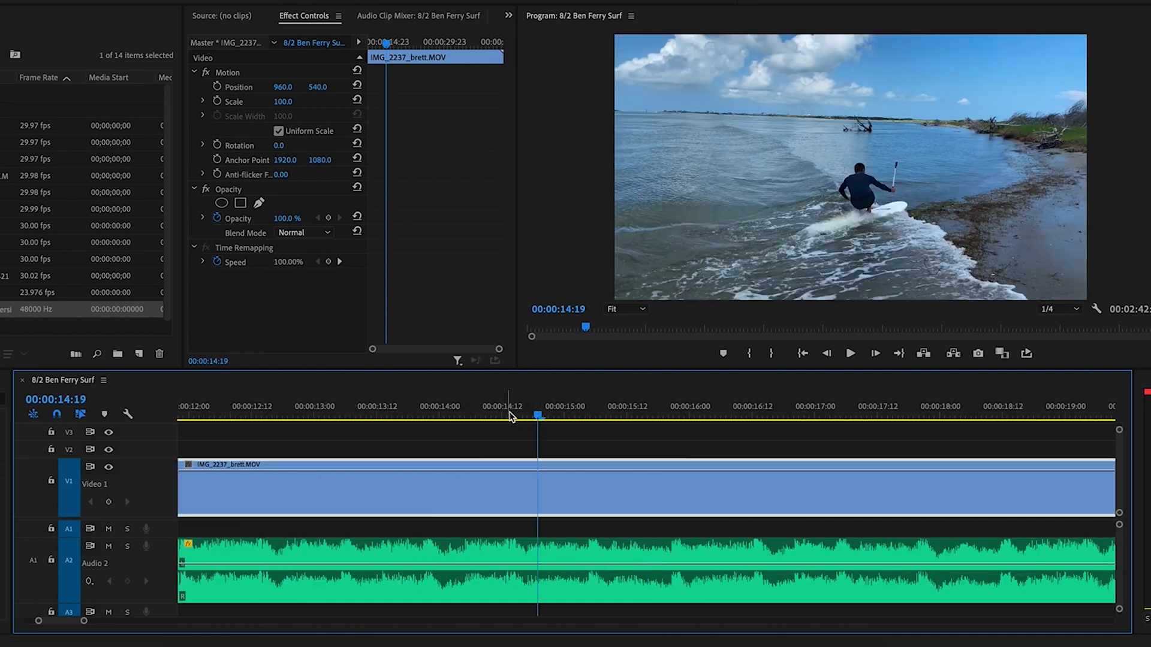
{"action": "left_click_drag", "start_coordinate": [521, 418], "coordinate": [671, 420]}
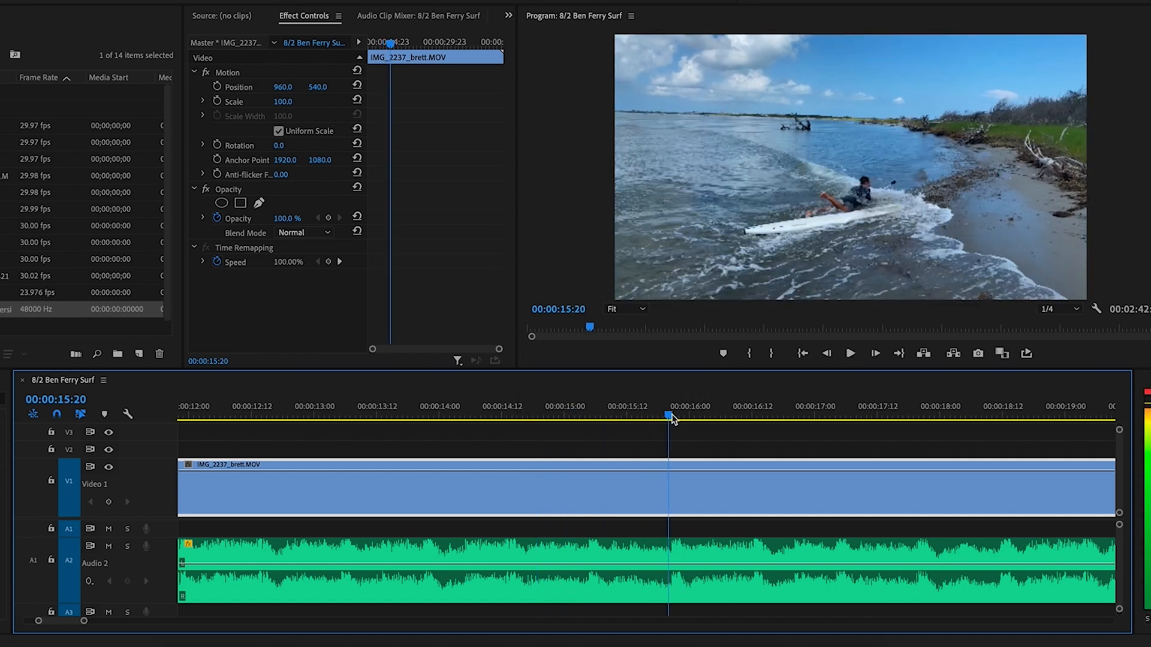
{"action": "left_click", "coordinate": [676, 493]}
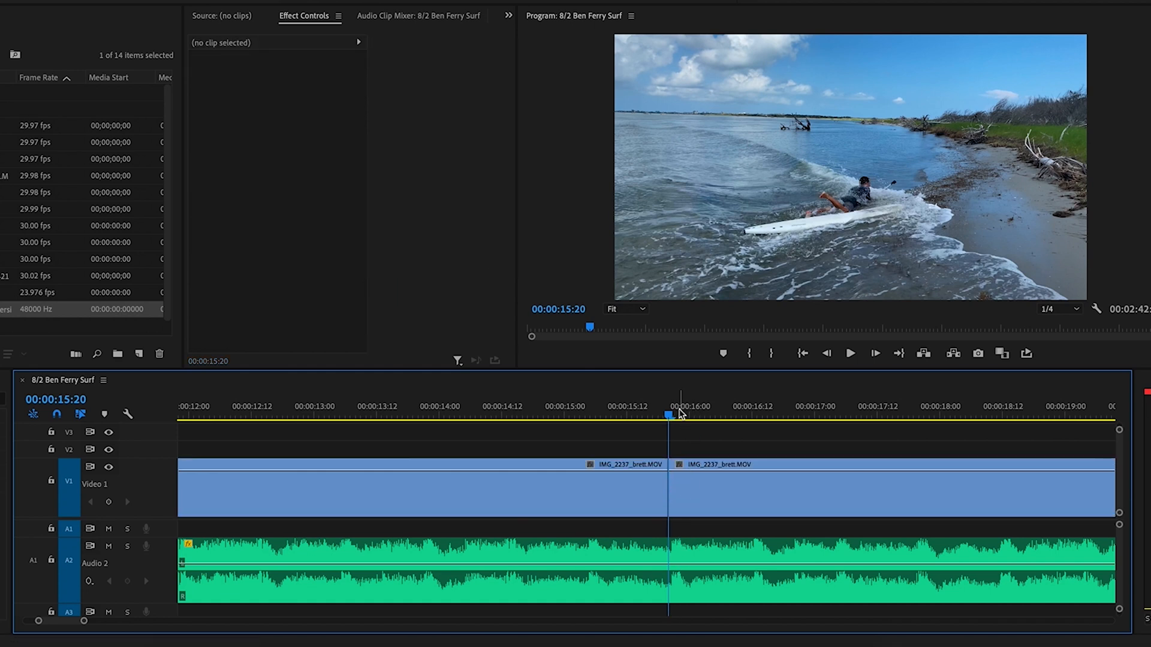
{"action": "key", "text": "minus"}
{"action": "key", "text": "minus"}
{"action": "key", "text": "minus"}
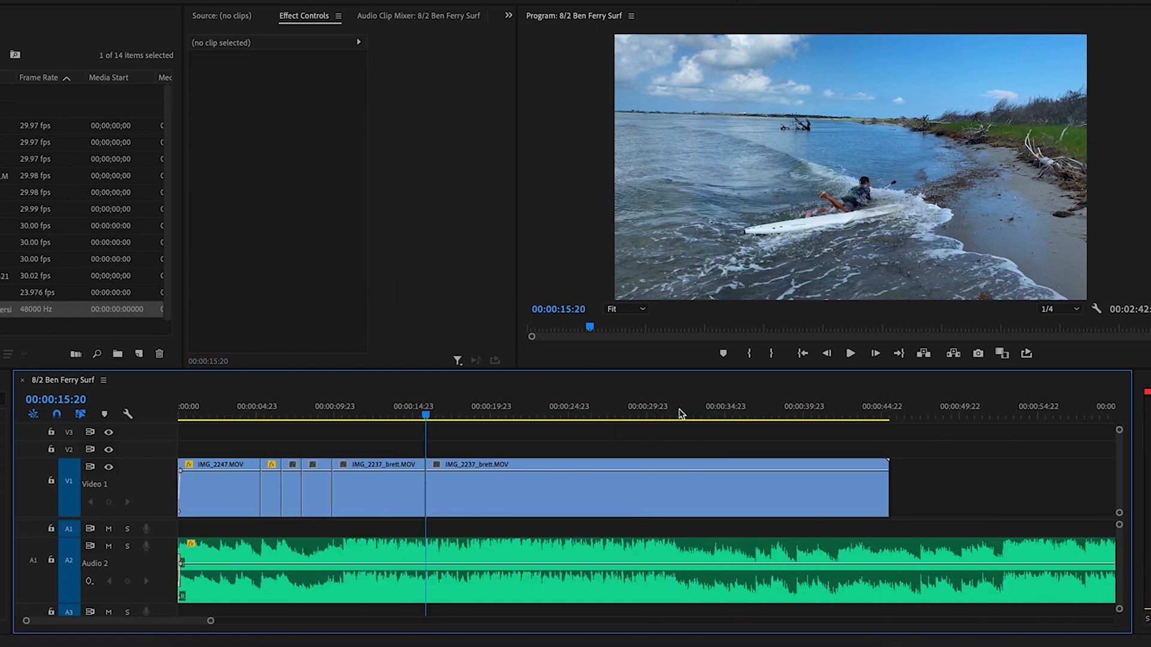
{"action": "key", "text": "equal"}
{"action": "key", "text": "minus"}
{"action": "left_click", "coordinate": [395, 419]}
{"action": "key", "text": "space"}
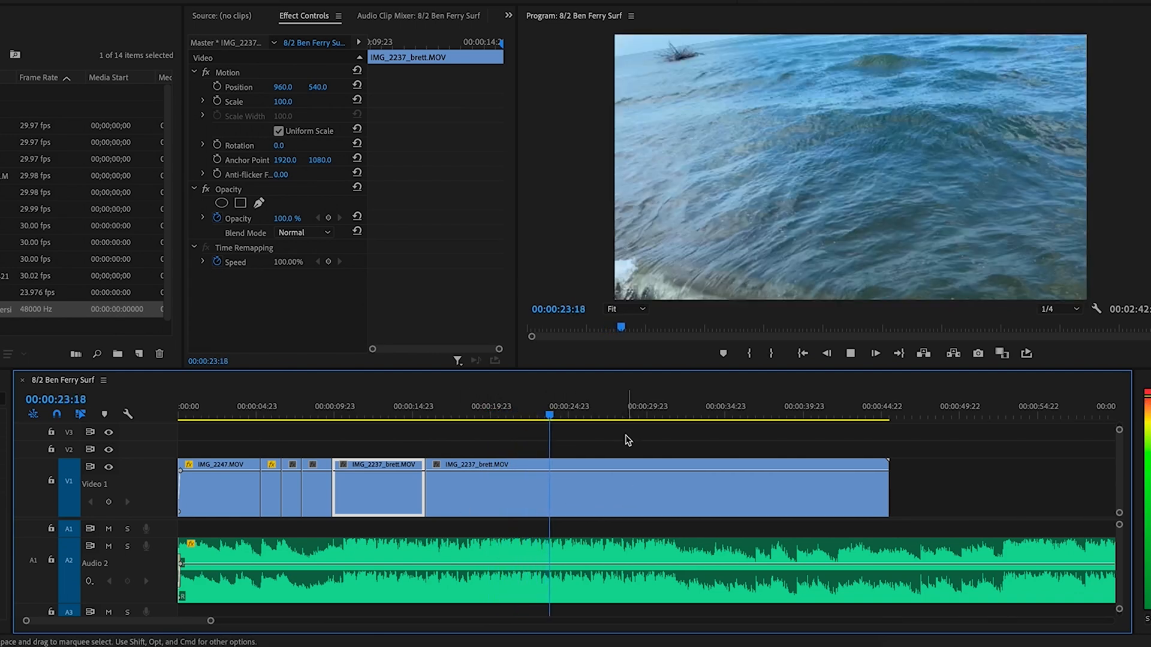
Cut the long IMG_2237_brett clip at 18:00 and slide it left over the short clip
{"action": "left_click", "coordinate": [627, 486]}
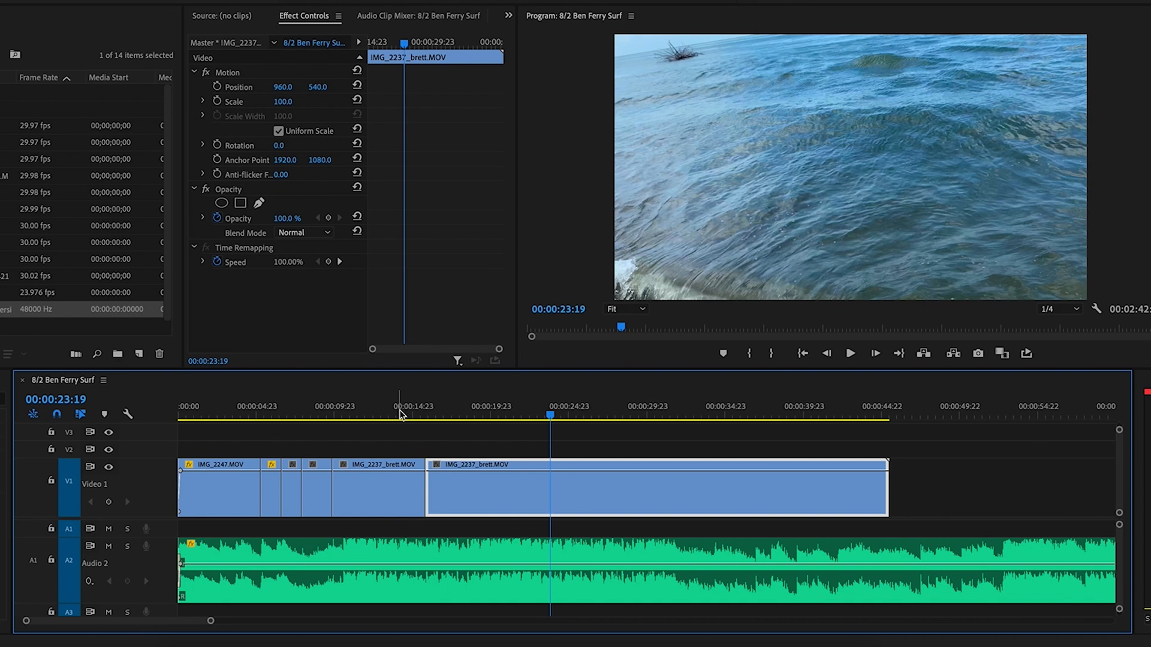
{"action": "left_click", "coordinate": [399, 411]}
{"action": "left_click", "coordinate": [462, 411]}
{"action": "key", "text": "c"}
{"action": "left_click", "coordinate": [460, 489]}
{"action": "key", "text": "v"}
{"action": "left_click_drag", "start_coordinate": [507, 490], "coordinate": [473, 491]}
Review from 15:06 and cut IMG_2237_brett at 16:11
{"action": "left_click", "coordinate": [418, 403]}
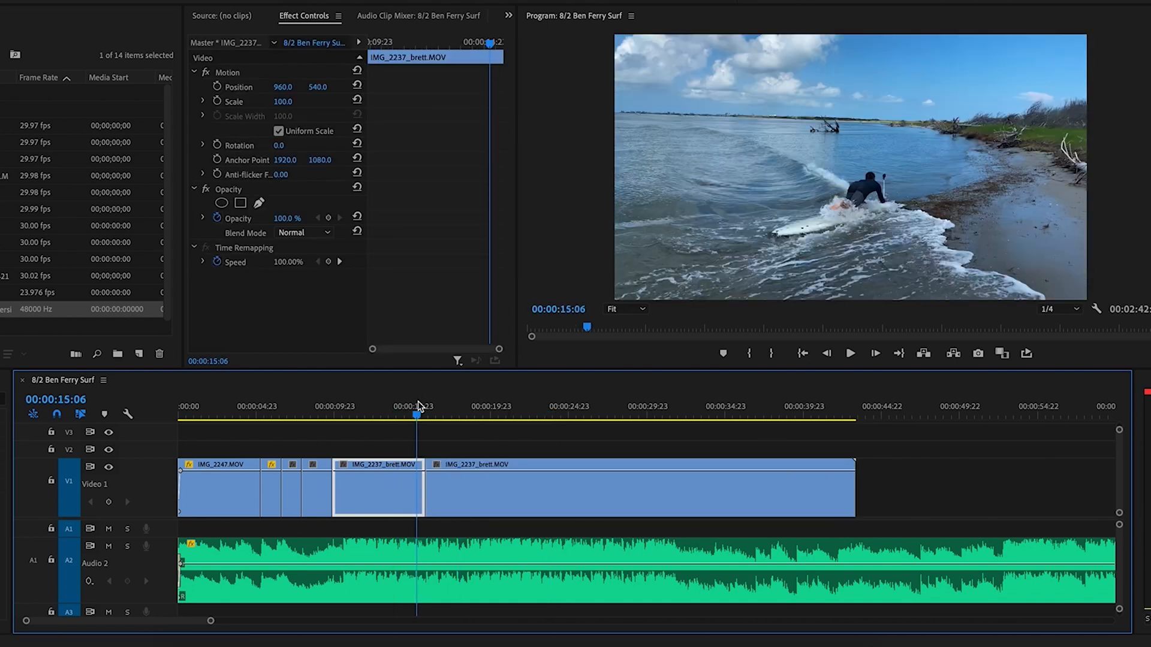
{"action": "key", "text": "equal"}
{"action": "key", "text": "equal"}
{"action": "key", "text": "equal"}
{"action": "key", "text": "space"}
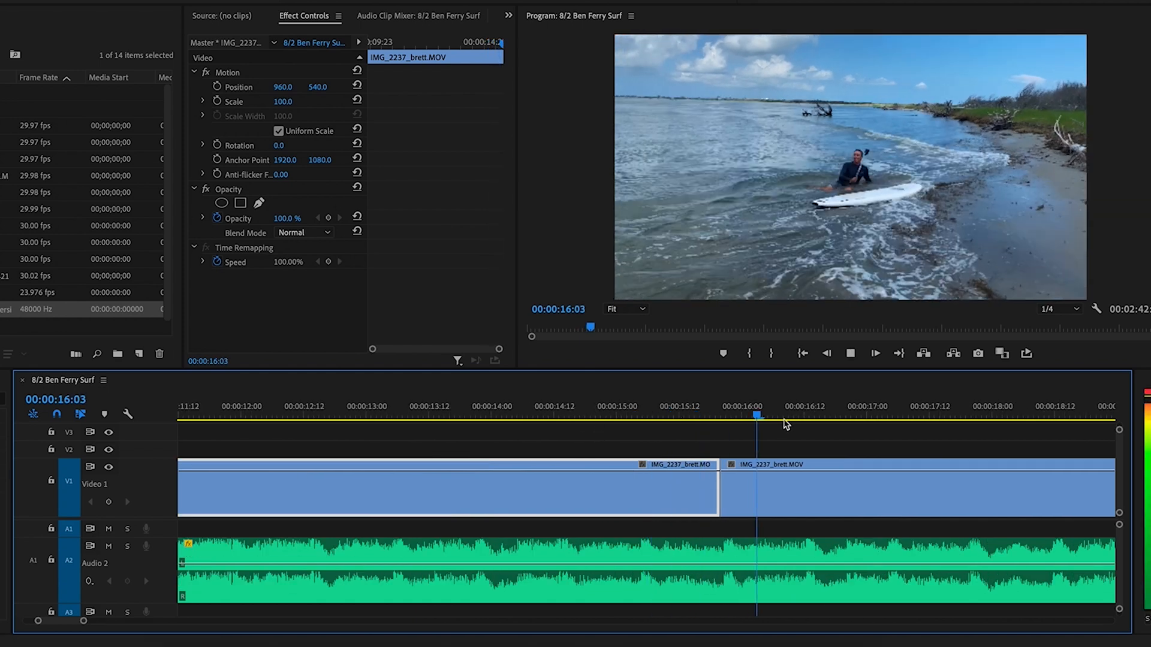
{"action": "key", "text": "space"}
{"action": "left_click_drag", "start_coordinate": [666, 411], "coordinate": [803, 413]}
{"action": "key", "text": "c"}
{"action": "left_click", "coordinate": [801, 479]}
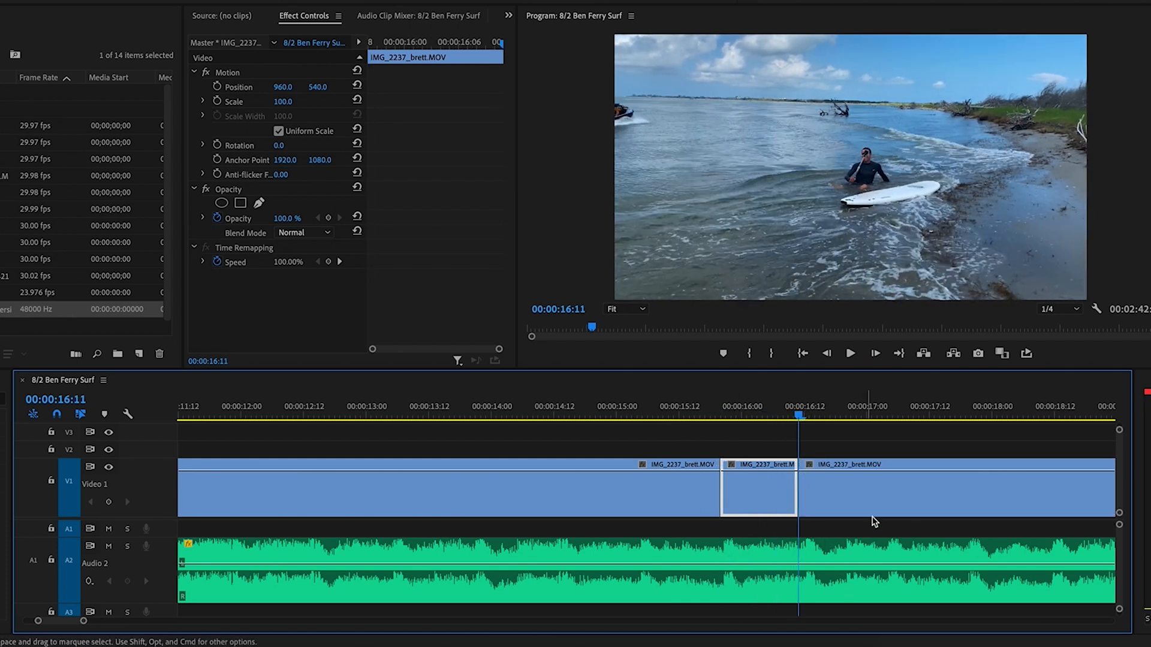
Split IMG_2237_brett at 18:08 and slide the right piece left over the earlier piece
{"action": "key", "text": "shift+k"}
{"action": "left_click", "coordinate": [686, 464]}
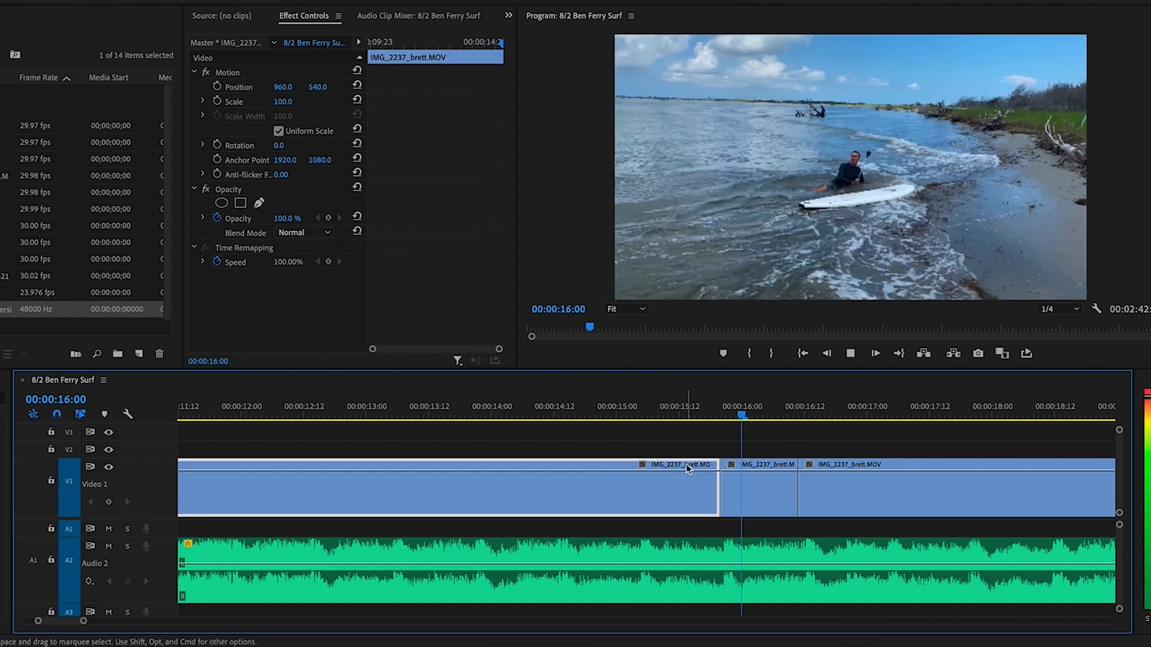
{"action": "key", "text": "space"}
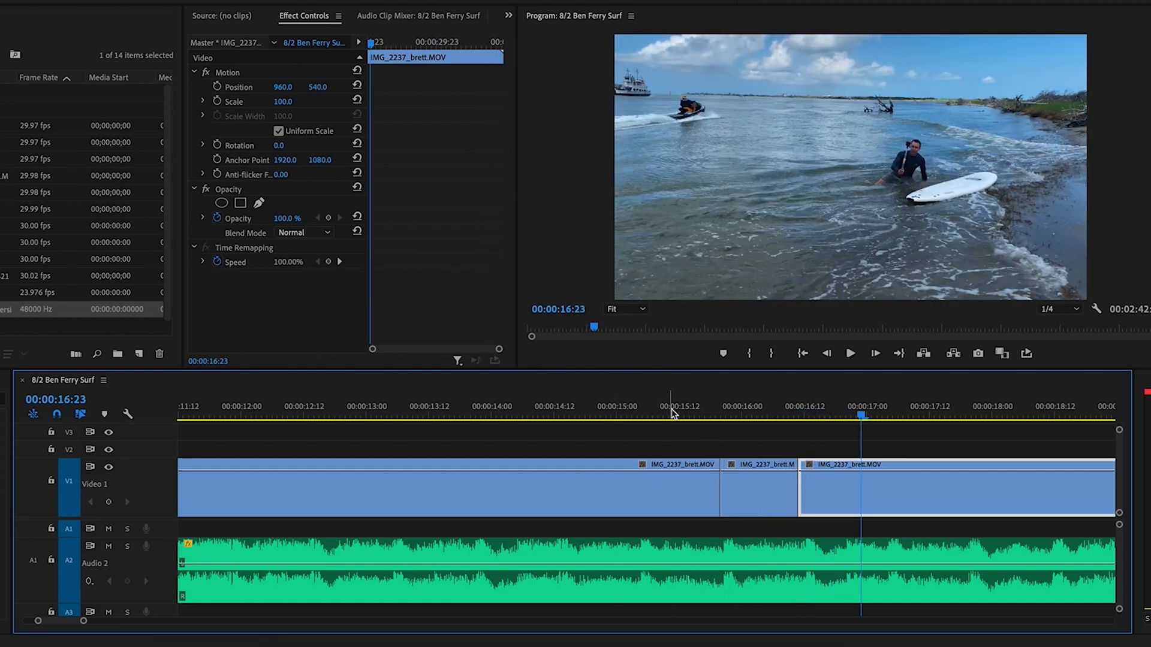
{"action": "left_click_drag", "start_coordinate": [688, 418], "coordinate": [755, 418]}
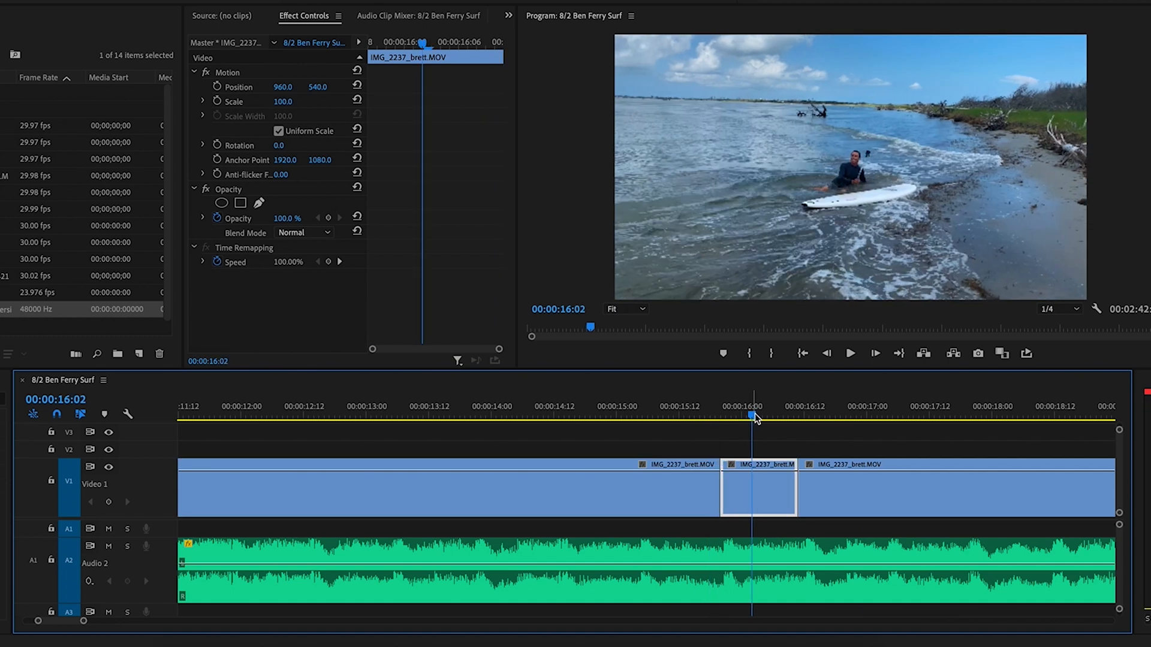
{"action": "key", "text": "minus"}
{"action": "key", "text": "minus"}
{"action": "left_click", "coordinate": [754, 418]}
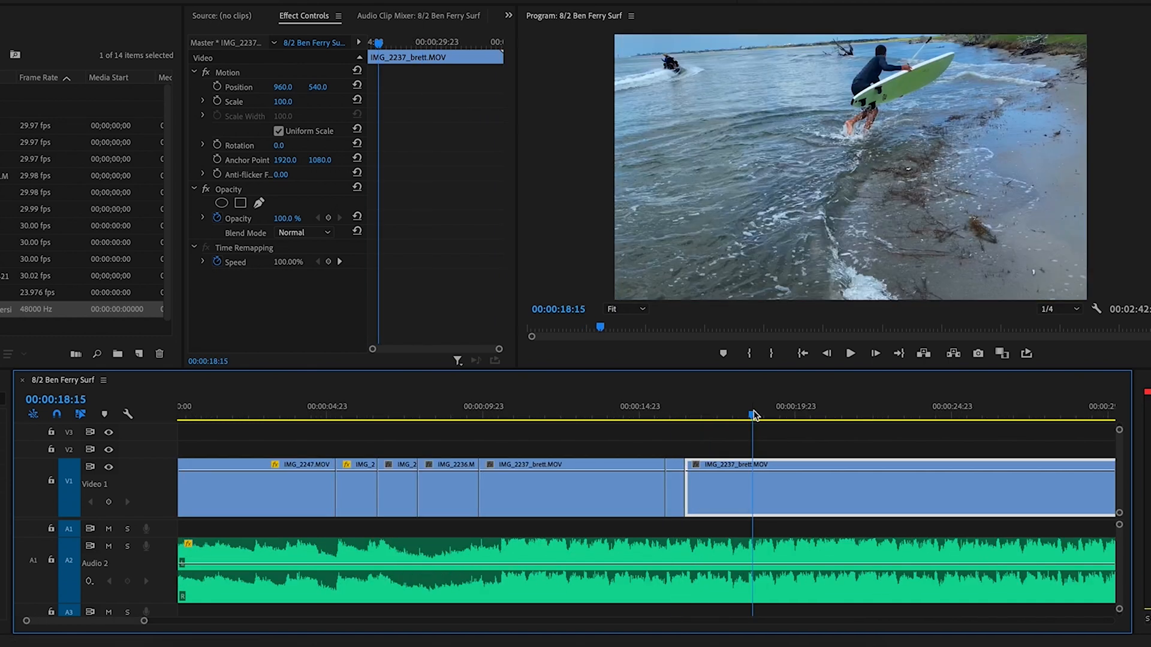
{"action": "left_click_drag", "start_coordinate": [754, 415], "coordinate": [746, 416]}
{"action": "key", "text": "super+k"}
{"action": "left_click_drag", "start_coordinate": [784, 494], "coordinate": [736, 495]}
Play from 15:08 and cut IMG_2237_brett at 17:03
{"action": "left_click", "coordinate": [655, 418]}
{"action": "key", "text": "space"}
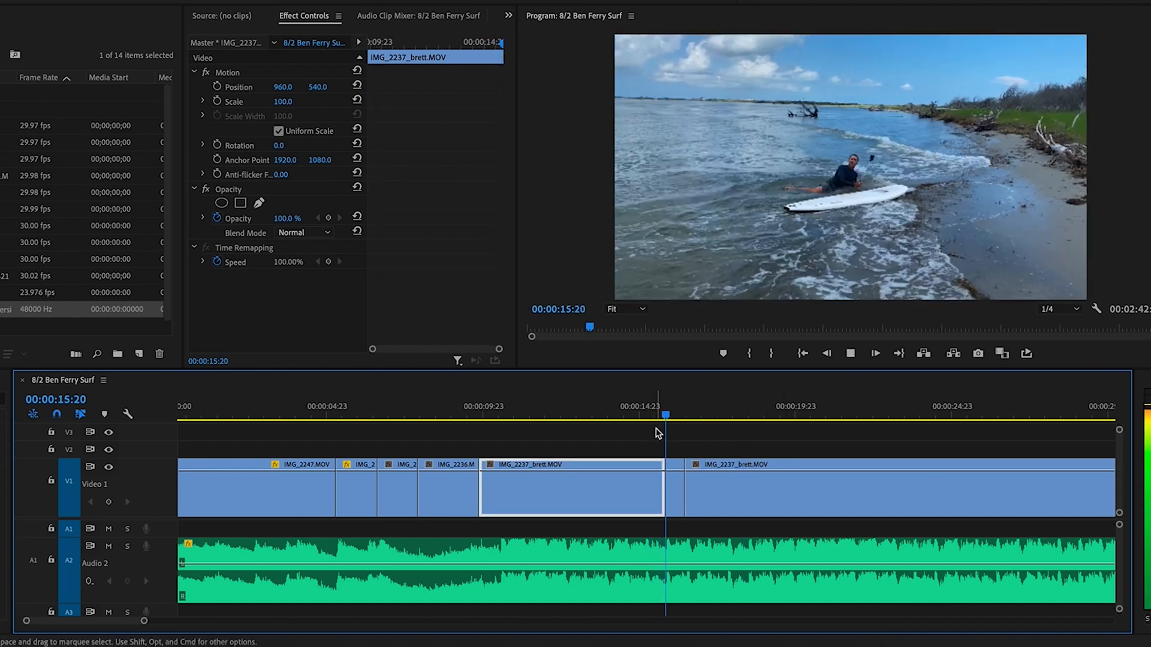
{"action": "key", "text": "space"}
{"action": "left_click", "coordinate": [708, 482]}
{"action": "key", "text": "v"}
{"action": "key", "text": "minus"}
Cut IMG_2237_brett at 25:06 and slide the later piece left, ending the video near 33 seconds
{"action": "left_click_drag", "start_coordinate": [557, 417], "coordinate": [575, 418]}
{"action": "key", "text": "c"}
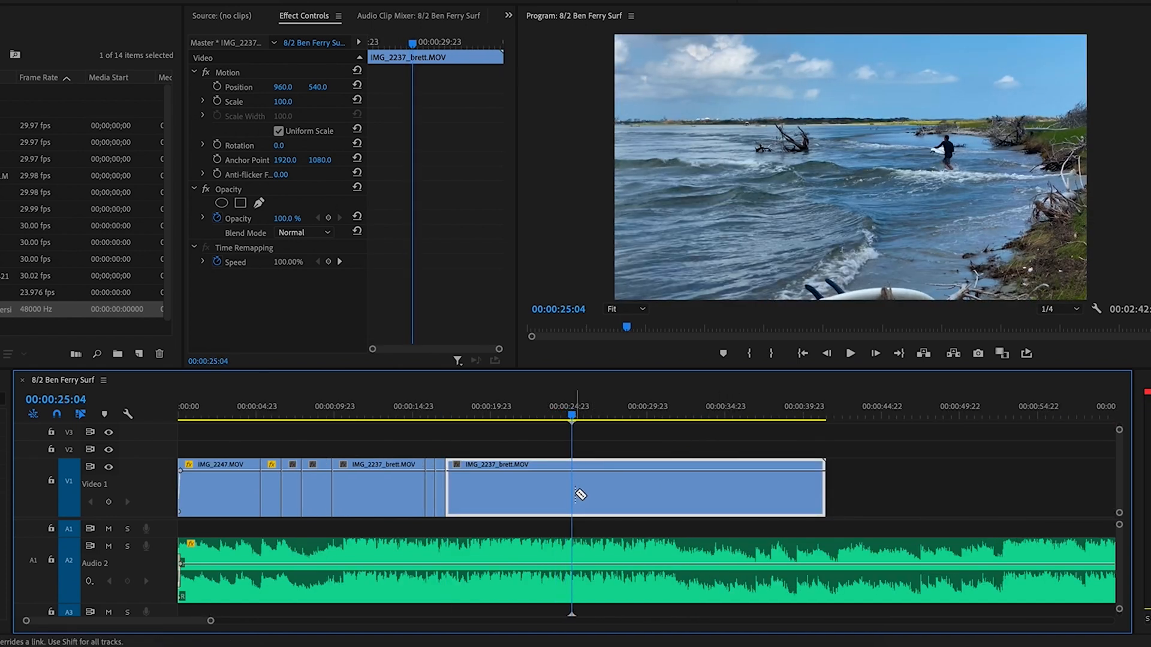
{"action": "left_click", "coordinate": [575, 494]}
{"action": "left_click_drag", "start_coordinate": [607, 496], "coordinate": [485, 494]}
{"action": "left_click", "coordinate": [410, 409]}
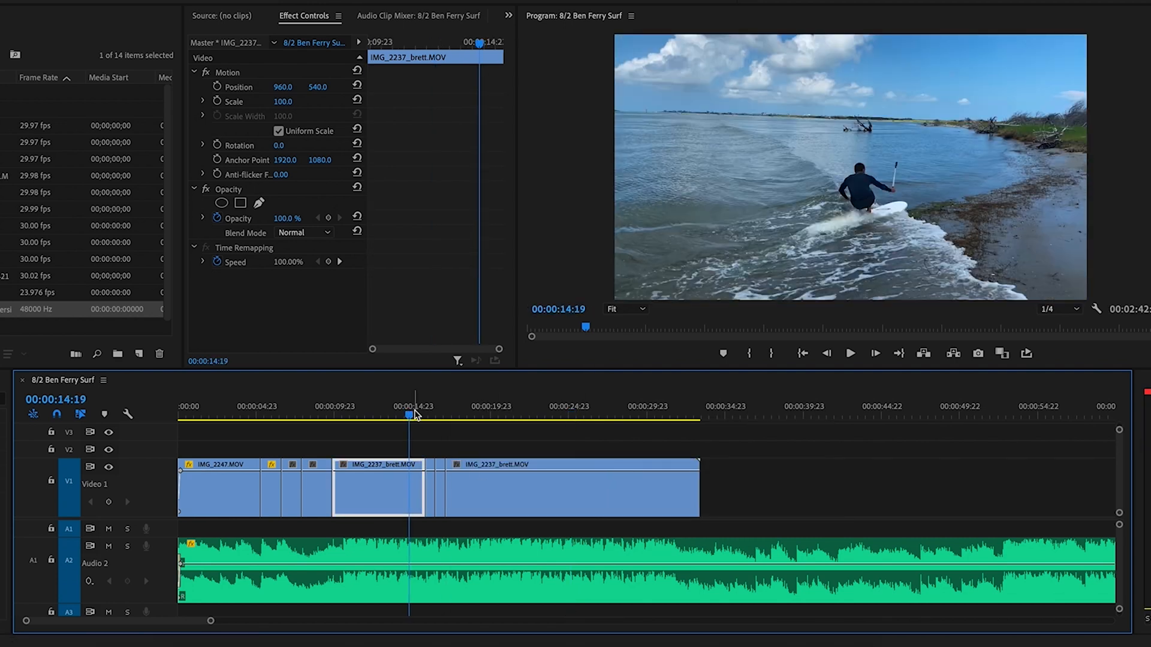
{"action": "key", "text": "space"}
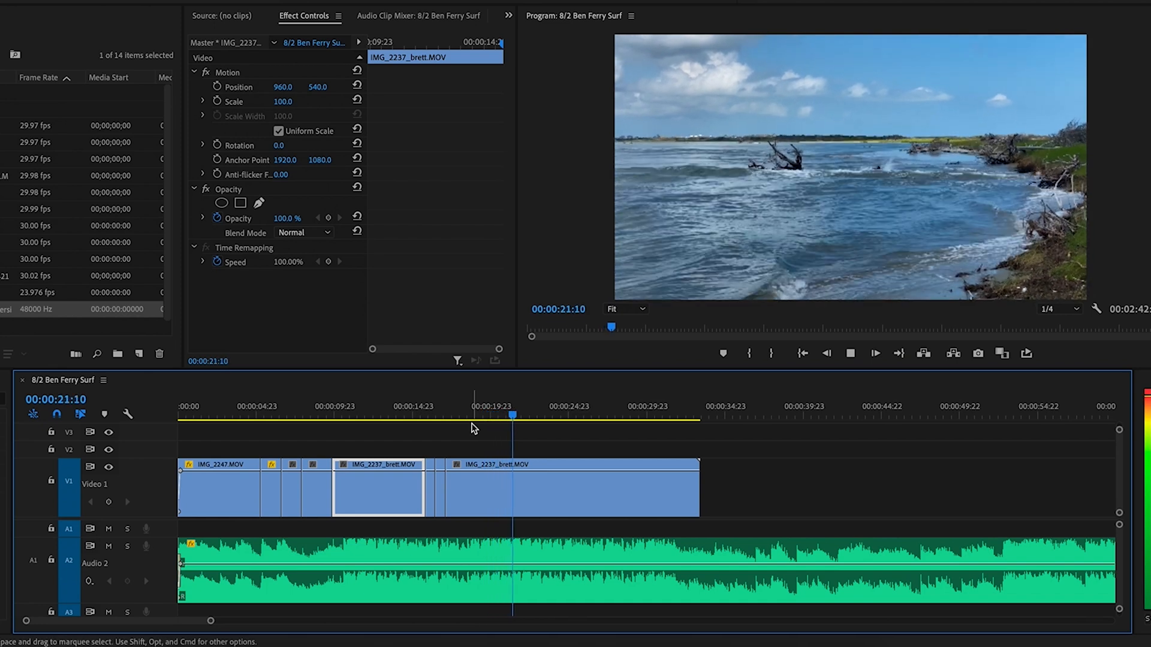
{"action": "key", "text": "space"}
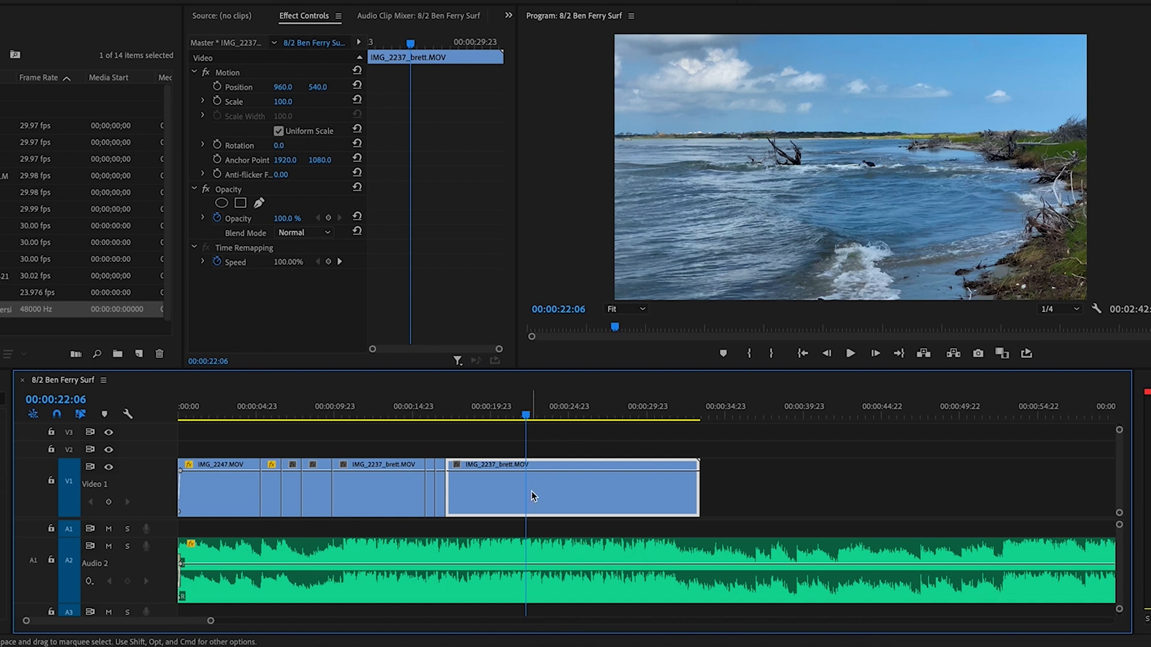
{"action": "key", "text": "="}
{"action": "key", "text": "="}
{"action": "key", "text": "="}
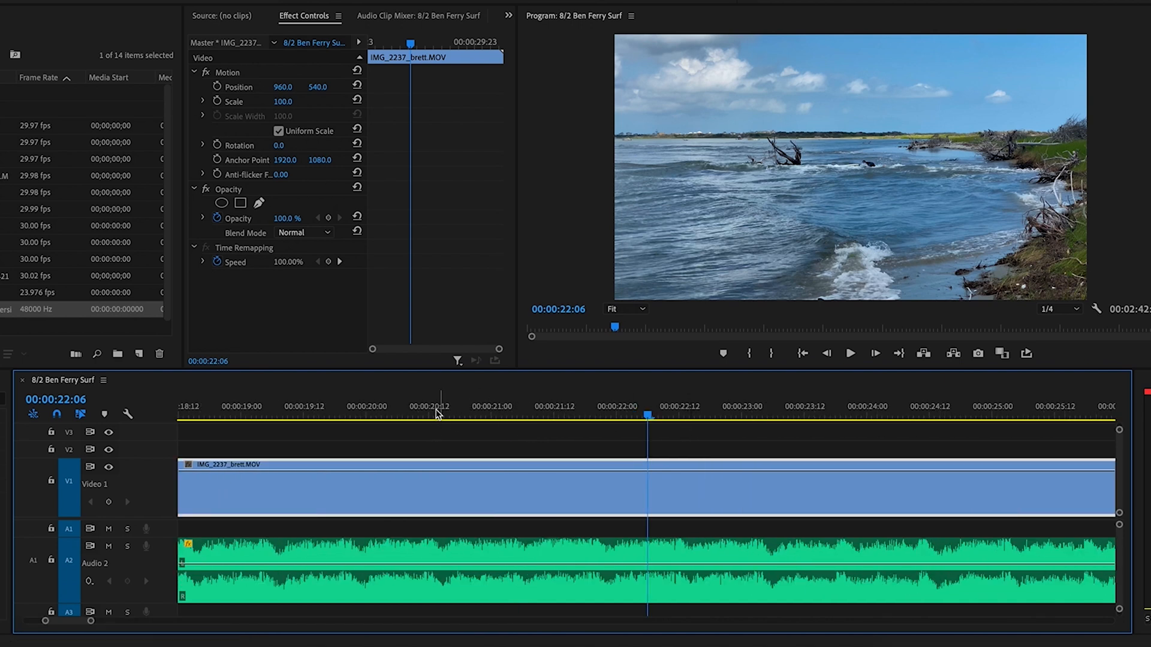
{"action": "left_click", "coordinate": [404, 413]}
{"action": "key", "text": "space"}
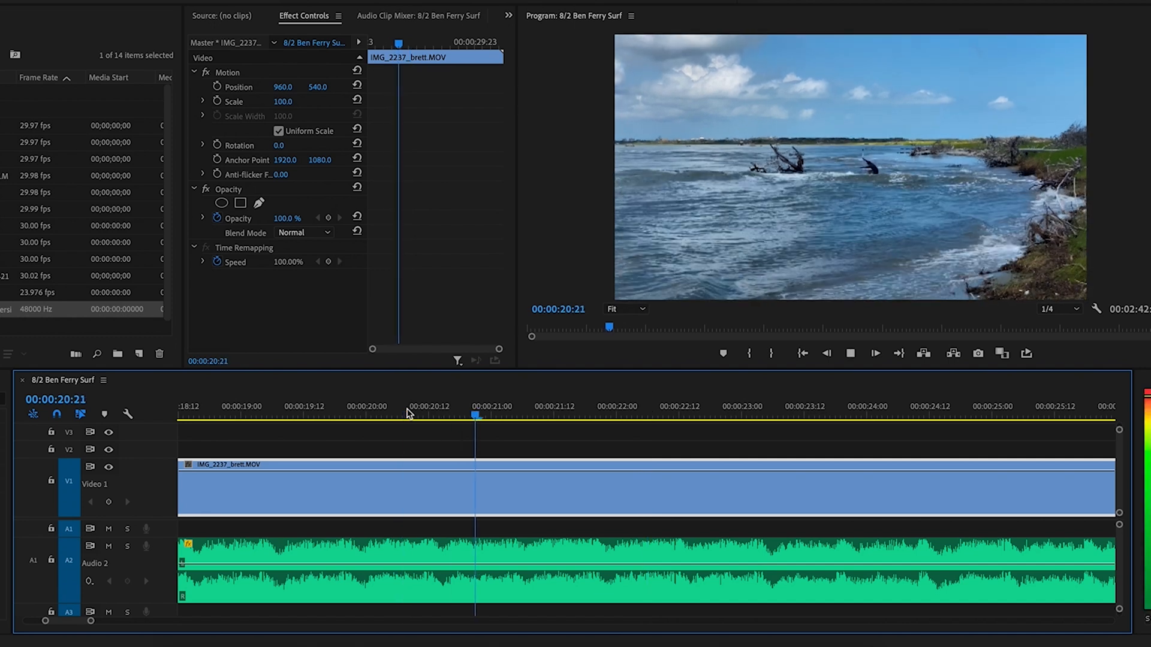
{"action": "key", "text": "space"}
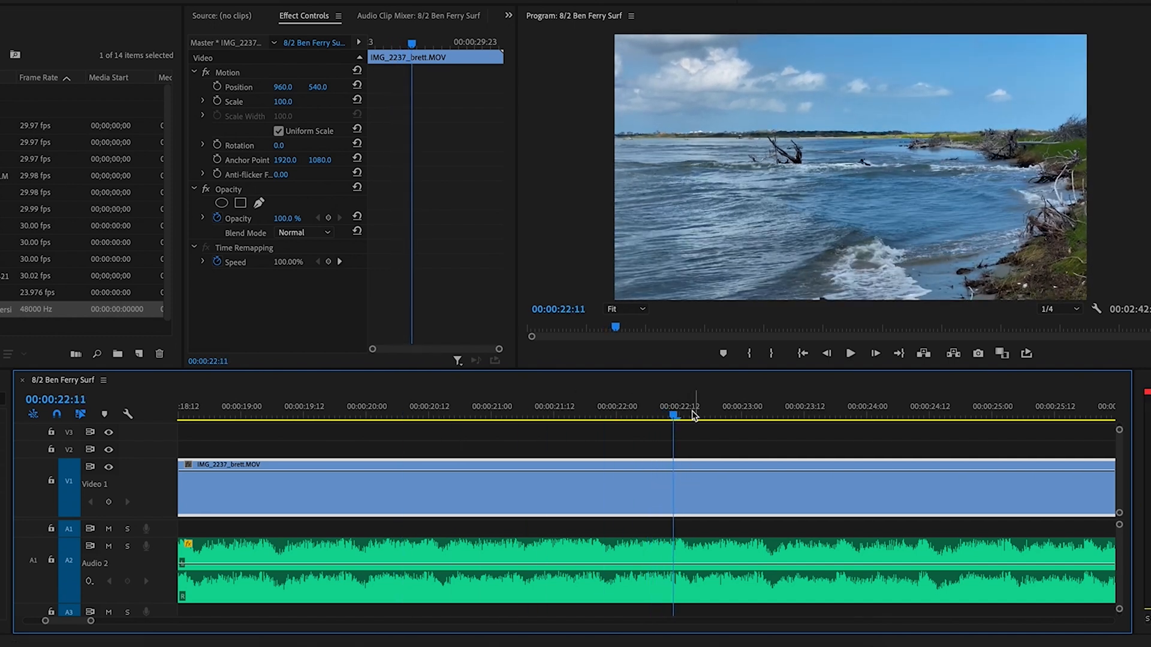
{"action": "left_click_drag", "start_coordinate": [673, 415], "coordinate": [667, 416]}
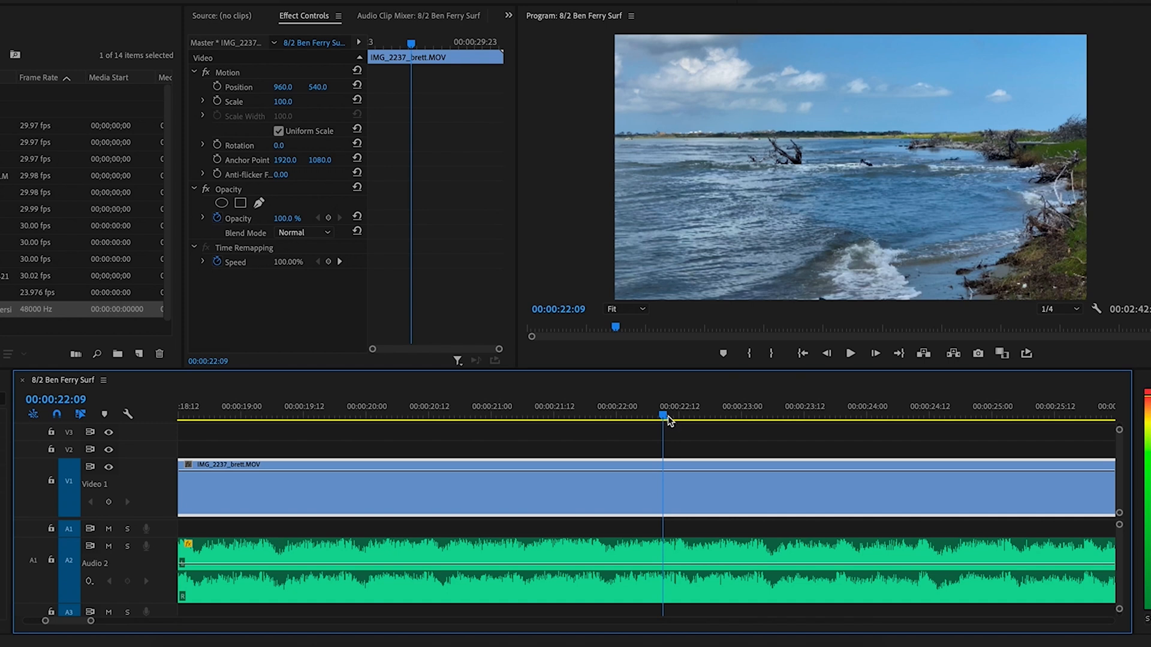
Cut IMG_2237_brett at 22:09, delete the right piece, and ripple-delete the gap
{"action": "left_click", "coordinate": [665, 496]}
{"action": "key", "text": "v"}
{"action": "left_click", "coordinate": [702, 491]}
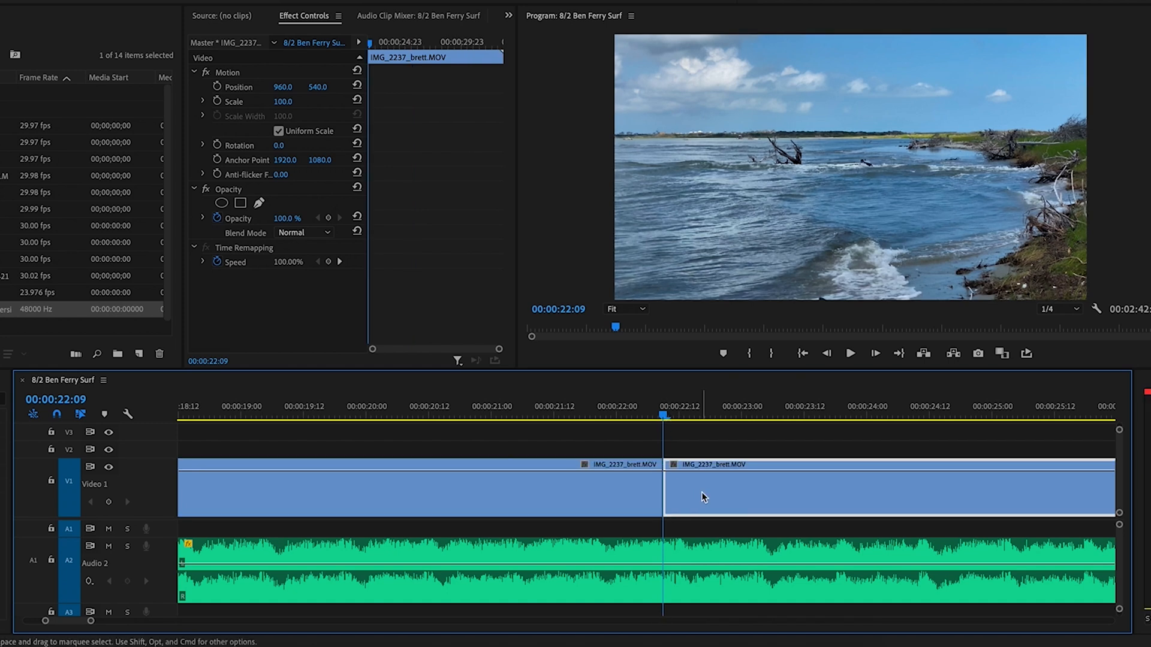
{"action": "key", "text": "Delete"}
{"action": "key", "text": "minus"}
{"action": "key", "text": "backslash"}
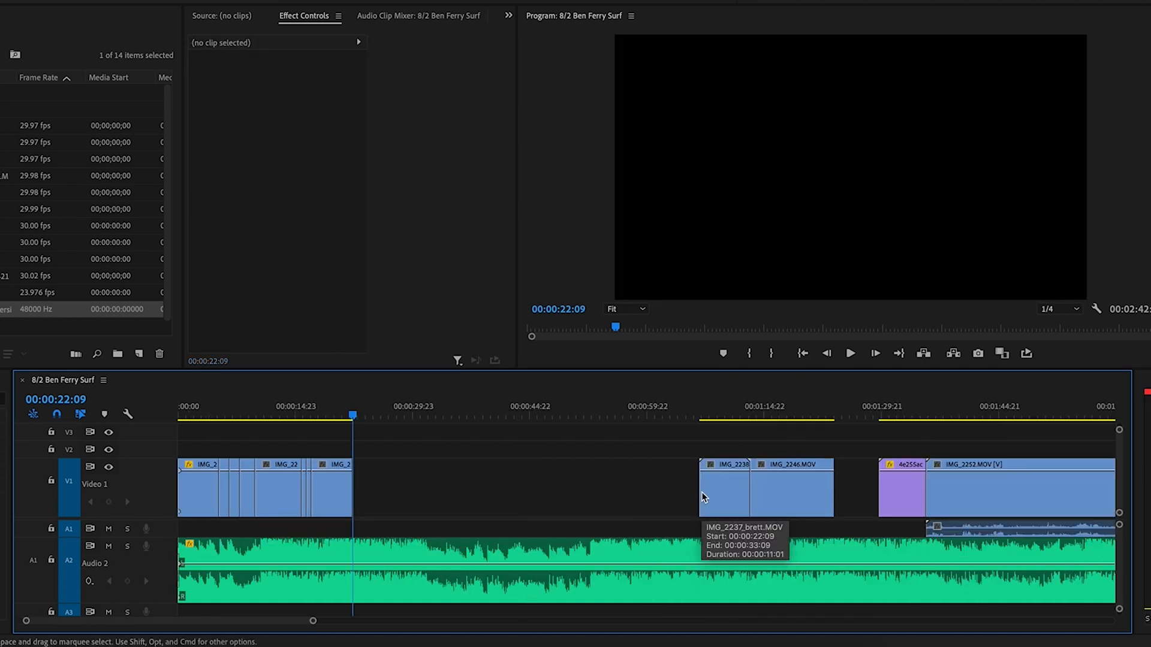
{"action": "left_click", "coordinate": [545, 488]}
{"action": "key", "text": "Delete"}
Shorten IMG_2238's end to around 27 seconds and review from 21:05
{"action": "key", "text": "equal"}
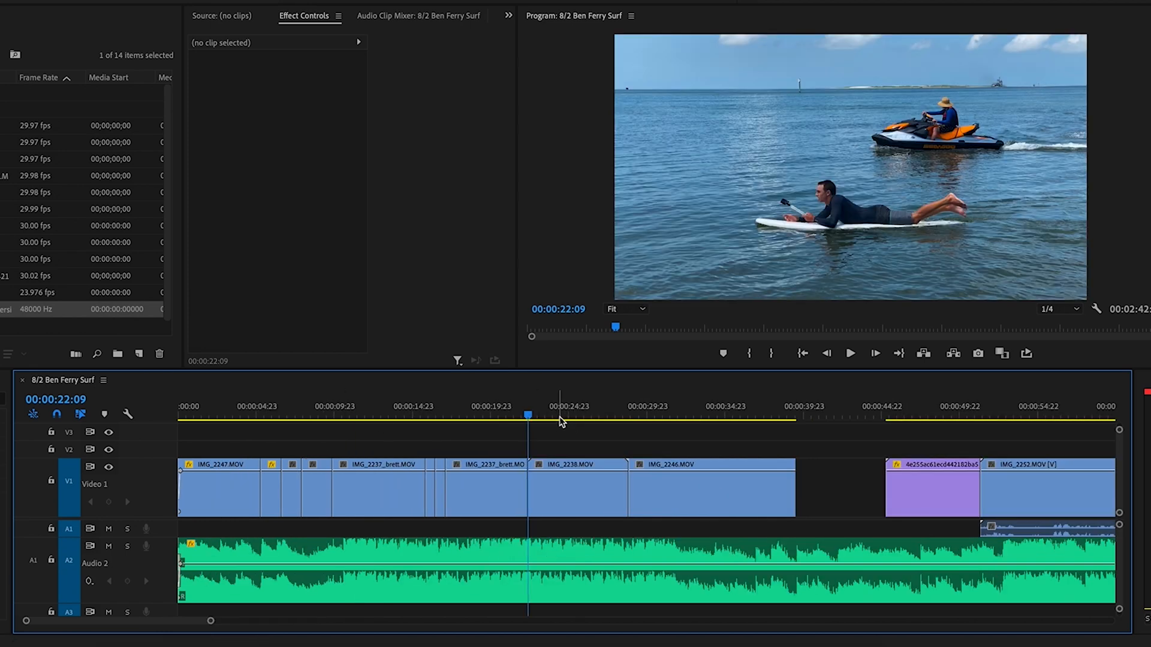
{"action": "left_click", "coordinate": [552, 415]}
{"action": "left_click", "coordinate": [559, 498]}
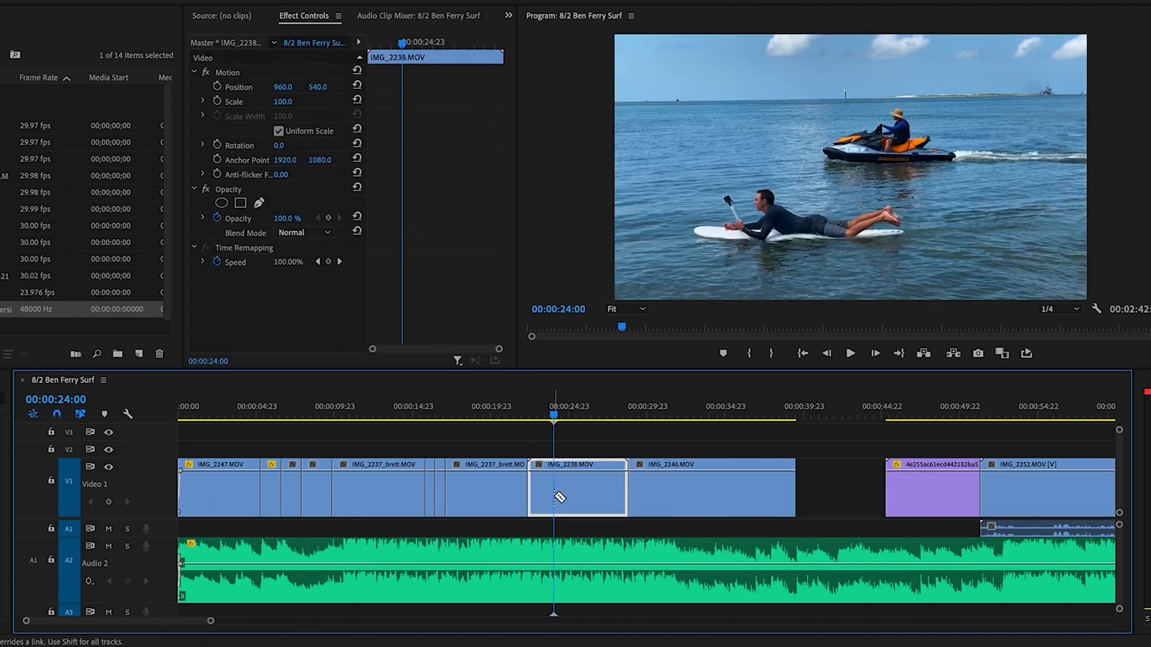
{"action": "left_click_drag", "start_coordinate": [627, 491], "coordinate": [603, 490]}
{"action": "left_click", "coordinate": [511, 414]}
{"action": "key", "text": "space"}
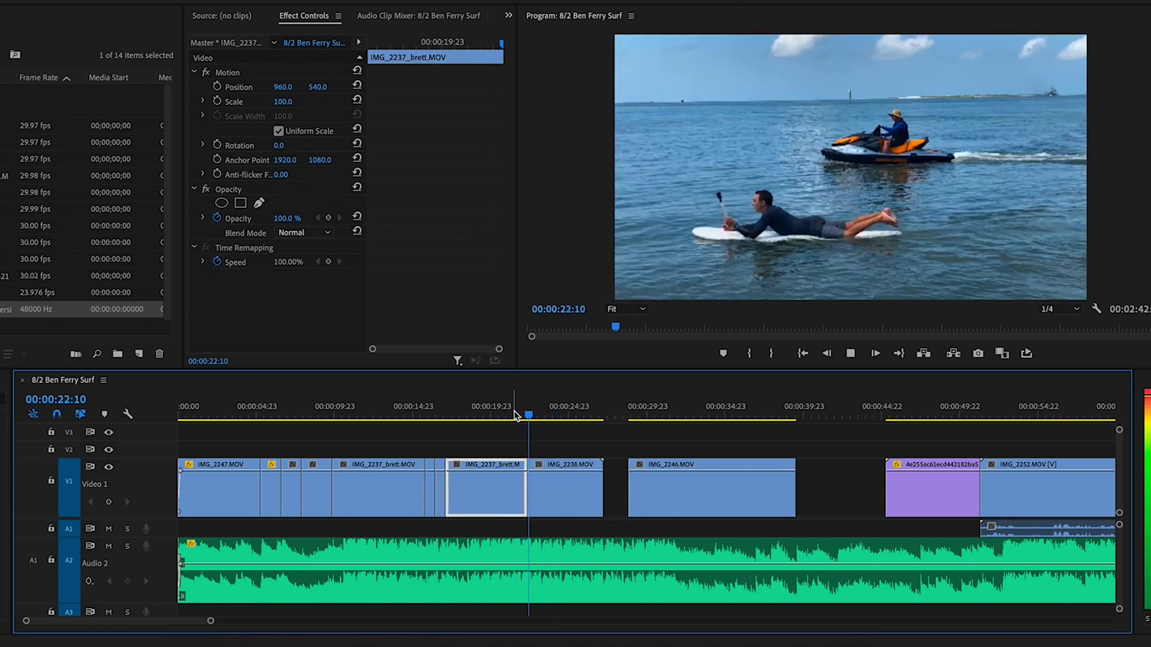
{"action": "key", "text": "space"}
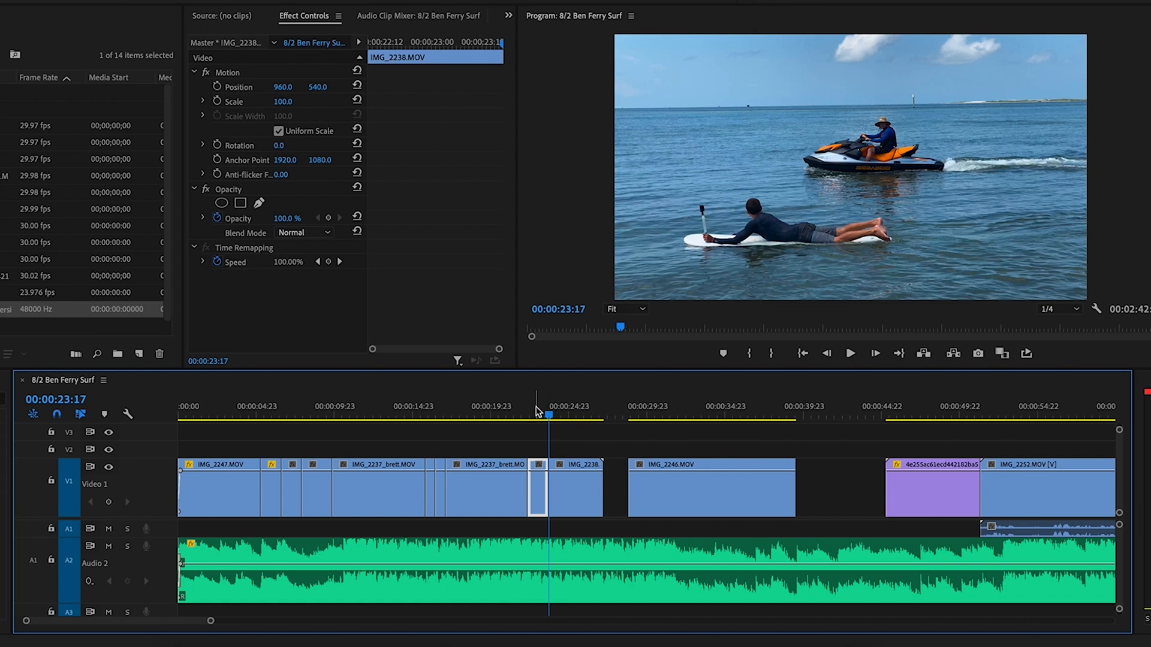
Replay the edit from 21:18 and the 22:09 cut through the IMG_2238 shot
{"action": "left_click", "coordinate": [521, 413]}
{"action": "key", "text": "space"}
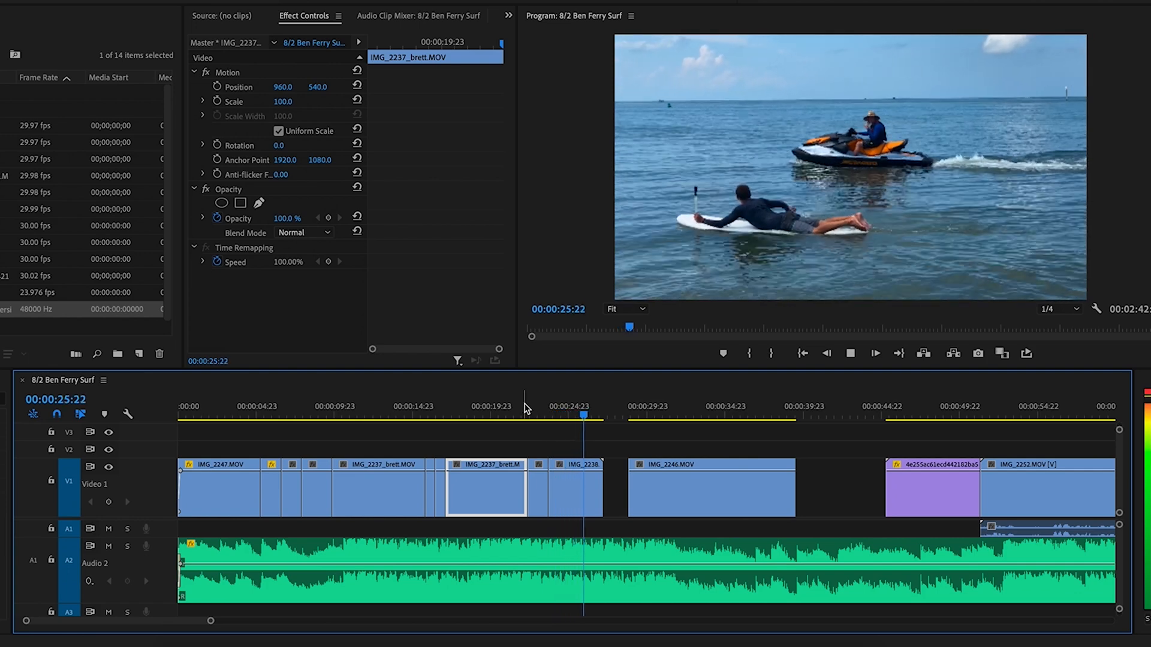
{"action": "key", "text": "space"}
{"action": "left_click", "coordinate": [525, 410]}
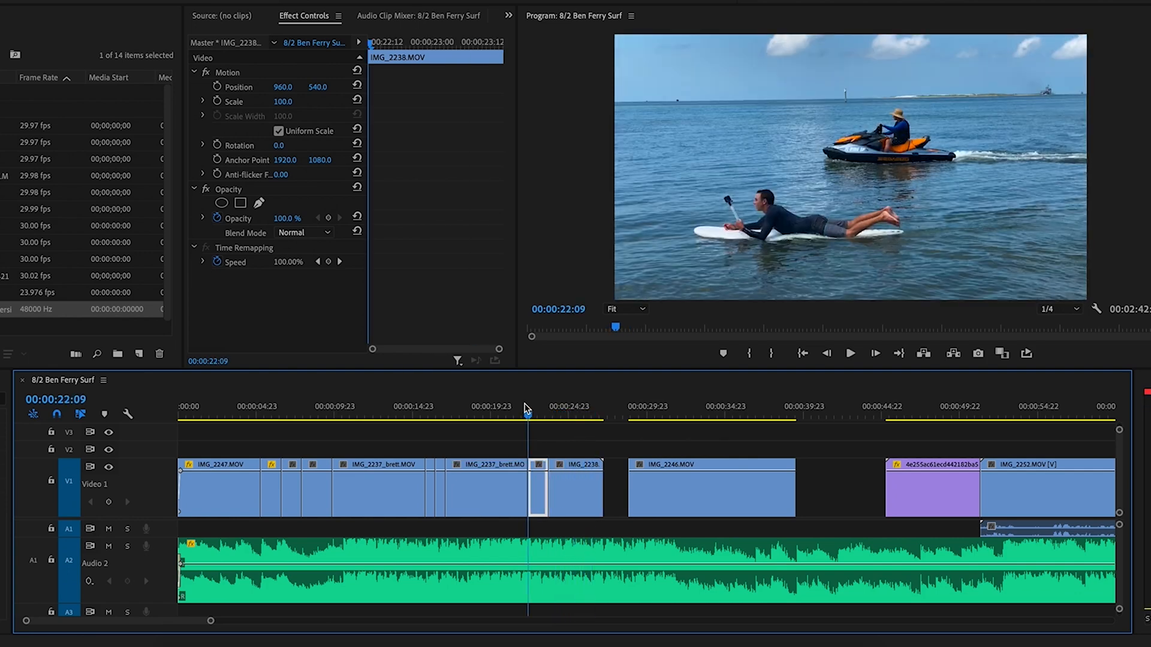
{"action": "key", "text": "="}
{"action": "key", "text": "="}
{"action": "key", "text": "="}
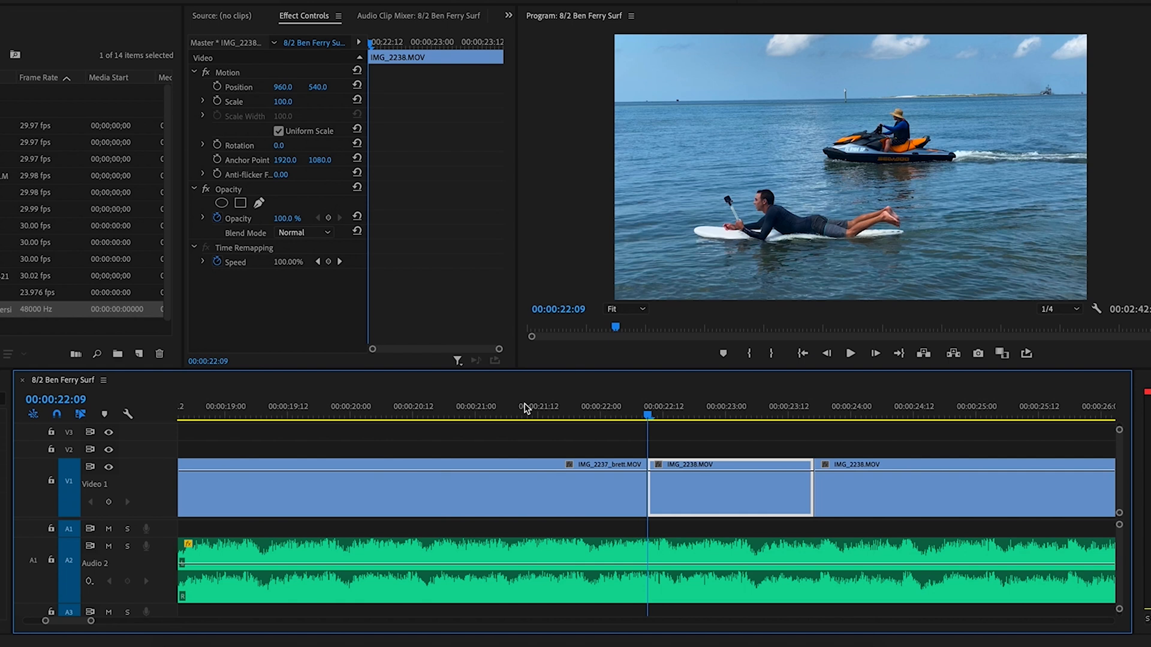
{"action": "key", "text": "-"}
{"action": "key", "text": "-"}
{"action": "key", "text": "-"}
{"action": "key", "text": "space"}
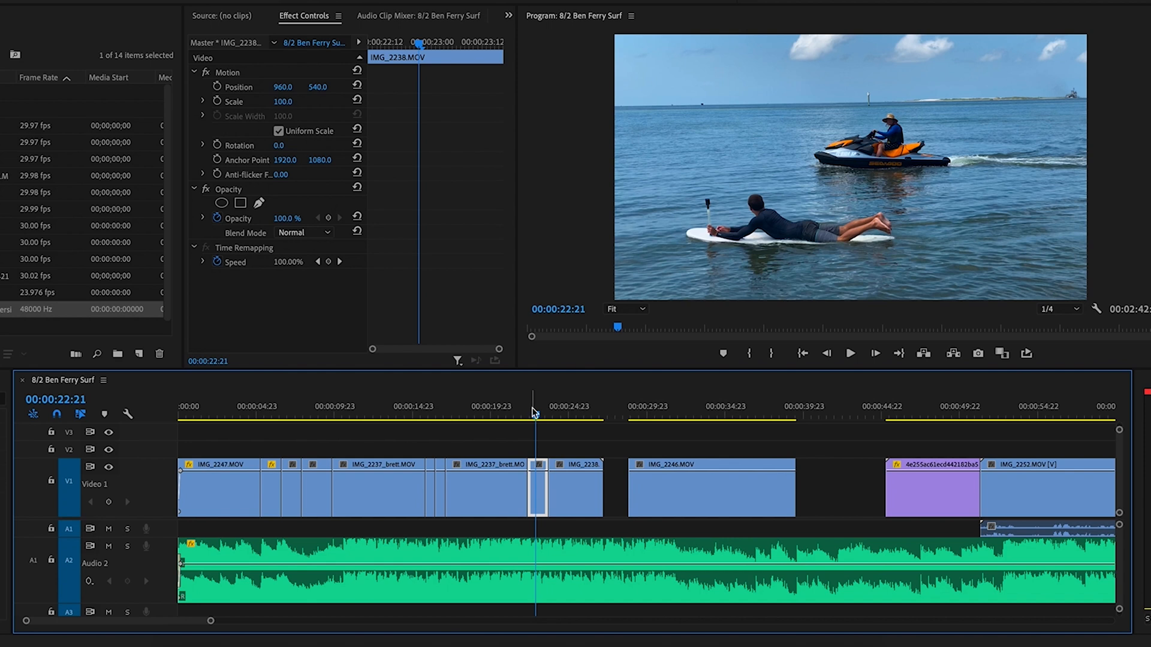
{"action": "key", "text": "space"}
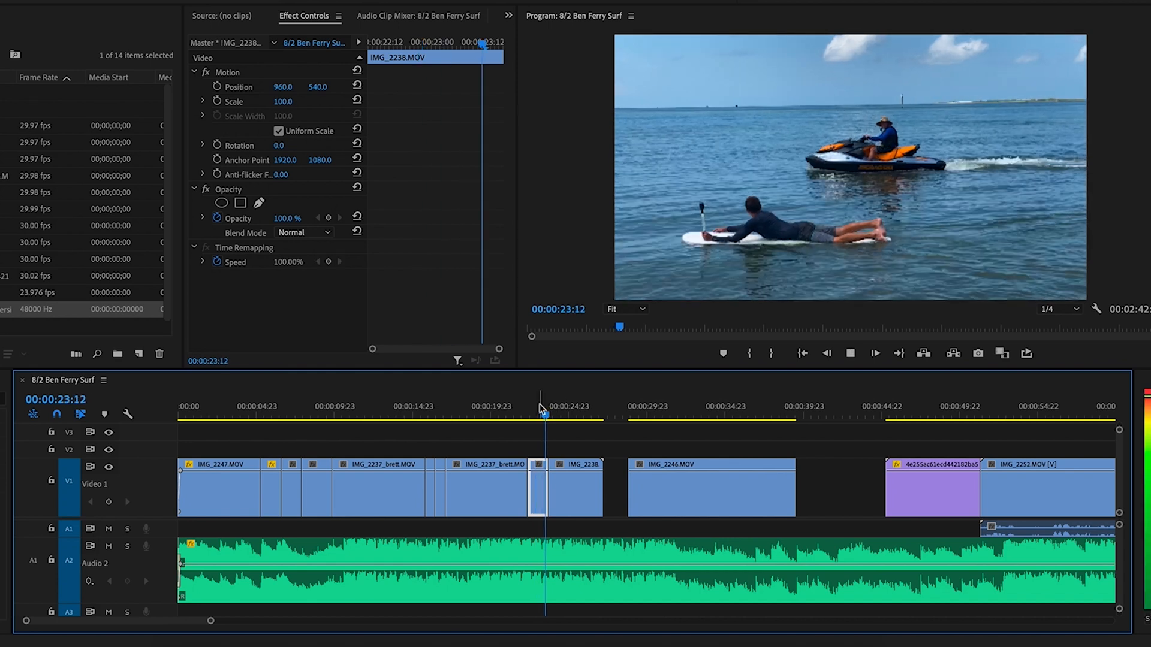
{"action": "key", "text": "space"}
Delete the longer IMG_2238 piece and ripple-delete its gap so IMG_2246 moves up
{"action": "left_click", "coordinate": [577, 497]}
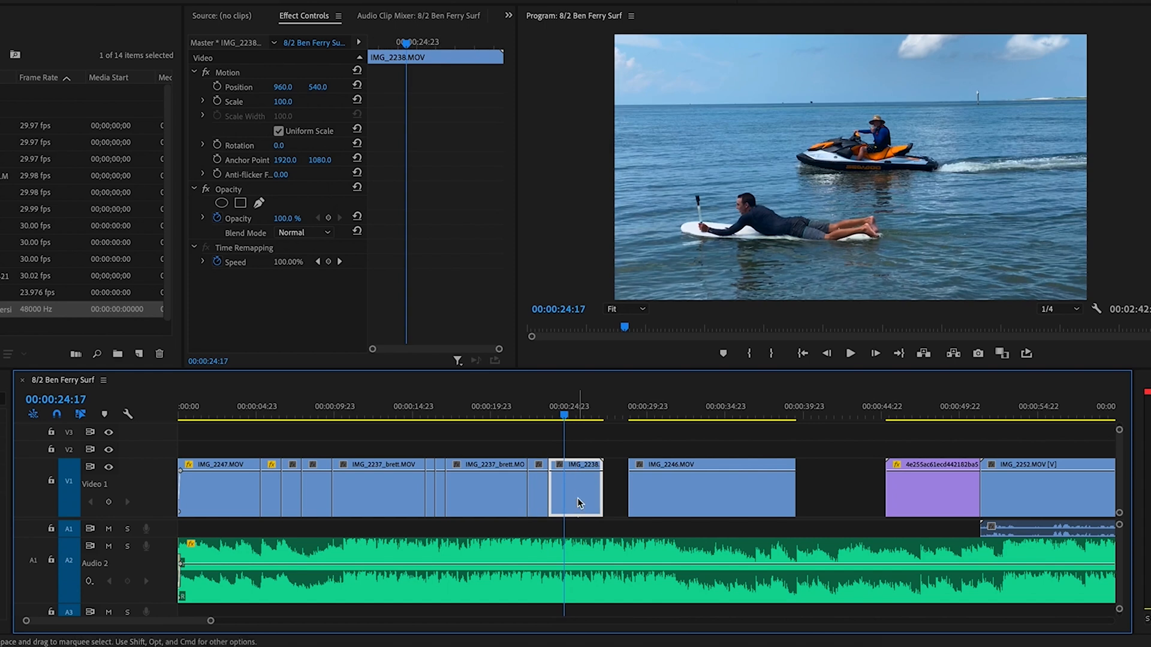
{"action": "key", "text": "Delete"}
{"action": "left_click", "coordinate": [584, 495]}
{"action": "key", "text": "Delete"}
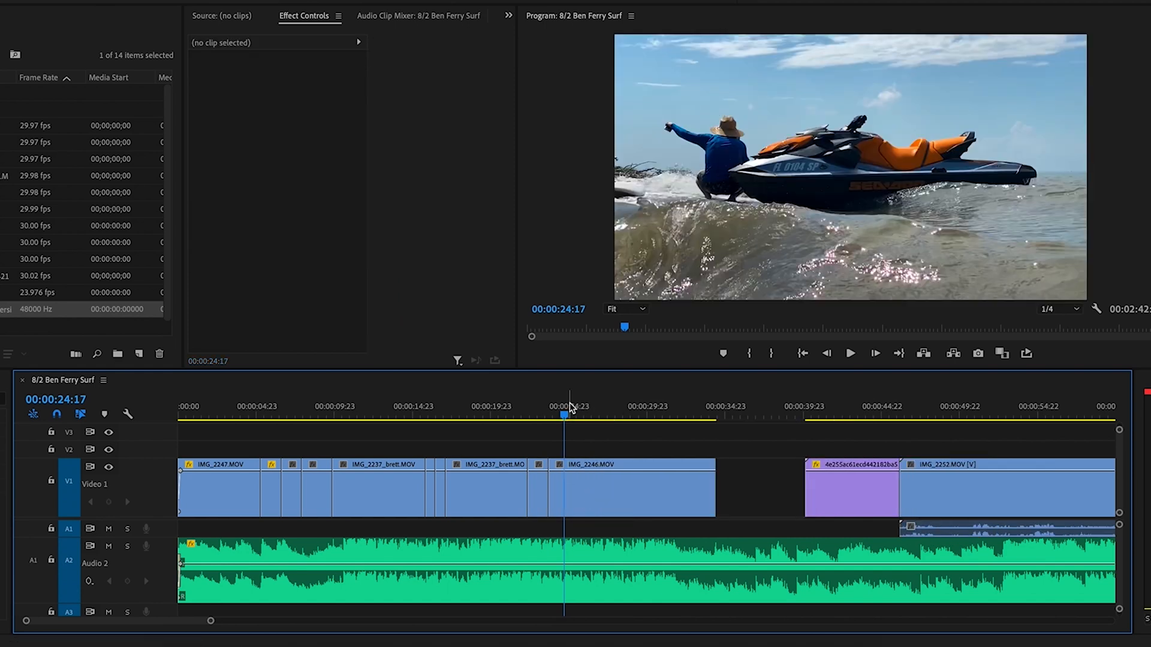
Split IMG_2246 at 29:08 and ripple-delete its opening part
{"action": "left_click", "coordinate": [623, 482]}
{"action": "key", "text": "space"}
{"action": "key", "text": "super+k"}
{"action": "key", "text": "Delete"}
{"action": "left_click", "coordinate": [609, 492]}
{"action": "key", "text": "Delete"}
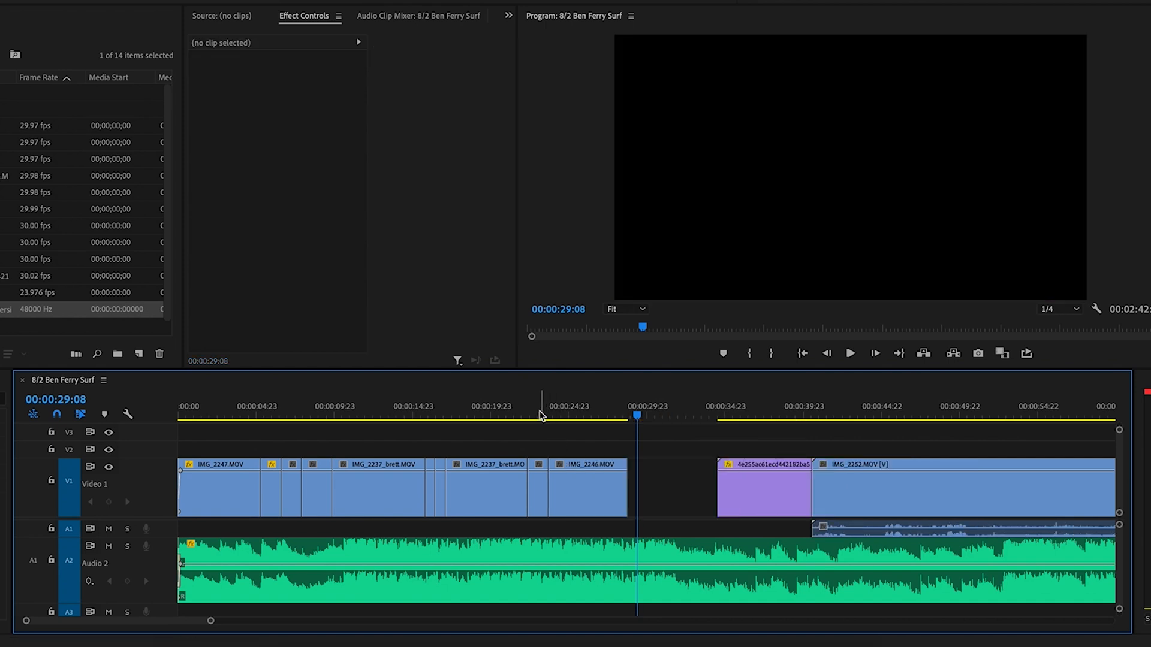
Review from 21:13 and adjust IMG_2246's out point, lengthening then trimming it back
{"action": "left_click", "coordinate": [517, 408]}
{"action": "key", "text": "space"}
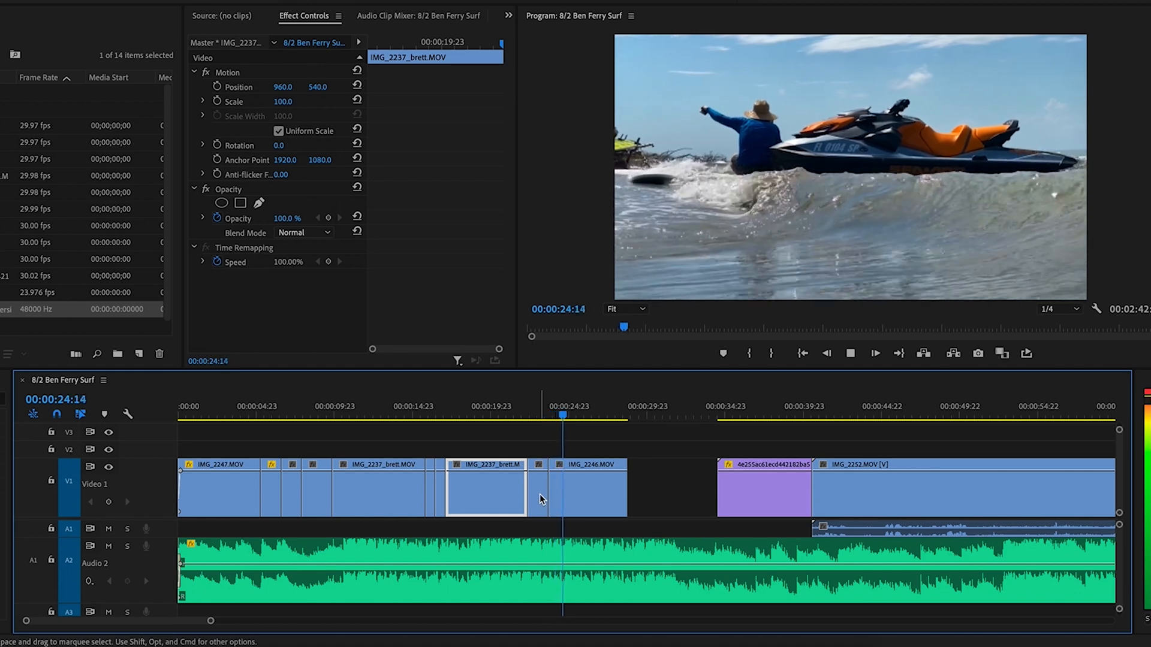
{"action": "mouse_move", "coordinate": [626, 490]}
{"action": "left_mouse_down"}
{"action": "mouse_move", "coordinate": [687, 492]}
{"action": "mouse_move", "coordinate": [631, 495]}
{"action": "left_mouse_up"}
{"action": "left_click", "coordinate": [684, 493]}
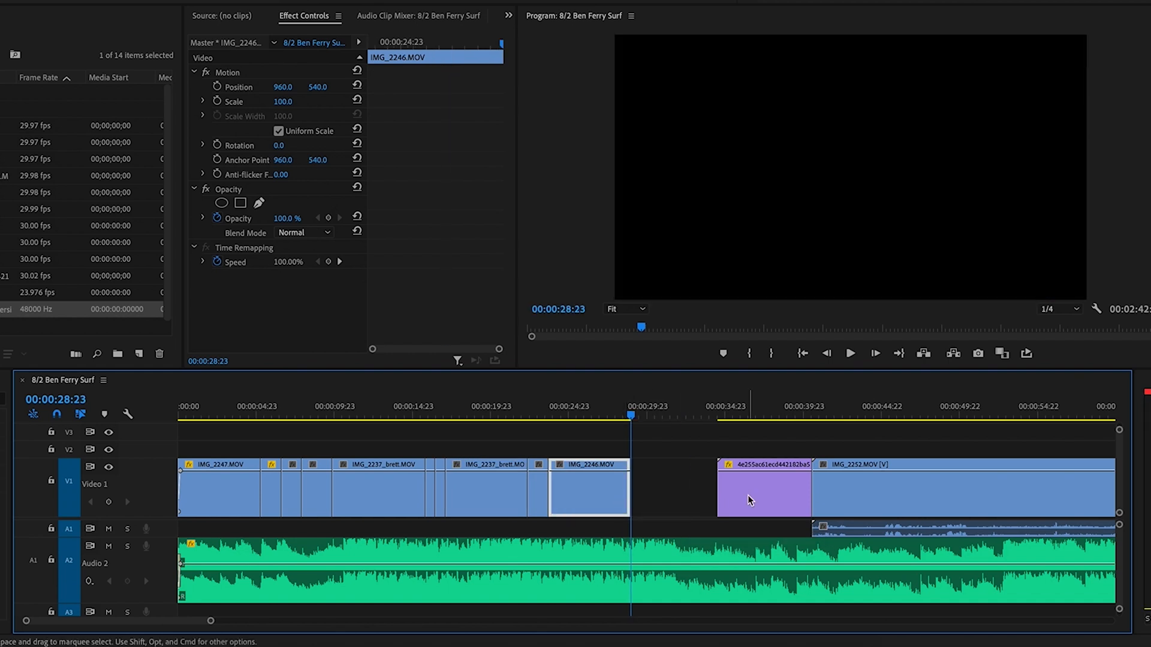
{"action": "left_click_drag", "start_coordinate": [753, 494], "coordinate": [669, 499]}
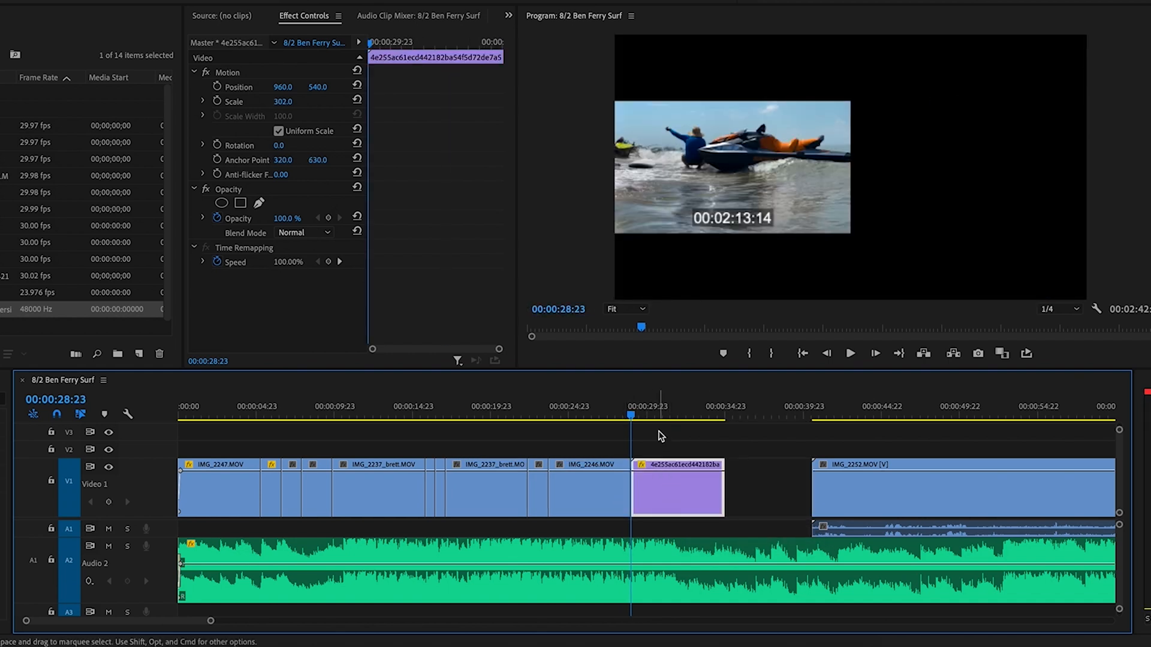
{"action": "left_click_drag", "start_coordinate": [644, 407], "coordinate": [620, 408]}
Split the purple jet-ski clip at 32:03 and delete its opening part
{"action": "key", "text": "d"}
{"action": "key", "text": "space"}
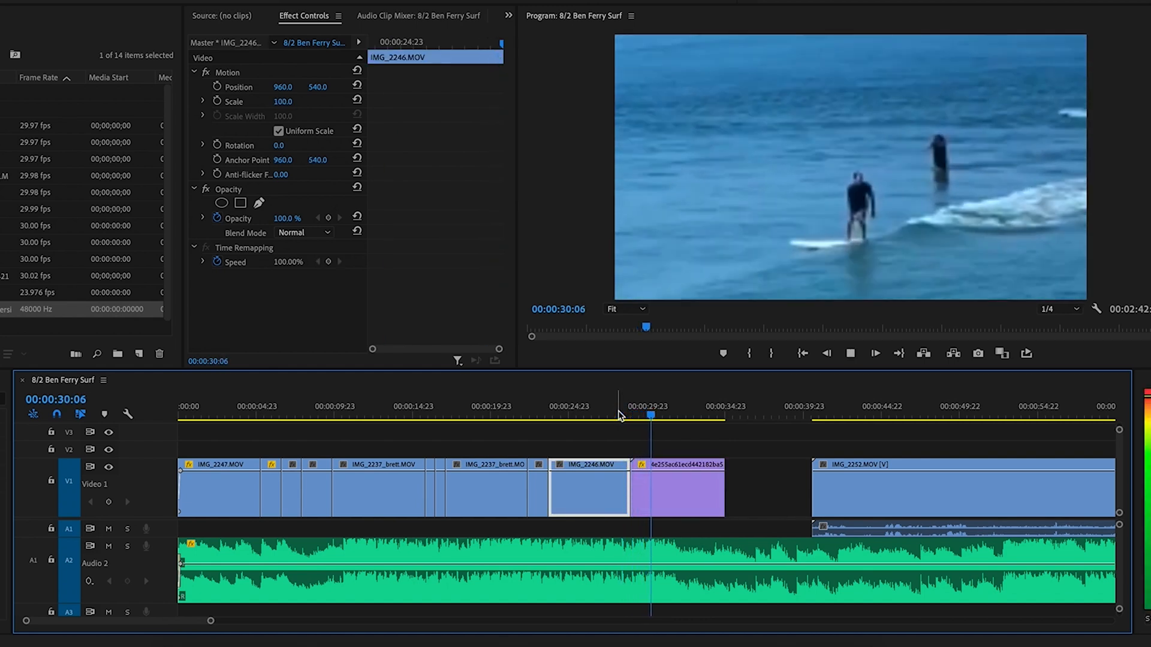
{"action": "left_click", "coordinate": [688, 464]}
{"action": "mouse_move", "coordinate": [679, 412]}
{"action": "left_mouse_down"}
{"action": "mouse_move", "coordinate": [692, 414]}
{"action": "mouse_move", "coordinate": [679, 415]}
{"action": "left_mouse_up"}
{"action": "key", "text": "super+k"}
{"action": "key", "text": "Delete"}
Insert the purple clip onto V1 just before IMG_2246
{"action": "key", "text": "Up"}
{"action": "key", "text": "Up"}
{"action": "key", "text": "Up"}
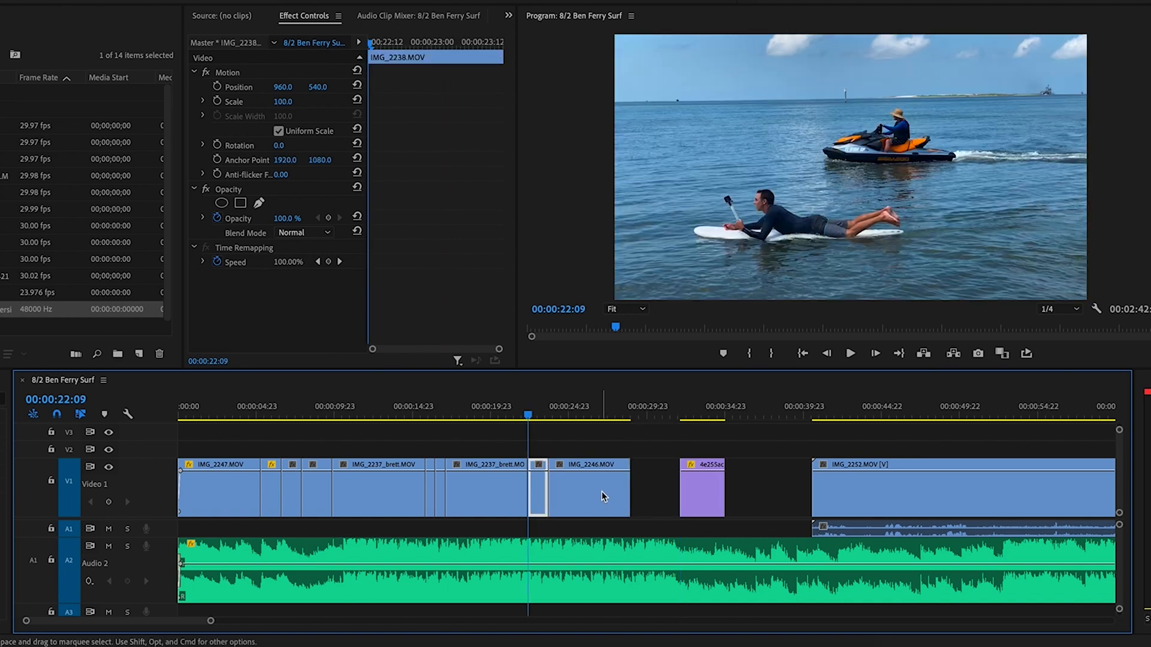
{"action": "left_click_drag", "start_coordinate": [703, 496], "coordinate": [571, 450]}
{"action": "left_click_drag", "start_coordinate": [578, 490], "coordinate": [623, 491]}
{"action": "left_click_drag", "start_coordinate": [579, 455], "coordinate": [578, 476]}
{"action": "left_click", "coordinate": [511, 415]}
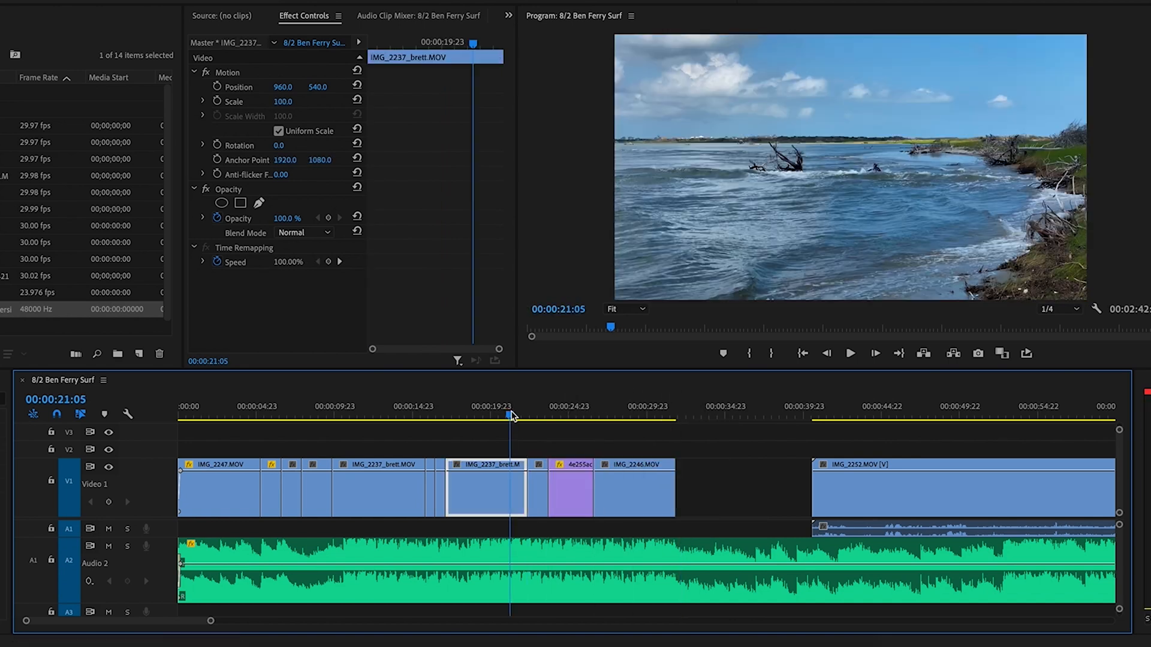
Review the edit points around the purple clip and IMG_2246 and play through the rearranged sequence
{"action": "key", "text": "Down"}
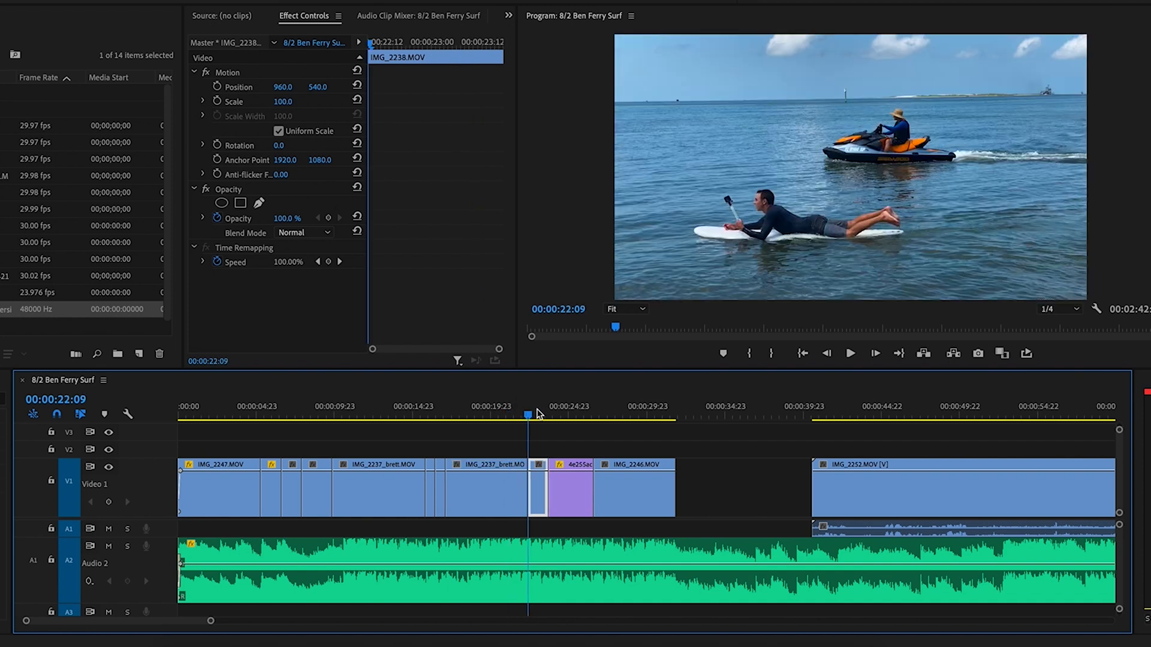
{"action": "left_click", "coordinate": [557, 414]}
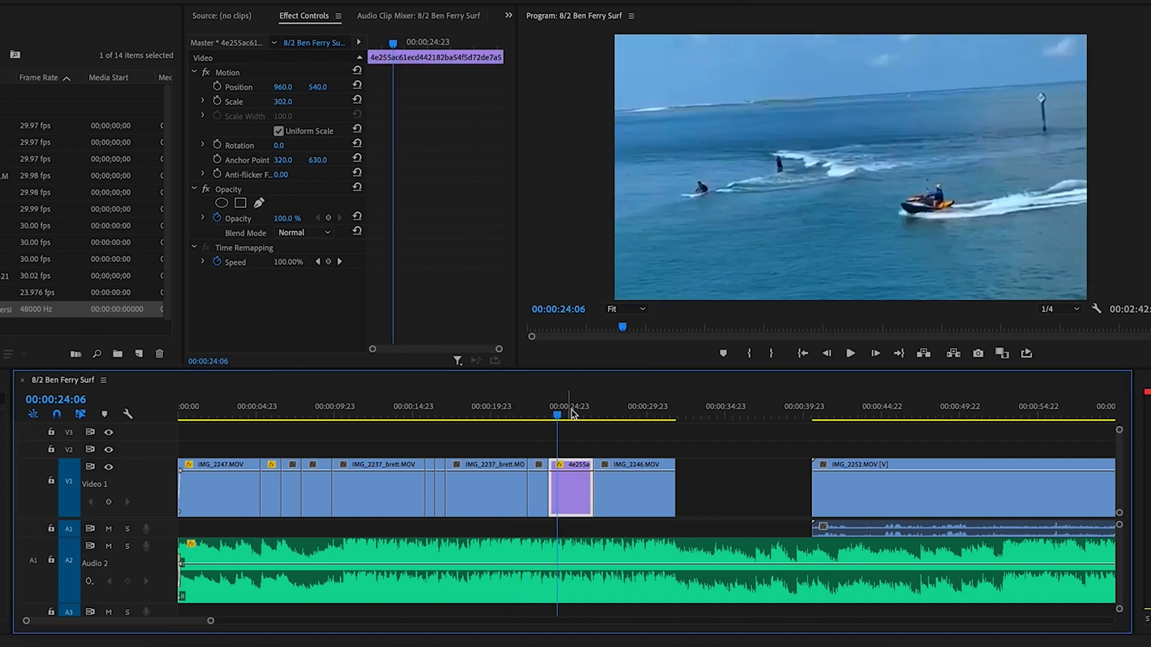
{"action": "left_click", "coordinate": [621, 413]}
{"action": "left_click", "coordinate": [509, 414]}
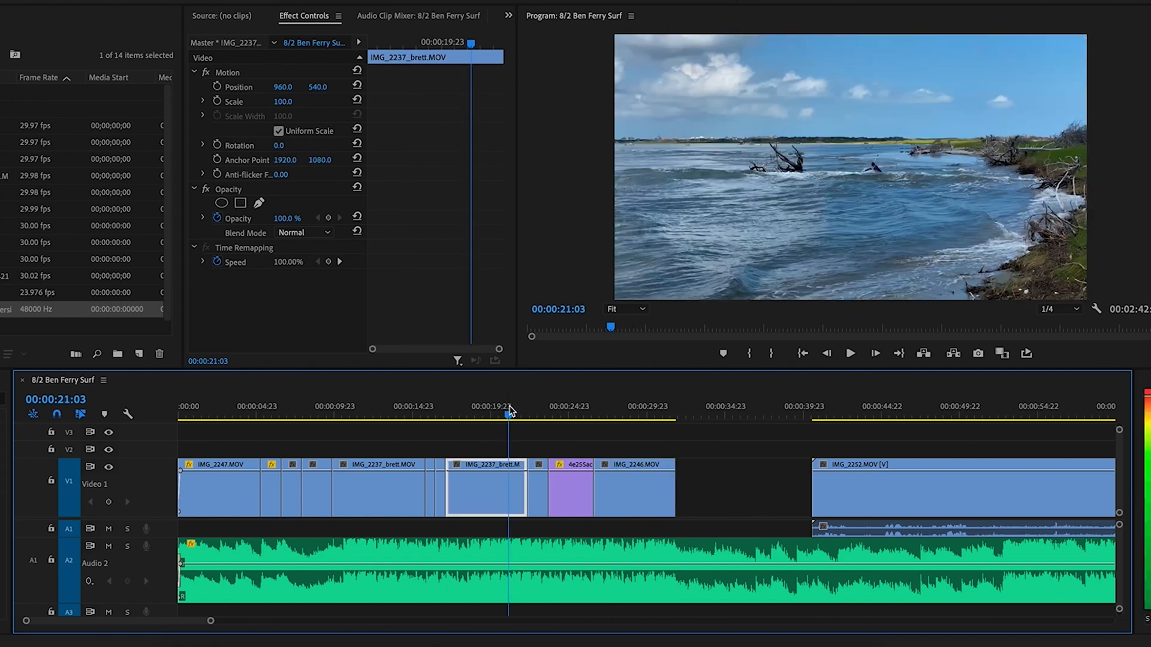
{"action": "key", "text": "space"}
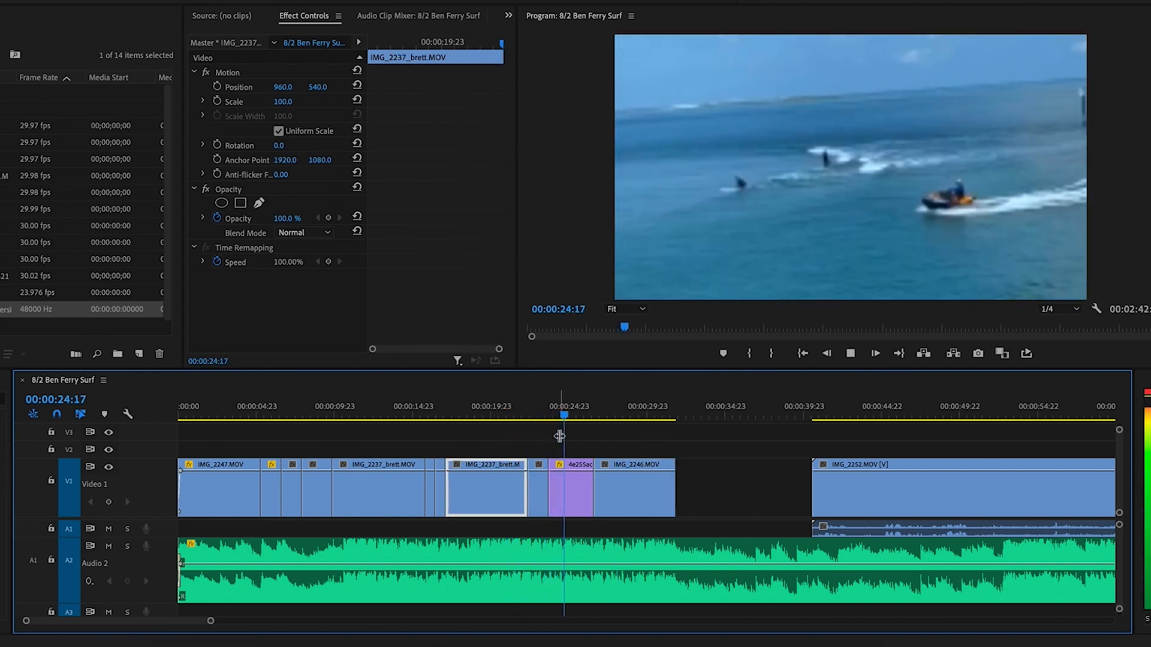
{"action": "left_click", "coordinate": [587, 478]}
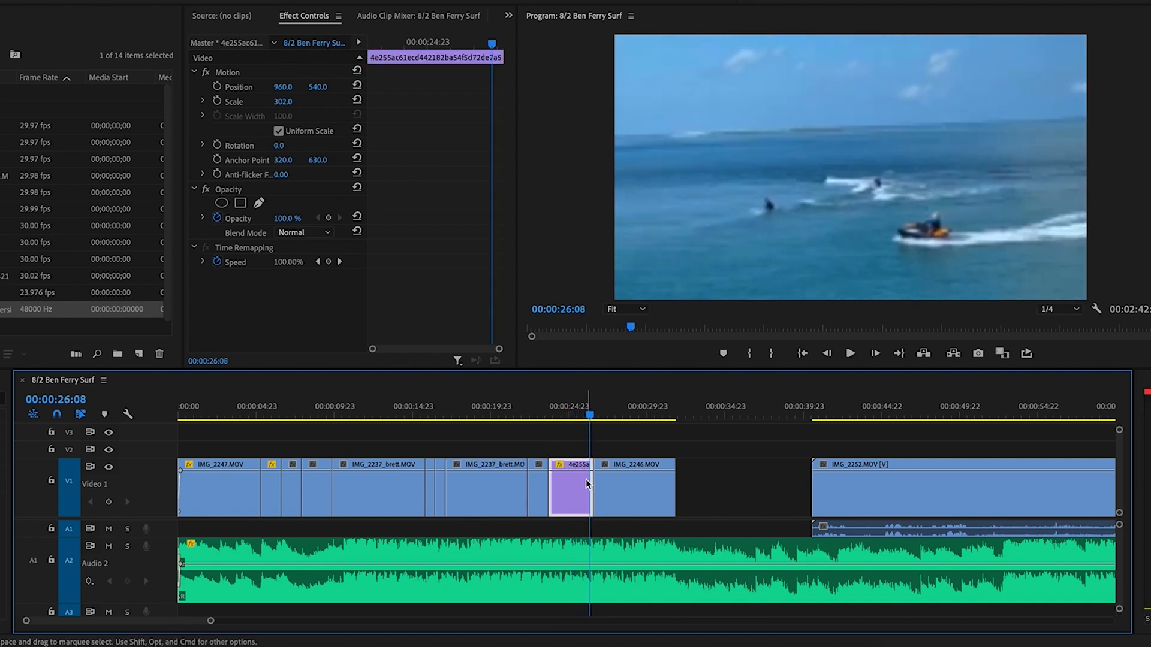
{"action": "scroll", "coordinate": [585, 483], "scroll_direction": "up", "scroll_amount": 5, "text": "alt"}
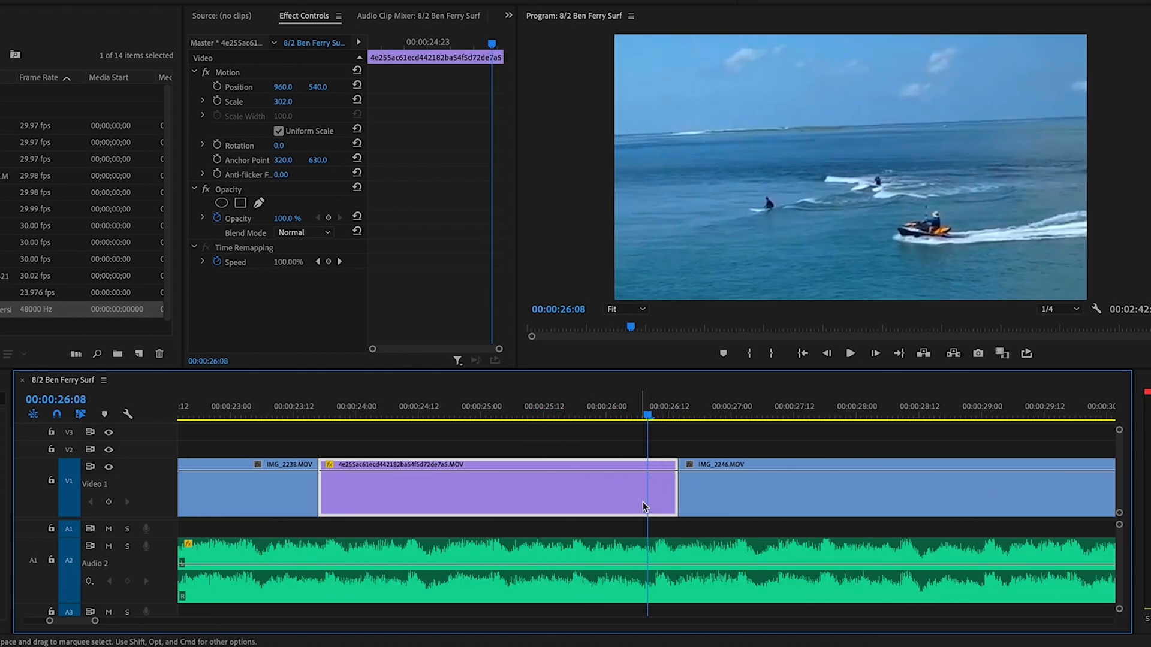
{"action": "key", "text": "space"}
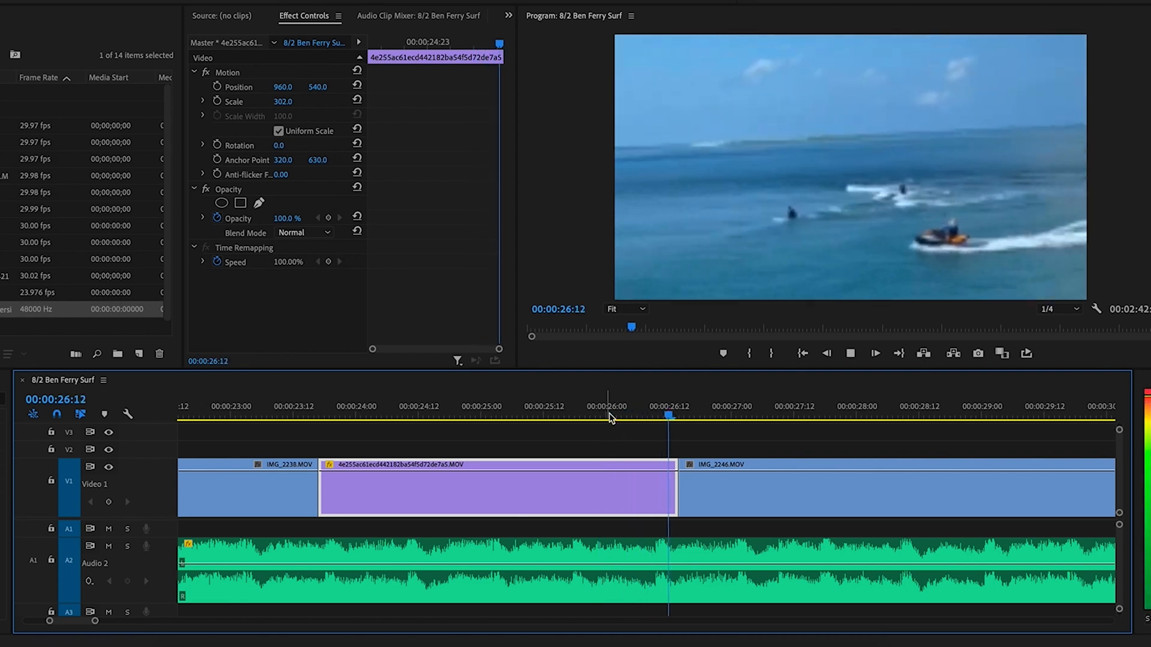
Trim three frames off the purple clip's start and butt it against IMG_2238
{"action": "left_click", "coordinate": [606, 407]}
{"action": "left_click", "coordinate": [386, 498]}
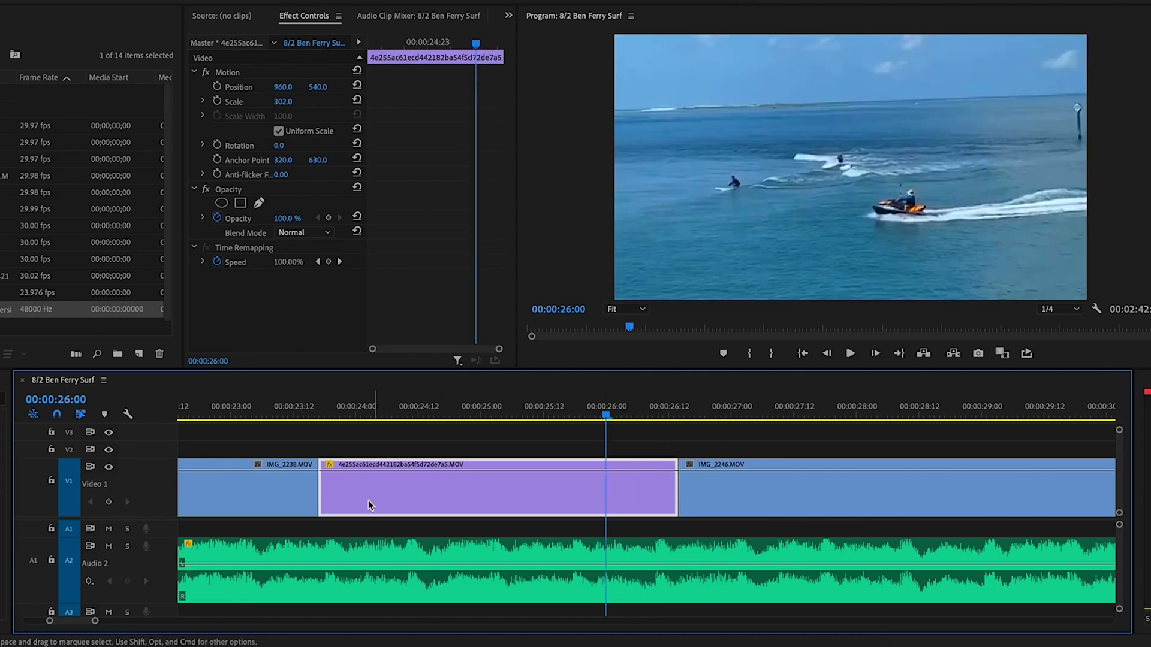
{"action": "left_click_drag", "start_coordinate": [327, 492], "coordinate": [345, 492]}
{"action": "left_click_drag", "start_coordinate": [388, 498], "coordinate": [371, 499]}
Trim the purple clip's end back to 00:00:26:09 and slide IMG_2246 left to close the gap
{"action": "left_click", "coordinate": [653, 411]}
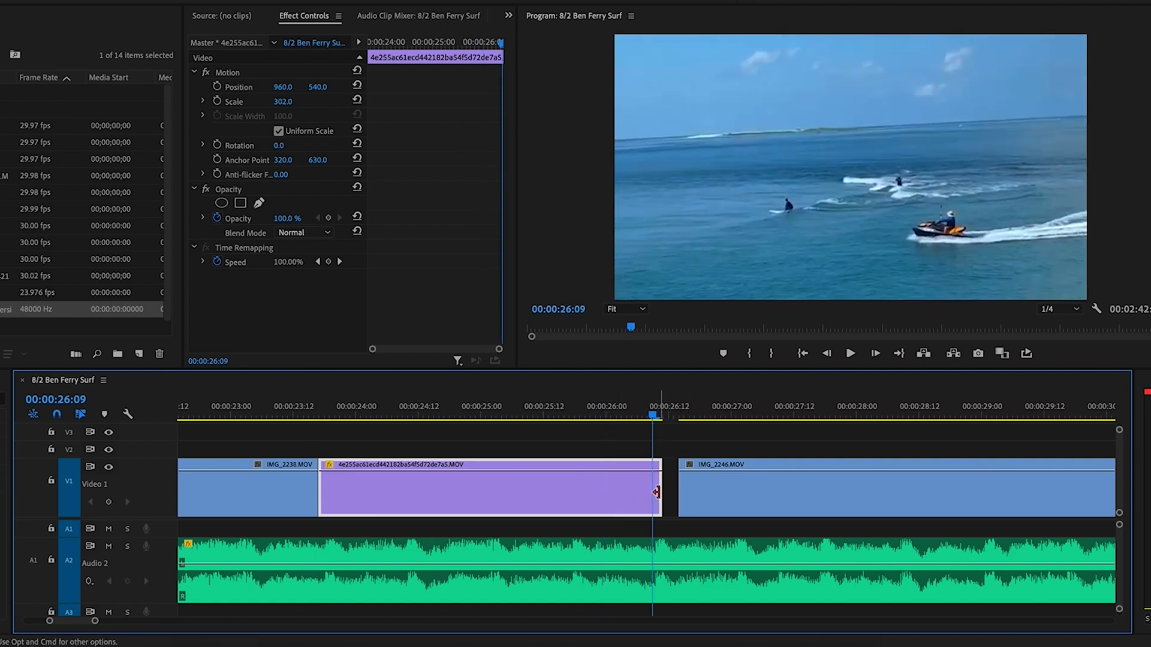
{"action": "left_click_drag", "start_coordinate": [657, 488], "coordinate": [647, 493]}
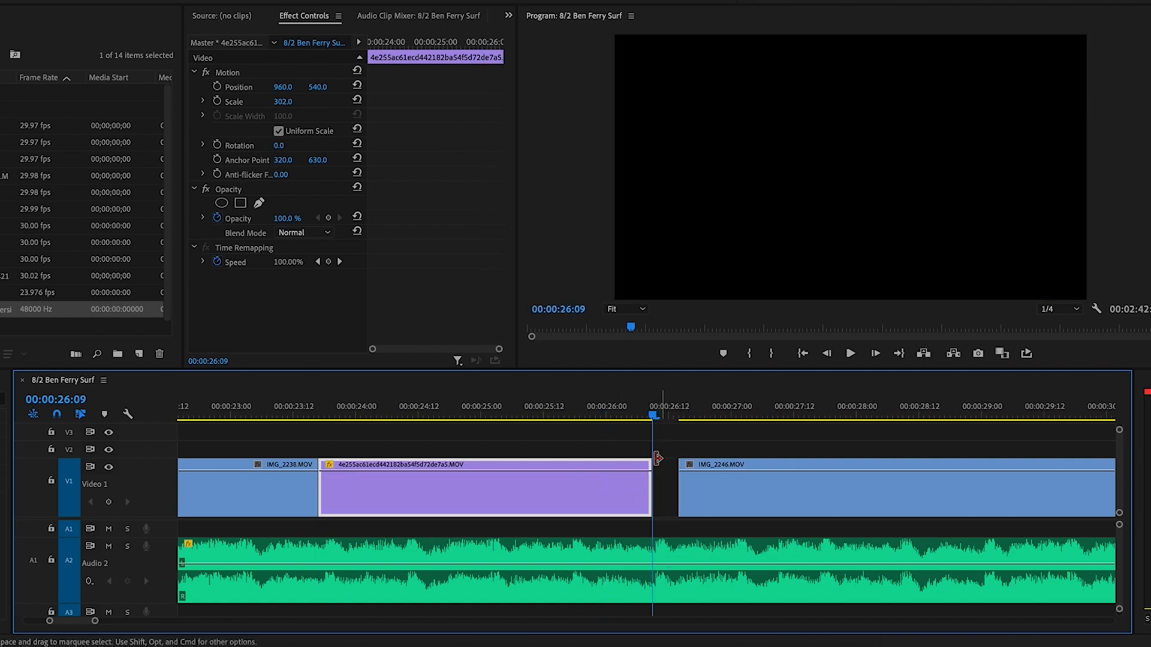
{"action": "left_click_drag", "start_coordinate": [723, 504], "coordinate": [696, 504]}
{"action": "left_click", "coordinate": [570, 413]}
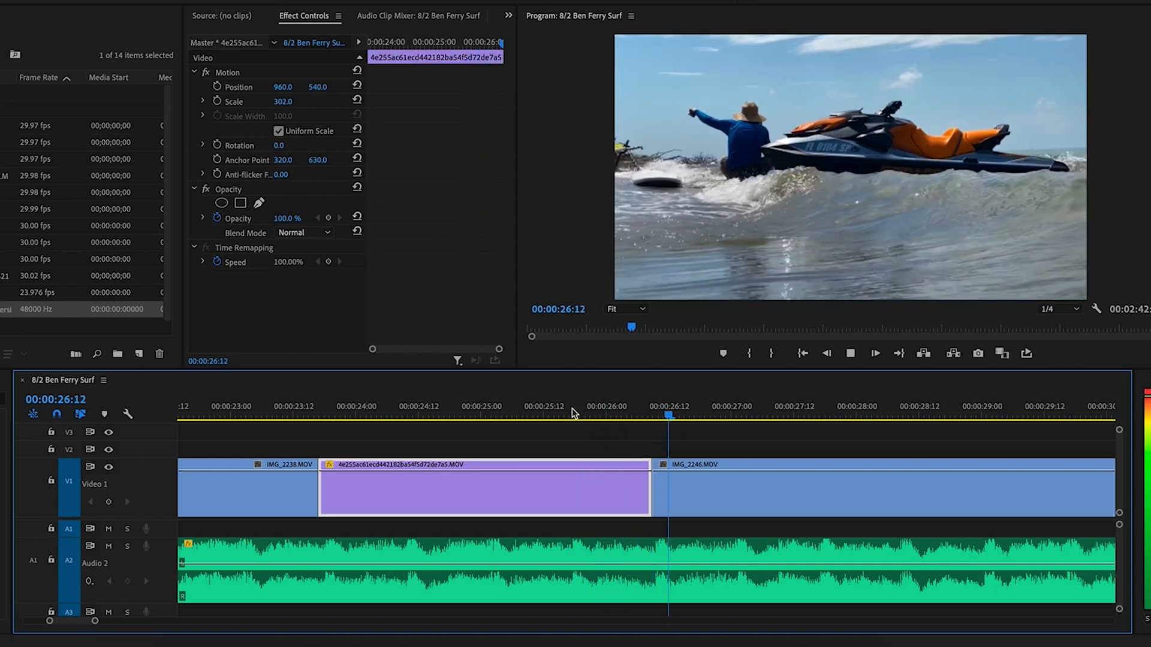
{"action": "key", "text": "minus"}
{"action": "key", "text": "minus"}
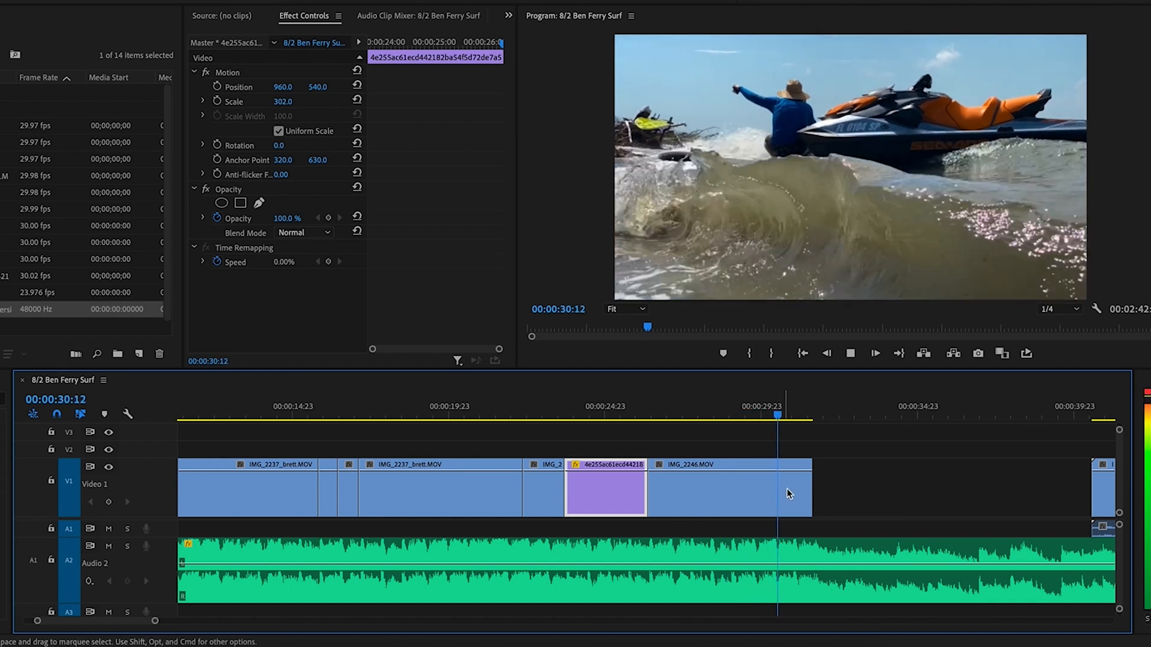
Delete the empty gap after IMG_2246 so IMG_2252 moves left
{"action": "key", "text": "space"}
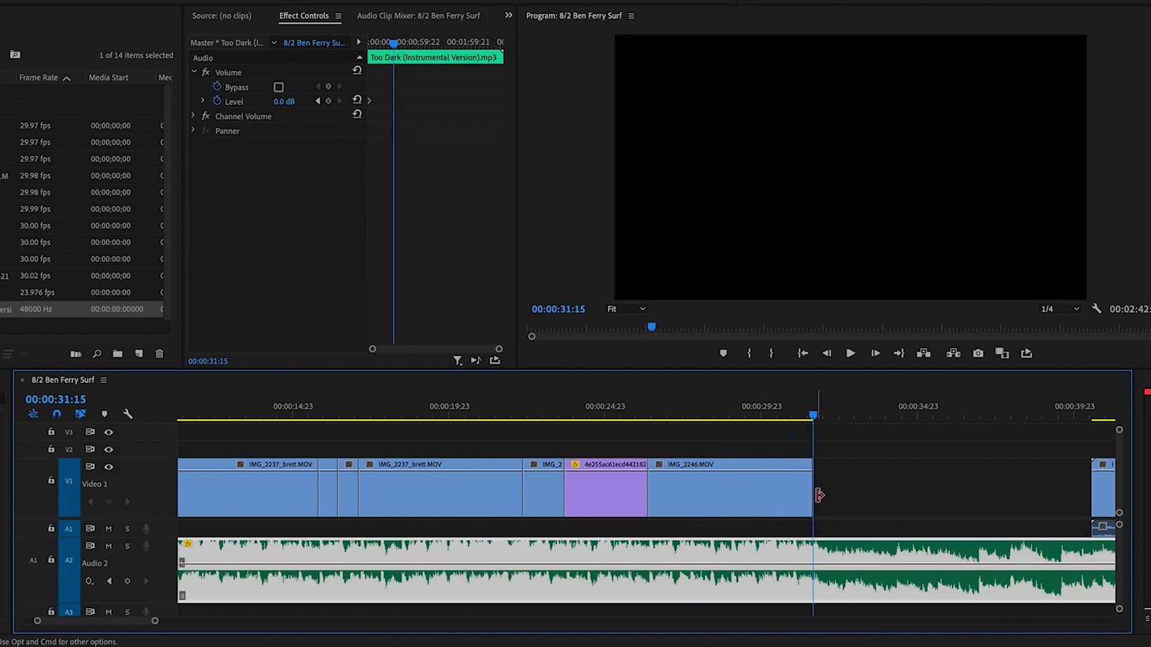
{"action": "left_click", "coordinate": [841, 492]}
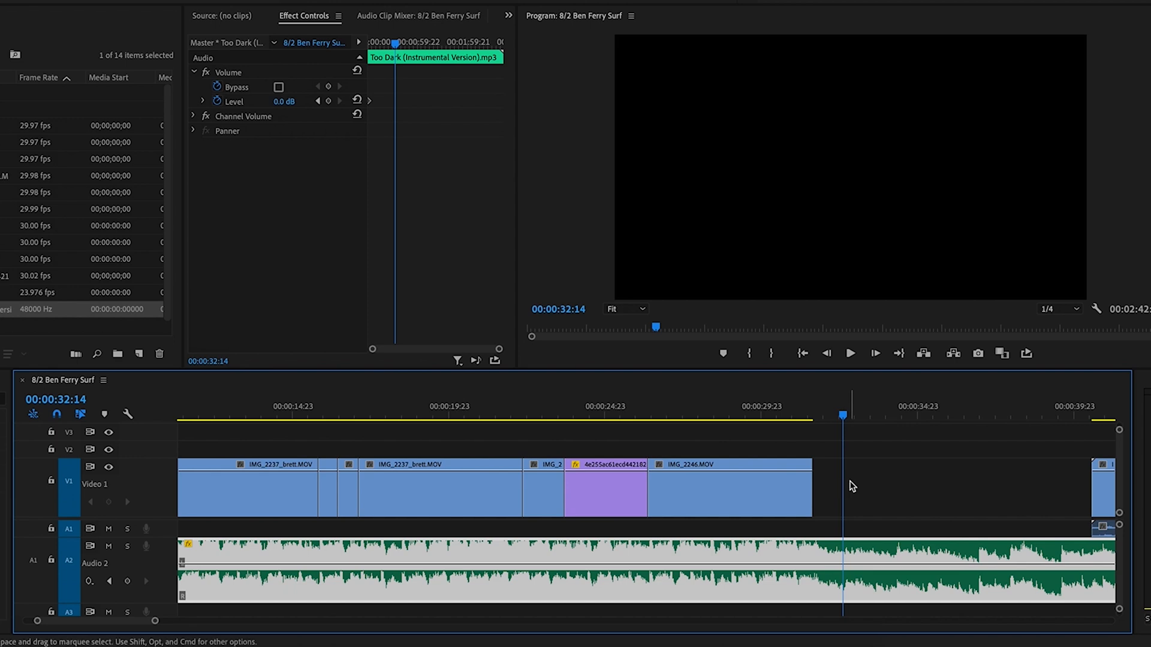
{"action": "left_click", "coordinate": [853, 486]}
{"action": "key", "text": "minus"}
{"action": "key", "text": "Delete"}
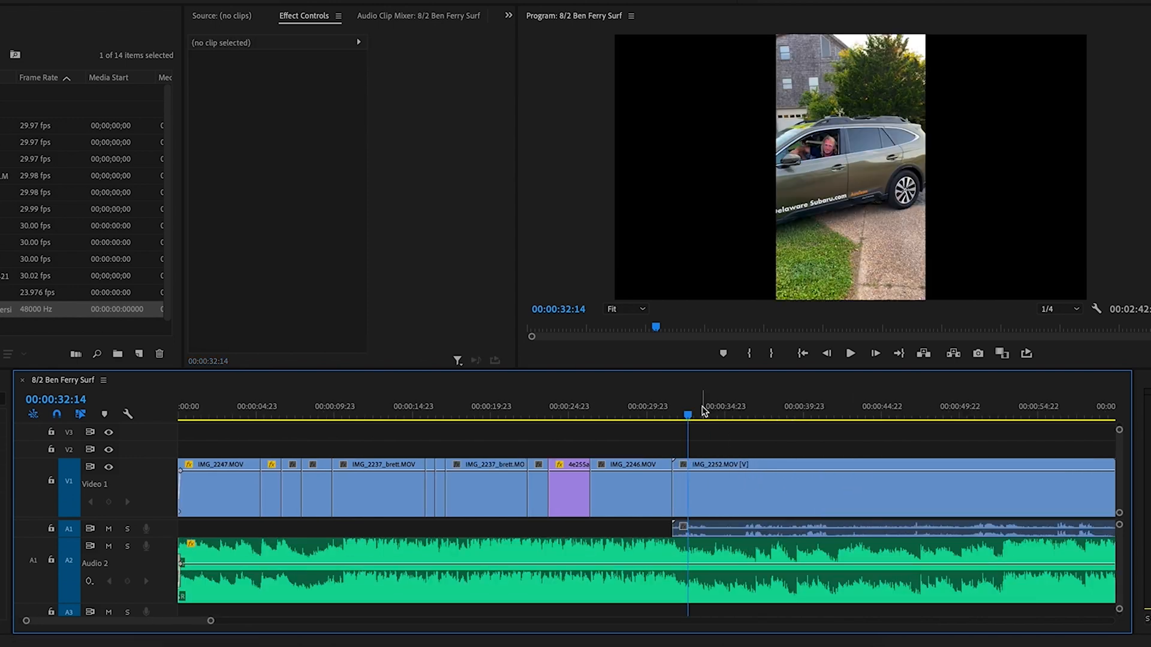
Razor IMG_2252 where the wanted part begins and delete its opening piece
{"action": "left_click", "coordinate": [700, 484]}
{"action": "left_click", "coordinate": [739, 415]}
{"action": "key", "text": "space"}
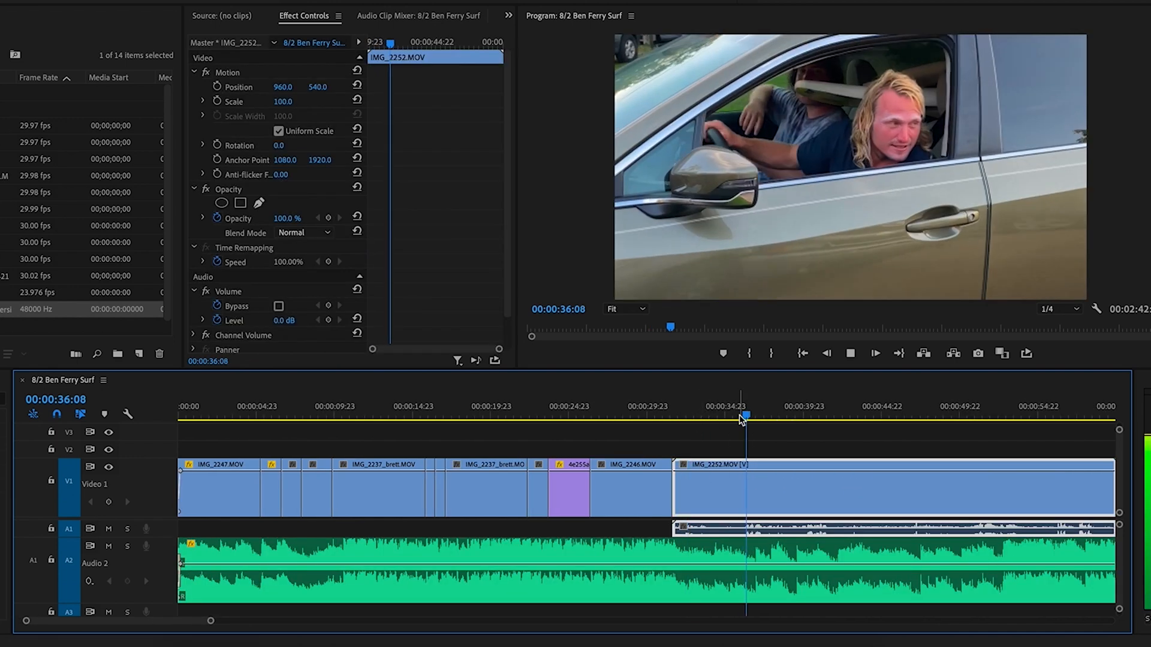
{"action": "key", "text": "c"}
{"action": "left_click", "coordinate": [742, 490]}
{"action": "key", "text": "v"}
{"action": "left_click", "coordinate": [714, 495]}
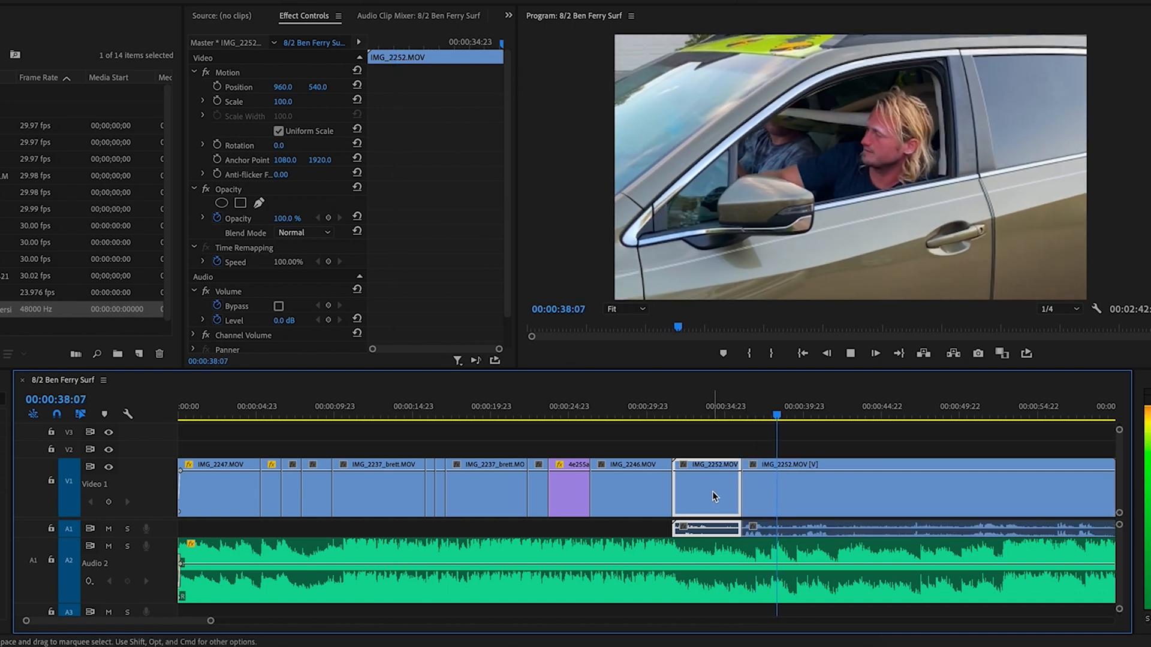
{"action": "key", "text": "Delete"}
Delete the new gap at 00:00:30:20 so IMG_2252 joins IMG_2246, then play back the join
{"action": "left_click", "coordinate": [660, 487]}
{"action": "left_click", "coordinate": [662, 415]}
{"action": "key", "text": "equal"}
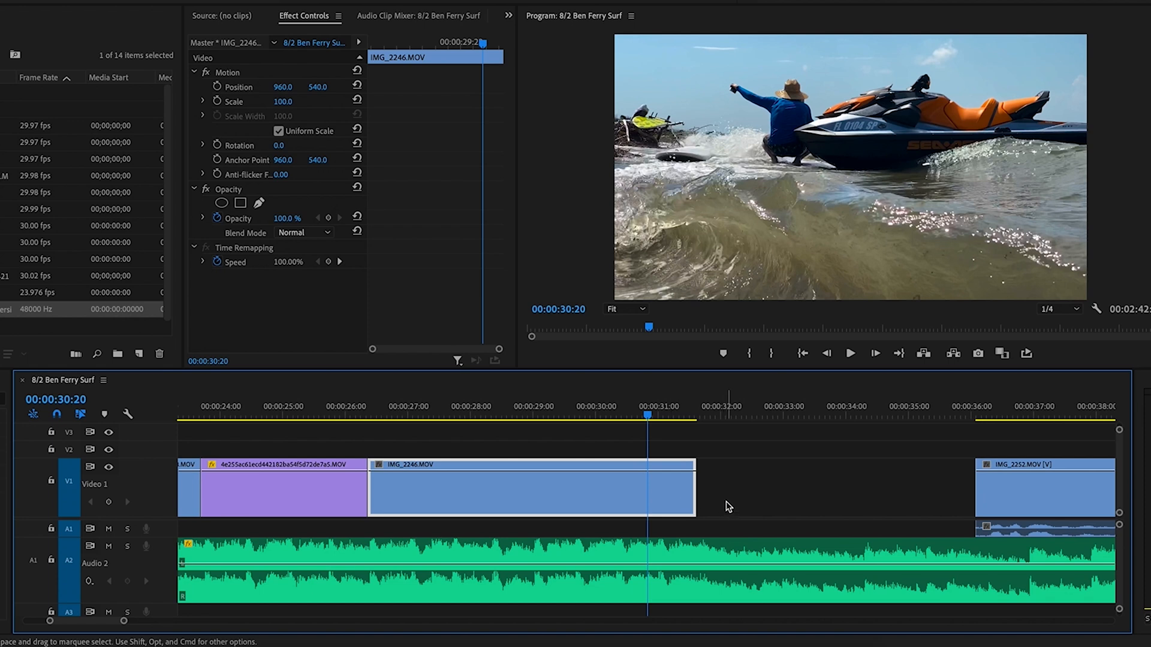
{"action": "left_click", "coordinate": [749, 493]}
{"action": "key", "text": "Delete"}
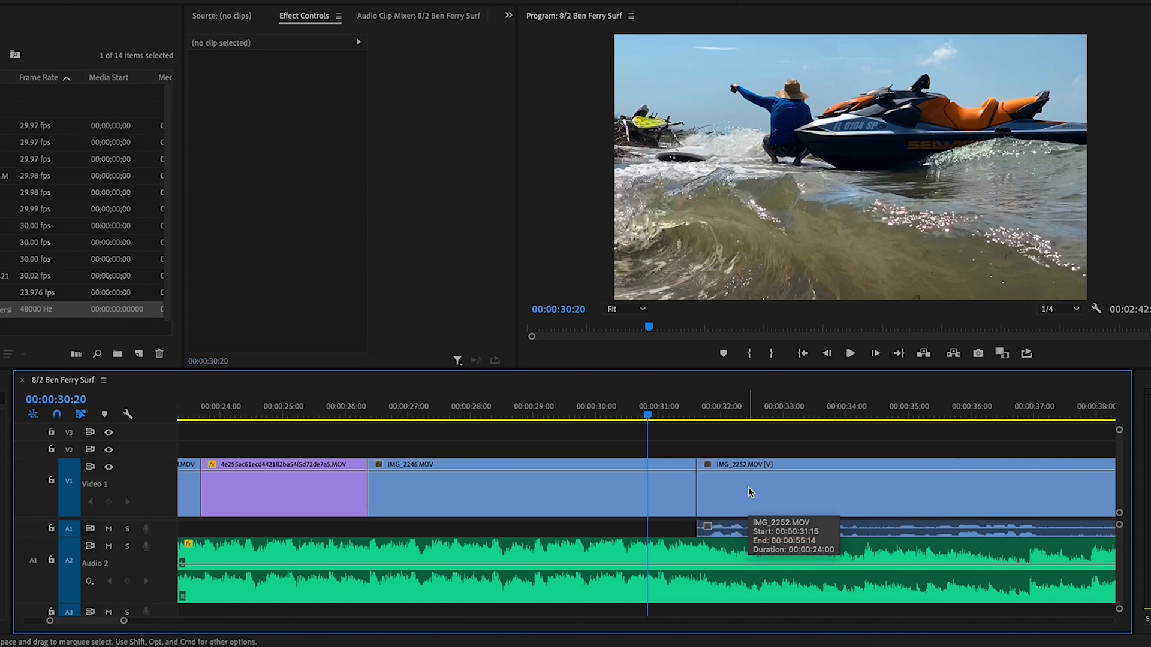
{"action": "key", "text": "space"}
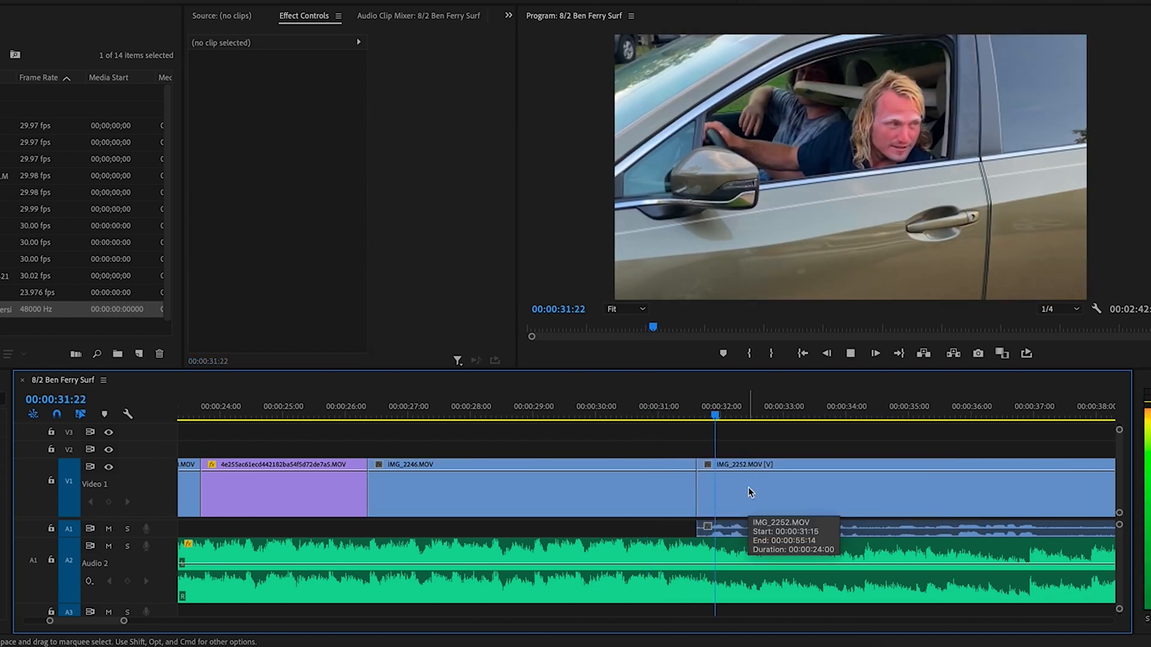
{"action": "key", "text": "minus"}
{"action": "key", "text": "minus"}
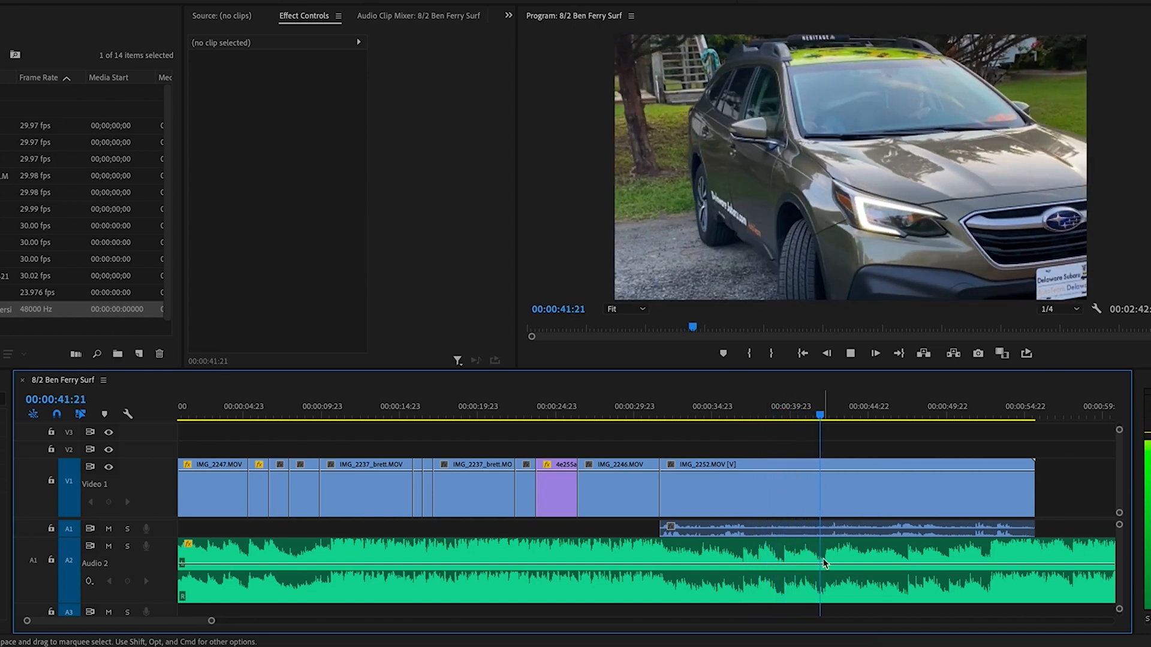
Cut the Audio 2 music at 00:00:42:02 and delete the part after the cut
{"action": "key", "text": "space"}
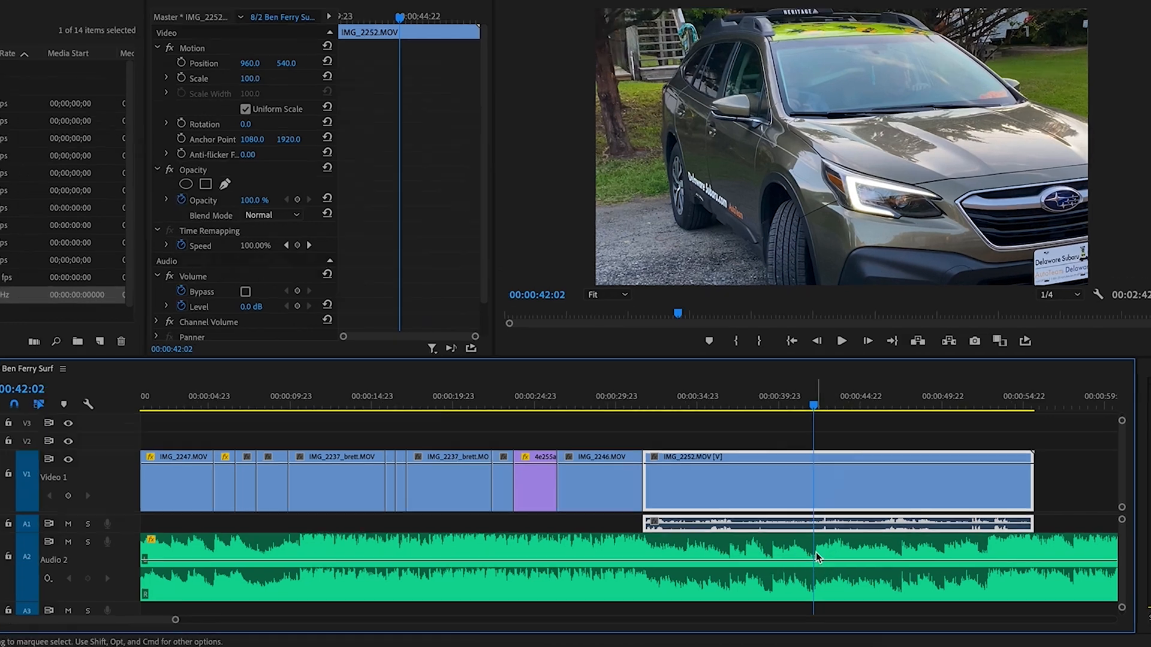
{"action": "key", "text": "c"}
{"action": "left_click", "coordinate": [825, 562]}
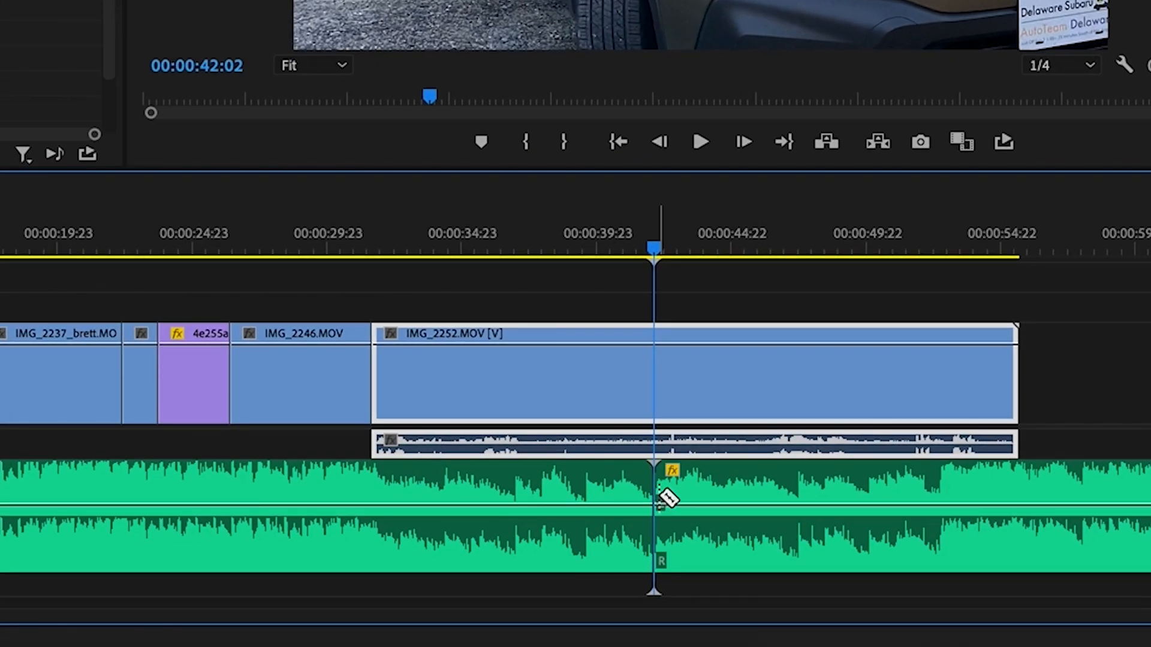
{"action": "left_click", "coordinate": [667, 503]}
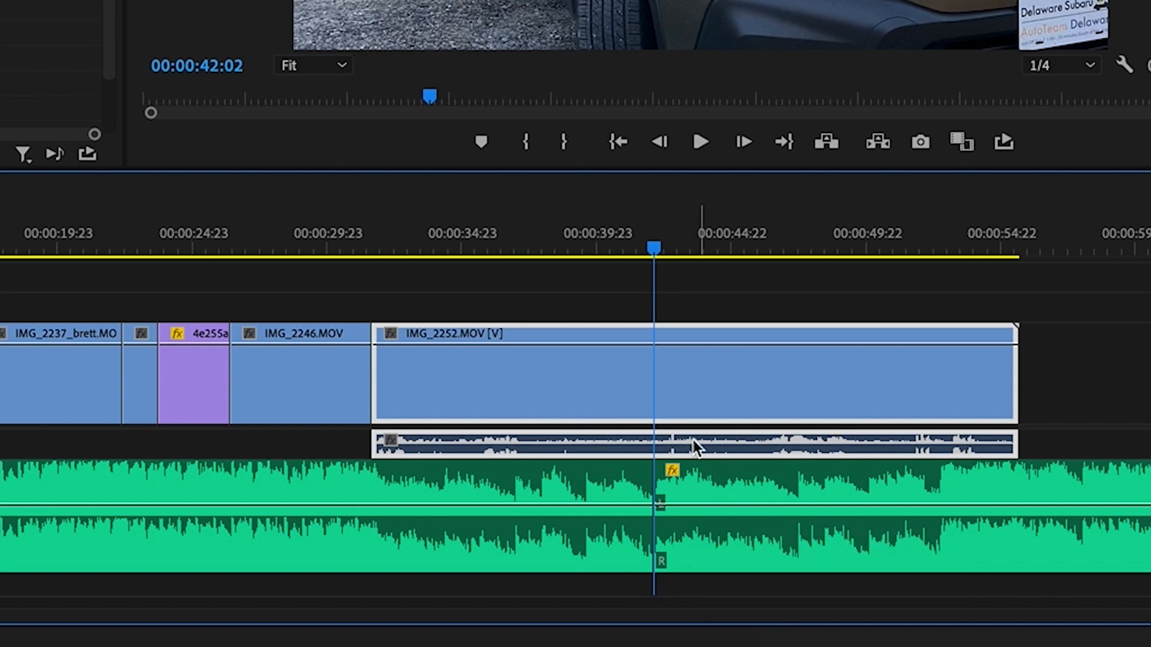
{"action": "left_click", "coordinate": [597, 236]}
{"action": "key", "text": "space"}
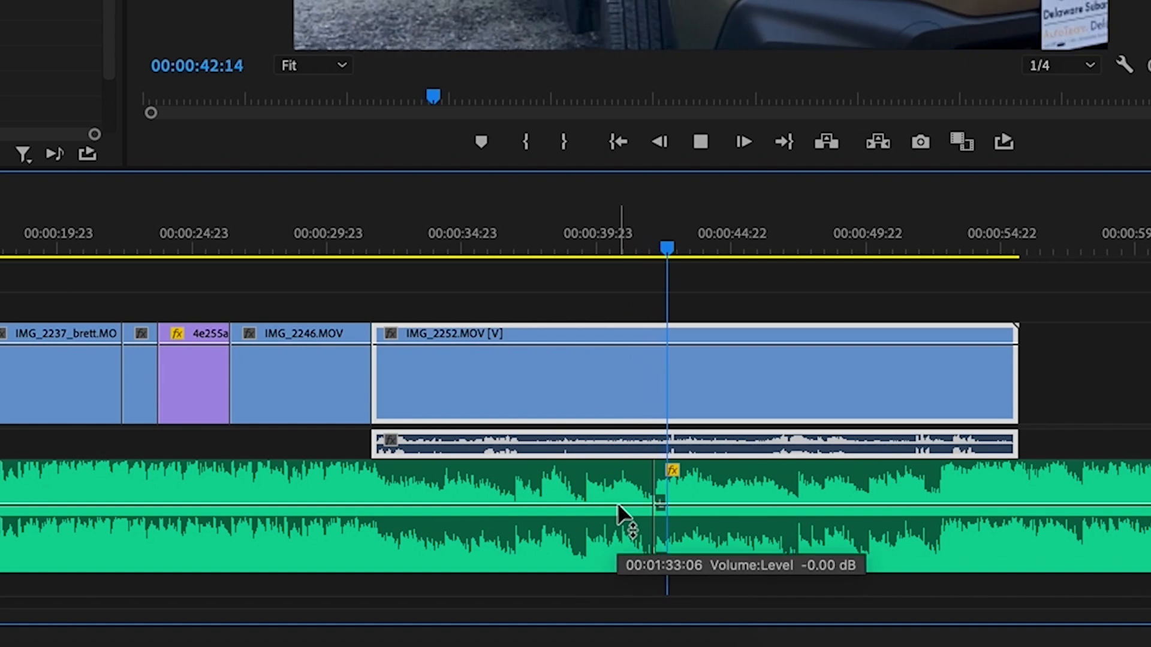
{"action": "key", "text": "space"}
{"action": "left_click", "coordinate": [751, 485]}
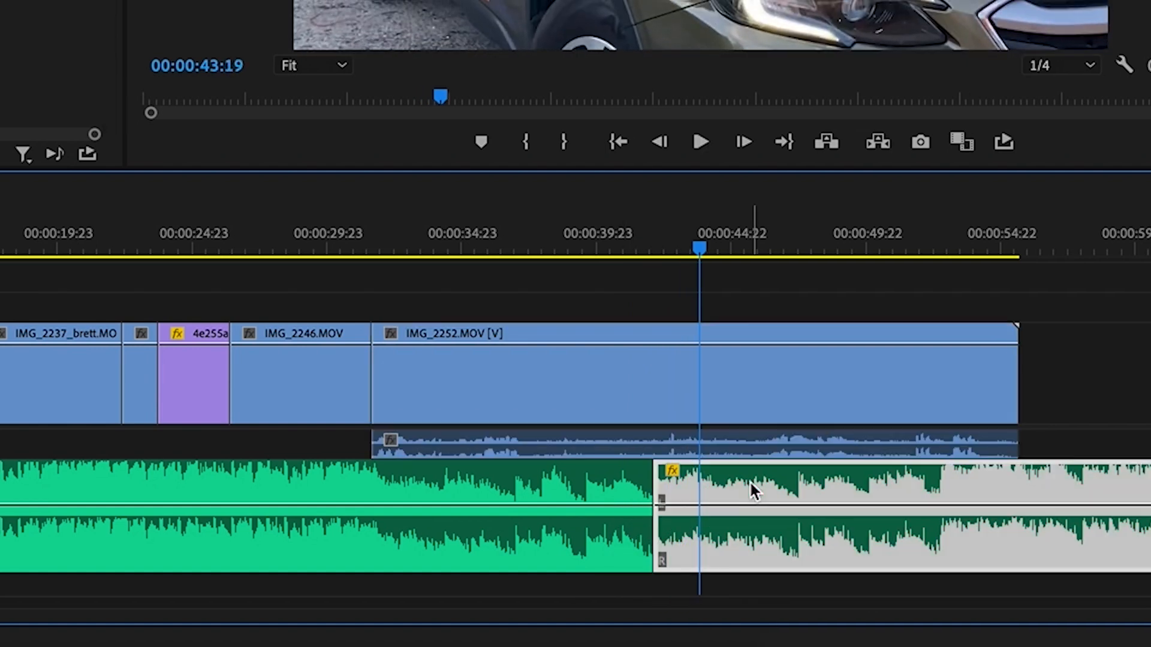
{"action": "key", "text": "Delete"}
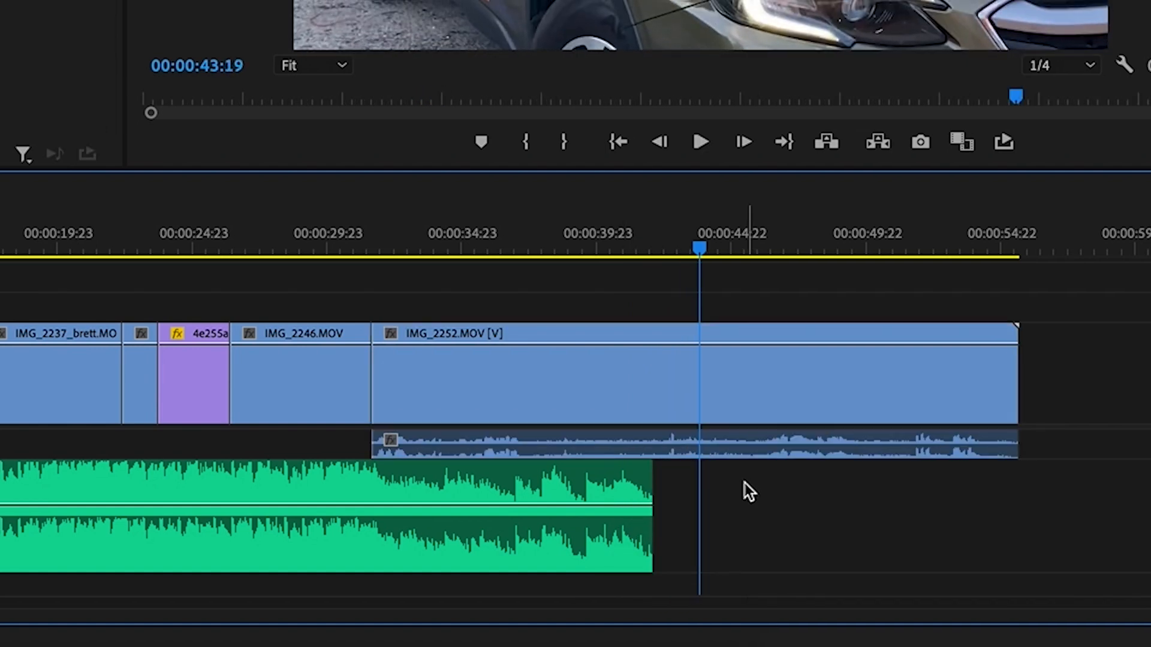
Fade the music from full volume at 00:00:40:22 down to silence at its end
{"action": "left_click", "coordinate": [531, 231]}
{"action": "key", "text": "equal"}
{"action": "key", "text": "equal"}
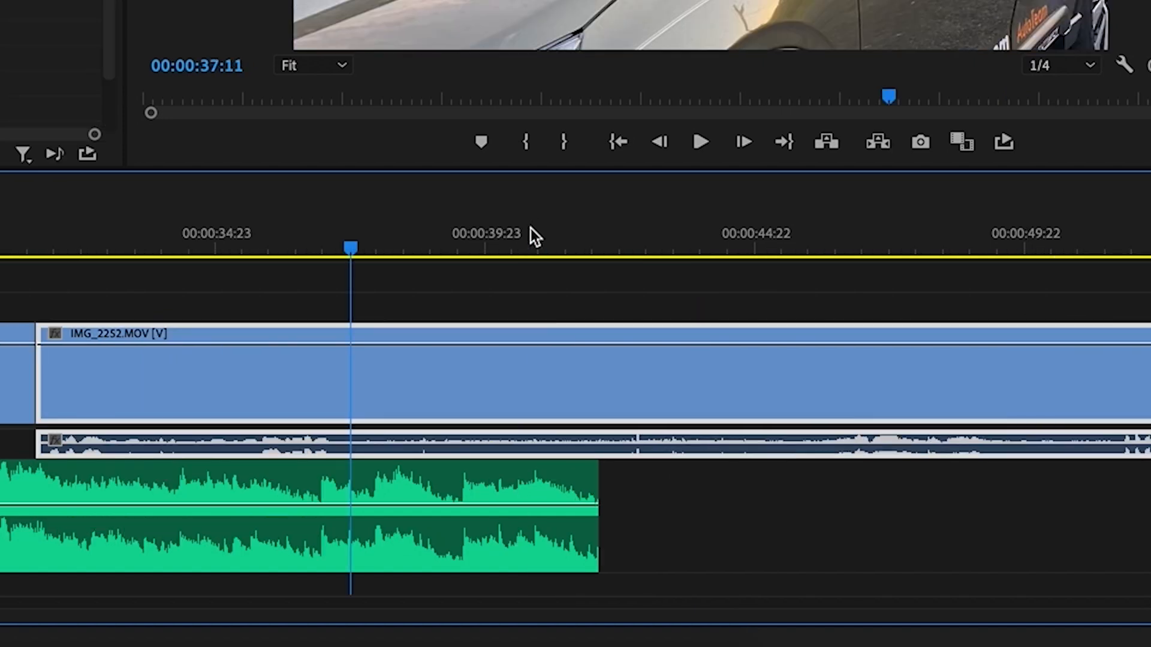
{"action": "key", "text": "space"}
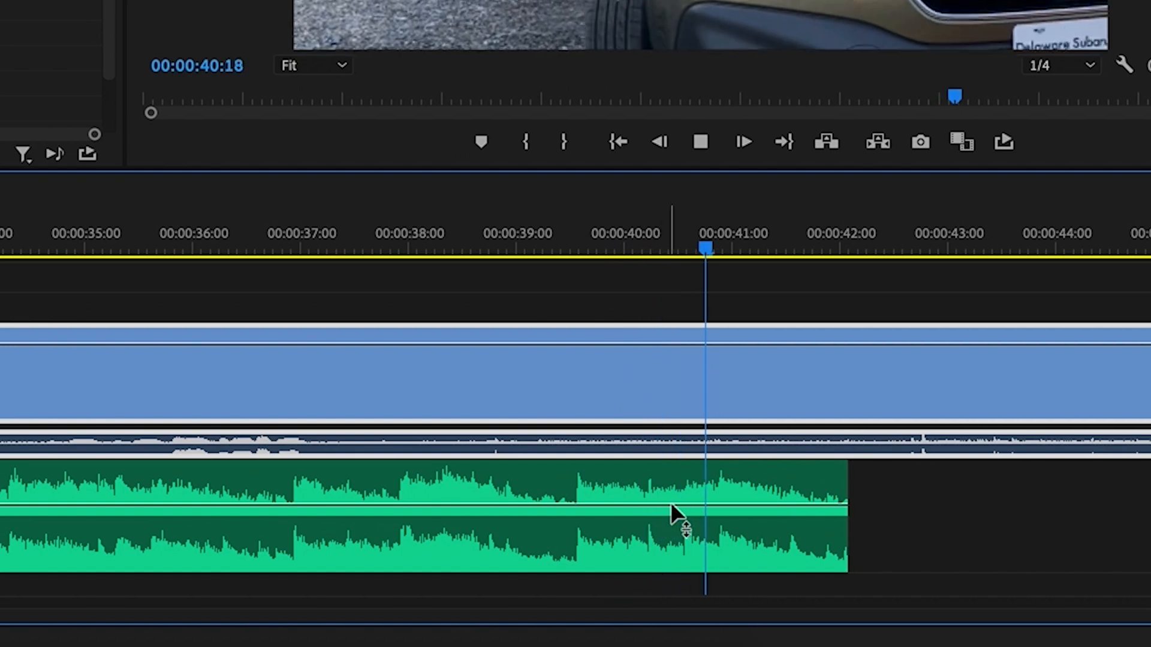
{"action": "key", "text": "space"}
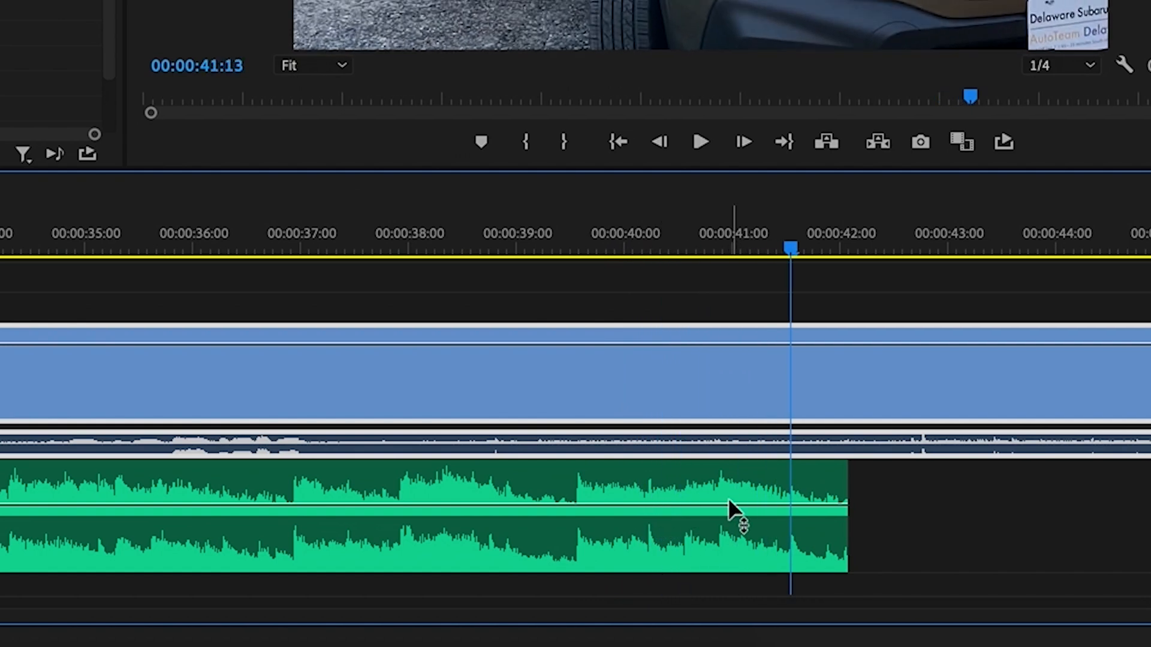
{"action": "left_click", "coordinate": [724, 237]}
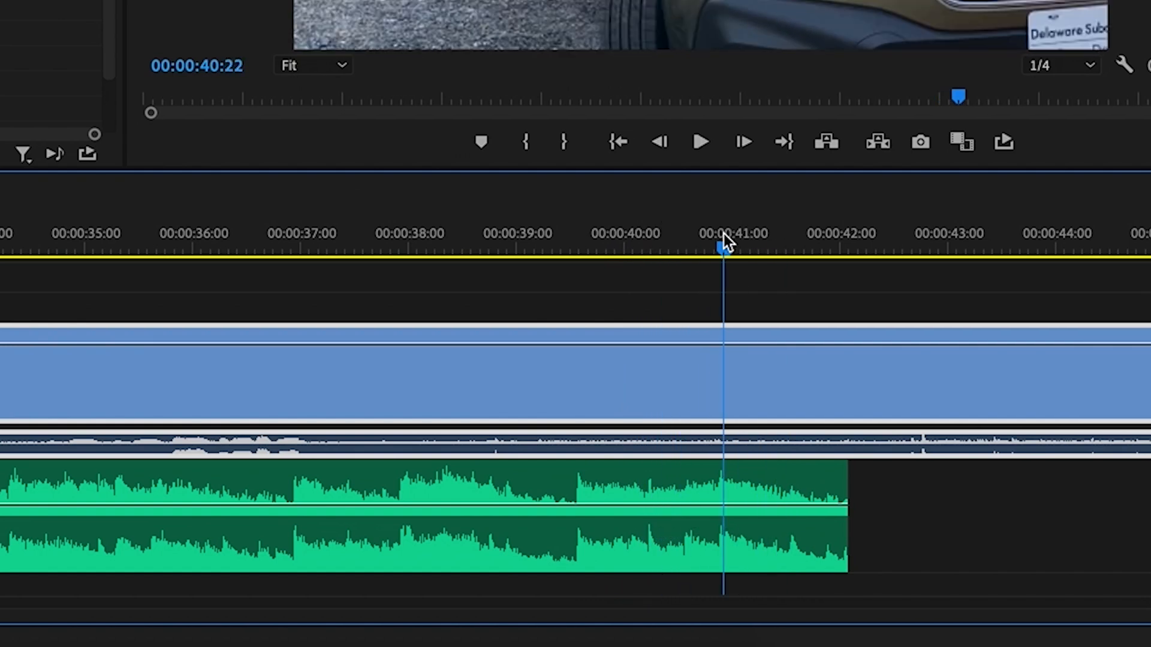
{"action": "left_click", "coordinate": [722, 505], "text": "ctrl"}
{"action": "left_click_drag", "start_coordinate": [777, 507], "coordinate": [847, 562]}
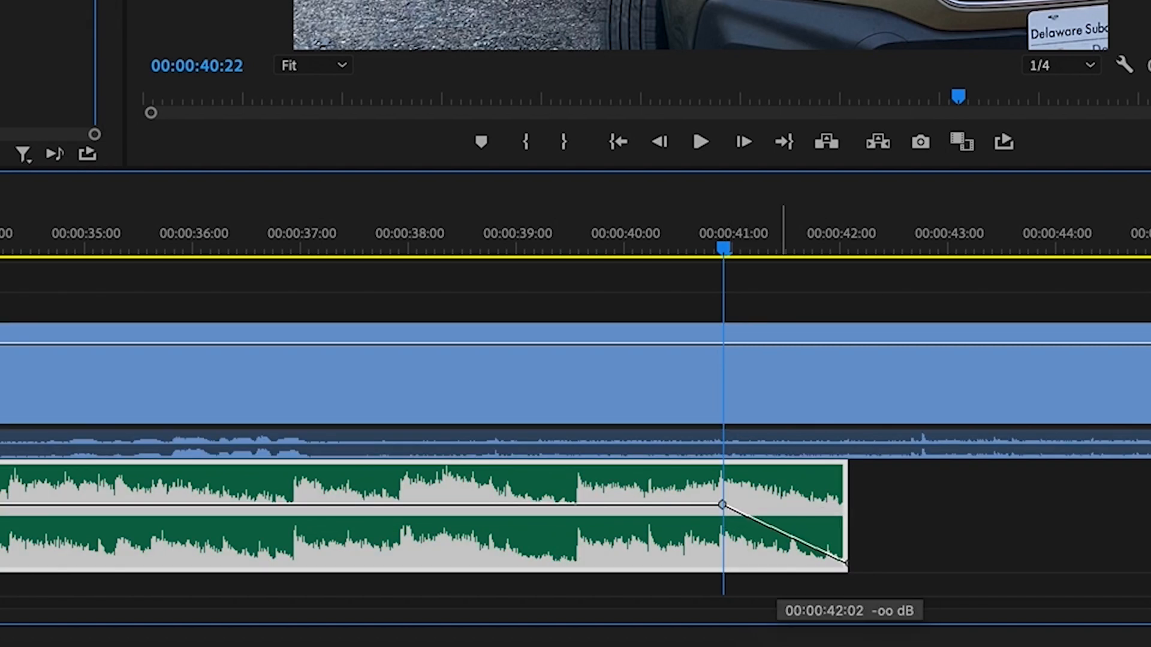
{"action": "left_click", "coordinate": [592, 237]}
{"action": "key", "text": "space"}
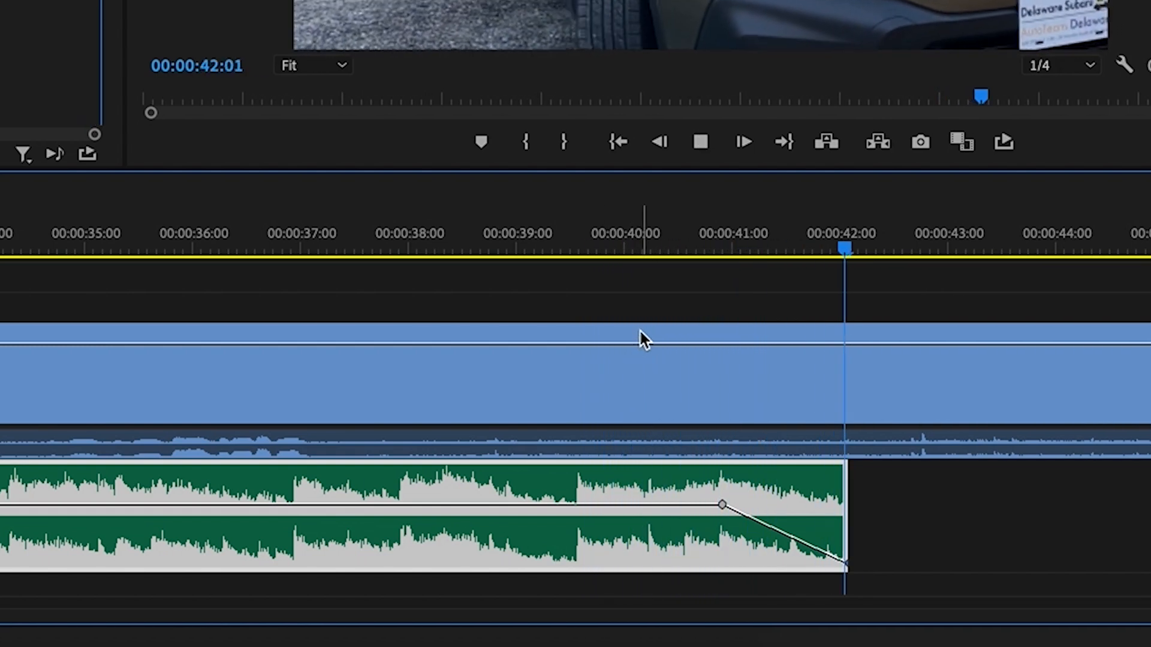
Try cutting IMG_2252 where the music ends and deleting the rest, then undo it
{"action": "left_click", "coordinate": [659, 332]}
{"action": "key", "text": "c"}
{"action": "left_click", "coordinate": [864, 374]}
{"action": "key", "text": "v"}
{"action": "left_click", "coordinate": [936, 381]}
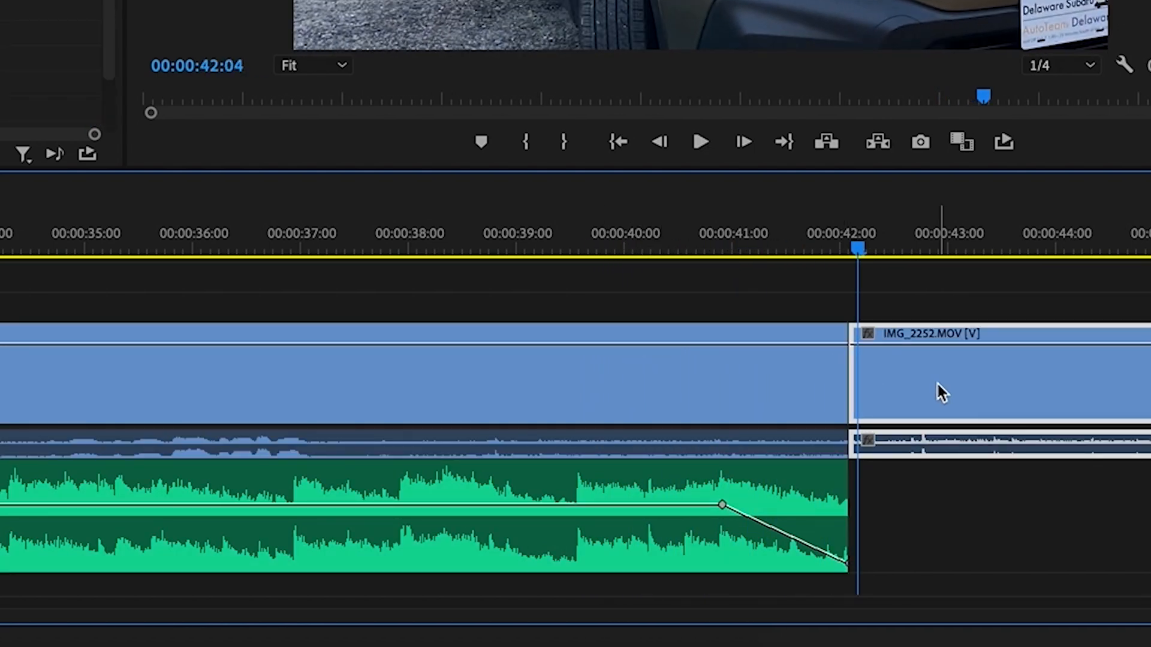
{"action": "key", "text": "Delete"}
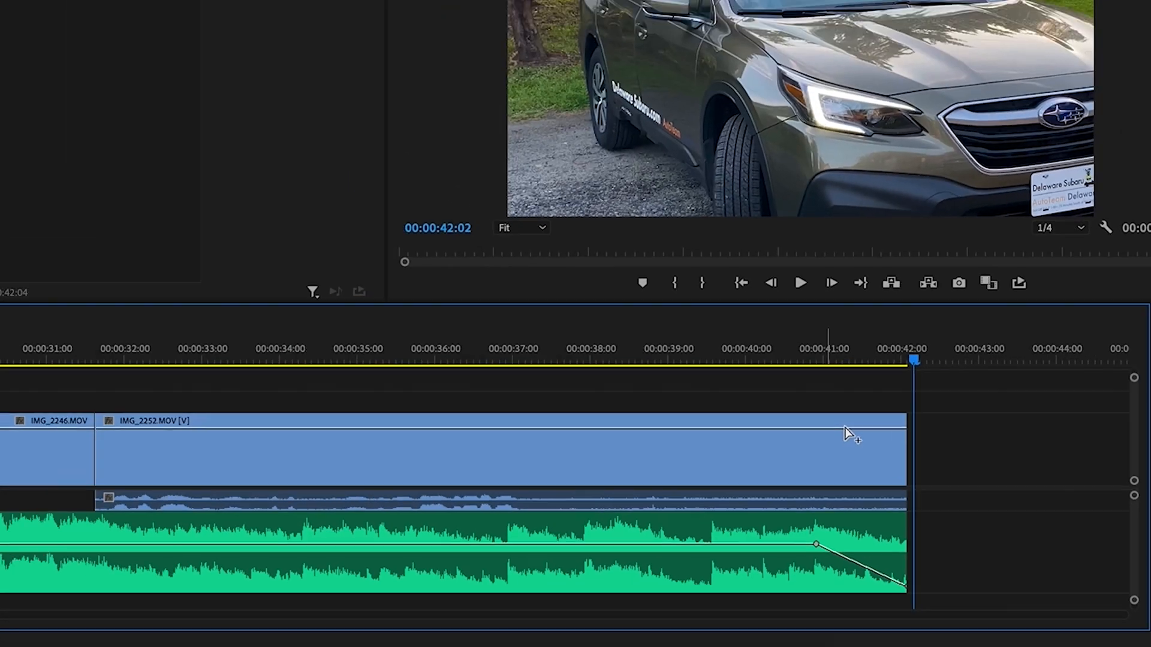
{"action": "key", "text": "ctrl+z"}
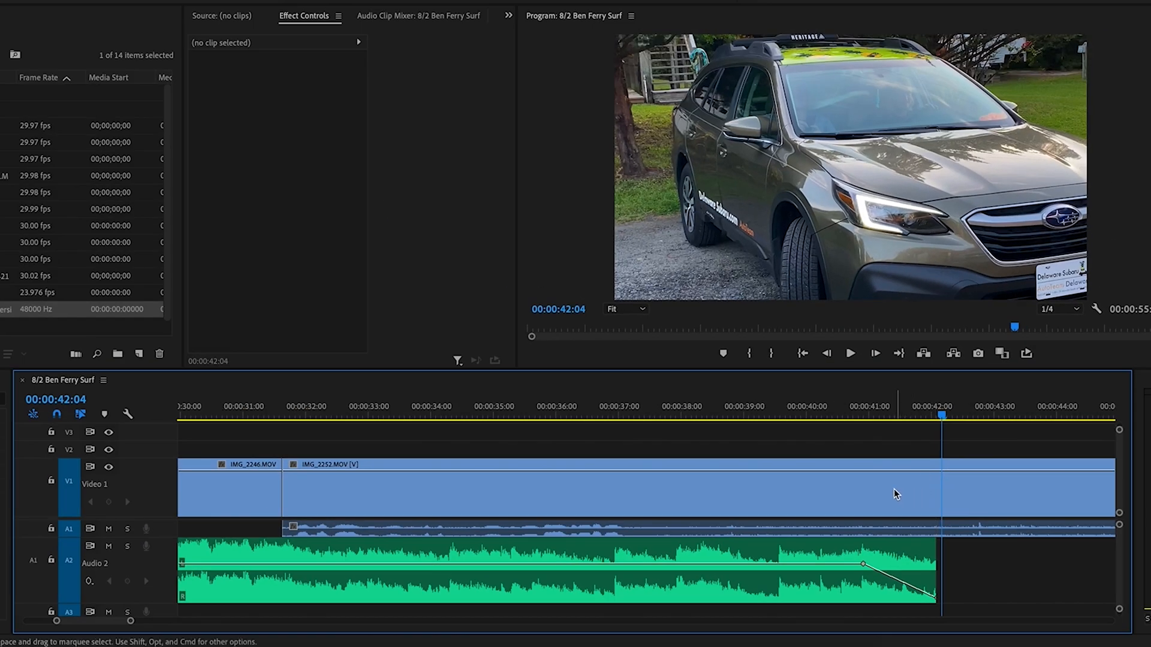
Split IMG_2252 at 00:00:39:12
{"action": "key", "text": "minus"}
{"action": "left_click", "coordinate": [649, 408]}
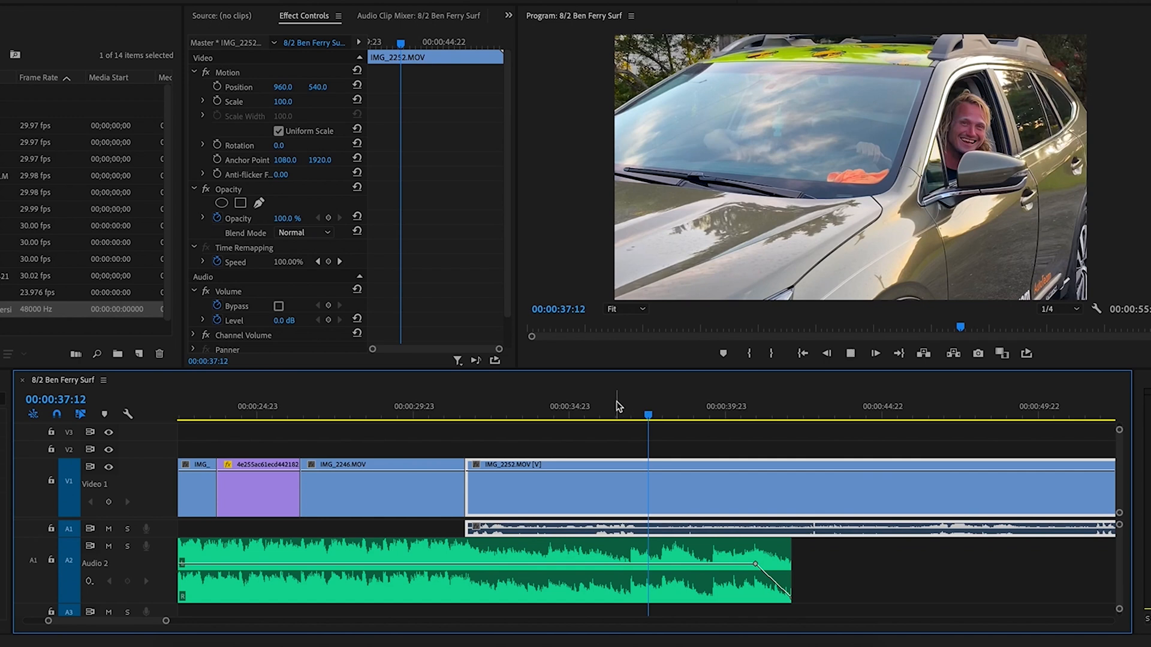
{"action": "key", "text": "space"}
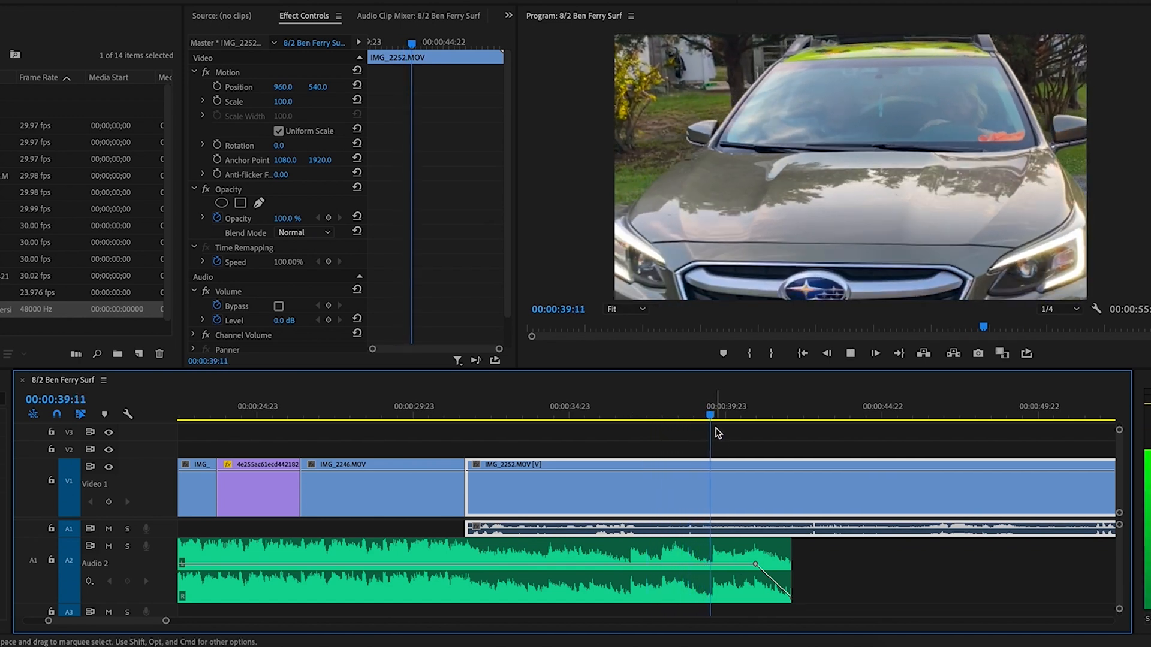
{"action": "left_click", "coordinate": [713, 490]}
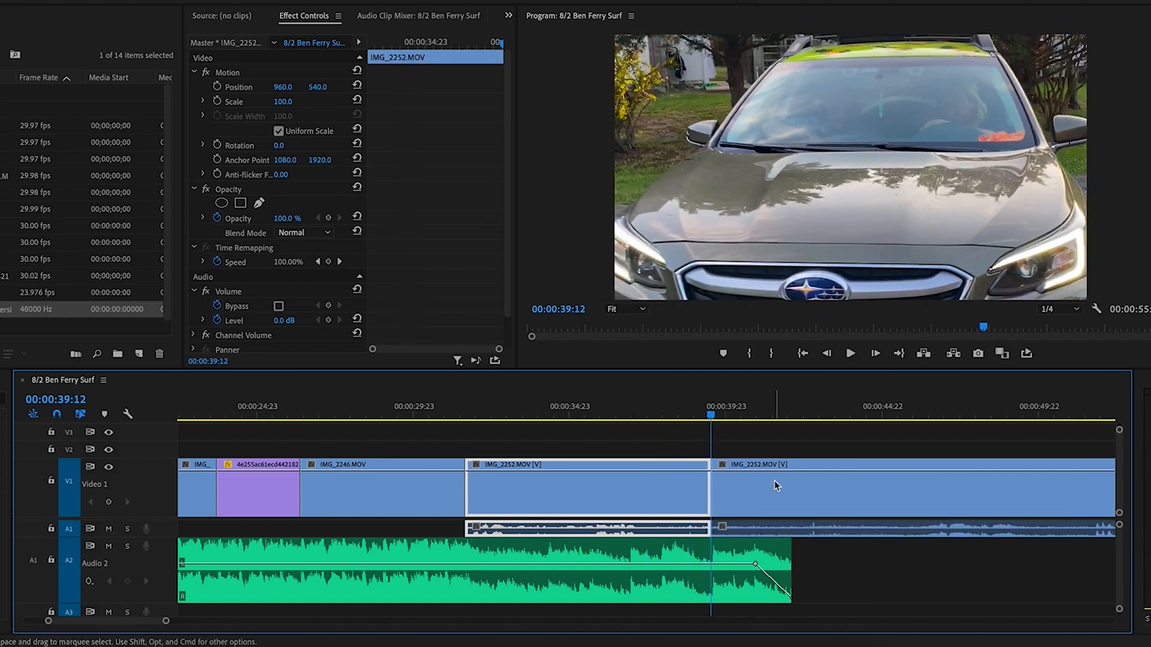
{"action": "key", "text": "v"}
{"action": "key", "text": "minus"}
Cut the last clip near 00:00:52 and delete its short tail
{"action": "left_click_drag", "start_coordinate": [770, 410], "coordinate": [908, 408]}
{"action": "key", "text": "space"}
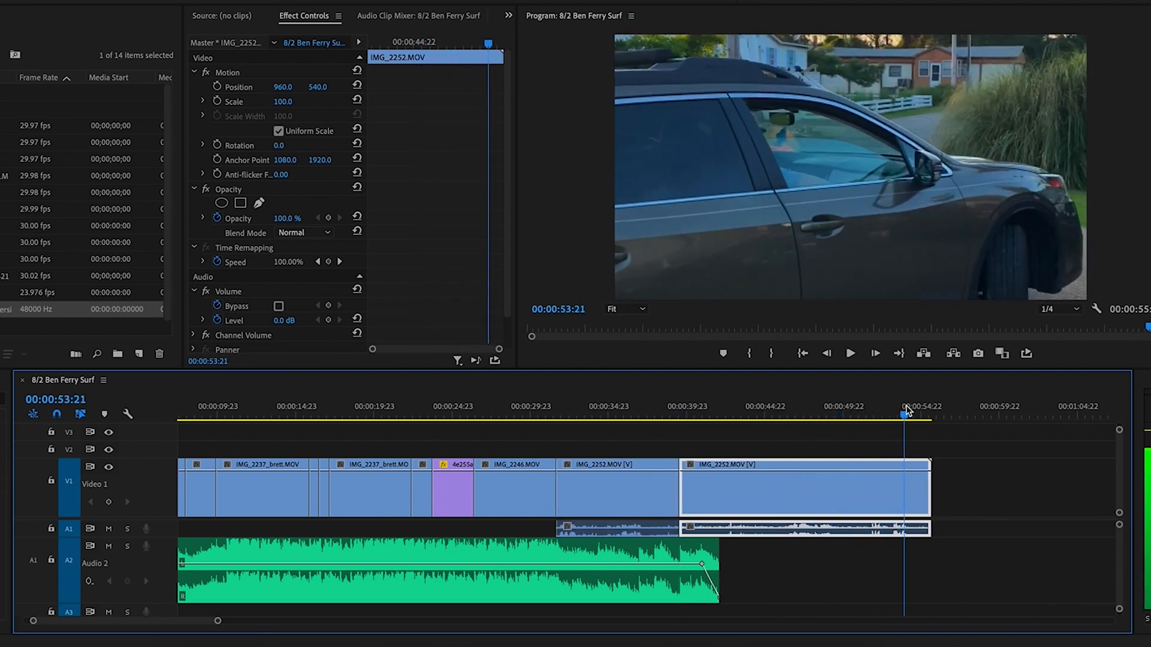
{"action": "left_click", "coordinate": [888, 410]}
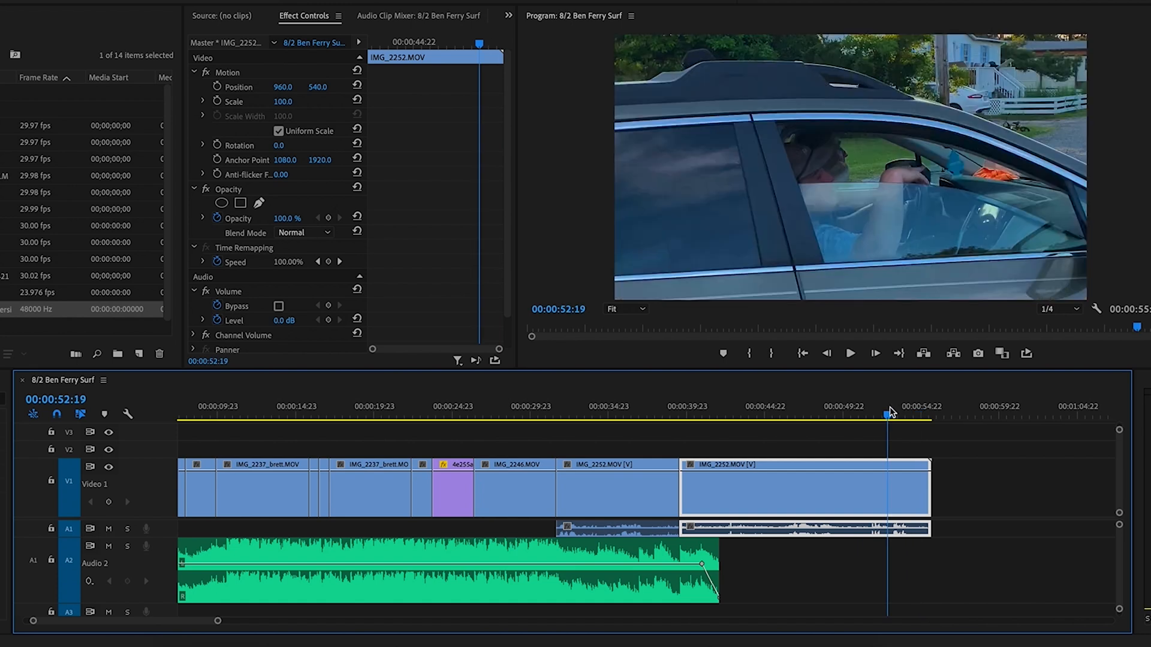
{"action": "left_click", "coordinate": [912, 500]}
{"action": "key", "text": "v"}
{"action": "left_click", "coordinate": [921, 497]}
{"action": "key", "text": "Delete"}
Cut the last clip again near its end and delete the unwanted section before the tail piece
{"action": "left_click_drag", "start_coordinate": [885, 409], "coordinate": [873, 417]}
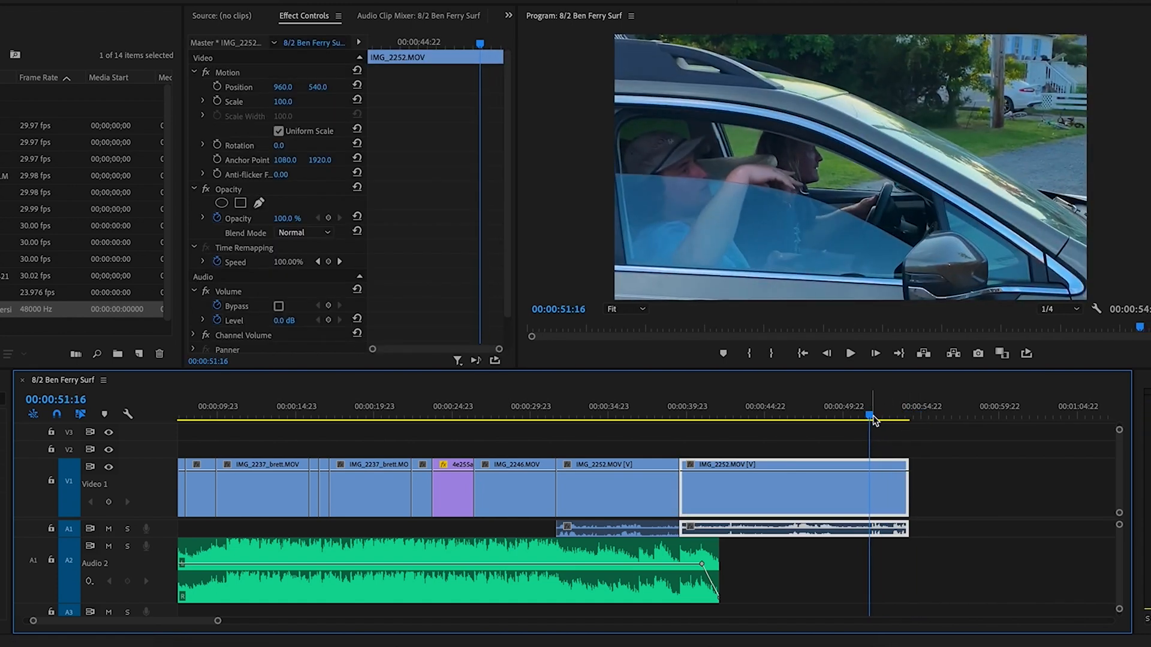
{"action": "left_click", "coordinate": [877, 489]}
{"action": "key", "text": "v"}
{"action": "left_click", "coordinate": [834, 490]}
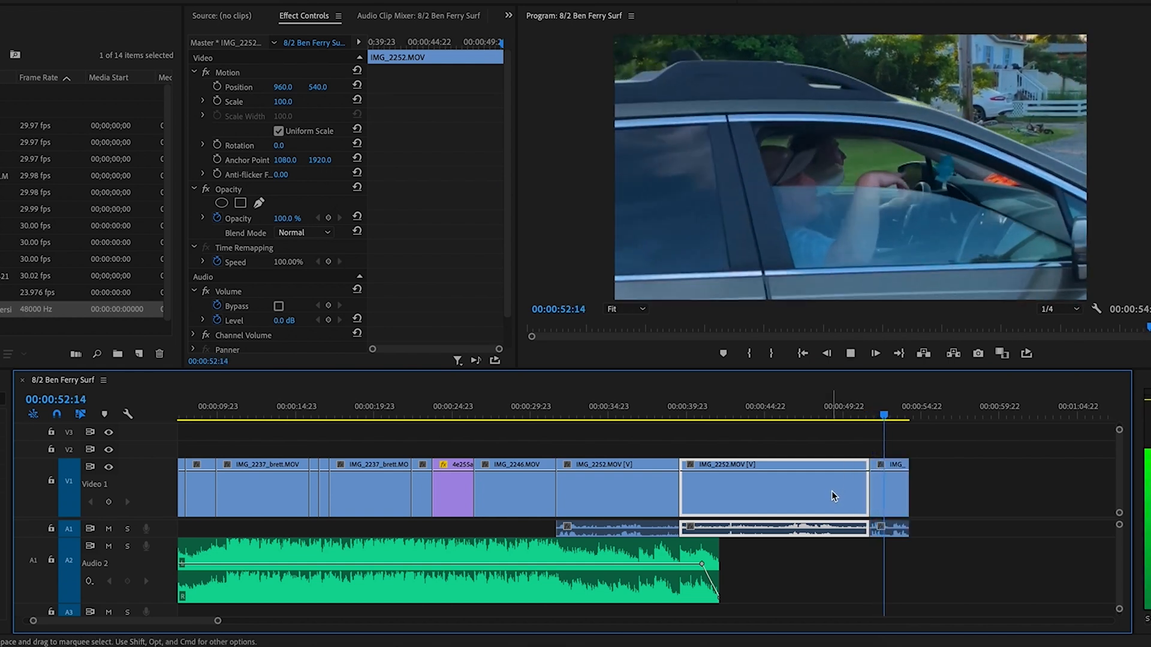
{"action": "key", "text": "Delete"}
{"action": "left_click", "coordinate": [877, 493]}
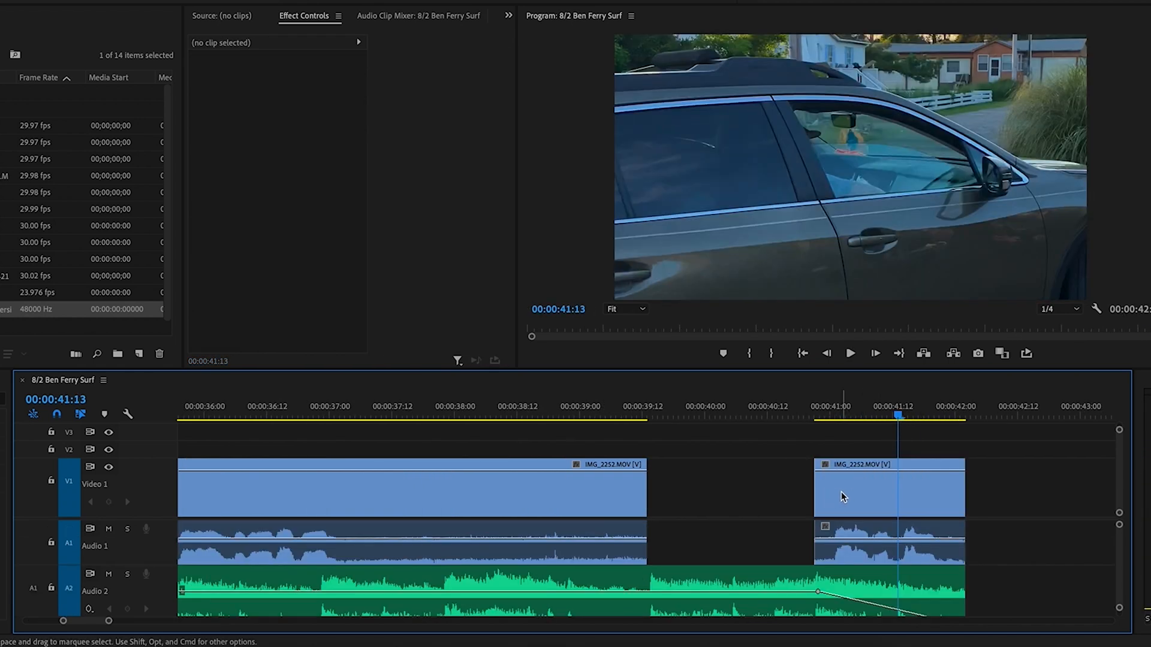
Close the gap before the tail piece, extend it to the sequence end, and fade its audio down
{"action": "left_click_drag", "start_coordinate": [841, 491], "coordinate": [680, 498]}
{"action": "left_click_drag", "start_coordinate": [817, 492], "coordinate": [964, 492]}
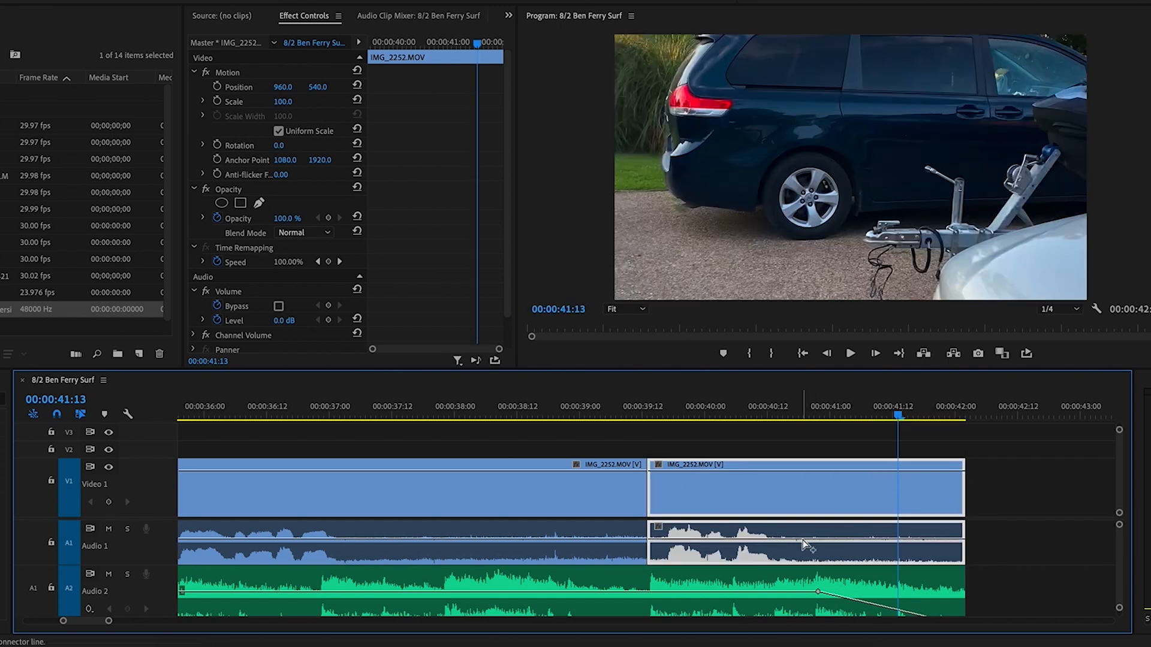
{"action": "left_click", "coordinate": [805, 539], "text": "ctrl"}
{"action": "left_click_drag", "start_coordinate": [881, 539], "coordinate": [963, 561]}
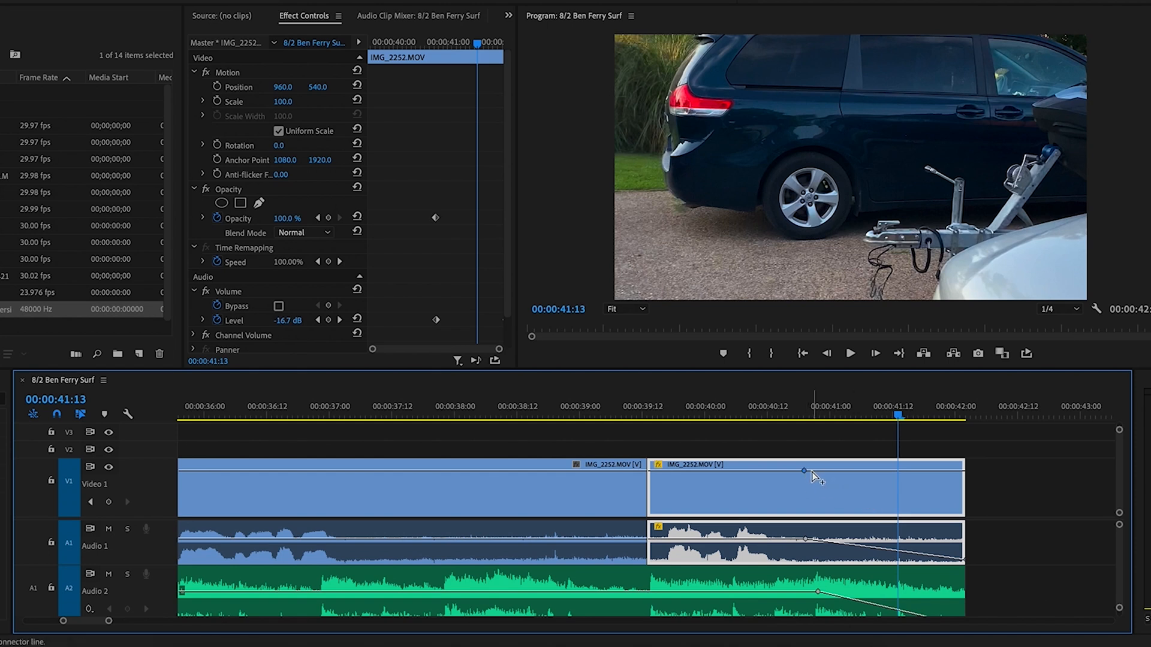
Fade the picture to black at the clip end and mark the out point at 00:00:42:02
{"action": "left_click", "coordinate": [852, 471], "text": "ctrl"}
{"action": "left_click_drag", "start_coordinate": [852, 471], "coordinate": [963, 511]}
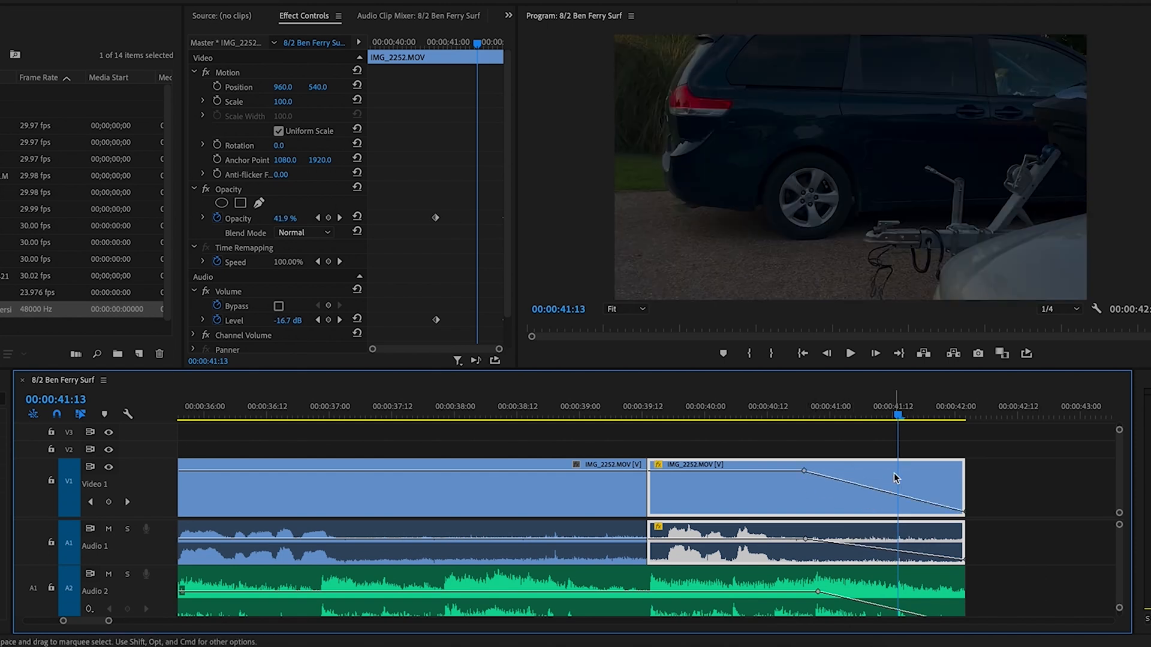
{"action": "left_click", "coordinate": [519, 414]}
{"action": "key", "text": "space"}
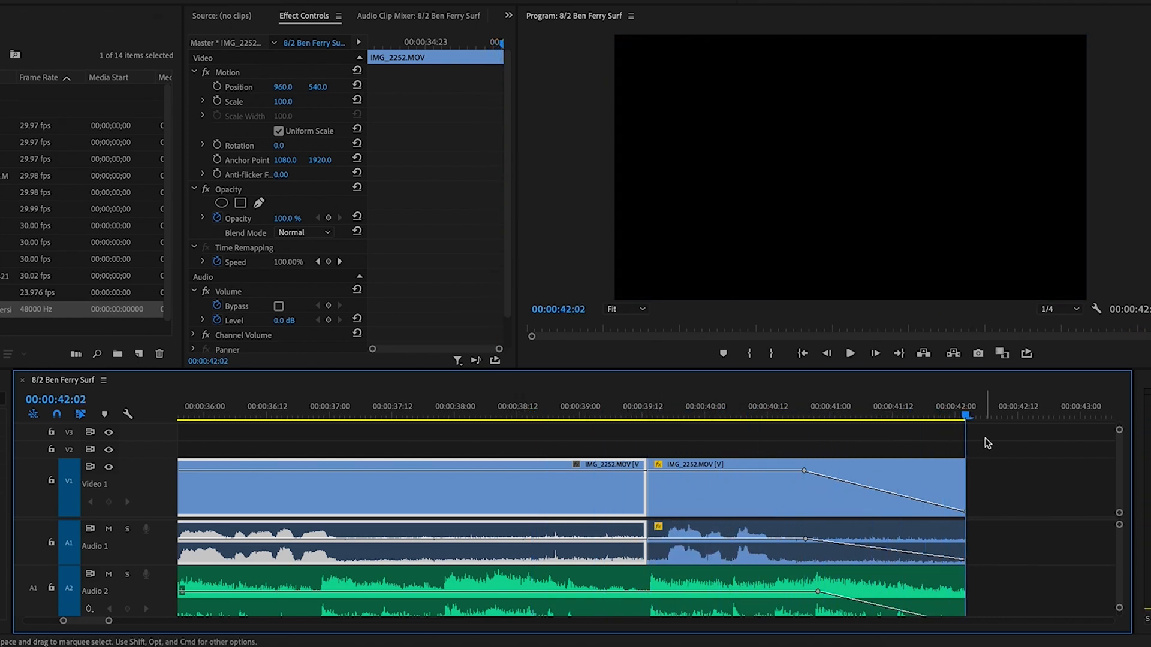
{"action": "key", "text": "o"}
{"action": "key", "text": "minus"}
{"action": "key", "text": "minus"}
{"action": "key", "text": "minus"}
{"action": "key", "text": "minus"}
{"action": "key", "text": "minus"}
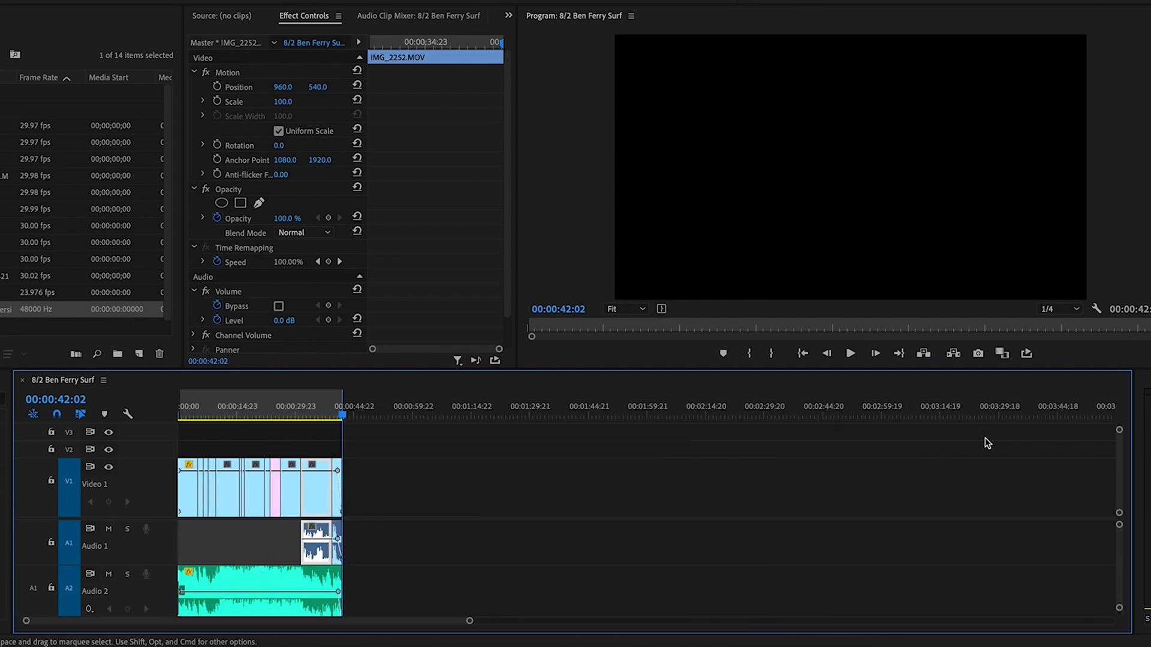
{"action": "left_click", "coordinate": [178, 412]}
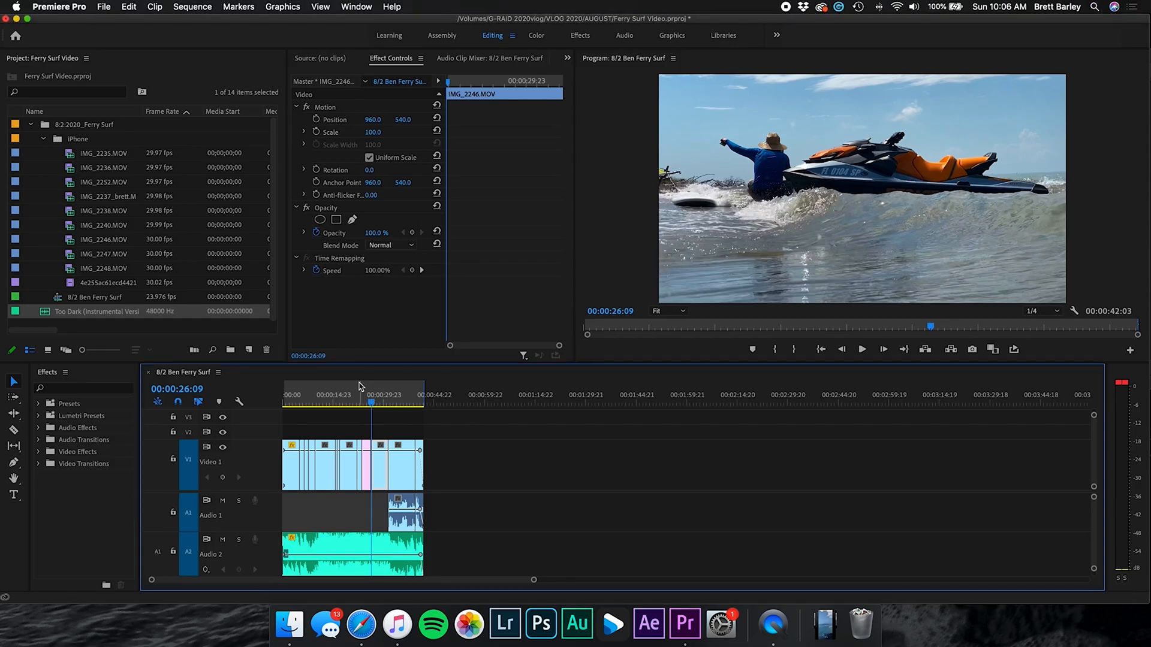
Move the playhead to the start of the IMG_2237_brett.MOV clip
{"action": "left_click", "coordinate": [339, 405]}
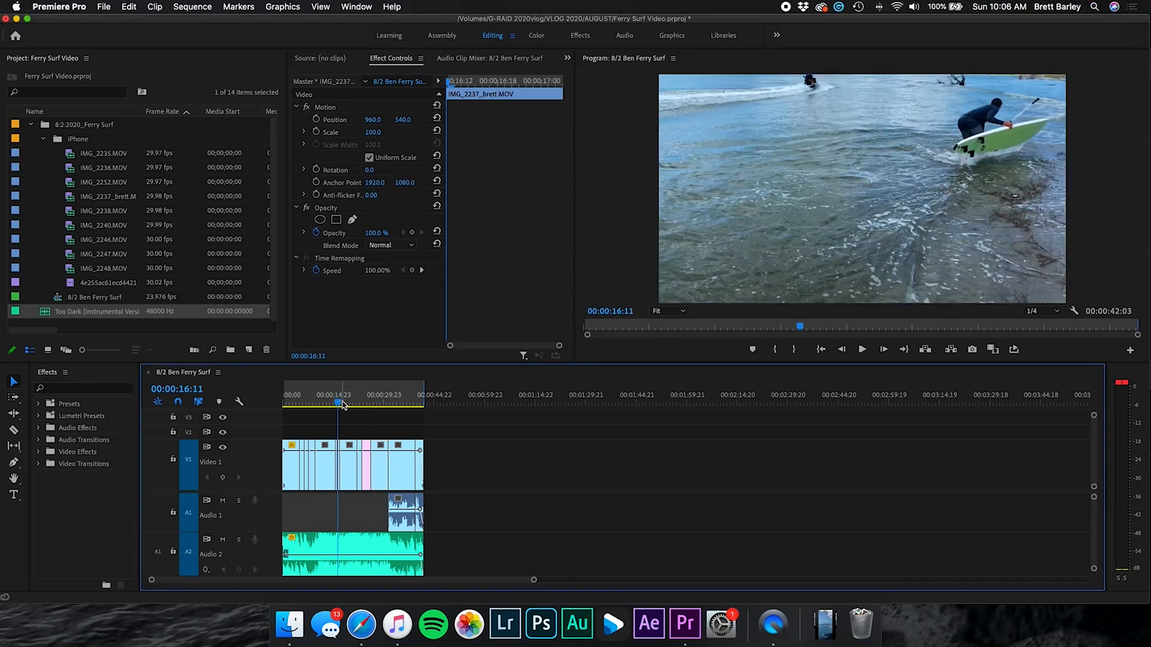
{"action": "key", "text": "="}
{"action": "key", "text": "="}
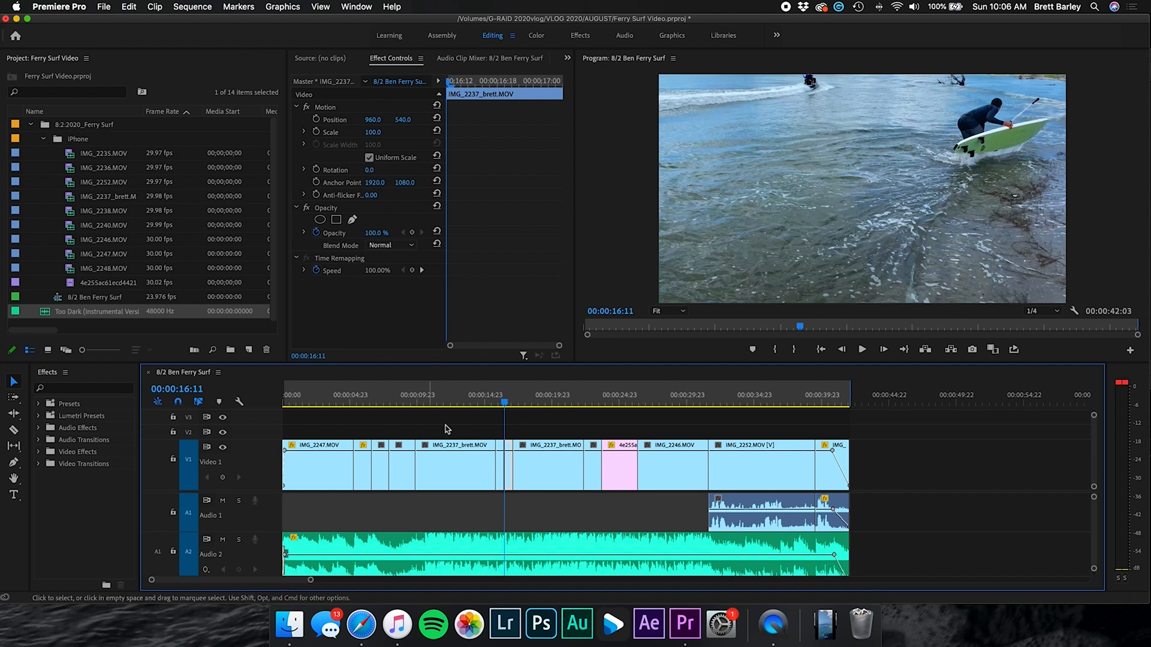
{"action": "left_click", "coordinate": [454, 402]}
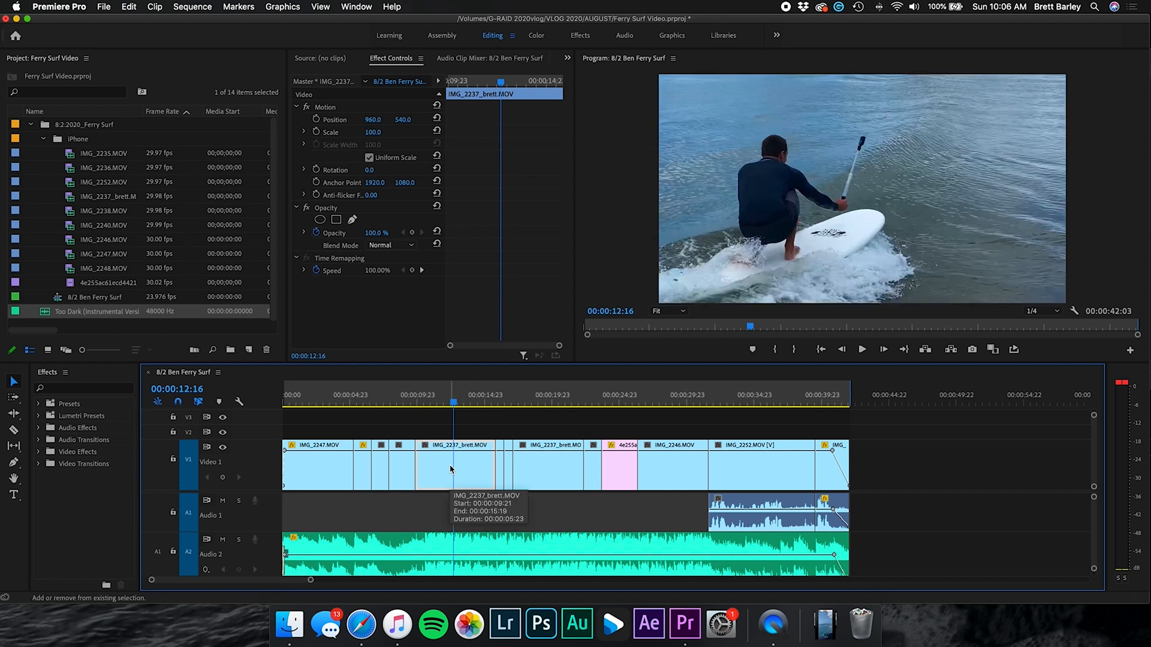
{"action": "left_click", "coordinate": [418, 404]}
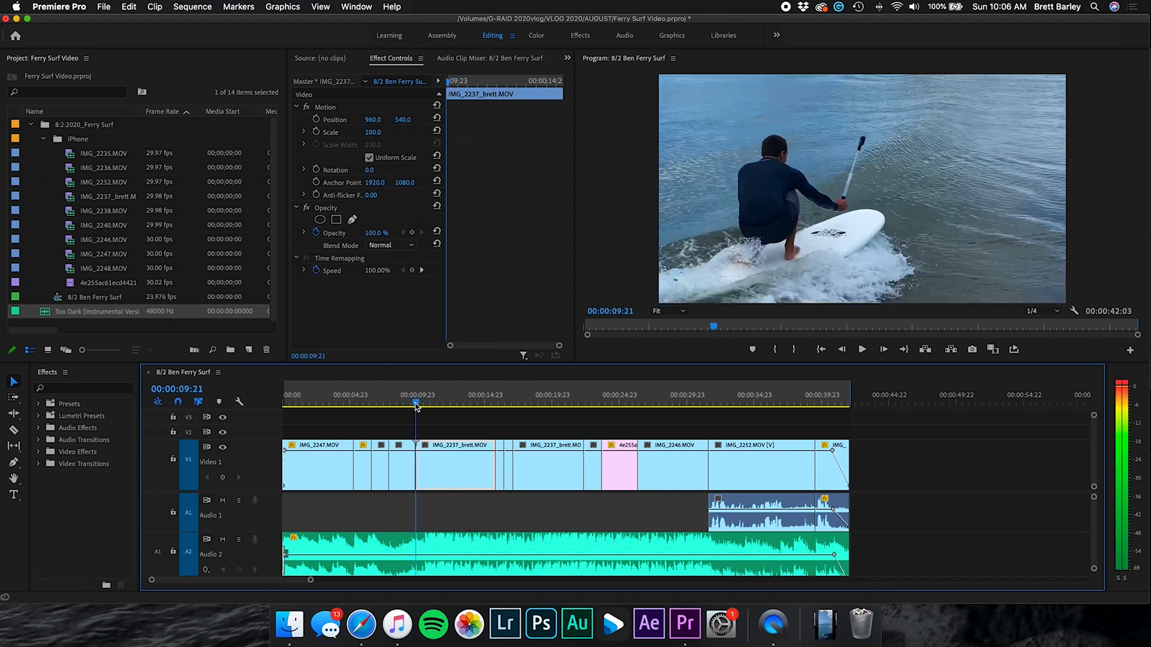
Keyframe IMG_2237_brett.MOV to zoom out to Scale 50 with position reset to centre, then play back
{"action": "left_click_drag", "start_coordinate": [373, 120], "coordinate": [900, 120]}
{"action": "left_click_drag", "start_coordinate": [403, 120], "coordinate": [434, 120]}
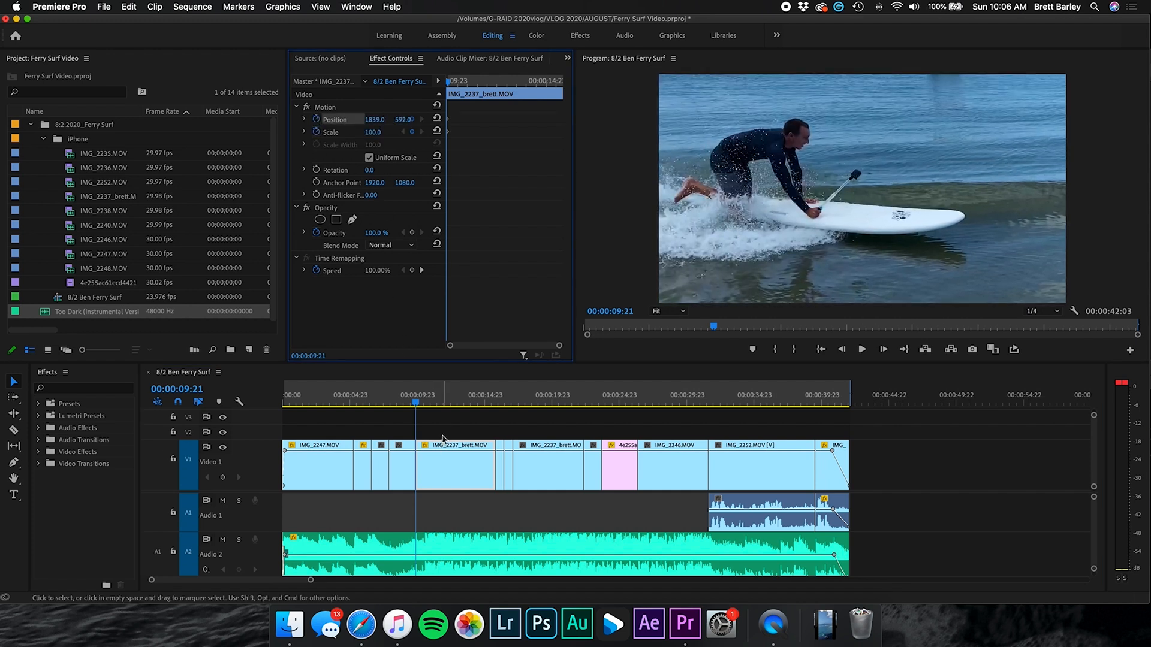
{"action": "key", "text": "space"}
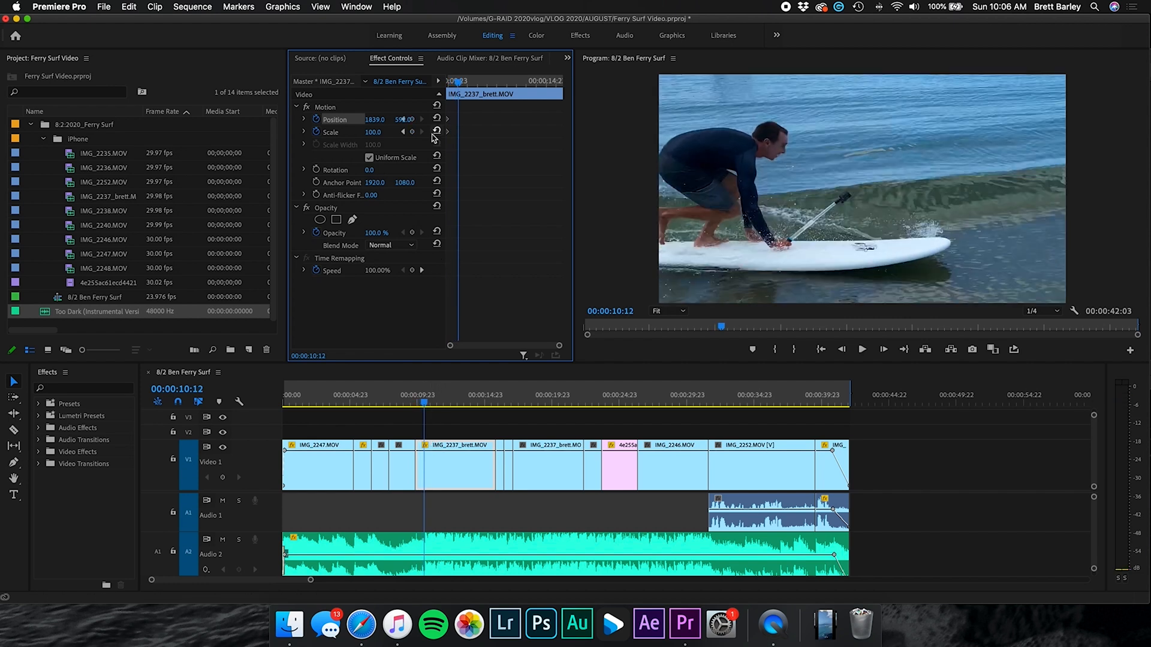
{"action": "key", "text": "Return"}
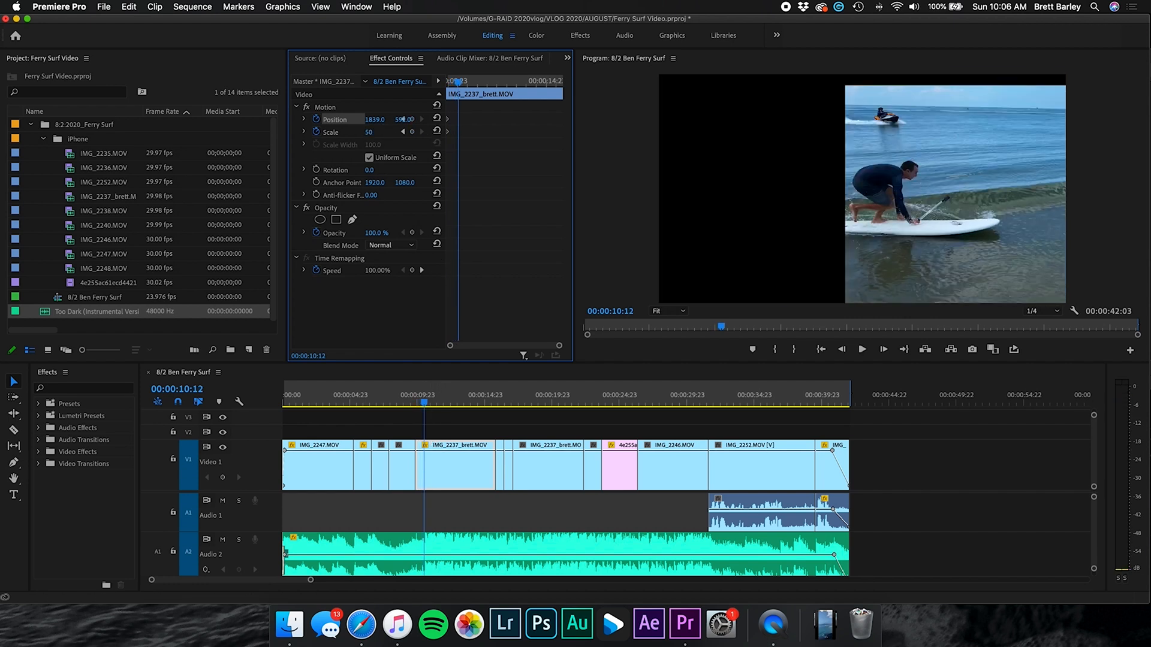
{"action": "left_click", "coordinate": [437, 119]}
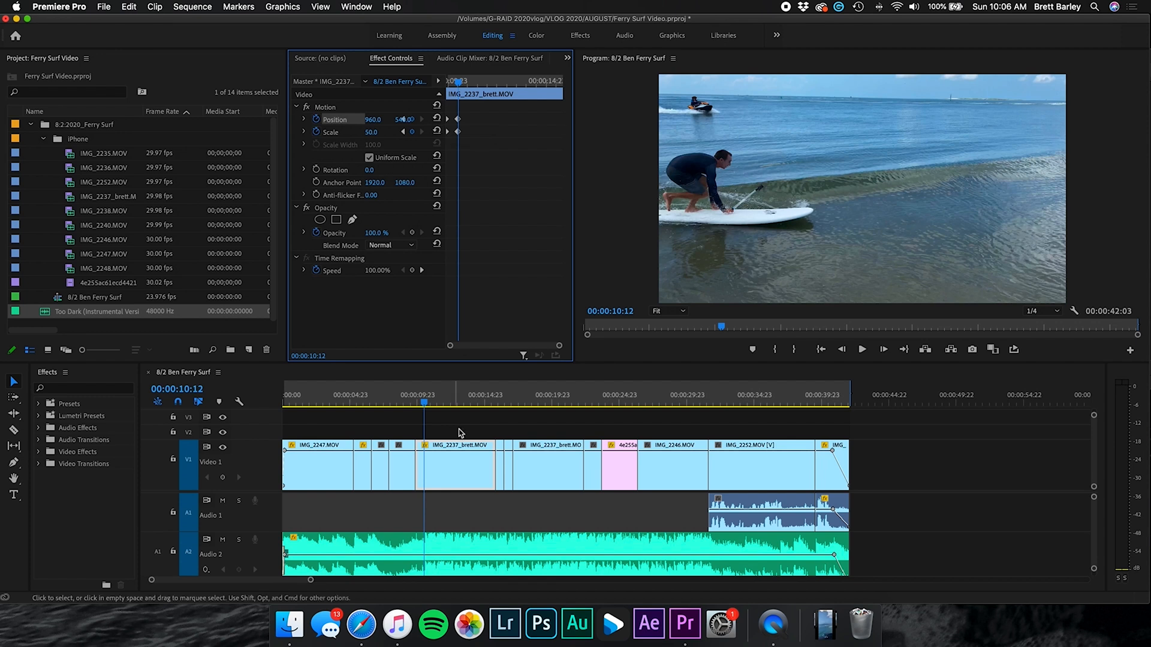
{"action": "key", "text": "space"}
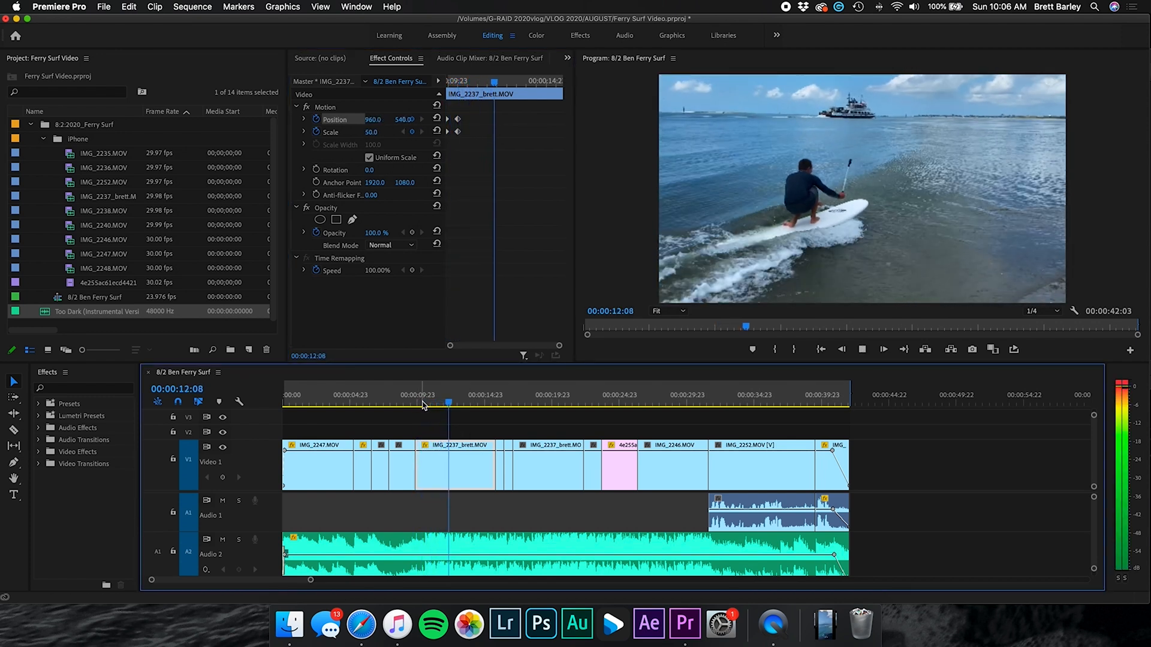
{"action": "key", "text": "space"}
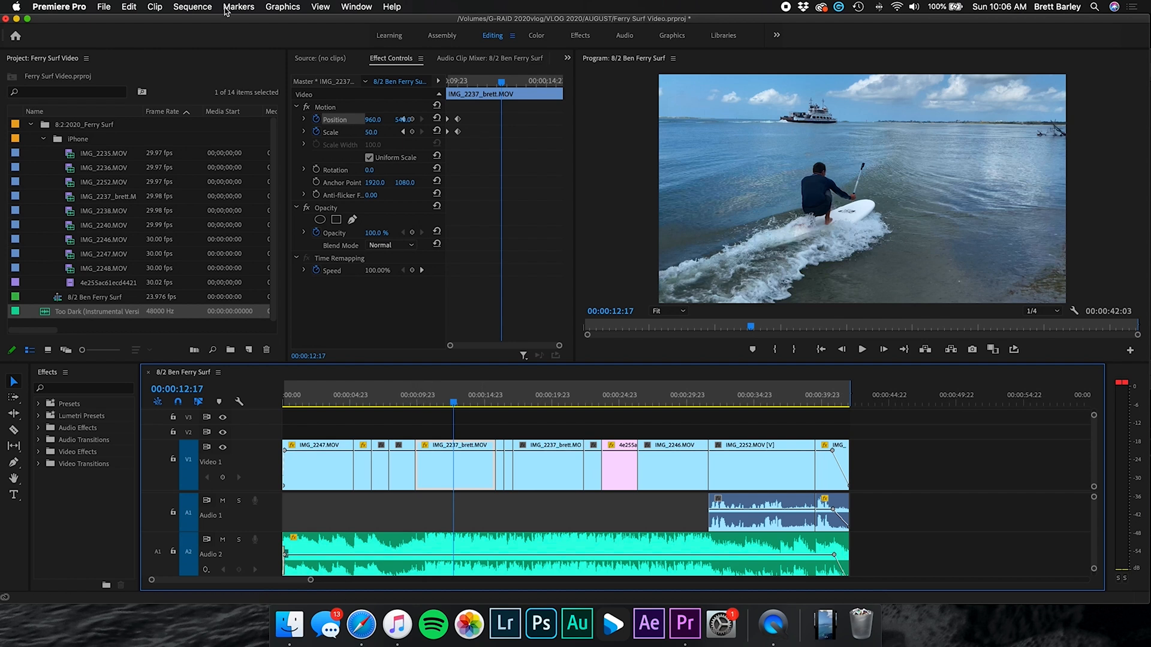
Start a media export of the sequence with H.264 as the format
{"action": "left_click", "coordinate": [105, 8]}
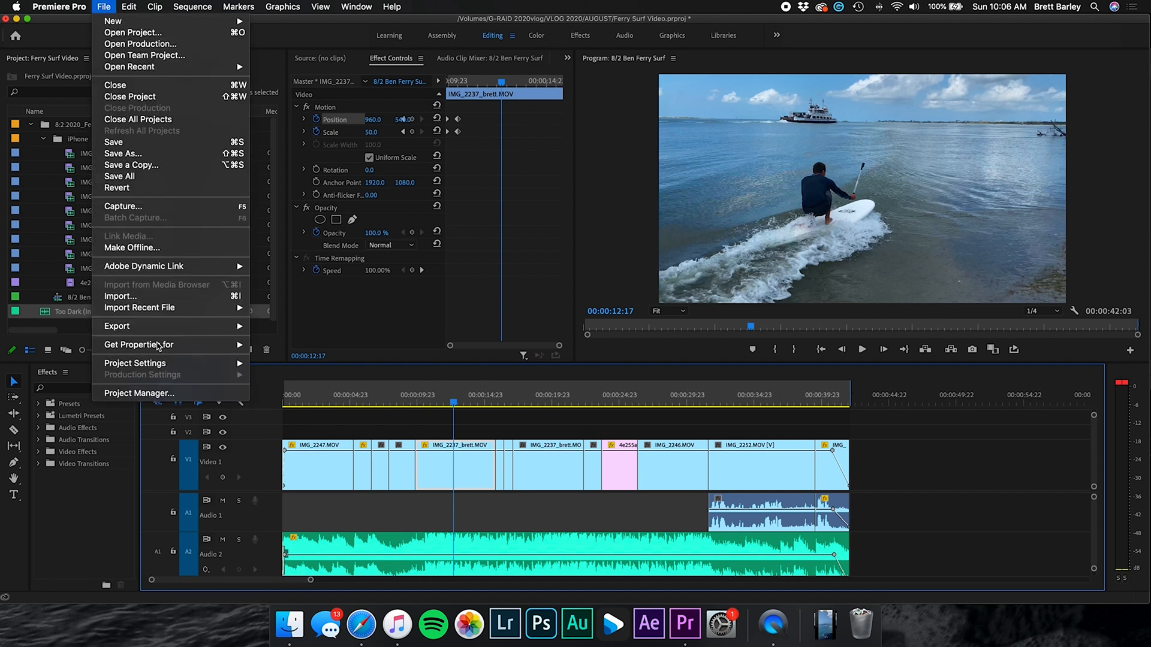
{"action": "mouse_move", "coordinate": [159, 329]}
{"action": "left_click", "coordinate": [304, 334]}
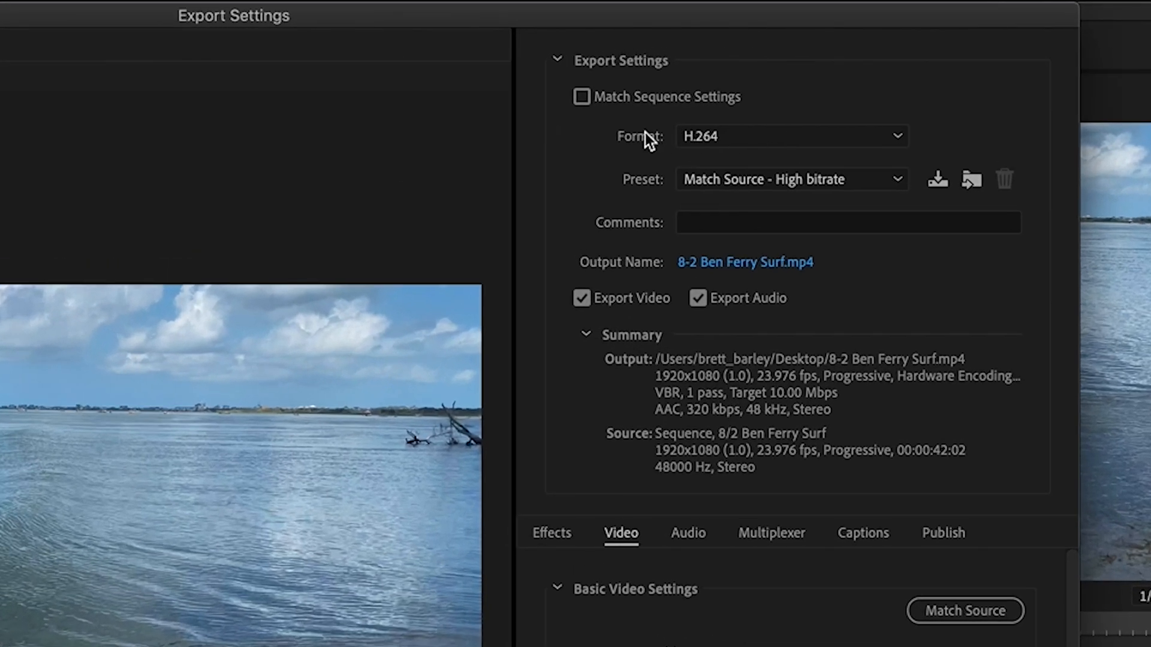
{"action": "left_click", "coordinate": [741, 138]}
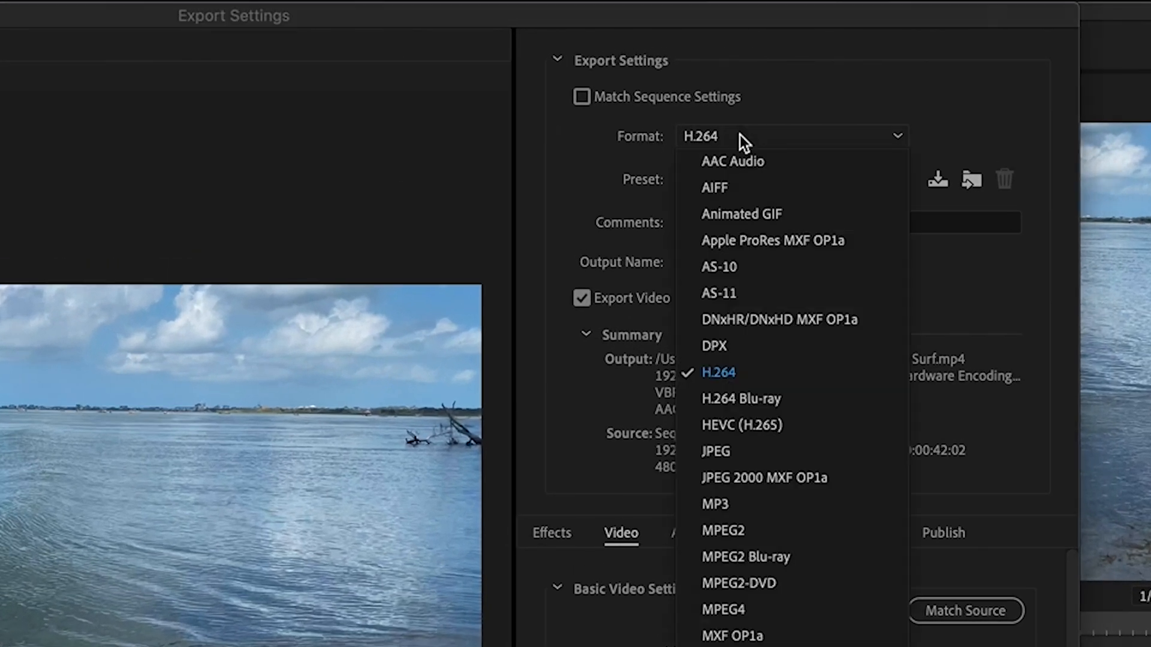
{"action": "left_click", "coordinate": [736, 375]}
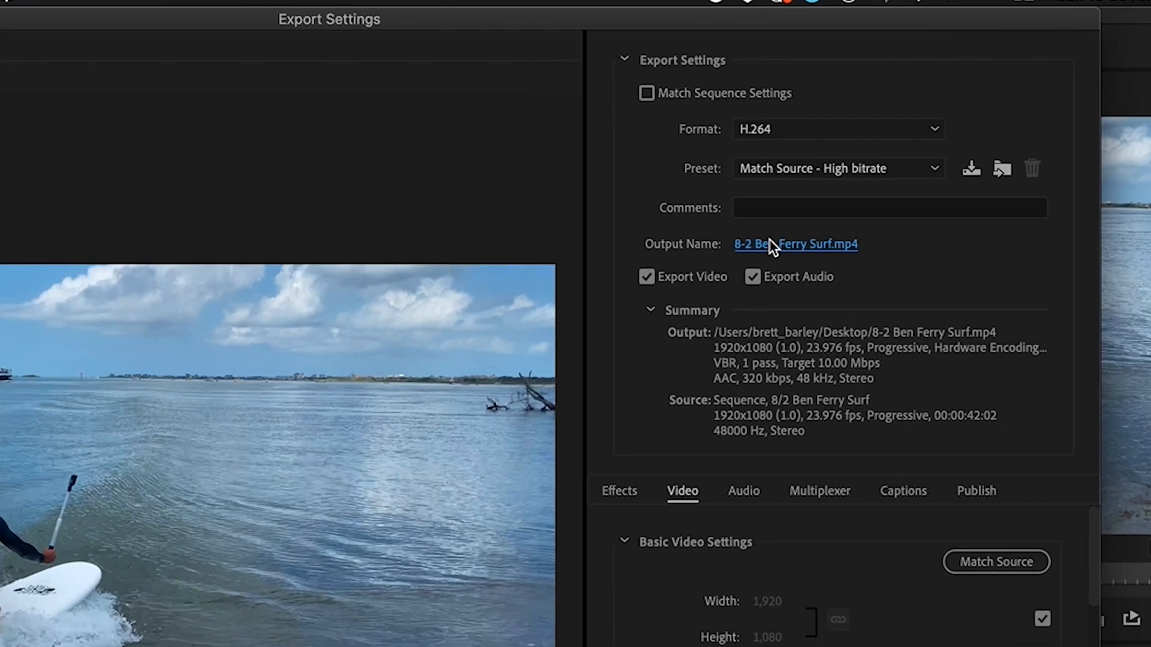
{"action": "left_click", "coordinate": [770, 242]}
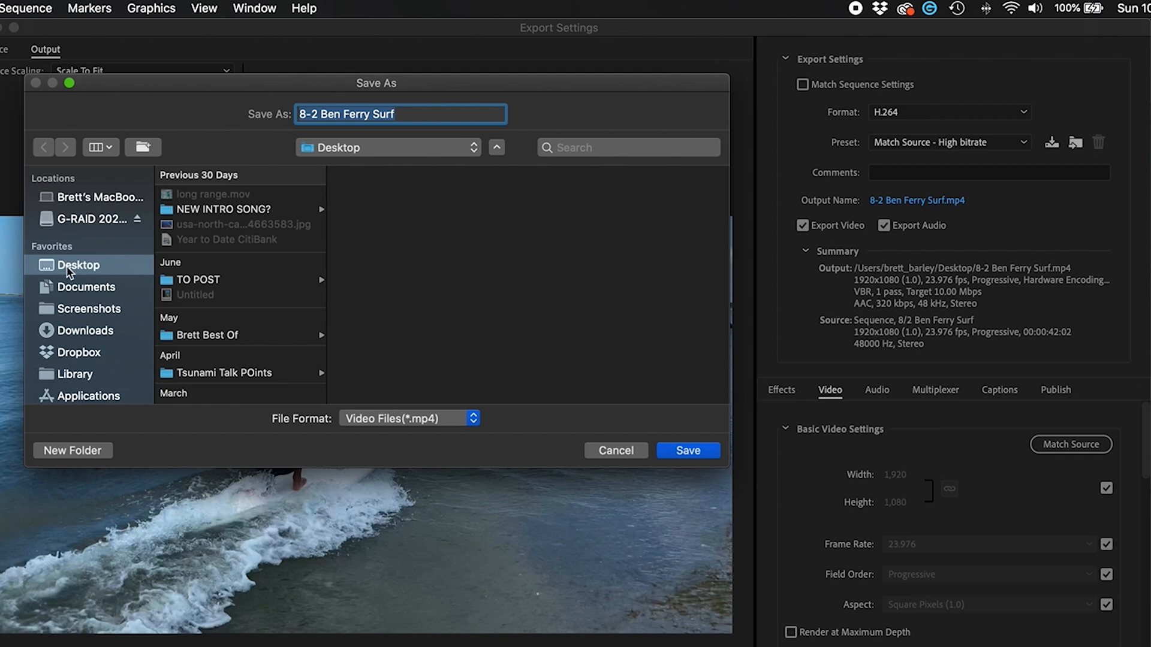
{"action": "left_click", "coordinate": [695, 452]}
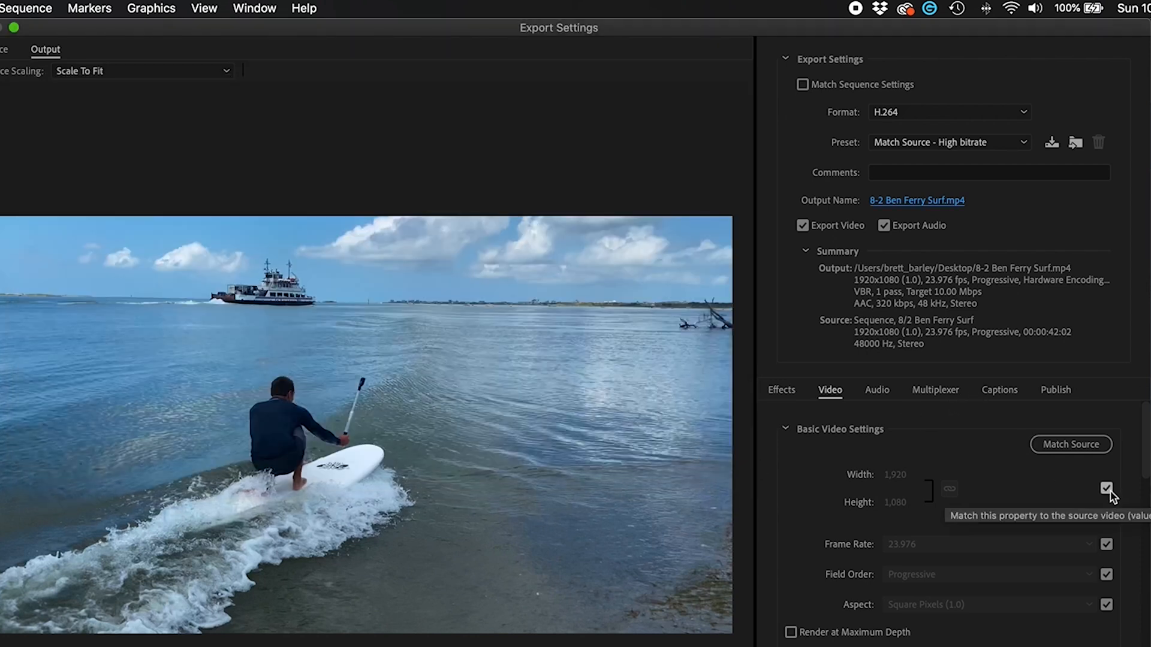
{"action": "scroll", "coordinate": [921, 418], "scroll_direction": "down", "scroll_amount": 3}
{"action": "scroll", "coordinate": [920, 417], "scroll_direction": "up", "scroll_amount": 3}
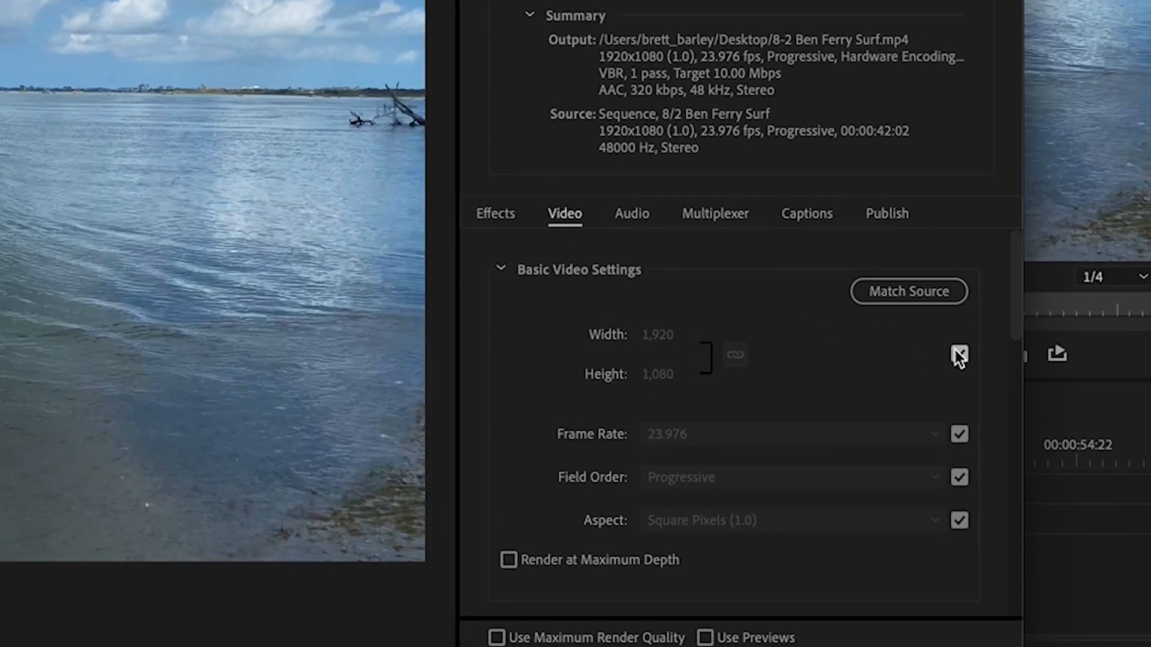
Turn off Match Source and set the video size to 3840x2160
{"action": "left_click", "coordinate": [958, 354]}
{"action": "left_click", "coordinate": [651, 336]}
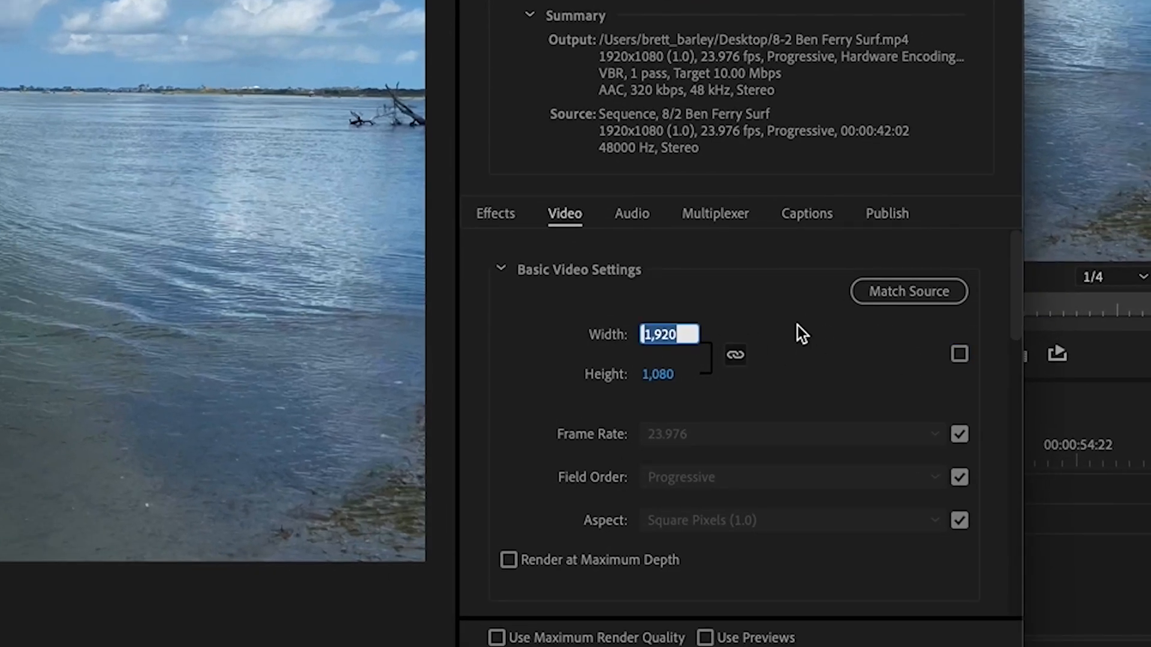
{"action": "type", "text": "3,84"}
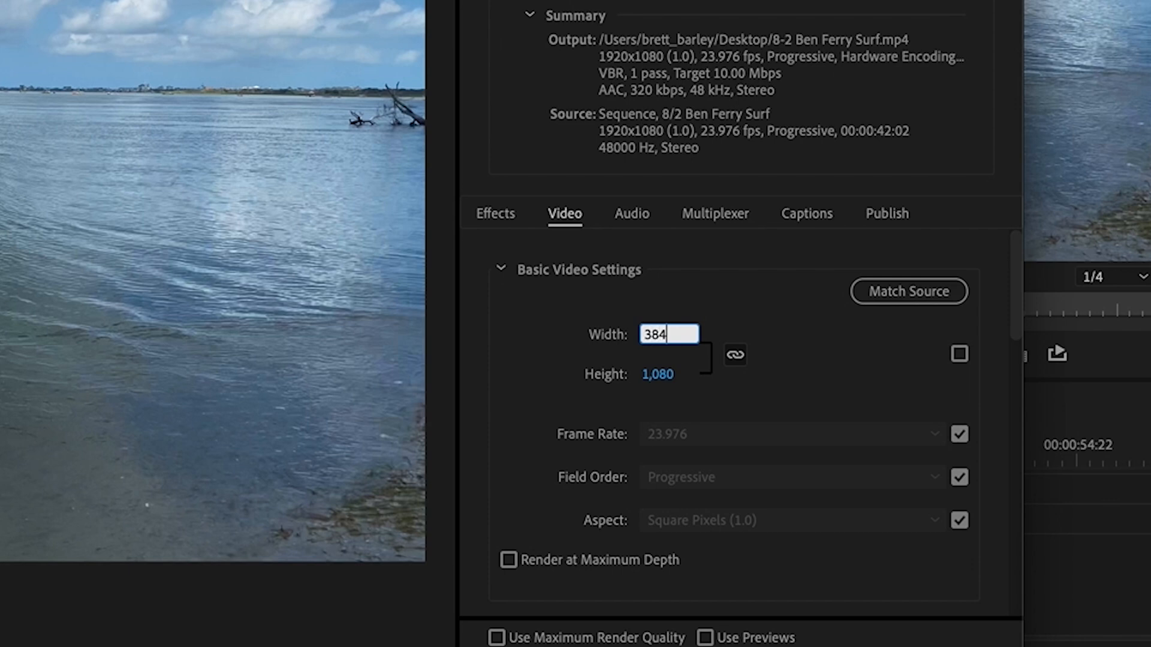
{"action": "type", "text": "0"}
{"action": "key", "text": "Return"}
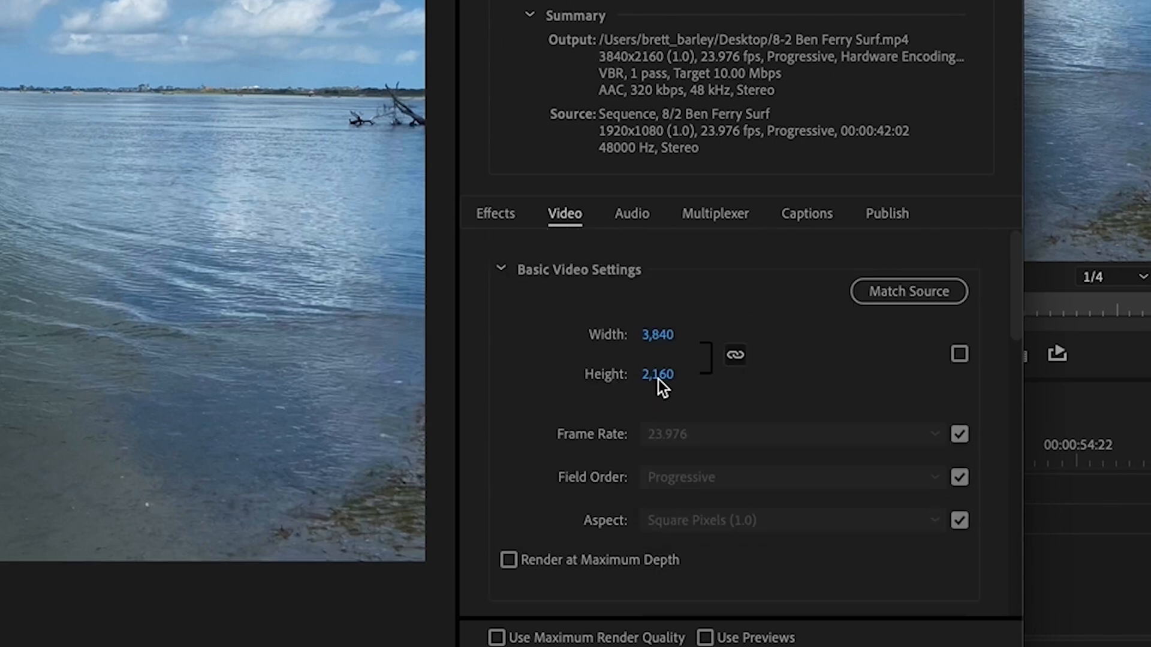